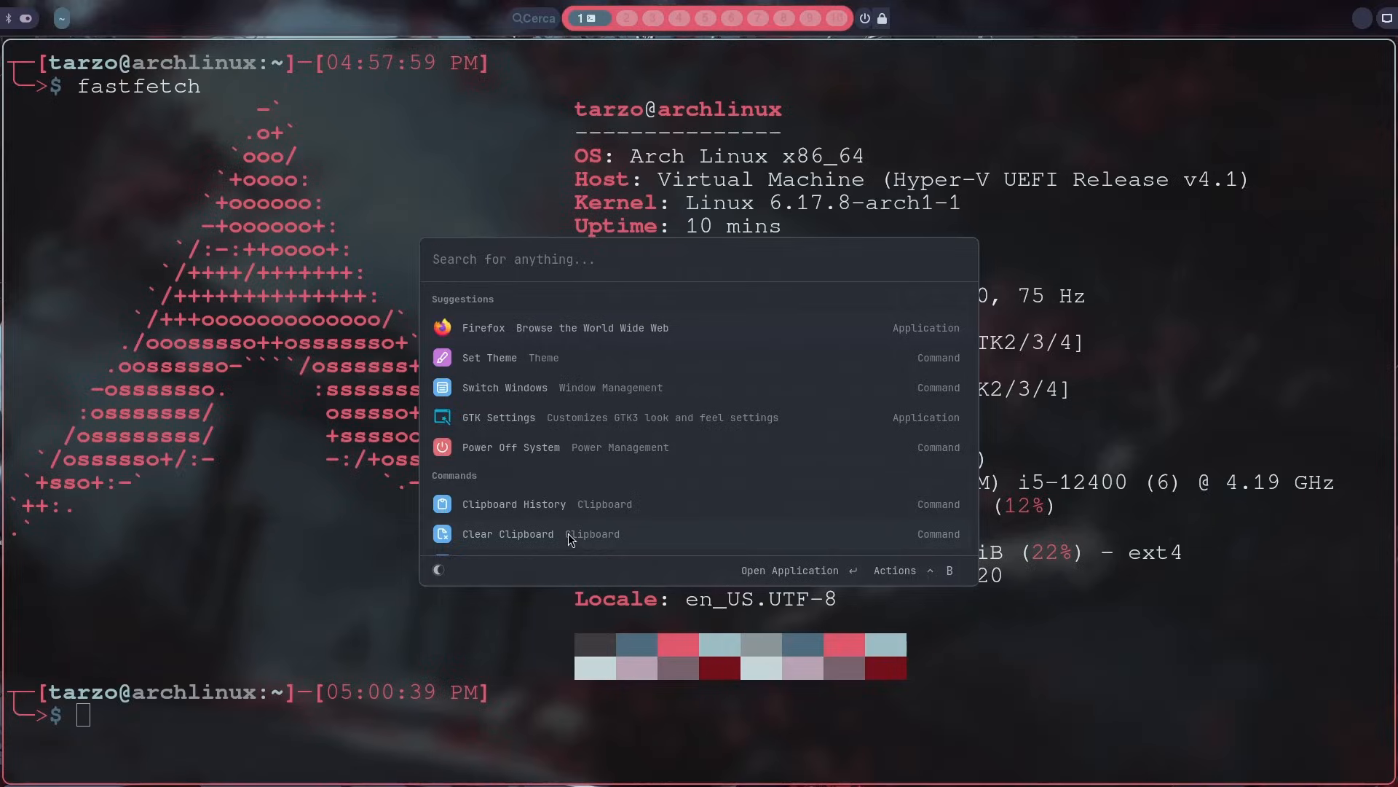
Step: Close the launcher and clear the fastfetch output from the terminal
key(Escape)
key(ctrl+l)
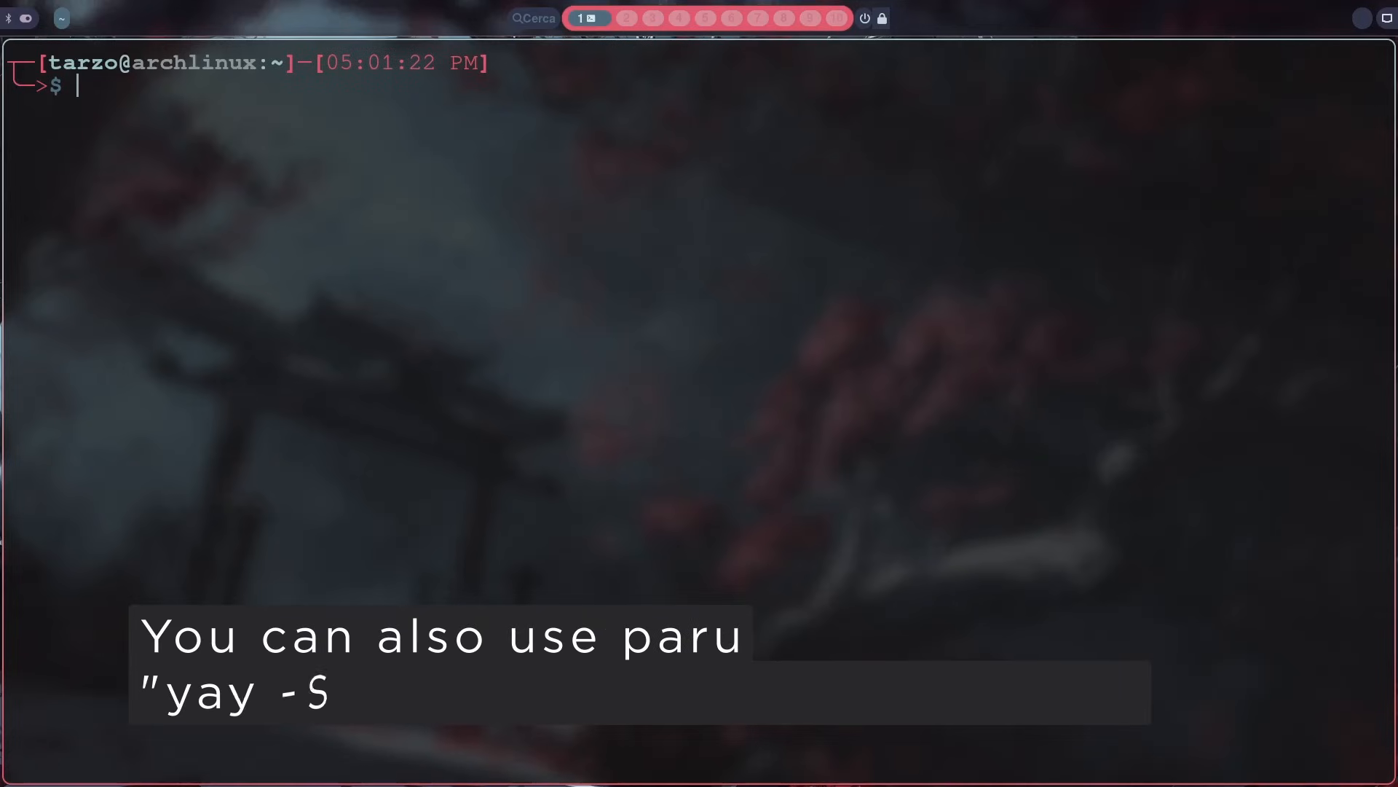
text(git)
key(BackSpace)
key(BackSpace)
key(BackSpace)
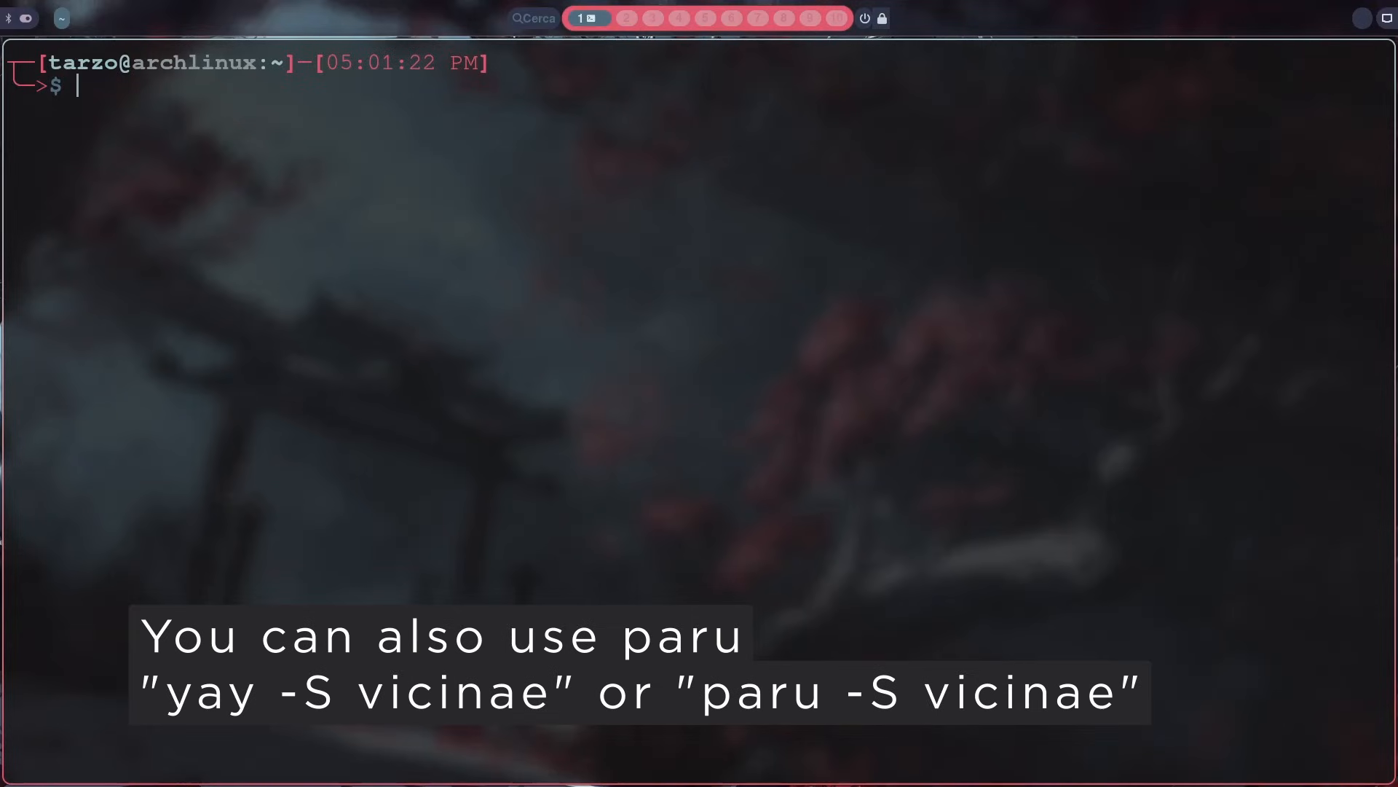
Step: Start the AUR installation with yay -S vicinae, cancel it at the cleanBuild question and clear the terminal
text(ya)
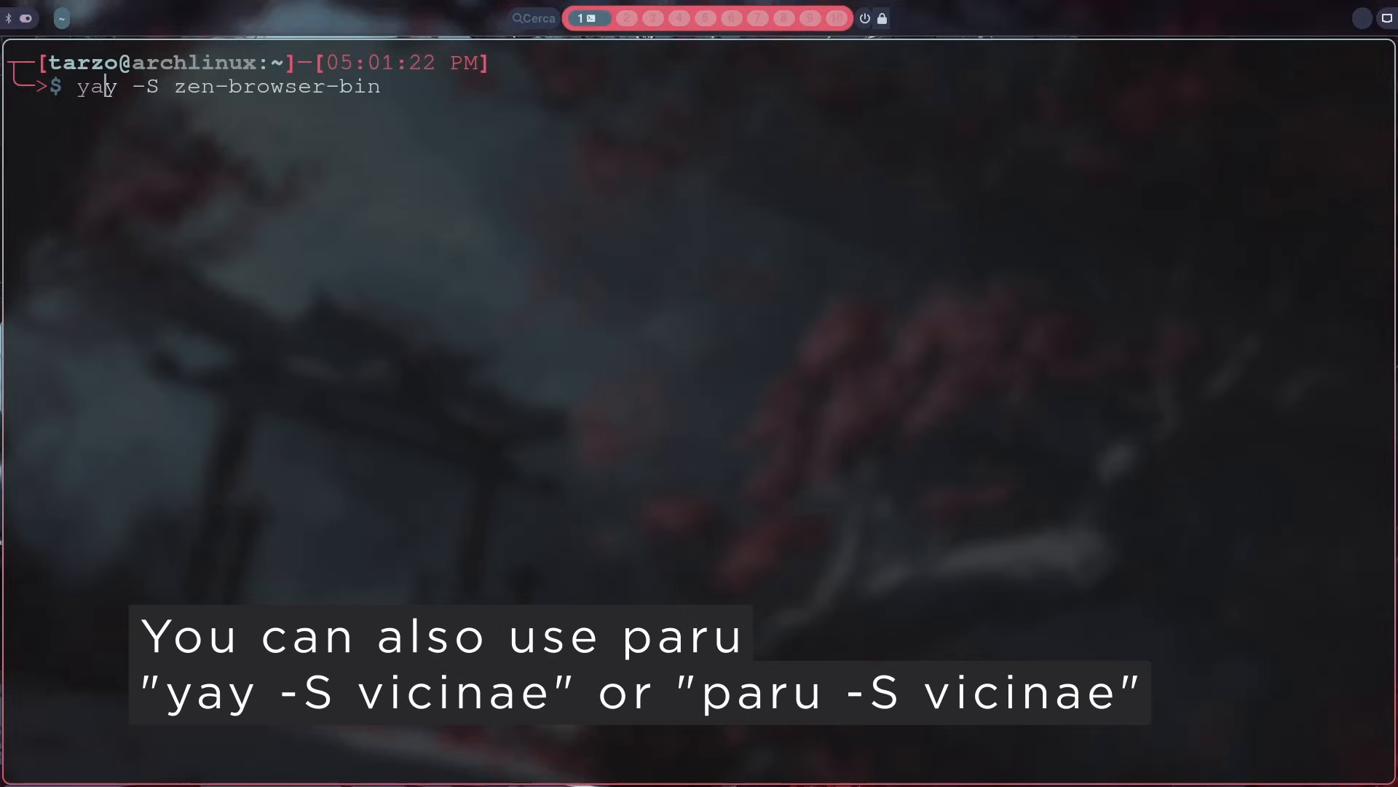
text(y -S vicinae)
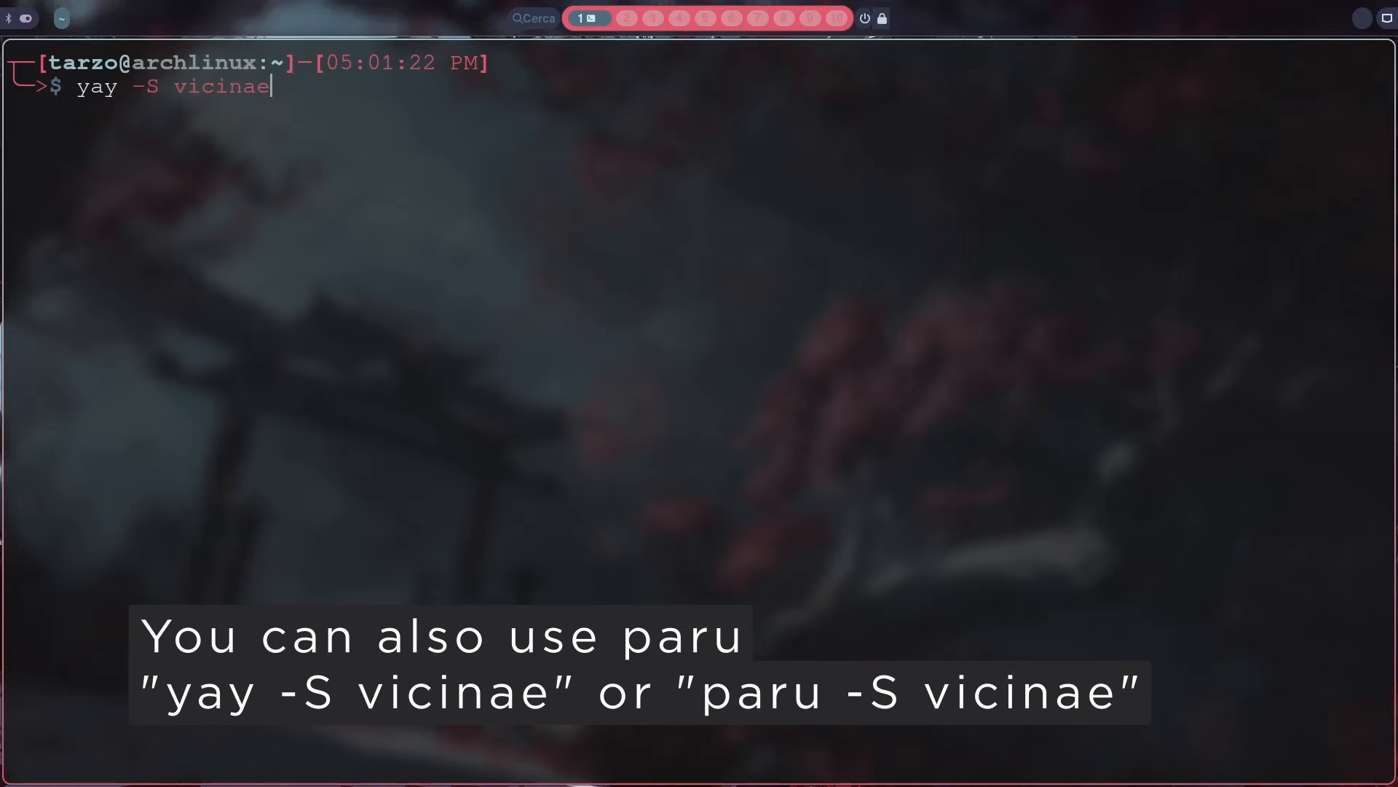
key(Return)
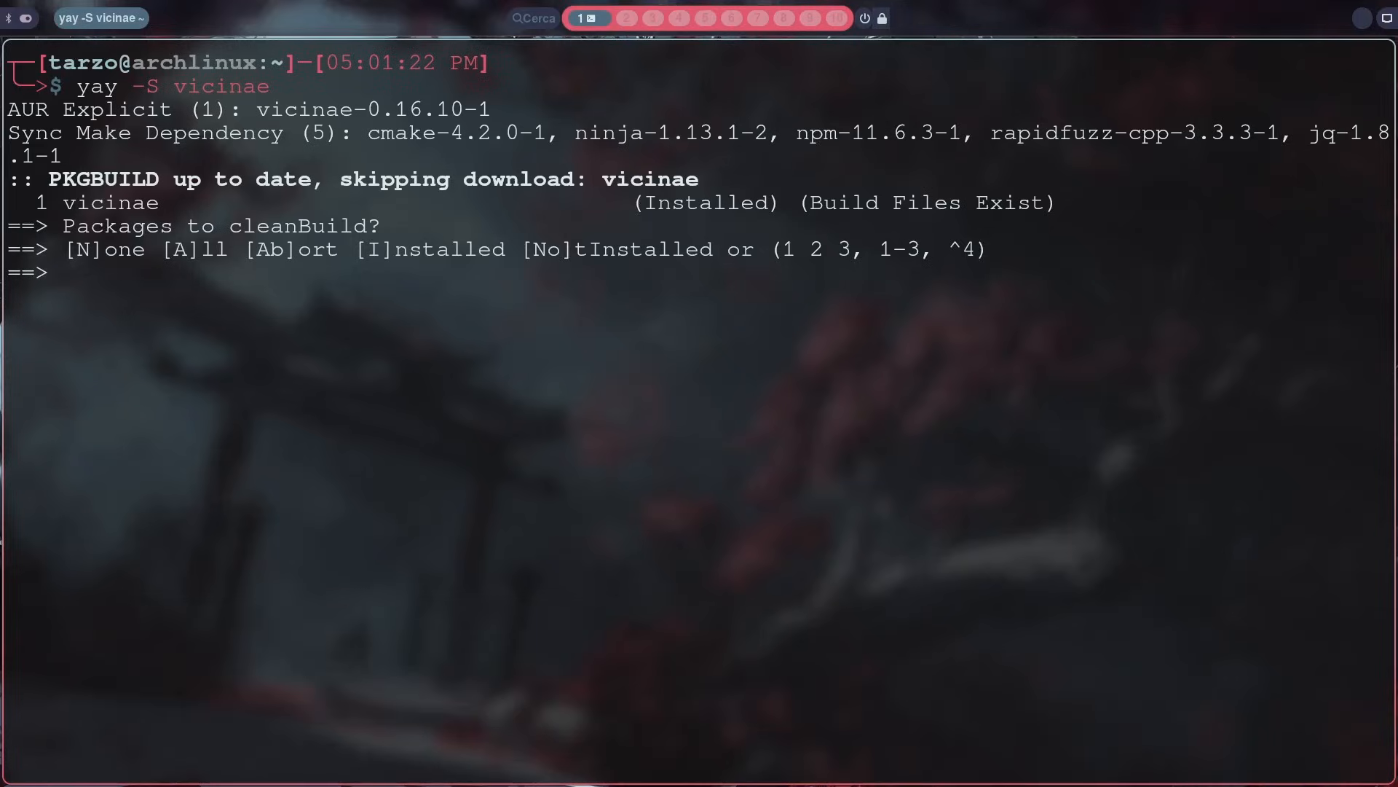
key(ctrl+c)
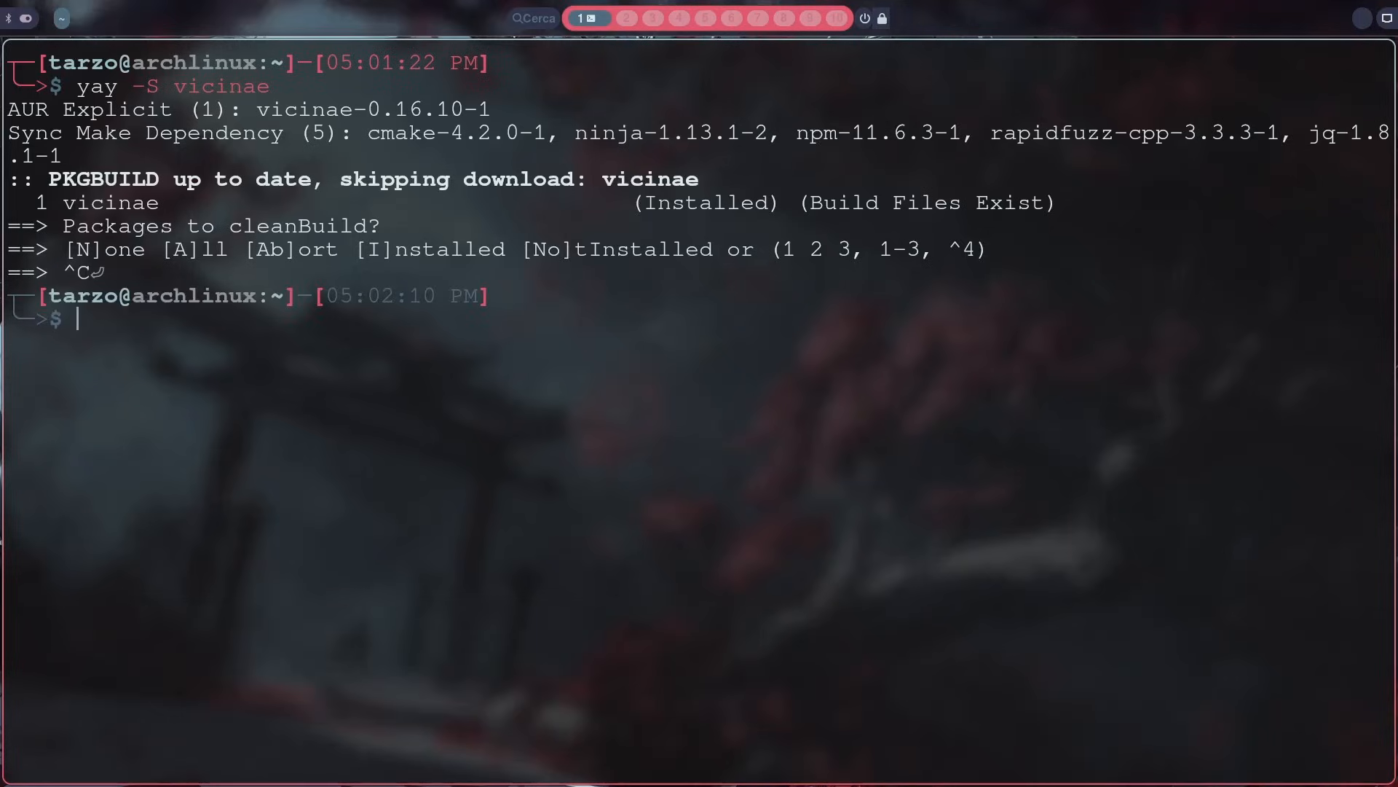
text(clear)
key(Return)
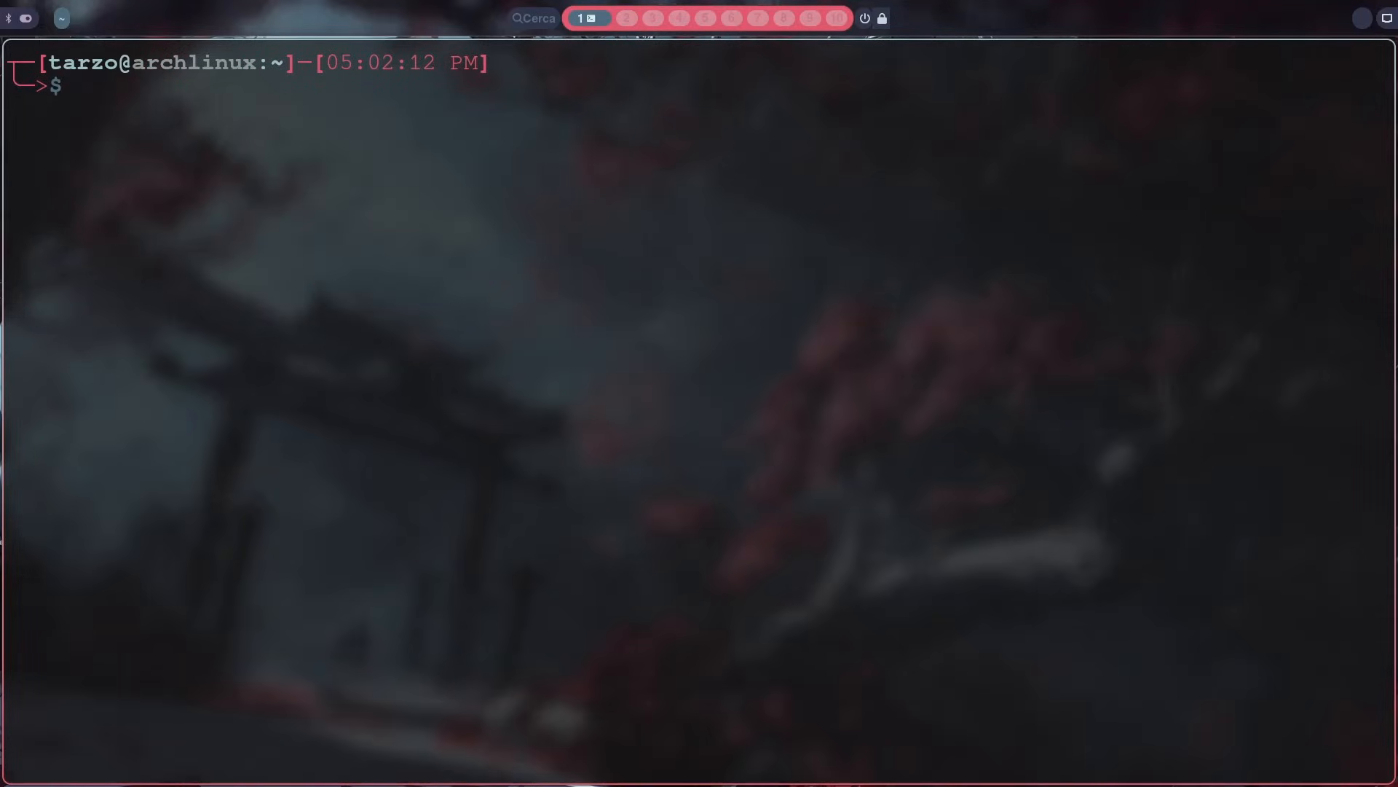
Step: Write the command sudo pacman -S git base-devel at the prompt and erase it without running it
text(sudoi)
key(BackSpace)
key(BackSpace)
key(BackSpace)
key(BackSpace)
text(o pacman -S)
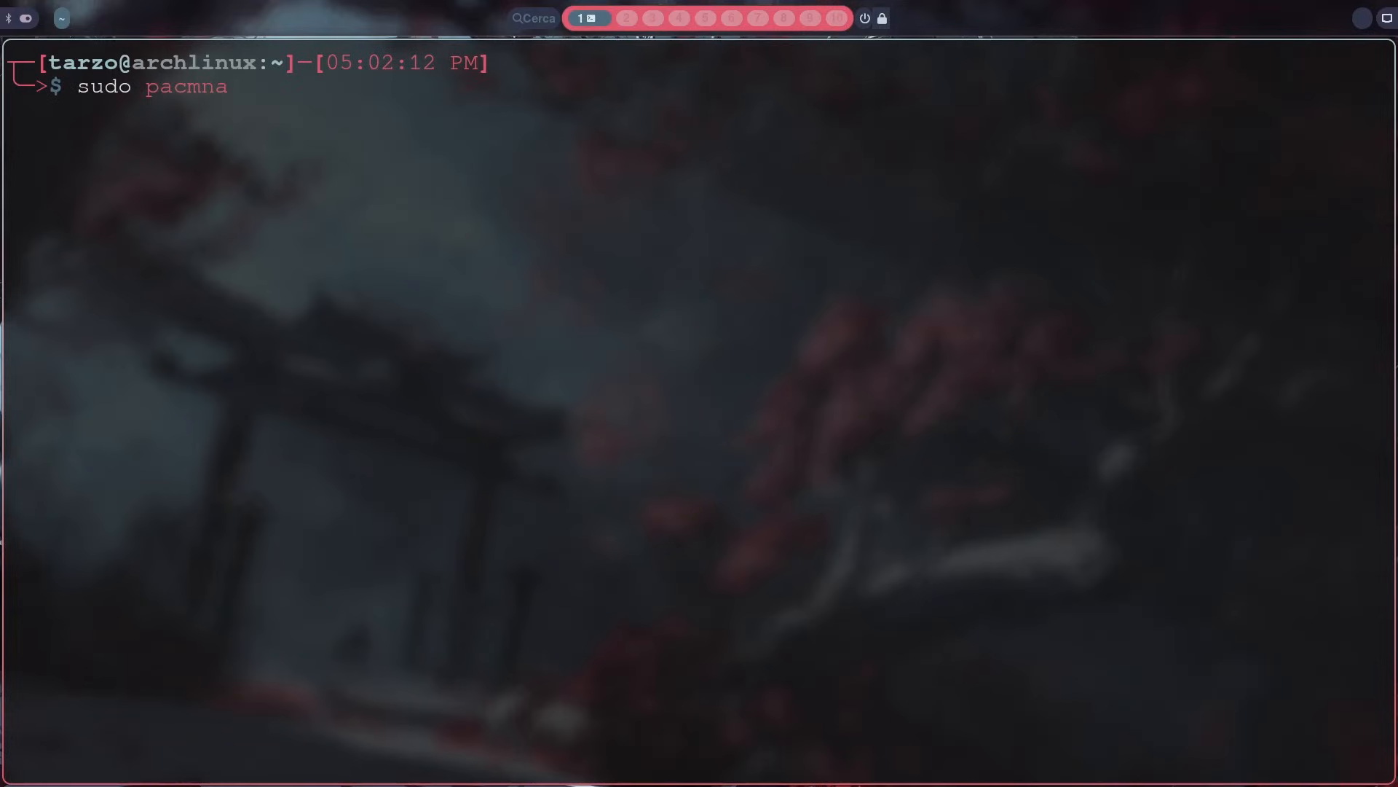
text( git base-devel)
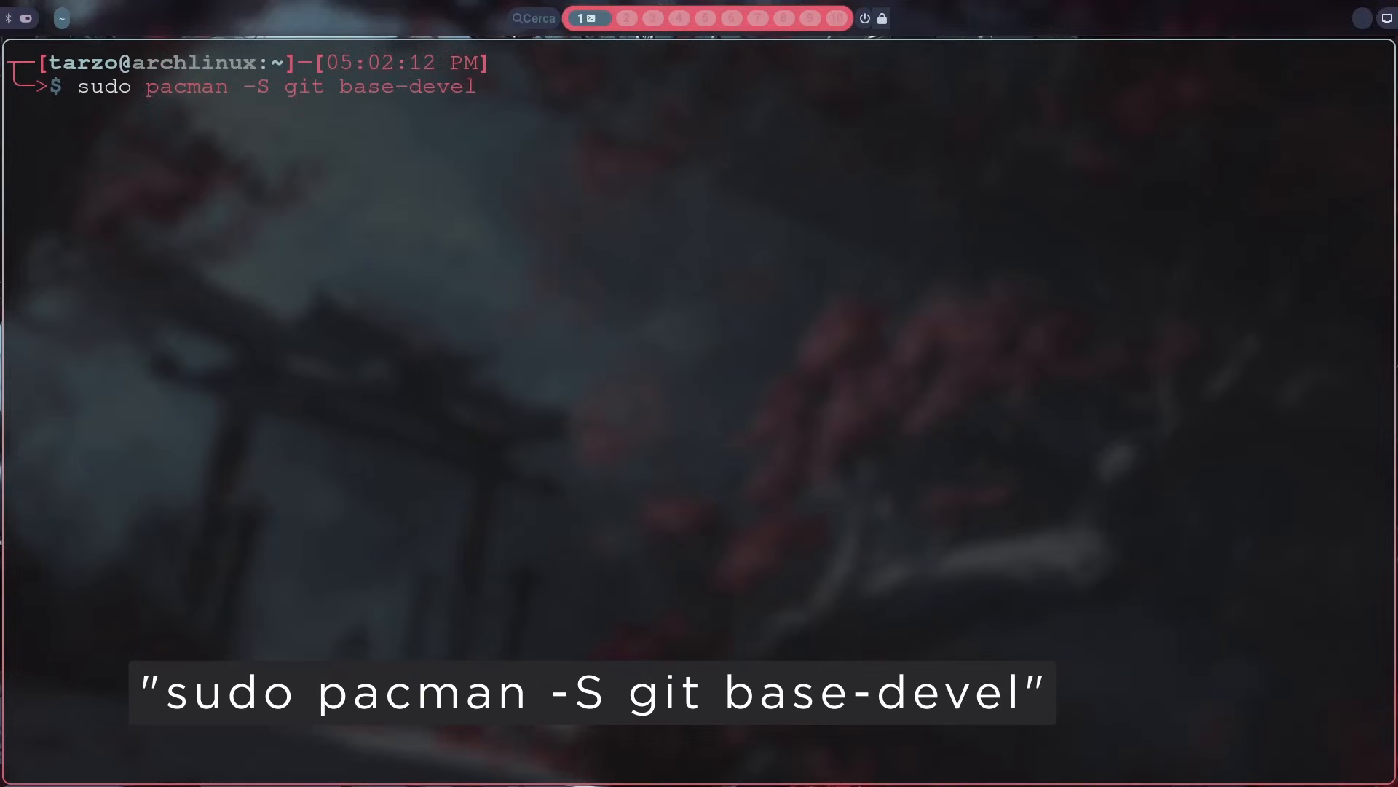
key(BackSpace)
key(BackSpace)
key(BackSpace)
key(BackSpace)
key(BackSpace)
key(BackSpace)
key(BackSpace)
key(BackSpace)
key(BackSpace)
key(BackSpace)
key(BackSpace)
key(BackSpace)
key(BackSpace)
key(BackSpace)
key(BackSpace)
key(BackSpace)
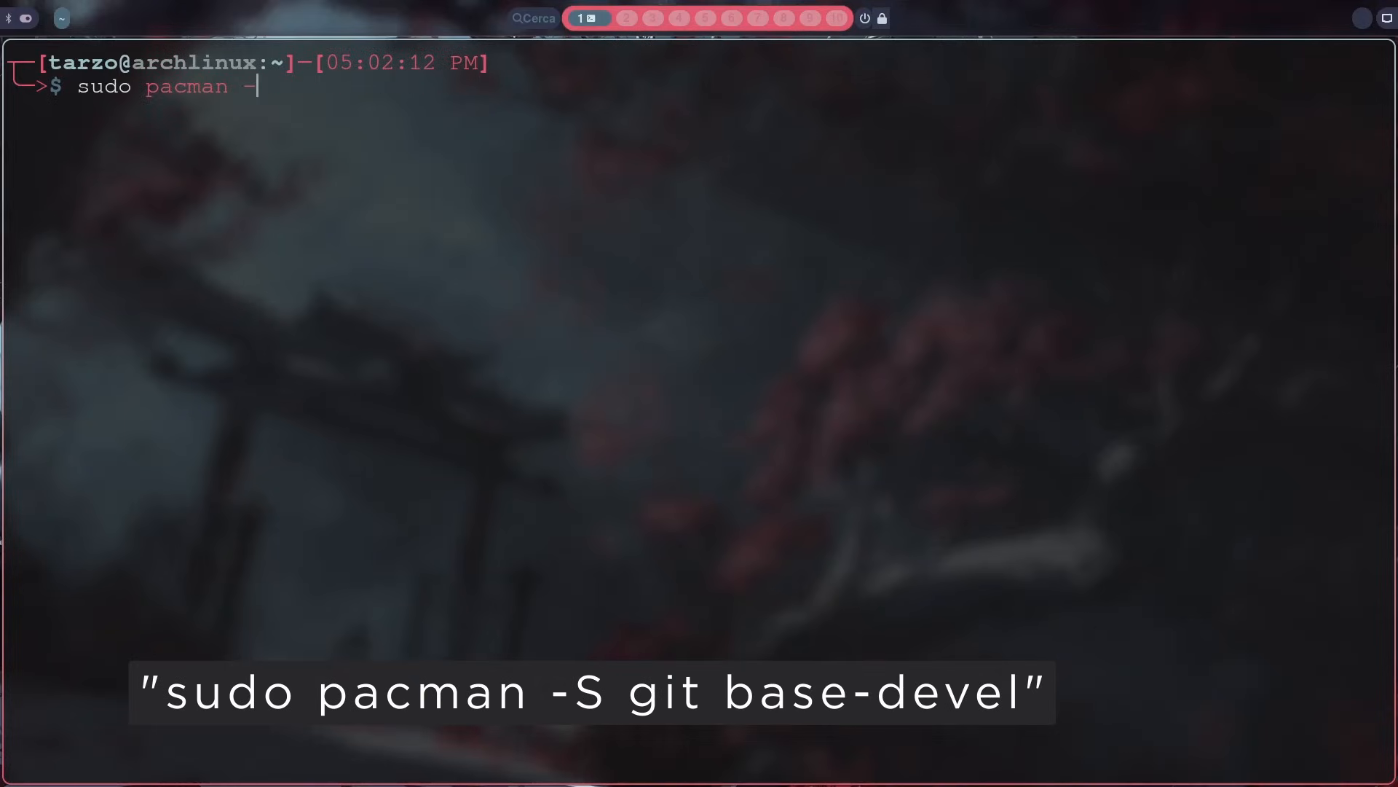
key(BackSpace)
key(BackSpace)
key(BackSpace)
key(BackSpace)
key(BackSpace)
key(BackSpace)
key(BackSpace)
key(BackSpace)
key(BackSpace)
key(BackSpace)
key(BackSpace)
key(BackSpace)
key(BackSpace)
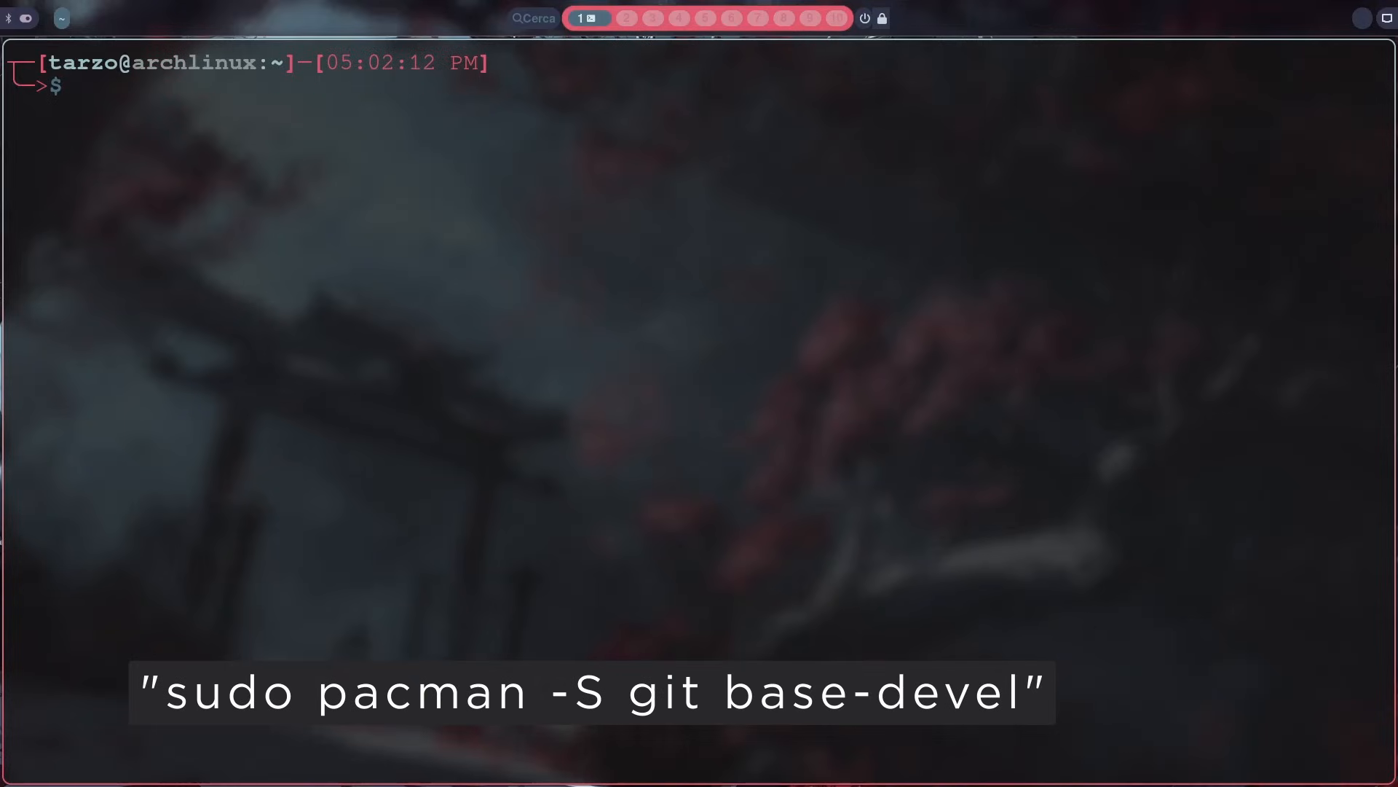
text(htoptp)
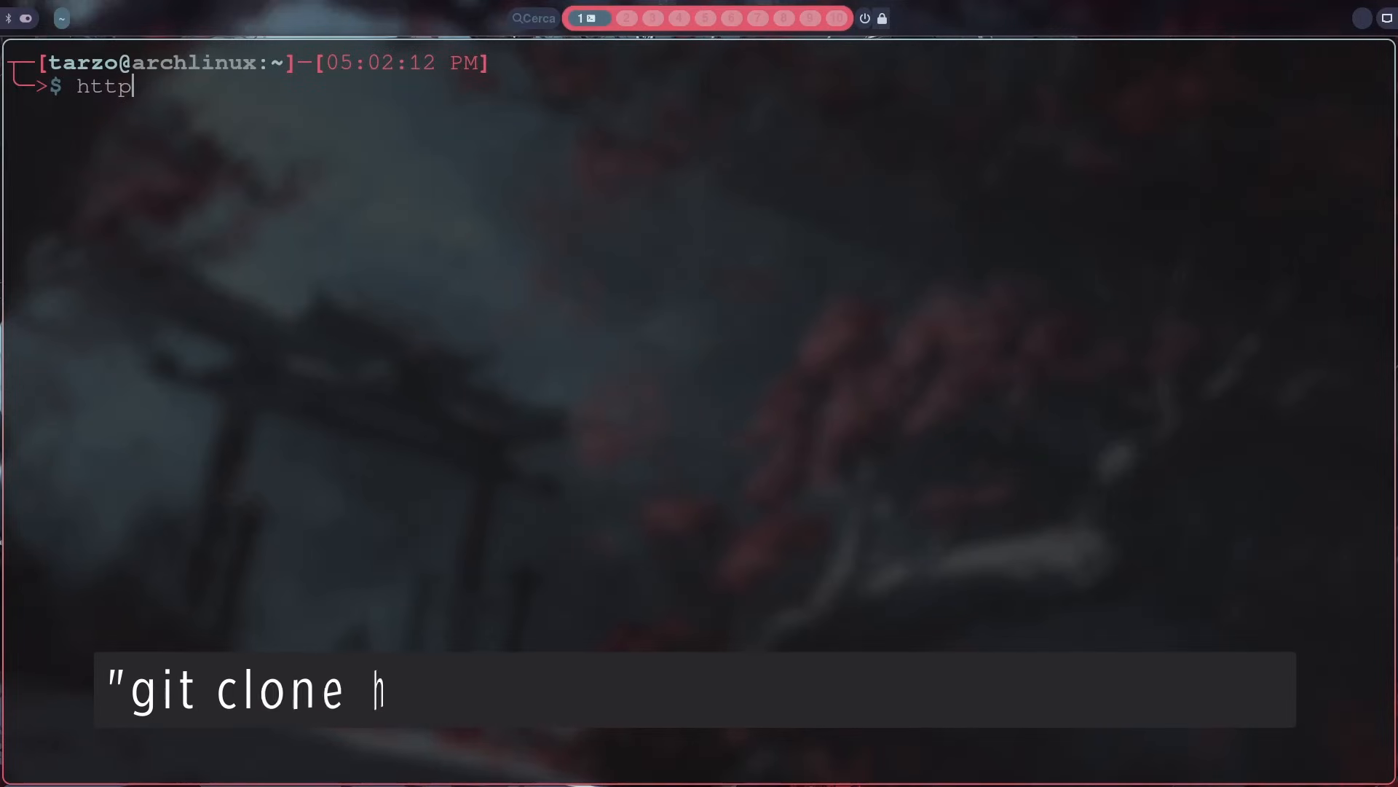
key(Up)
key(Right)
key(Right)
key(Right)
key(Right)
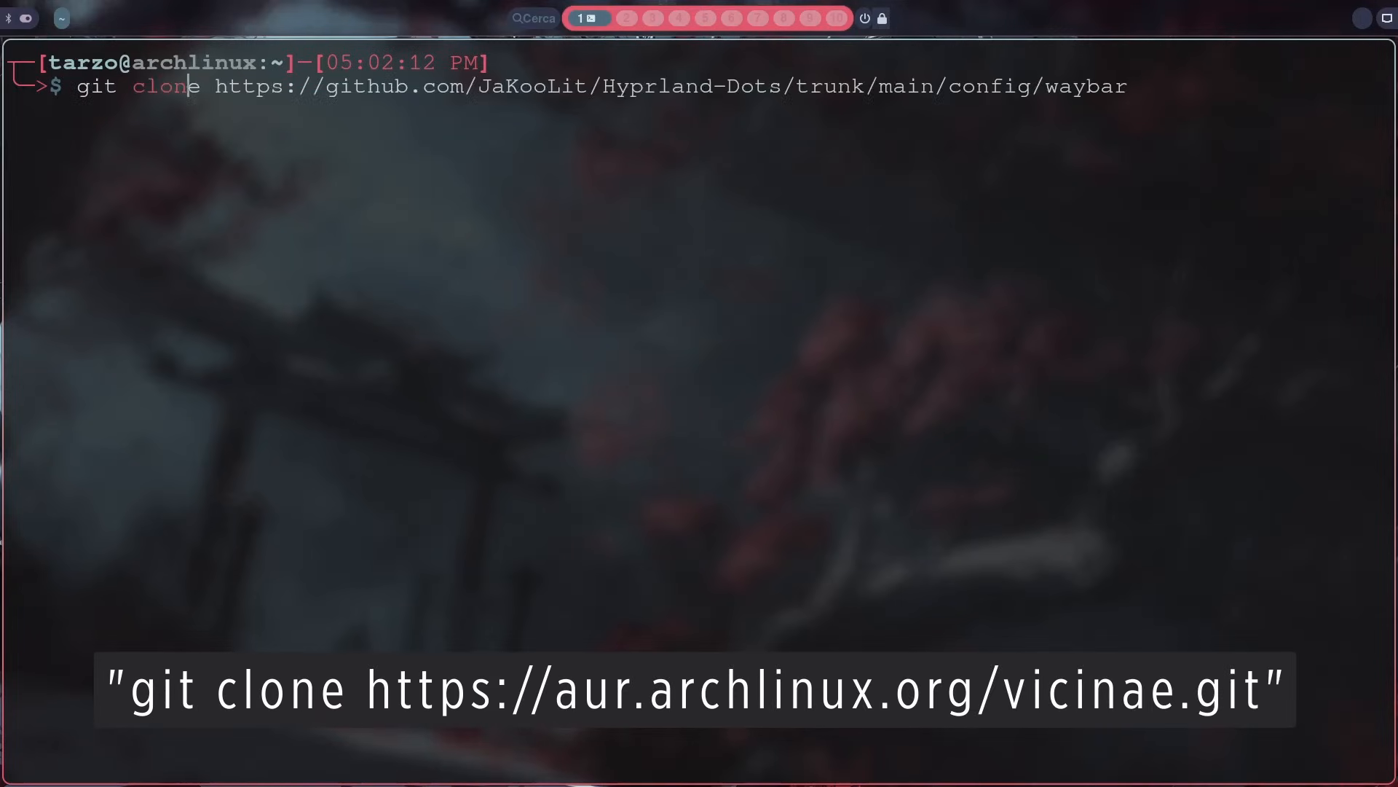
text(e https://a)
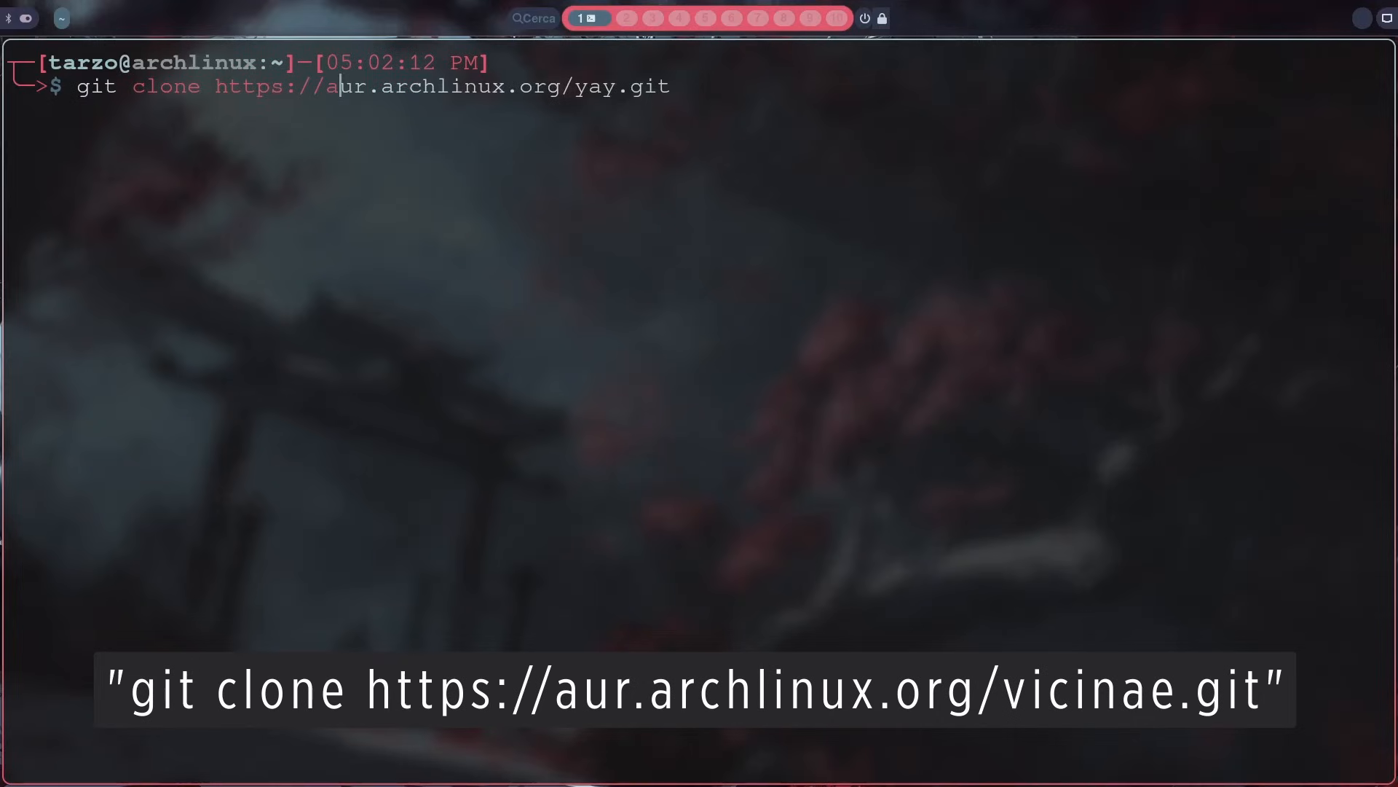
text(ur.archlinux.org/)
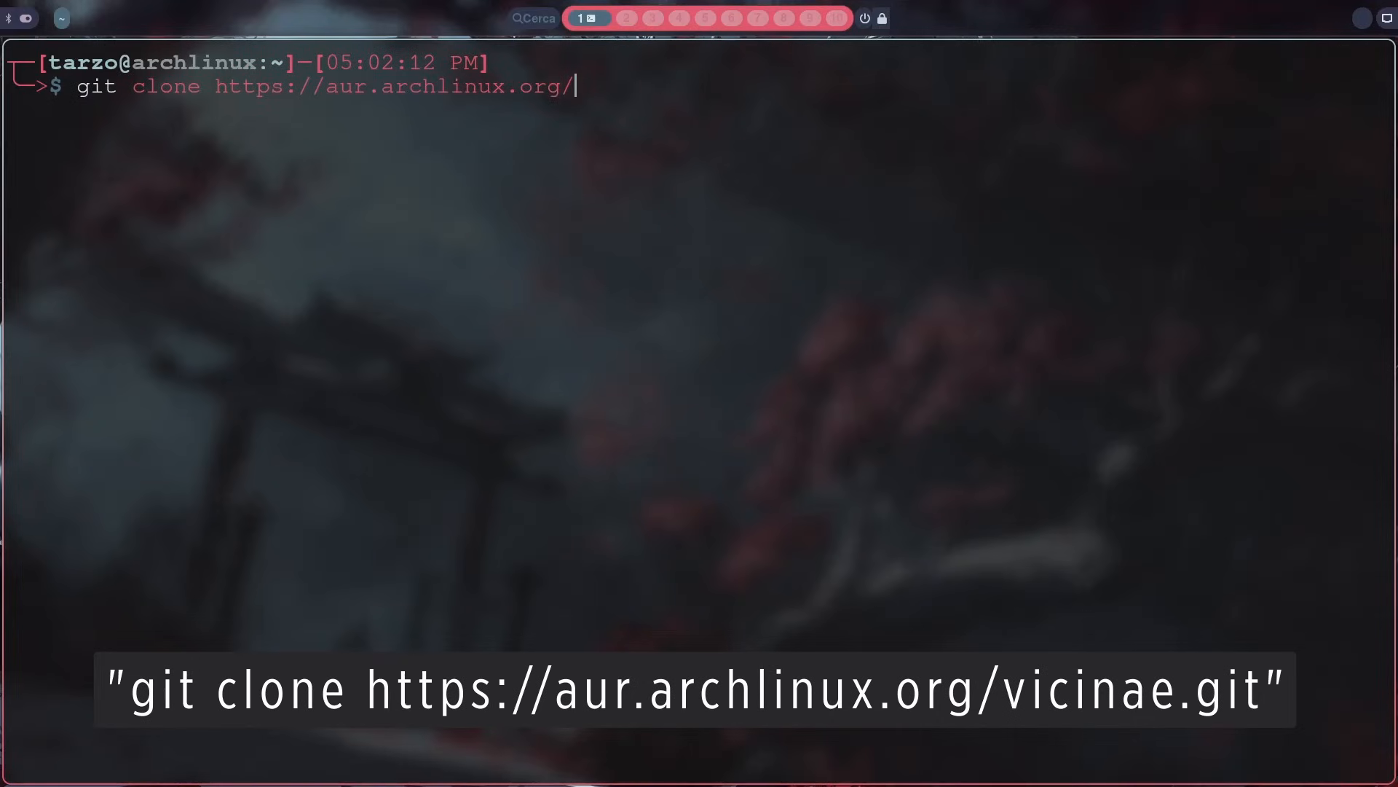
text(vicinae.git)
key(Return)
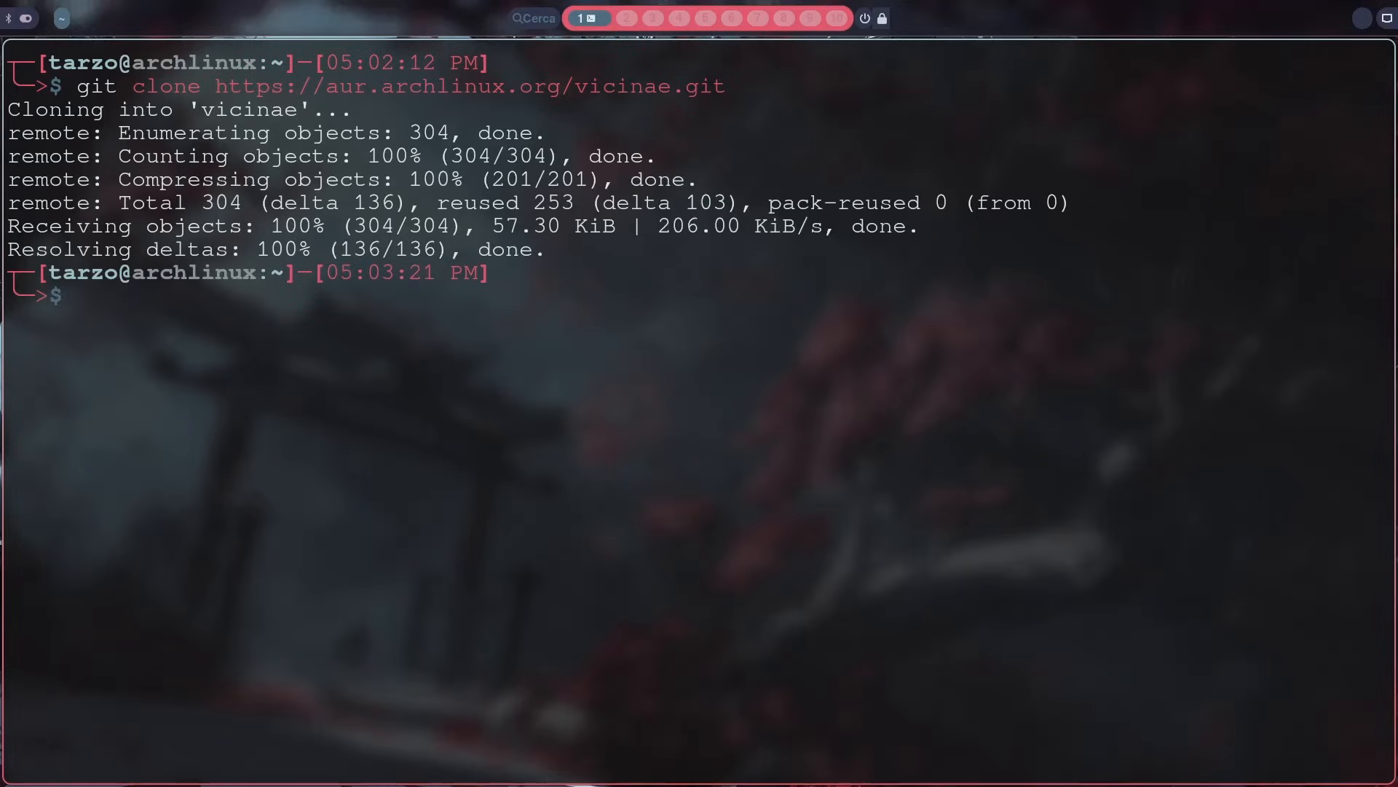
Step: Change into the cloned vicinae directory and list its files on a cleared terminal
text(cd vi)
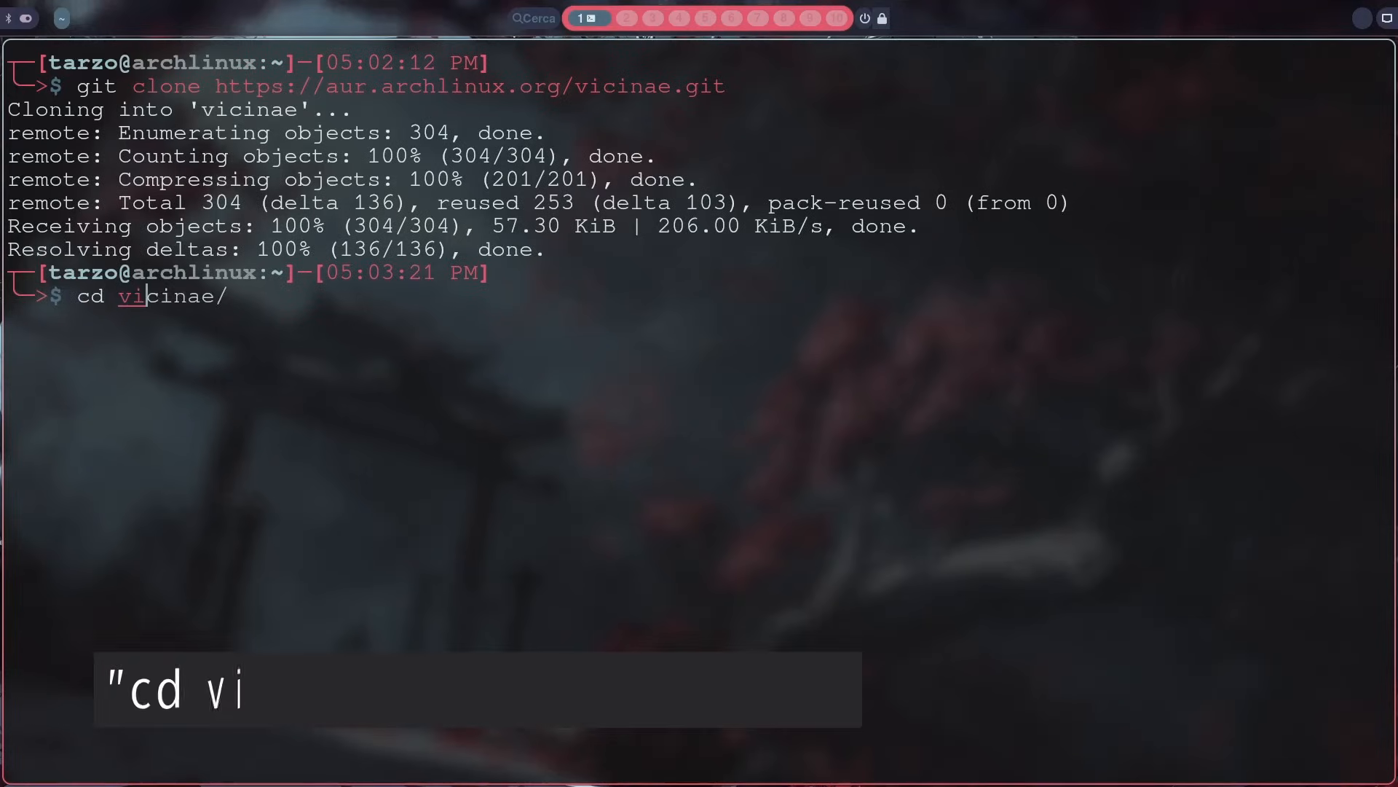
key(Right)
key(Return)
text(clear)
key(Return)
text(ls)
key(Return)
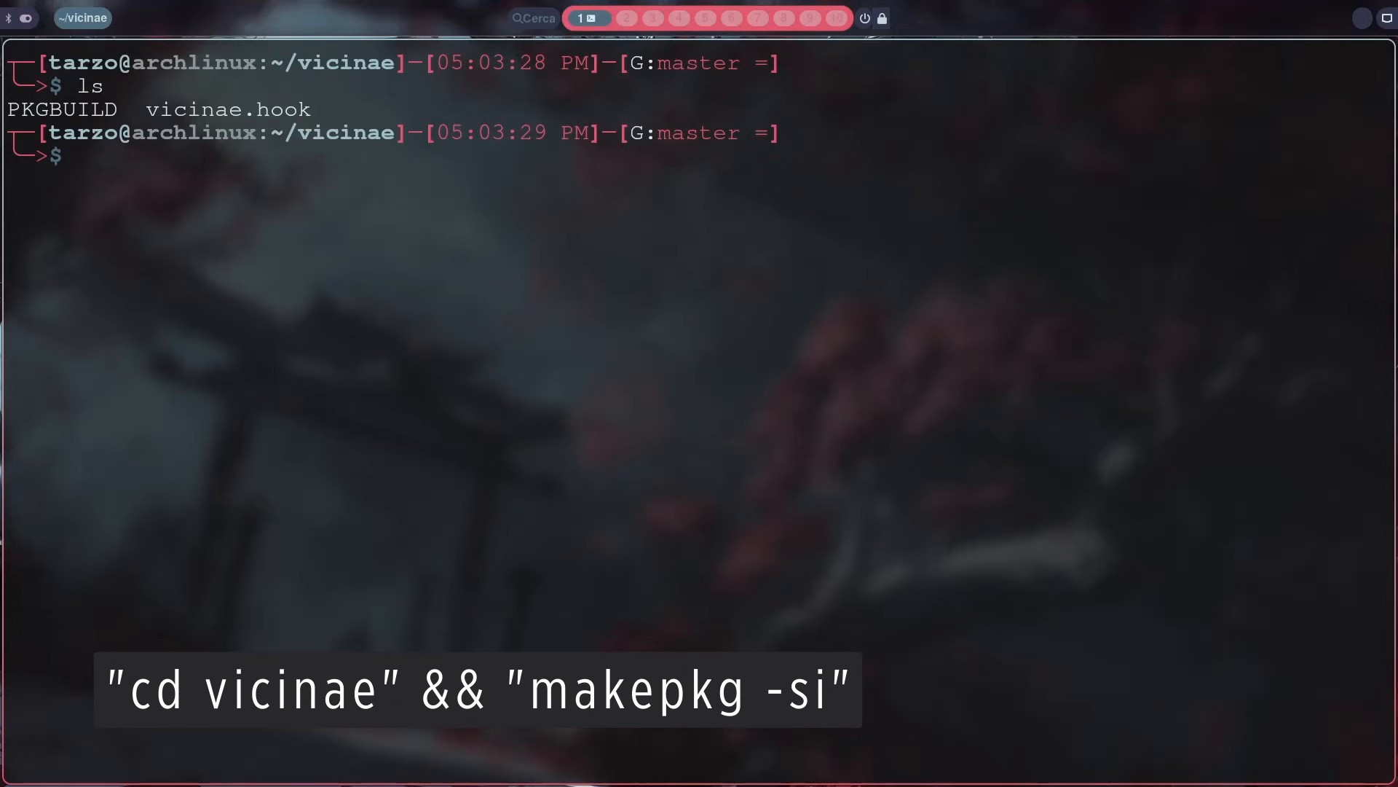
Step: Run makepkg -si in the vicinae directory, enter the sudo password and accept installing the missing dependencies
text(makepkg -si)
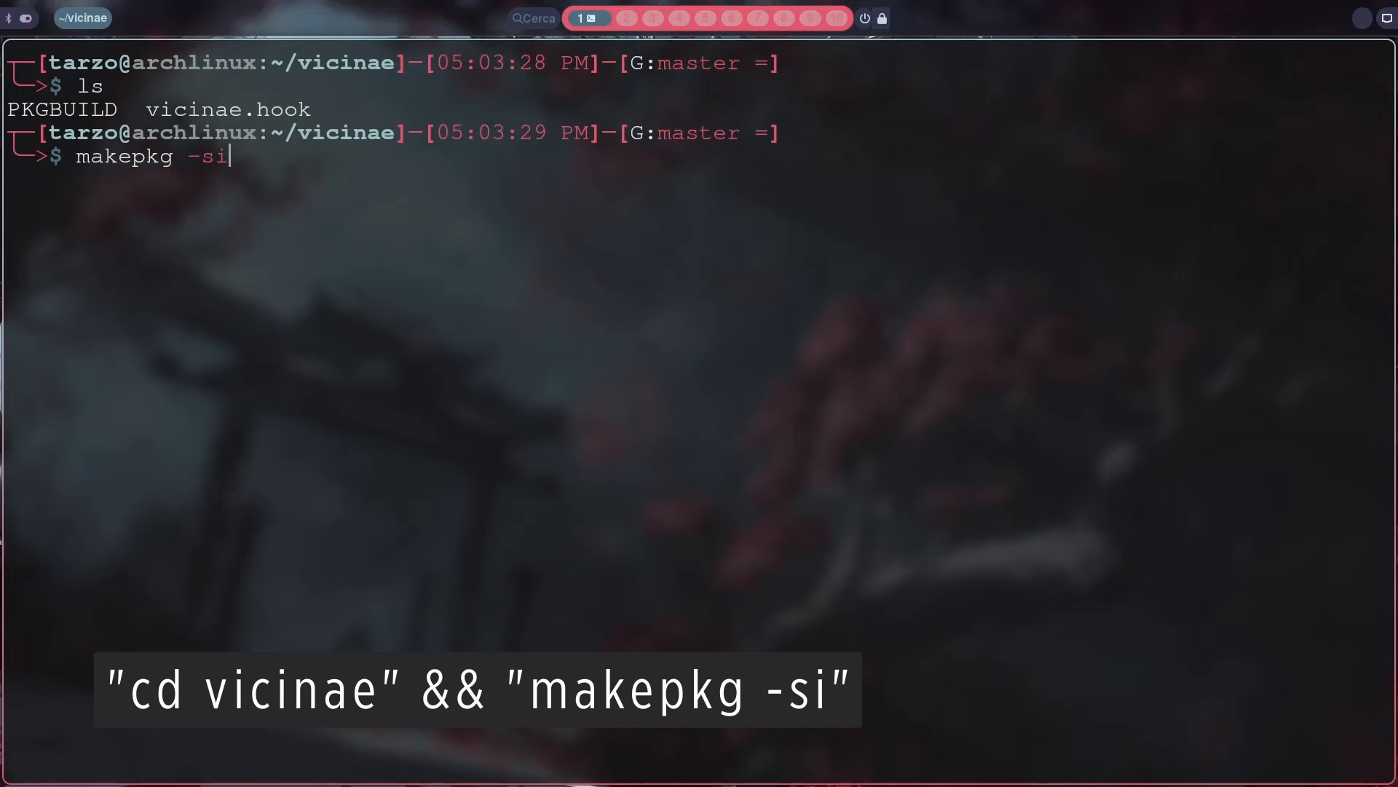
key(Return)
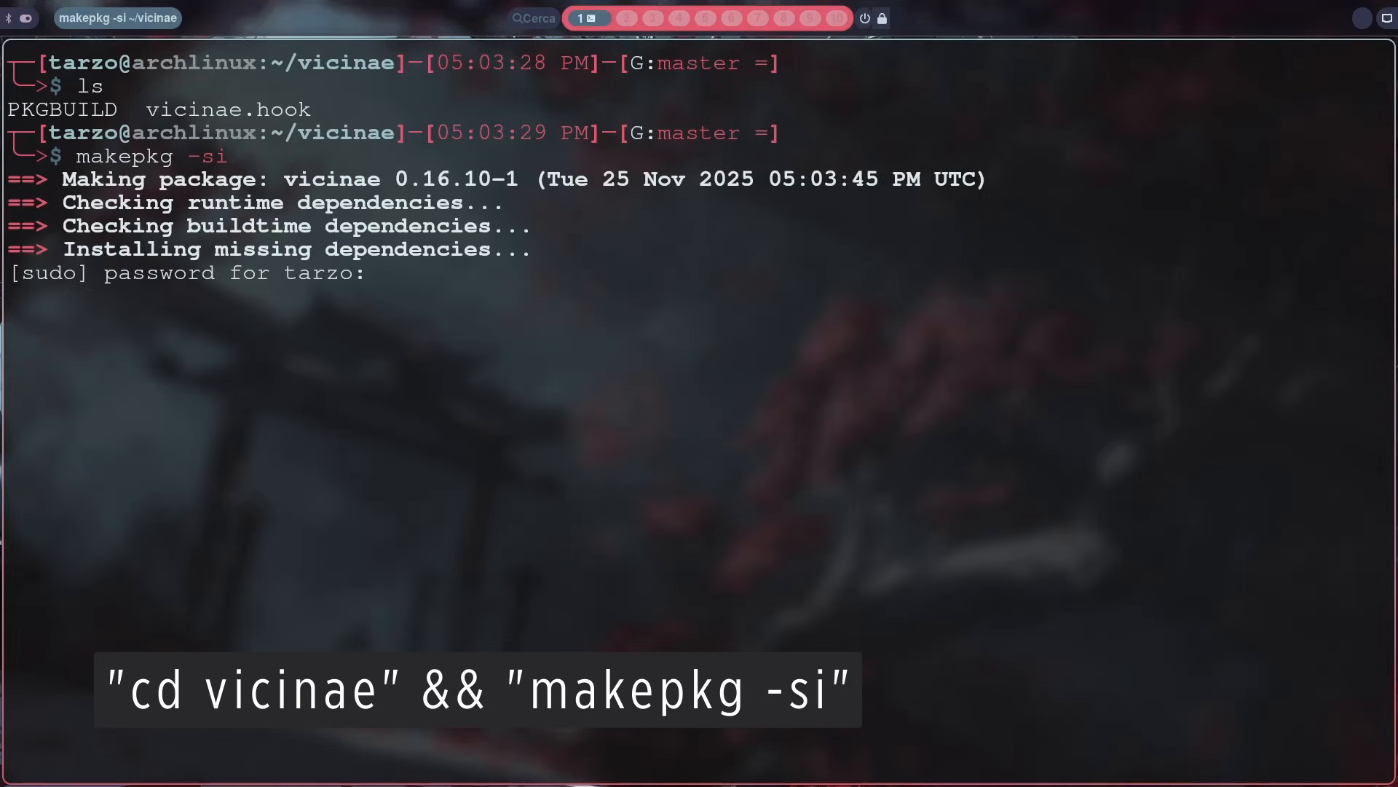
key(Return)
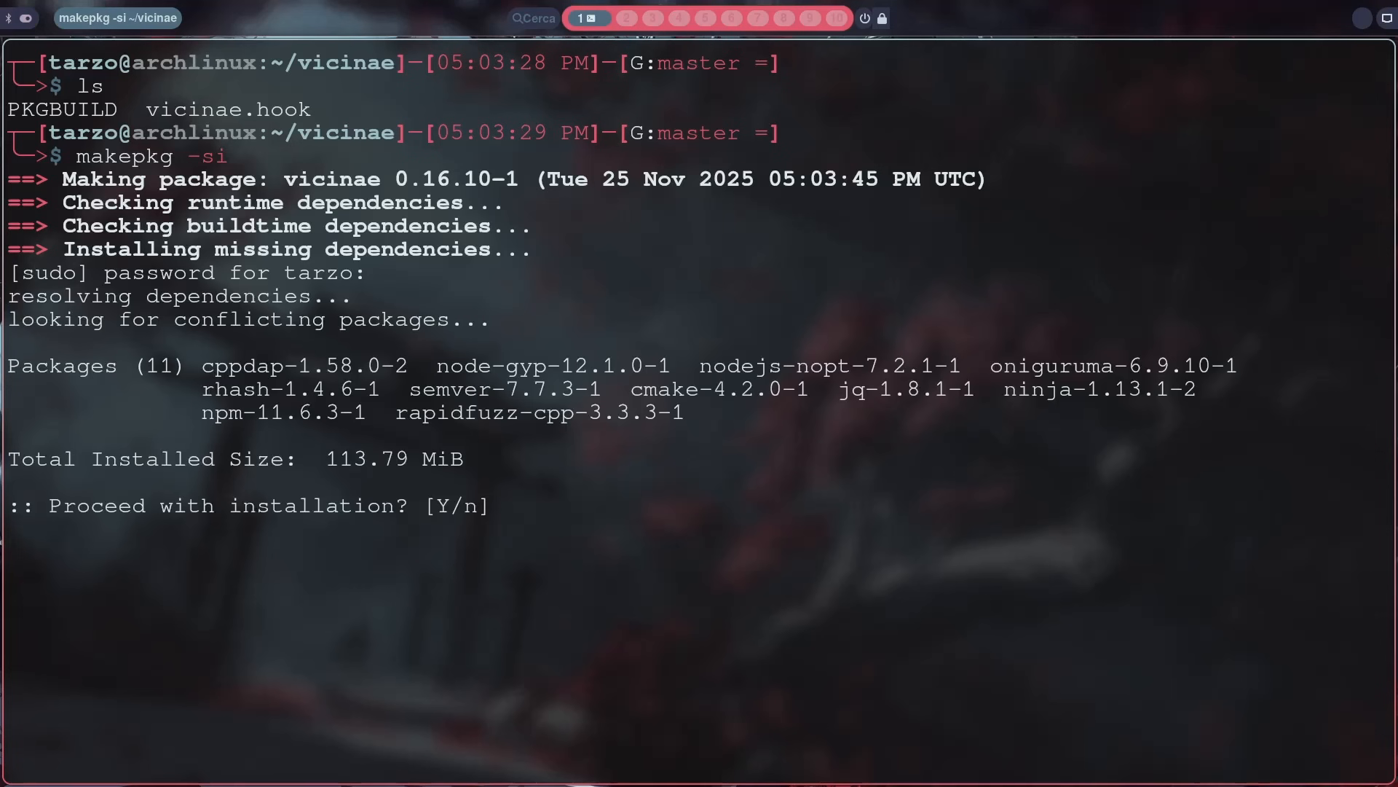
key(Return)
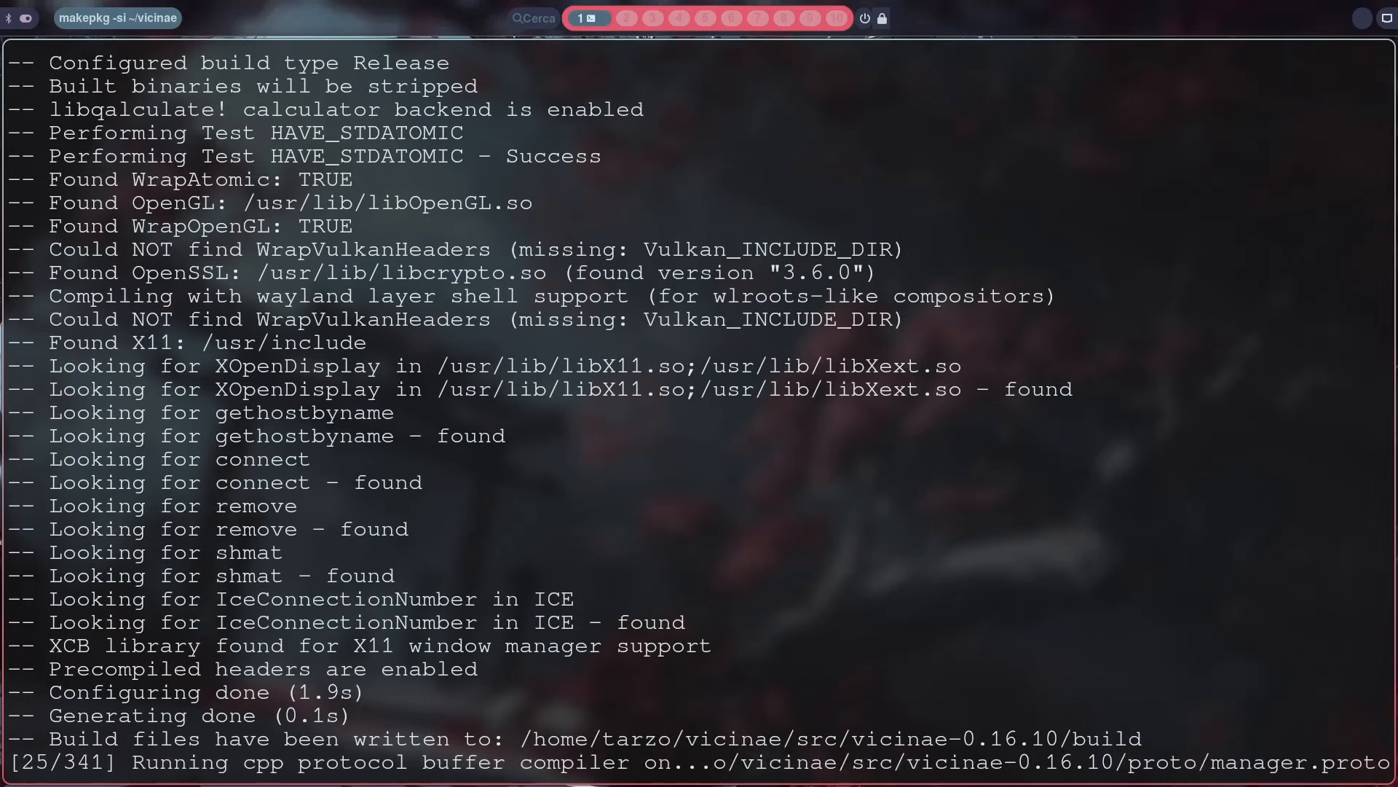
Step: Abort the running package build and return to the home directory with a cleared terminal
key(ctrl+c)
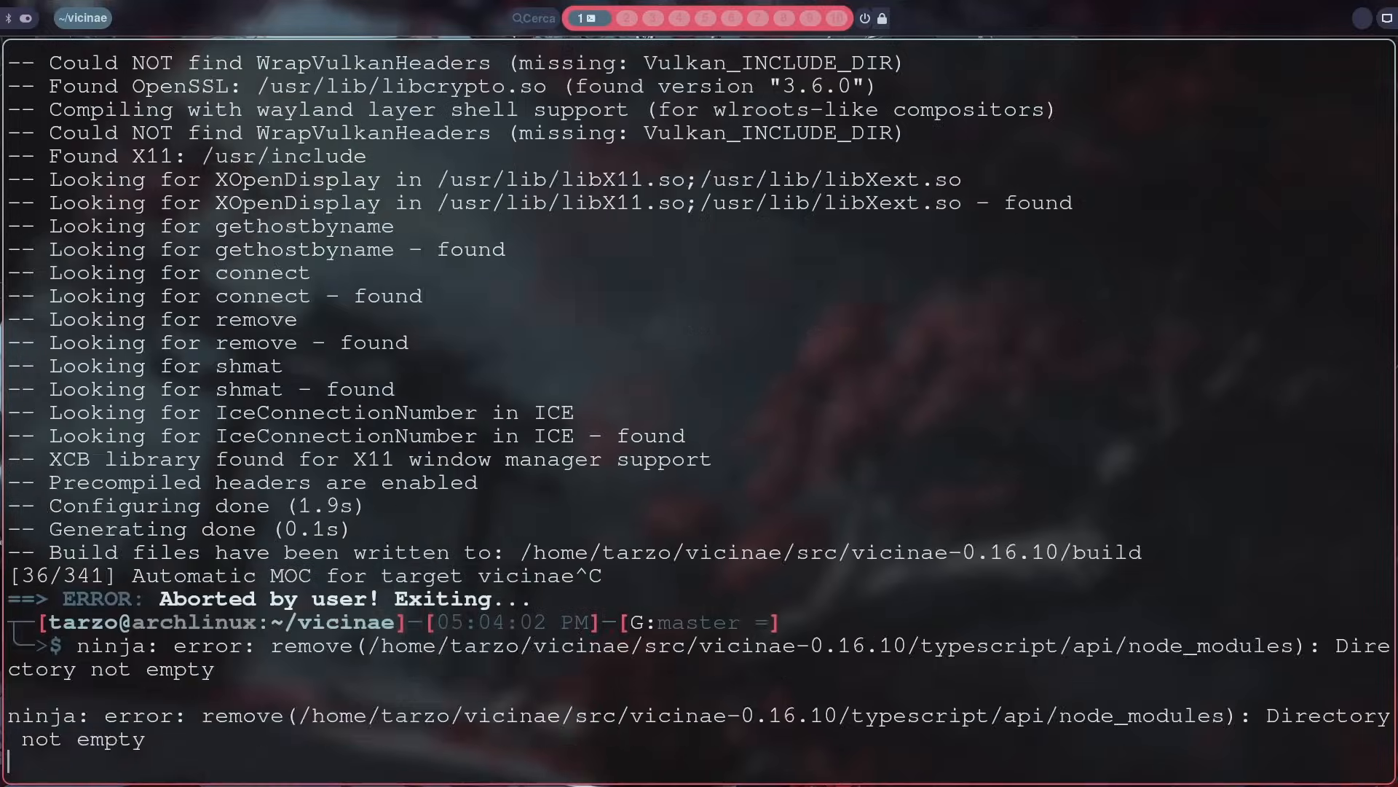
text(clear)
key(Return)
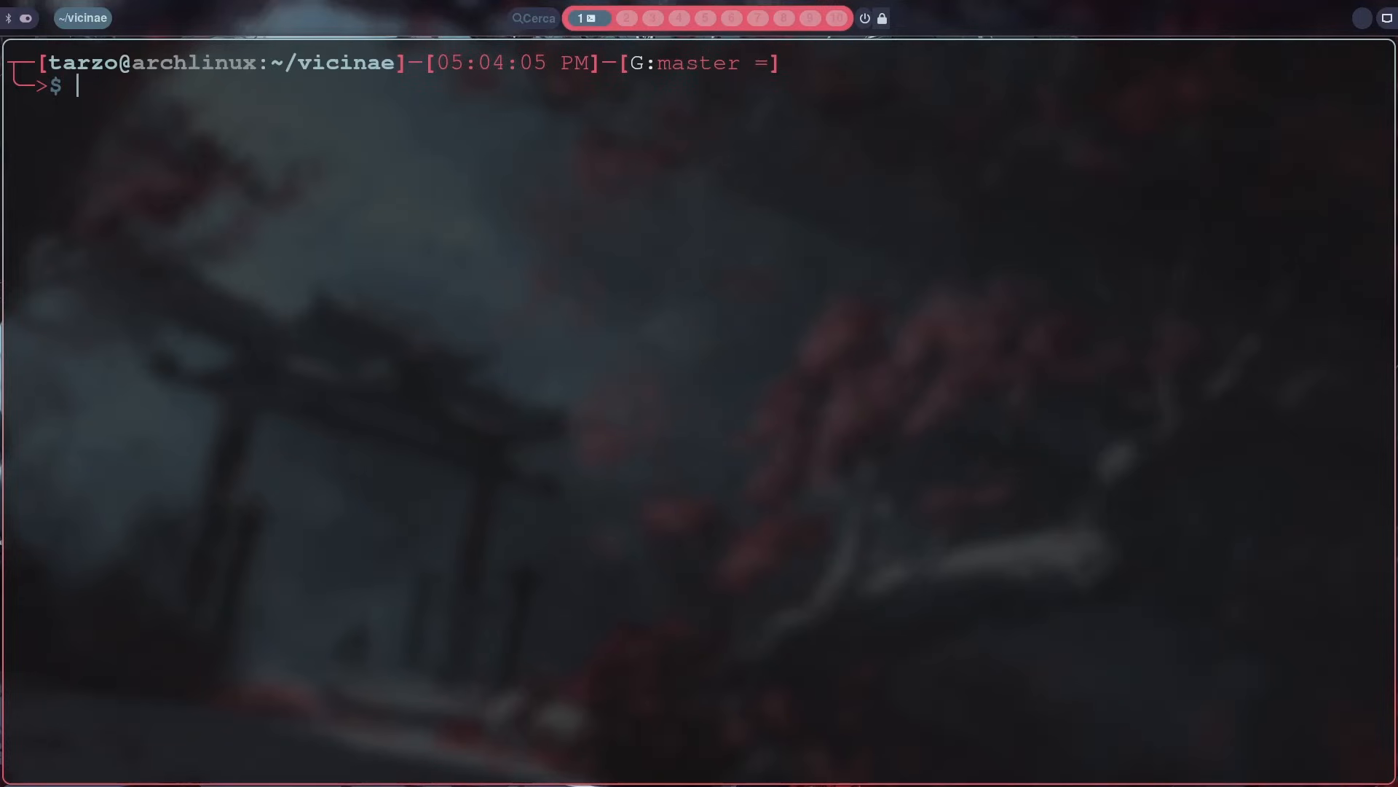
text(cd)
key(Return)
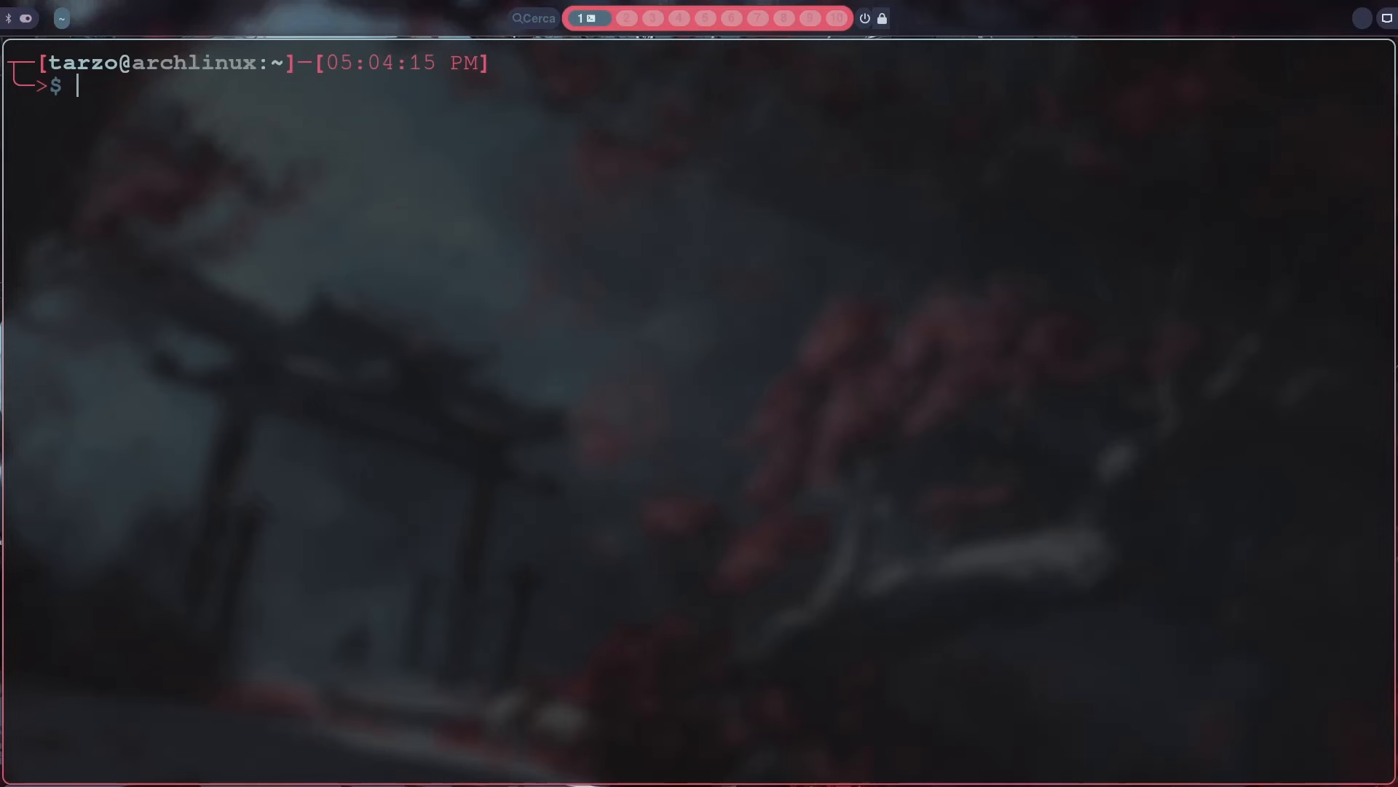
Step: Bring up the Vicinae launcher to view its suggestions and commands, and close it
key(super+space)
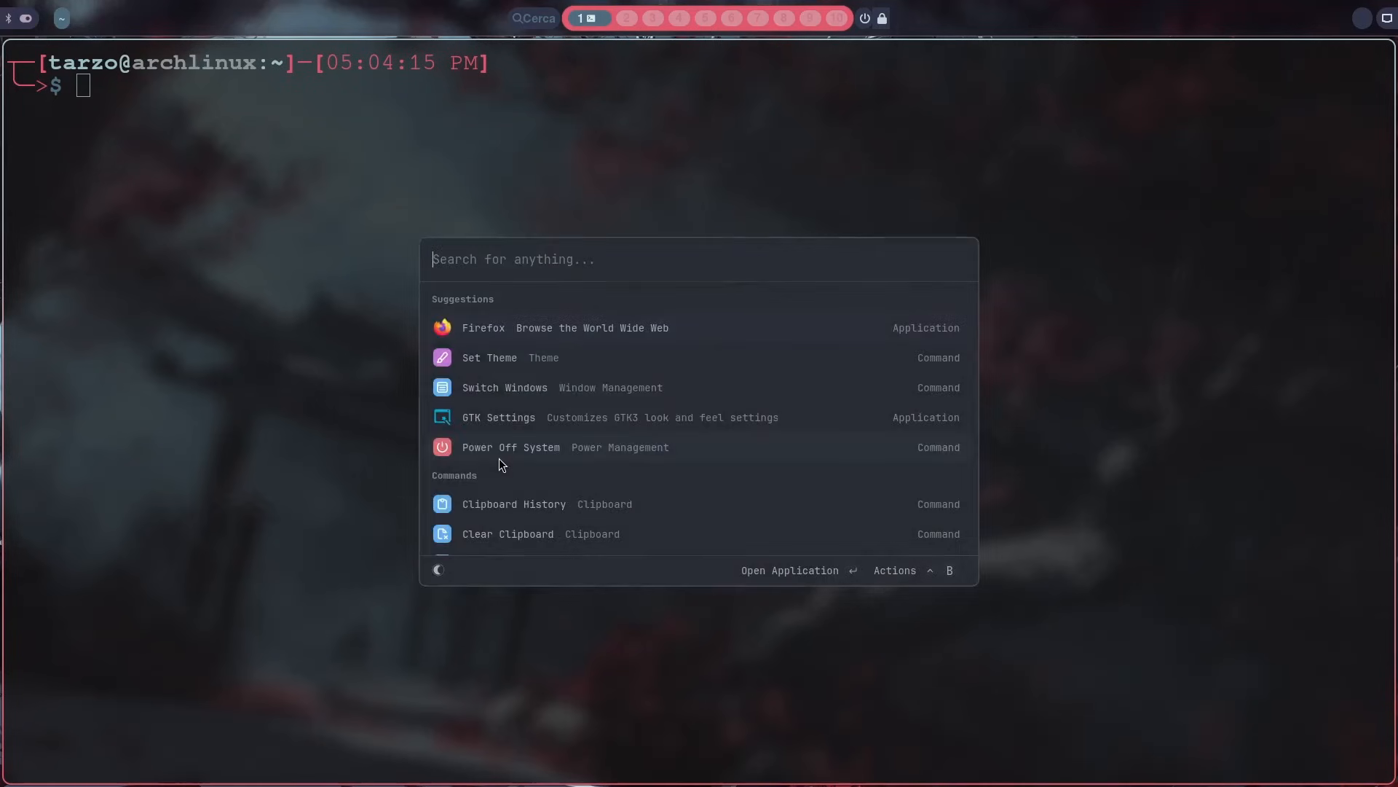
key(Escape)
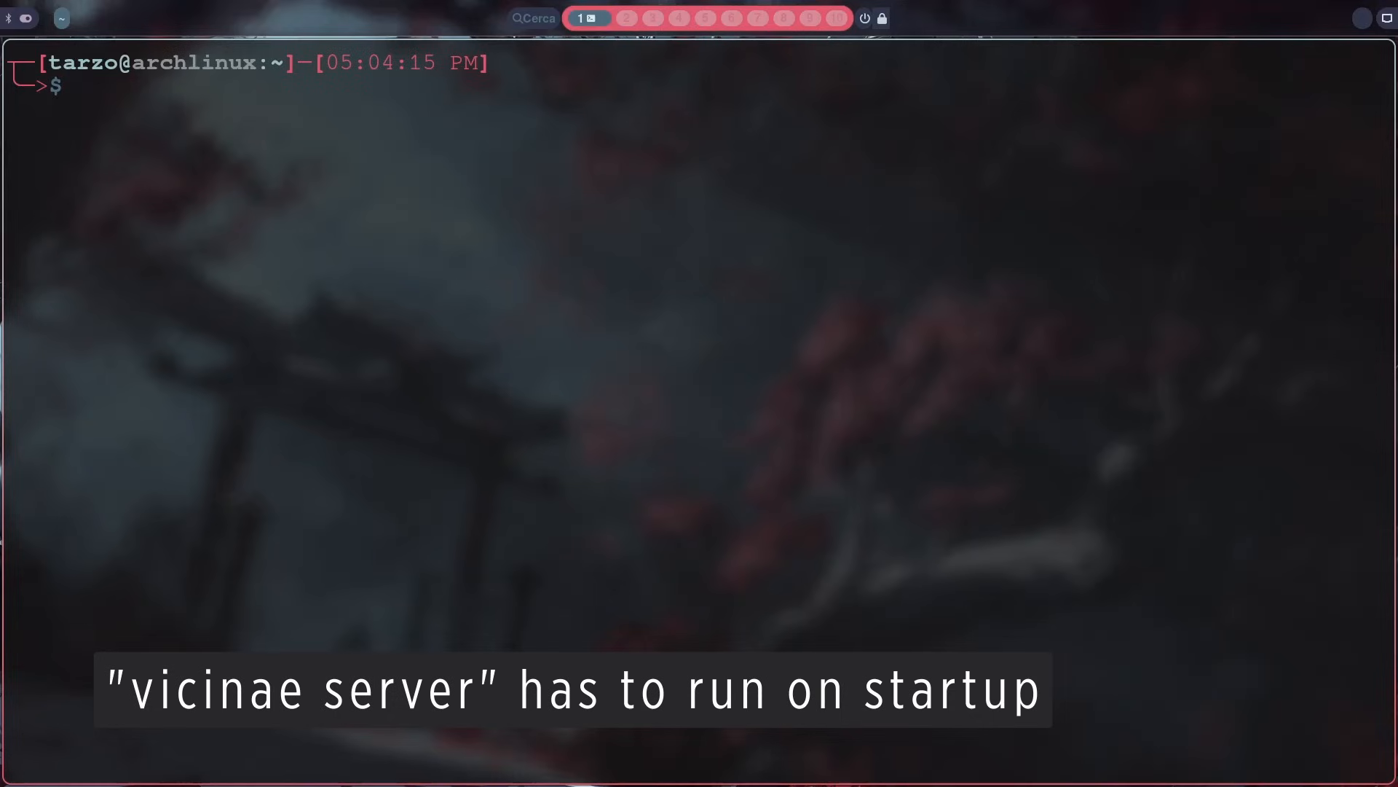
Step: Run vicinae server in the terminal, stop it again and clear the output
text(vicinae server)
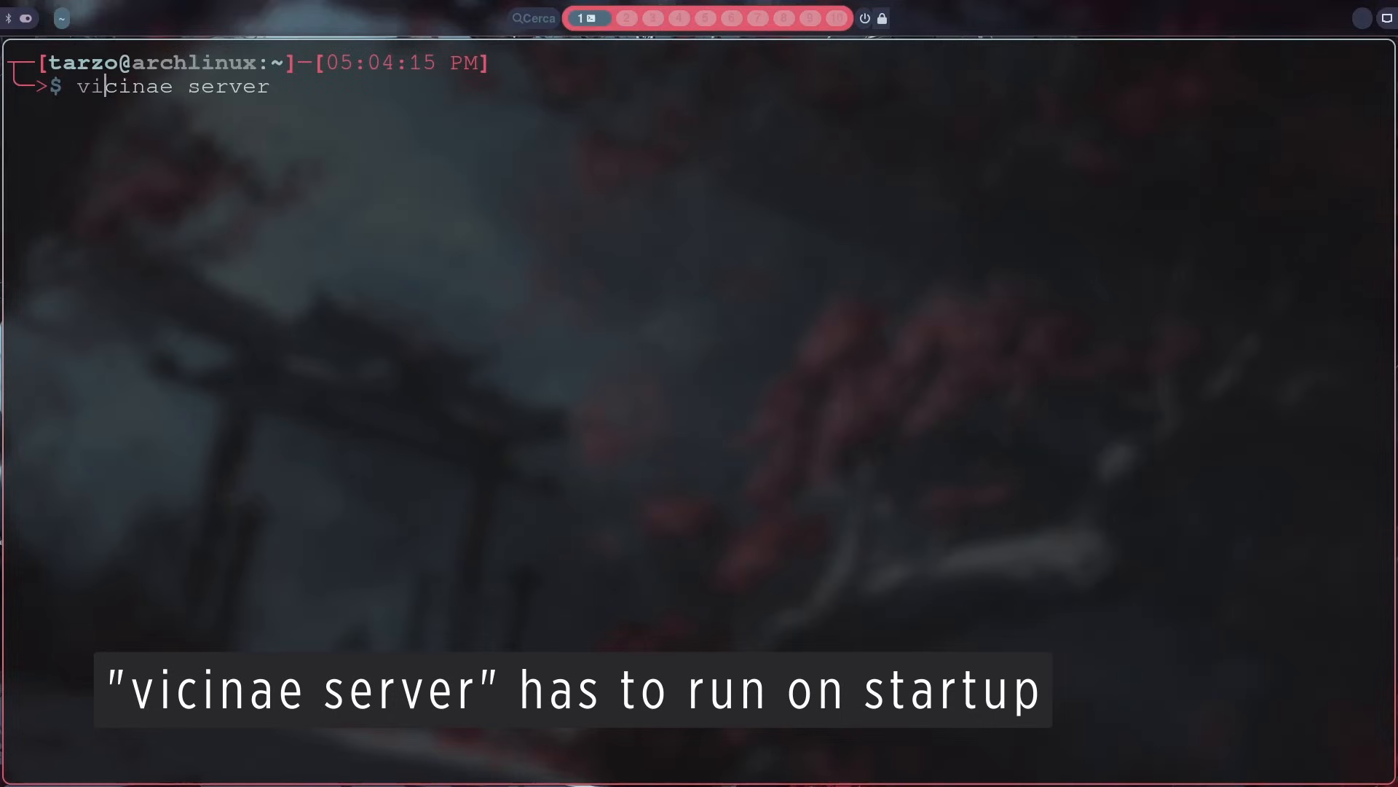
key(Right)
key(Return)
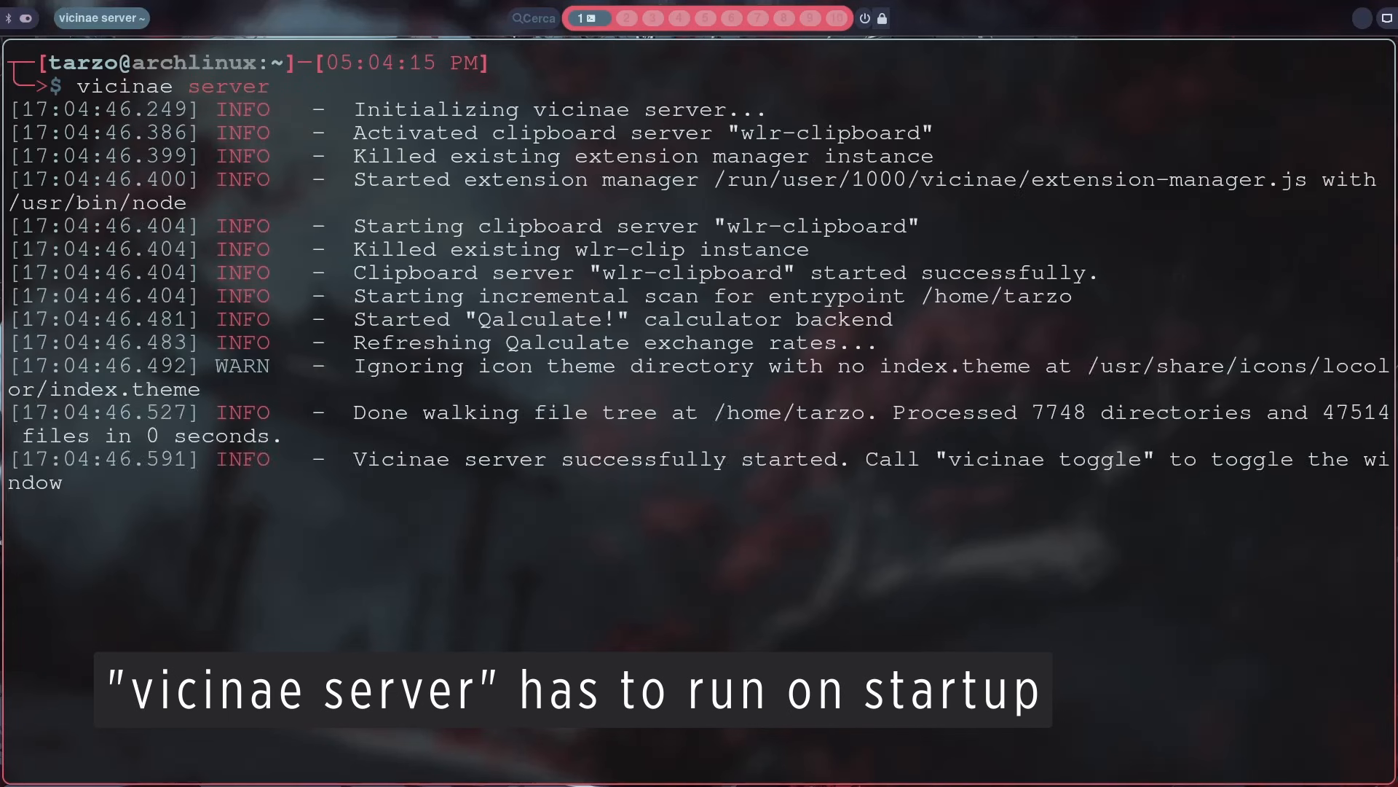
key(ctrl+c)
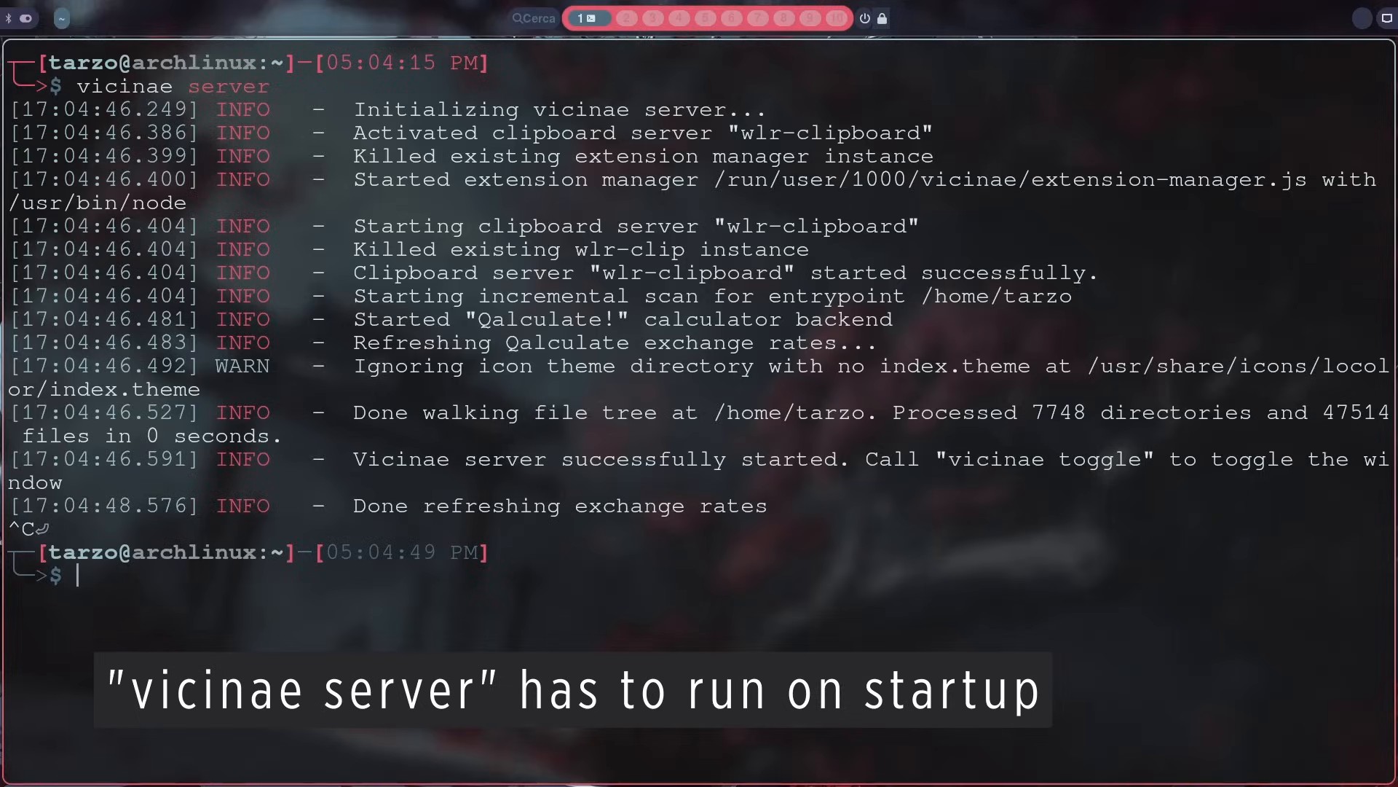
text(clear)
key(Return)
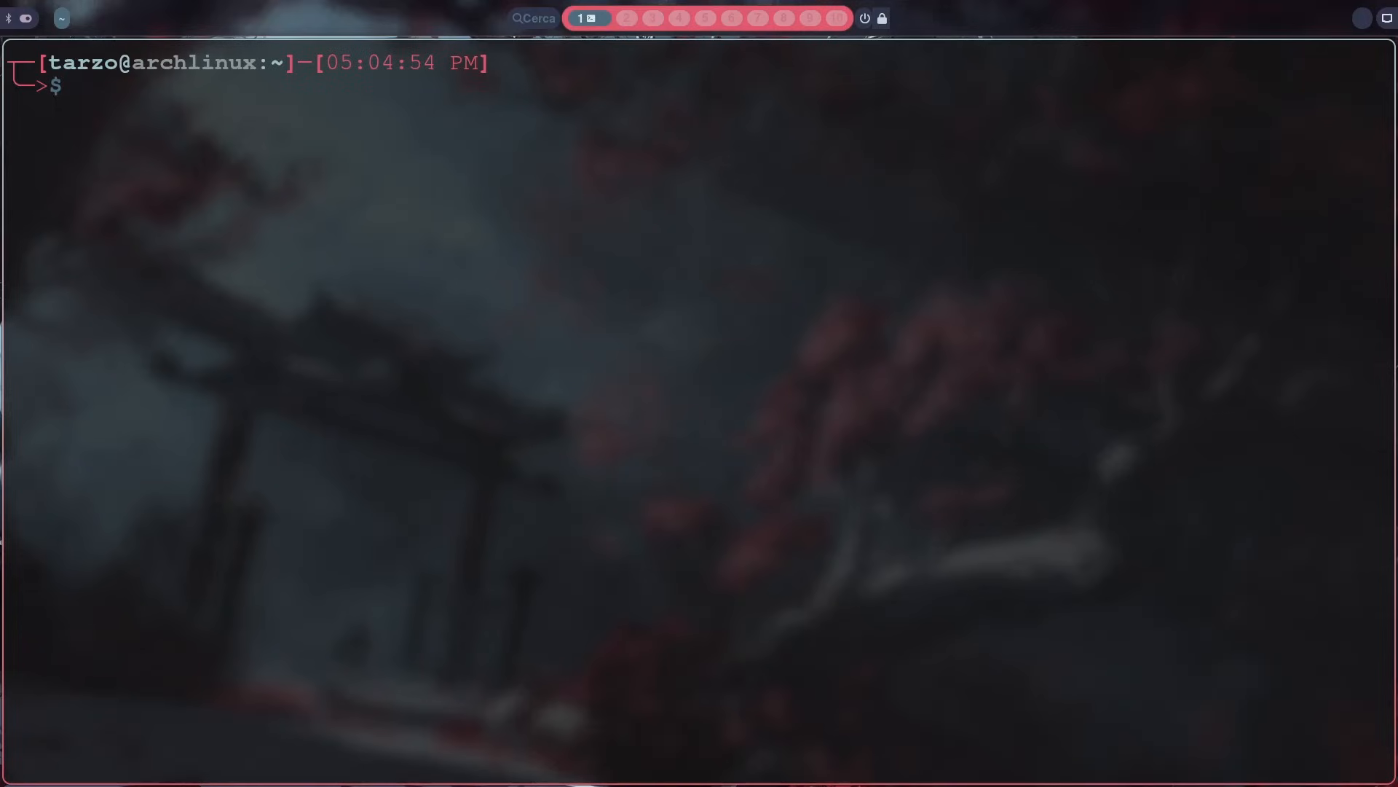
Step: Open ~/.config/hypr/config/autostart.conf in nvim from the terminal
text(nvim ~/.config/waybar/style.css)
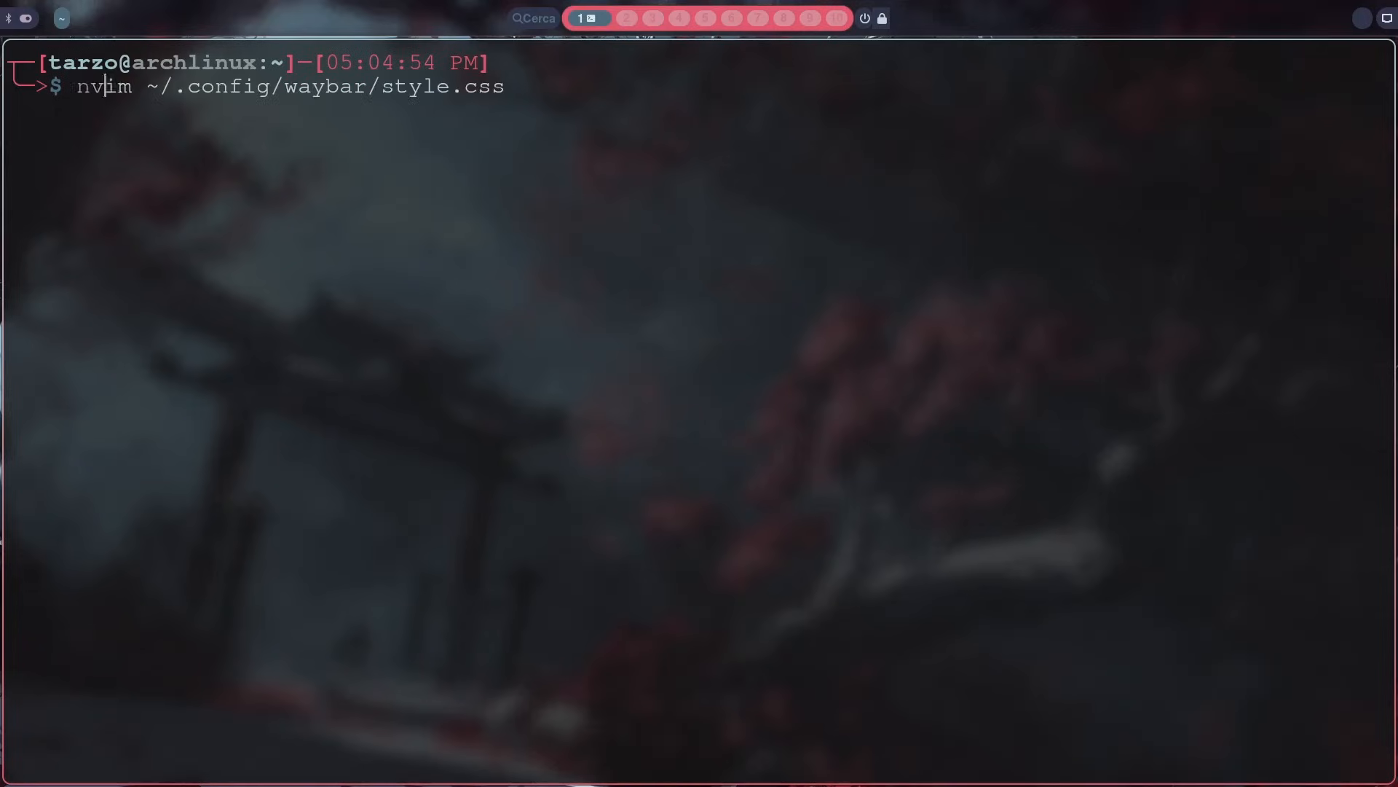
key(Right)
key(ctrl+w)
key(ctrl+w)
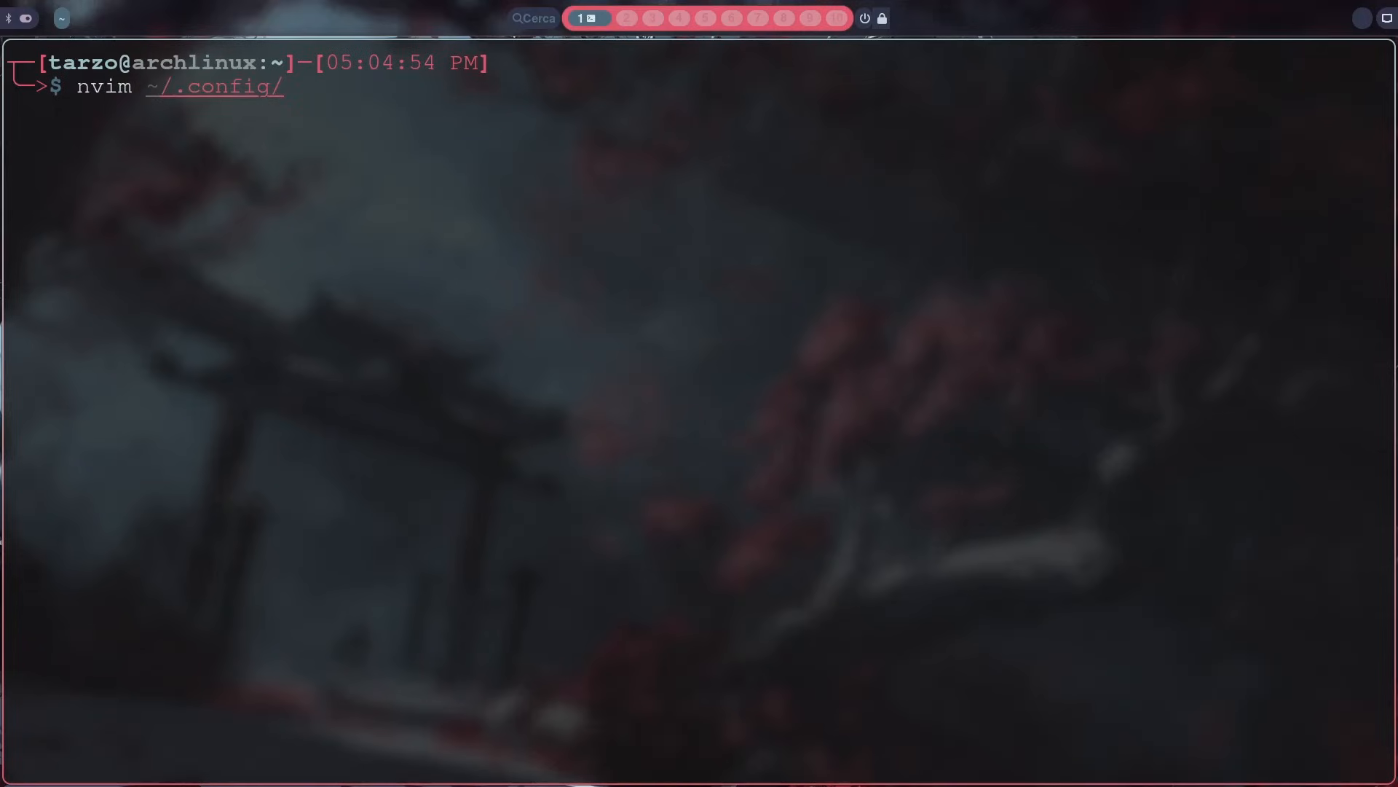
text(hy)
key(Right)
key(BackSpace)
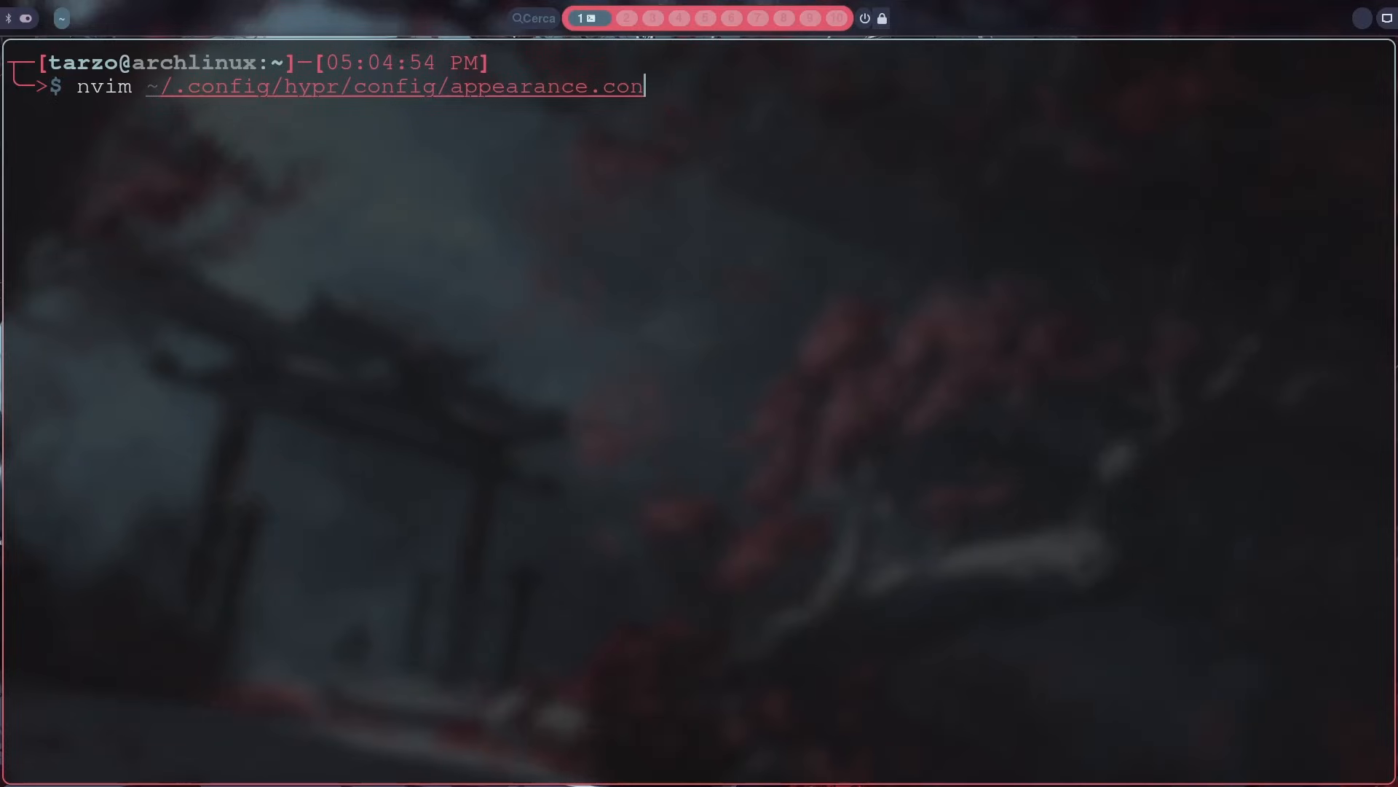
key(ctrl+w)
key(ctrl+w)
text(aut)
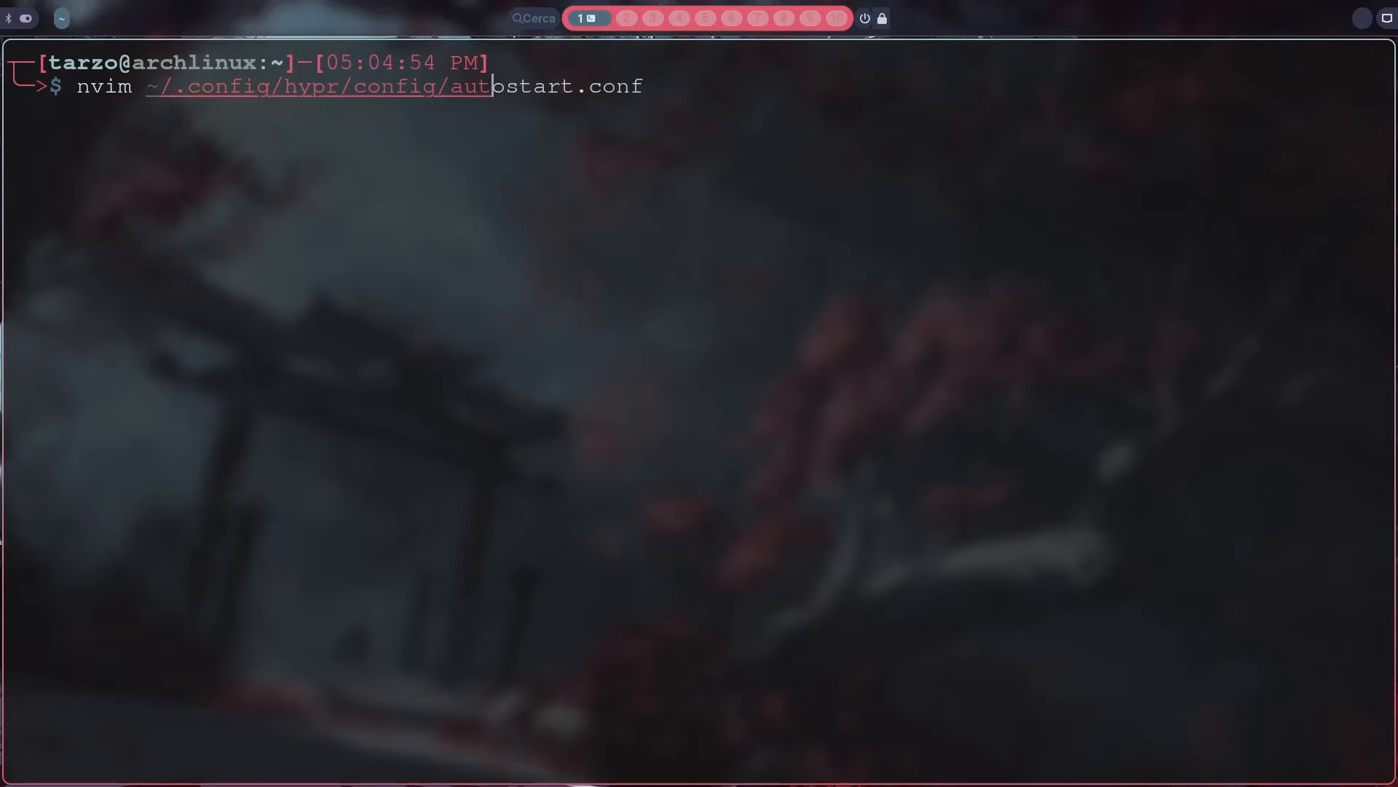
key(Right)
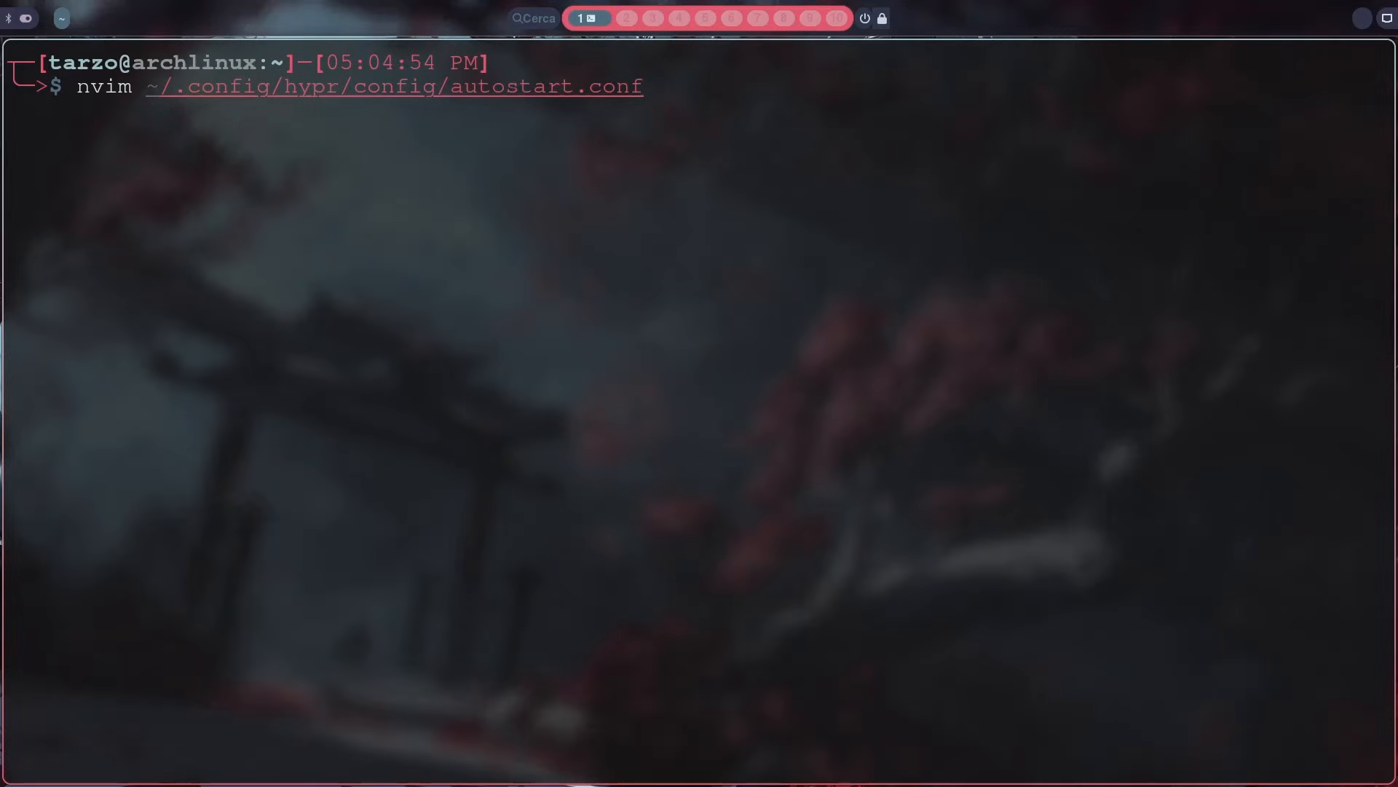
key(Return)
Step: Examine the exec-once line for vicinae server in autostart.conf
key(h)
key(h)
key(h)
key(h)
key(h)
key(h)
key(h)
key(h)
key(h)
key(h)
key(h)
key(h)
key(h)
key(h)
key(h)
key(h)
key(h)
key(h)
key(h)
key(h)
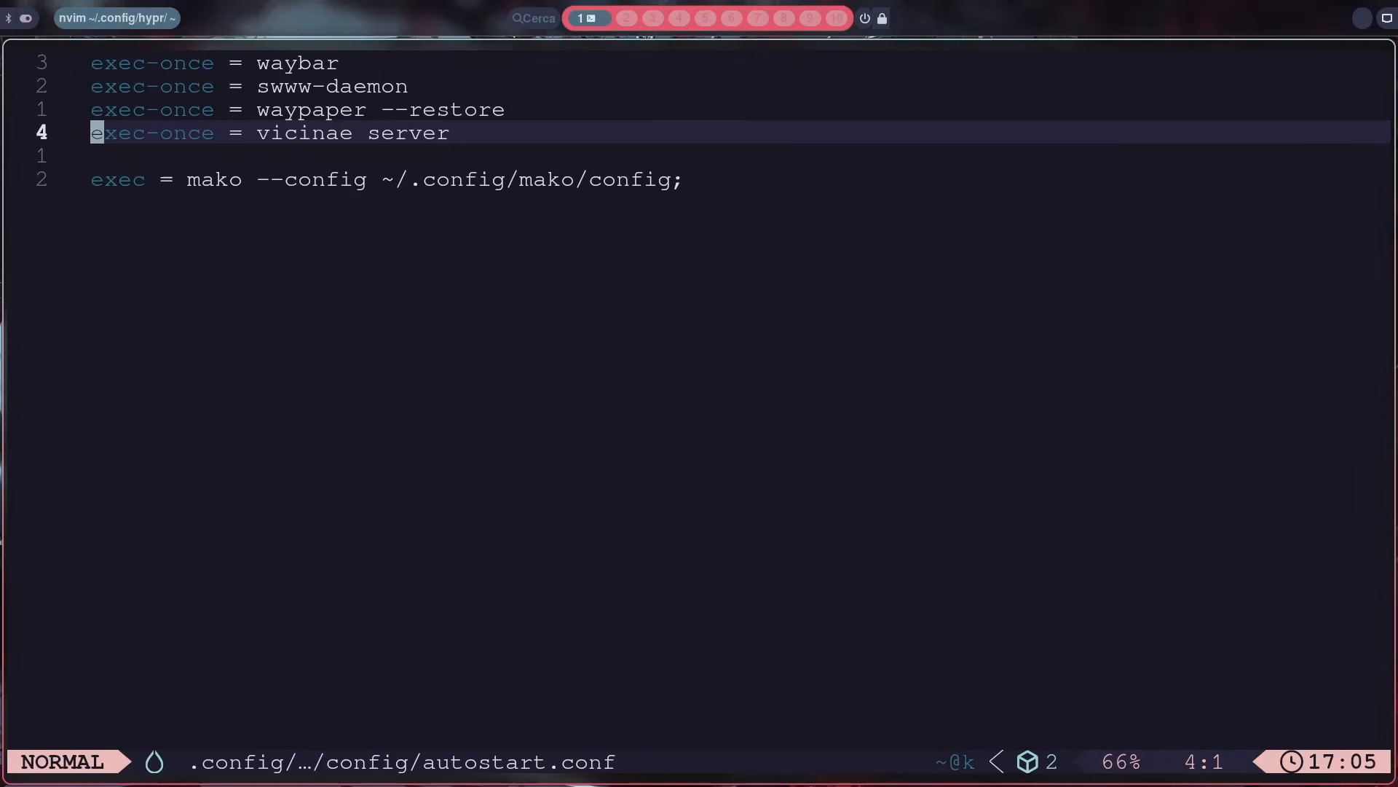
key(Right)
key(Right)
key(Right)
key(Right)
key(Right)
key(Right)
key(Right)
key(Right)
key(Right)
key(Right)
key(Right)
key(Right)
key(Right)
key(Right)
key(Right)
key(Right)
key(Right)
key(Right)
key(Right)
key(Right)
key(Right)
key(Right)
key(Right)
key(Right)
key(Right)
Step: Quit the editor without changing autostart.conf and clear the terminal
key(colon)
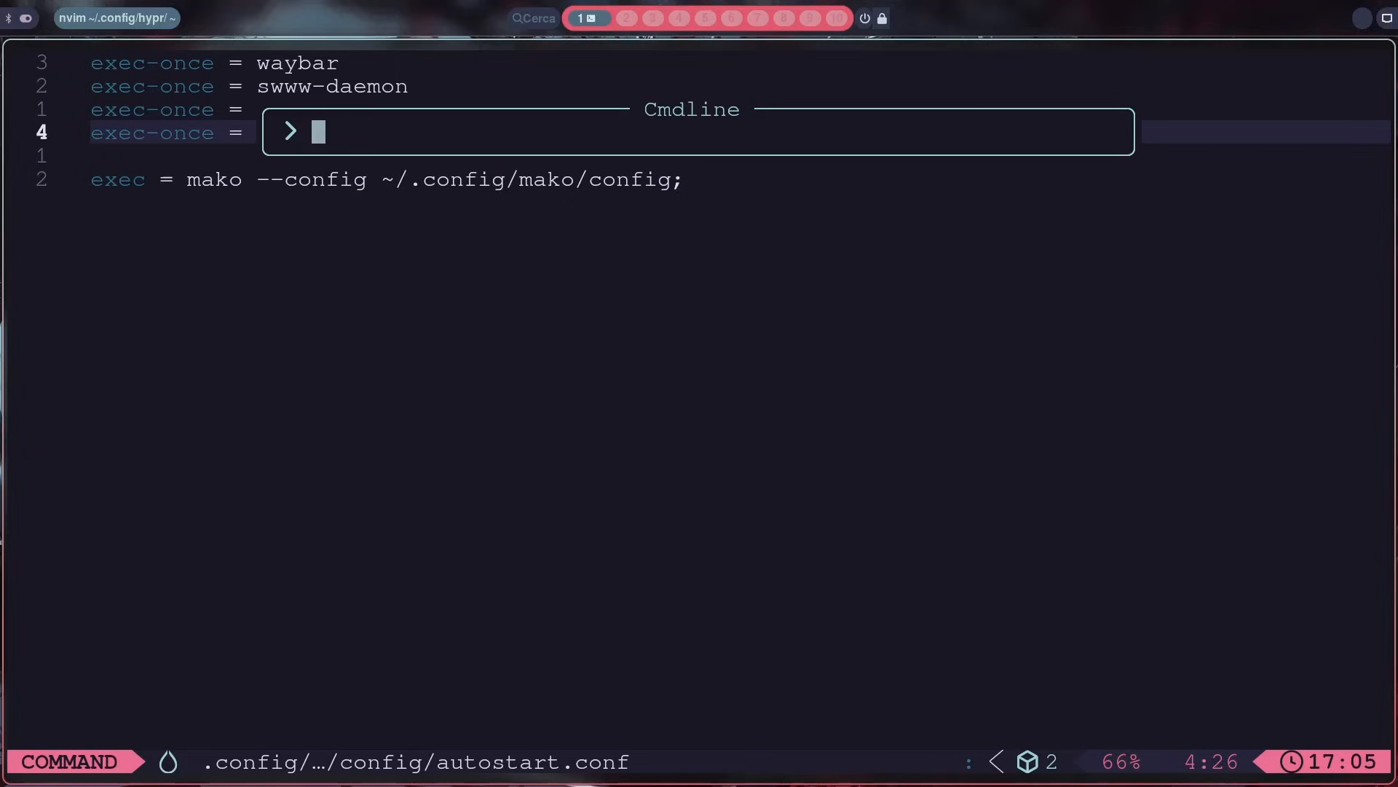
text(q)
key(Return)
text(clear)
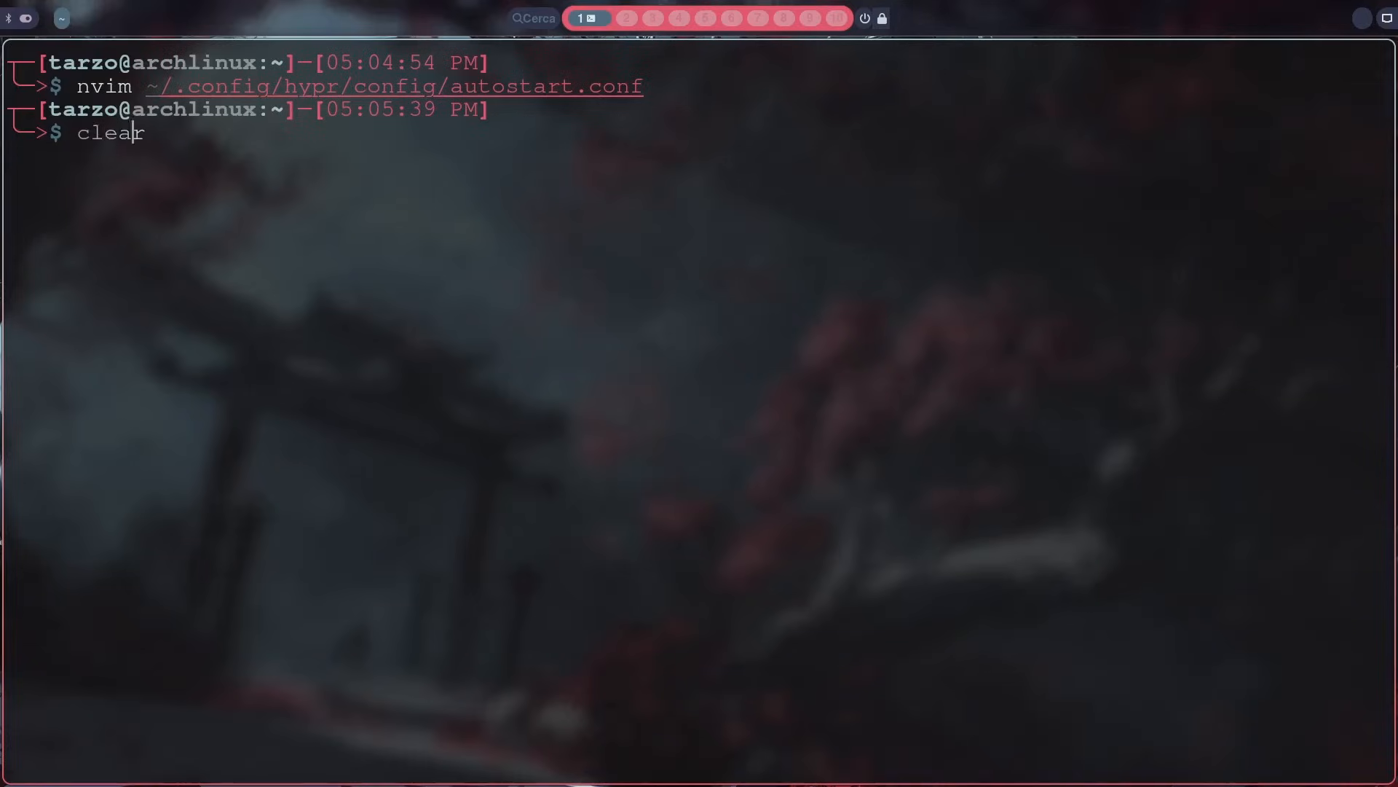
key(Return)
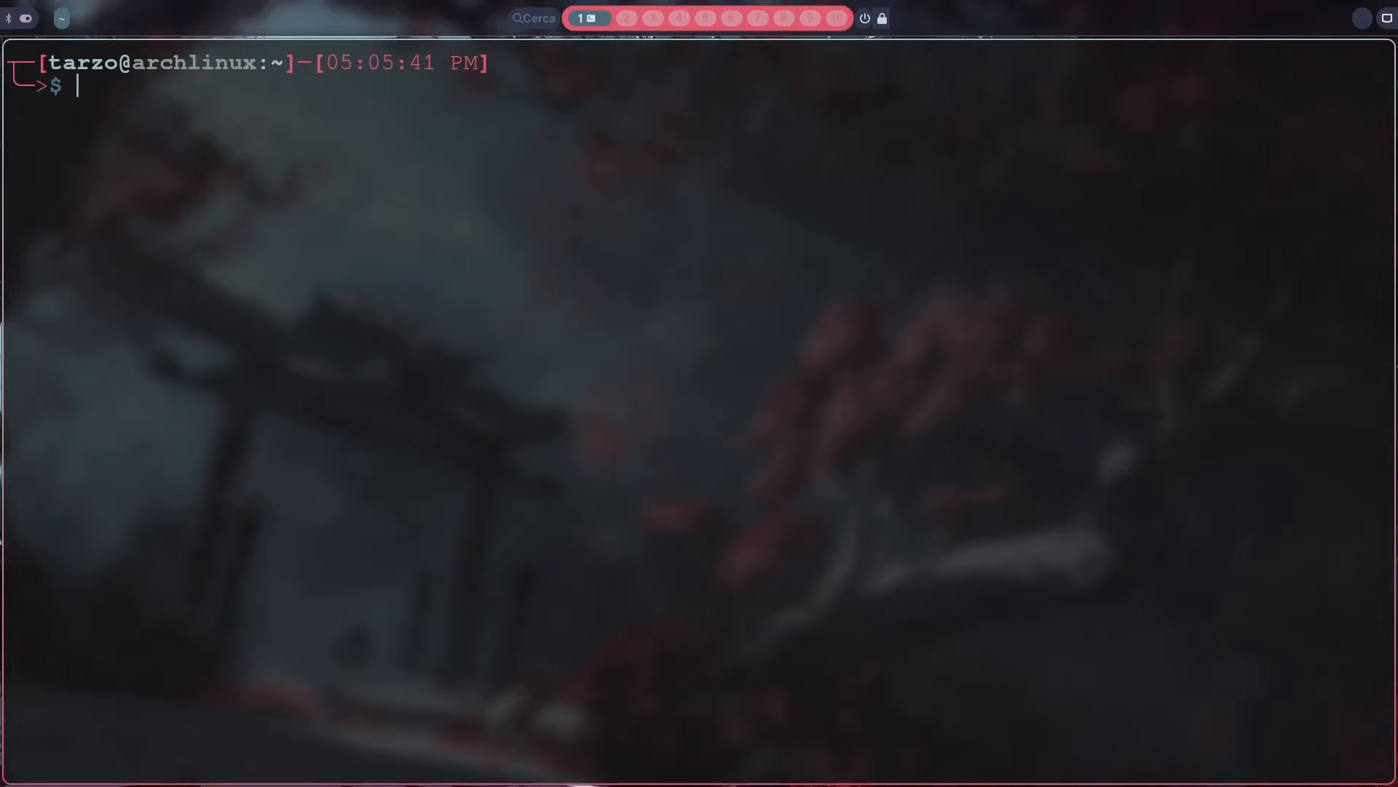
Step: Log back in to the Hyprland (uwsm-managed) session with the account password, then bring up the Vicinae launcher and close it
key(Up)
key(Up)
key(Return)
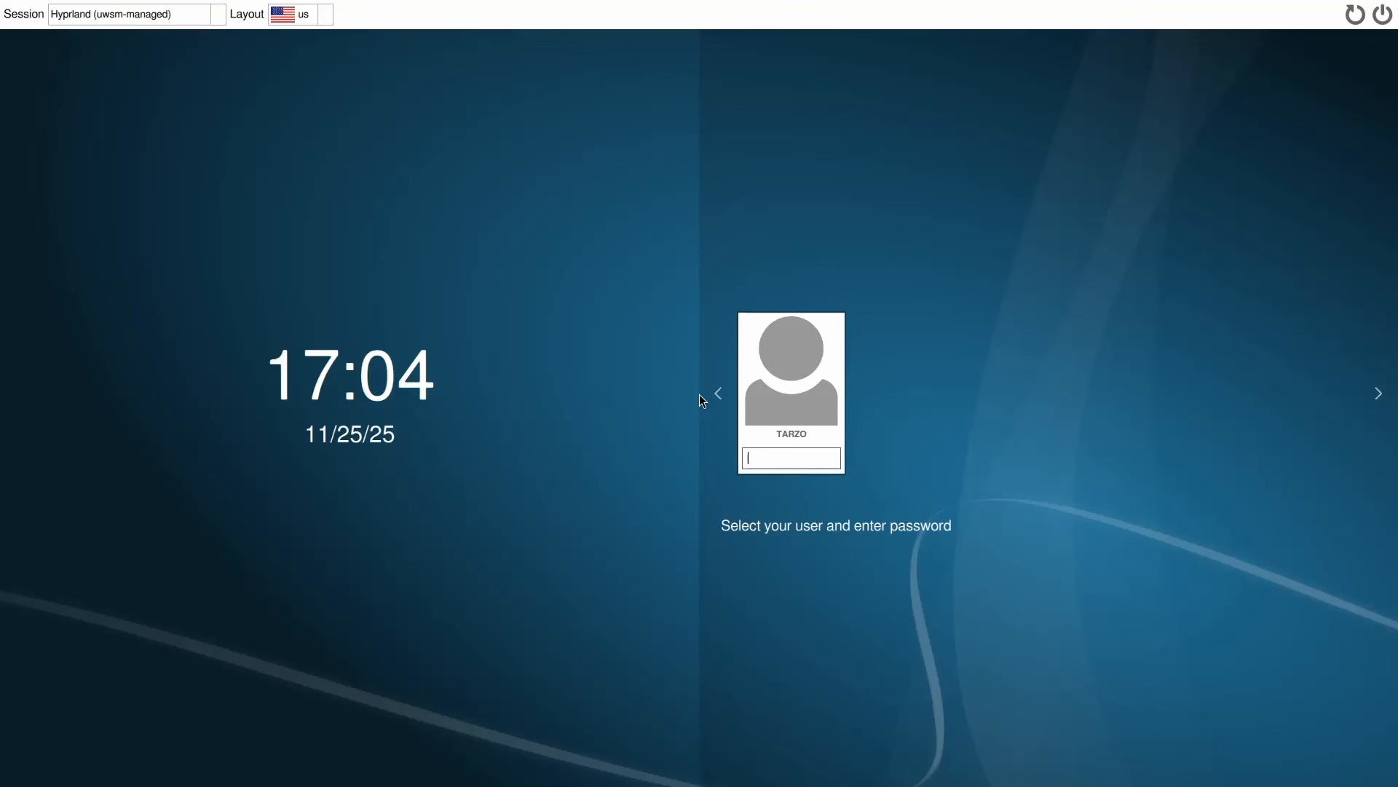
text(•••••)
key(Return)
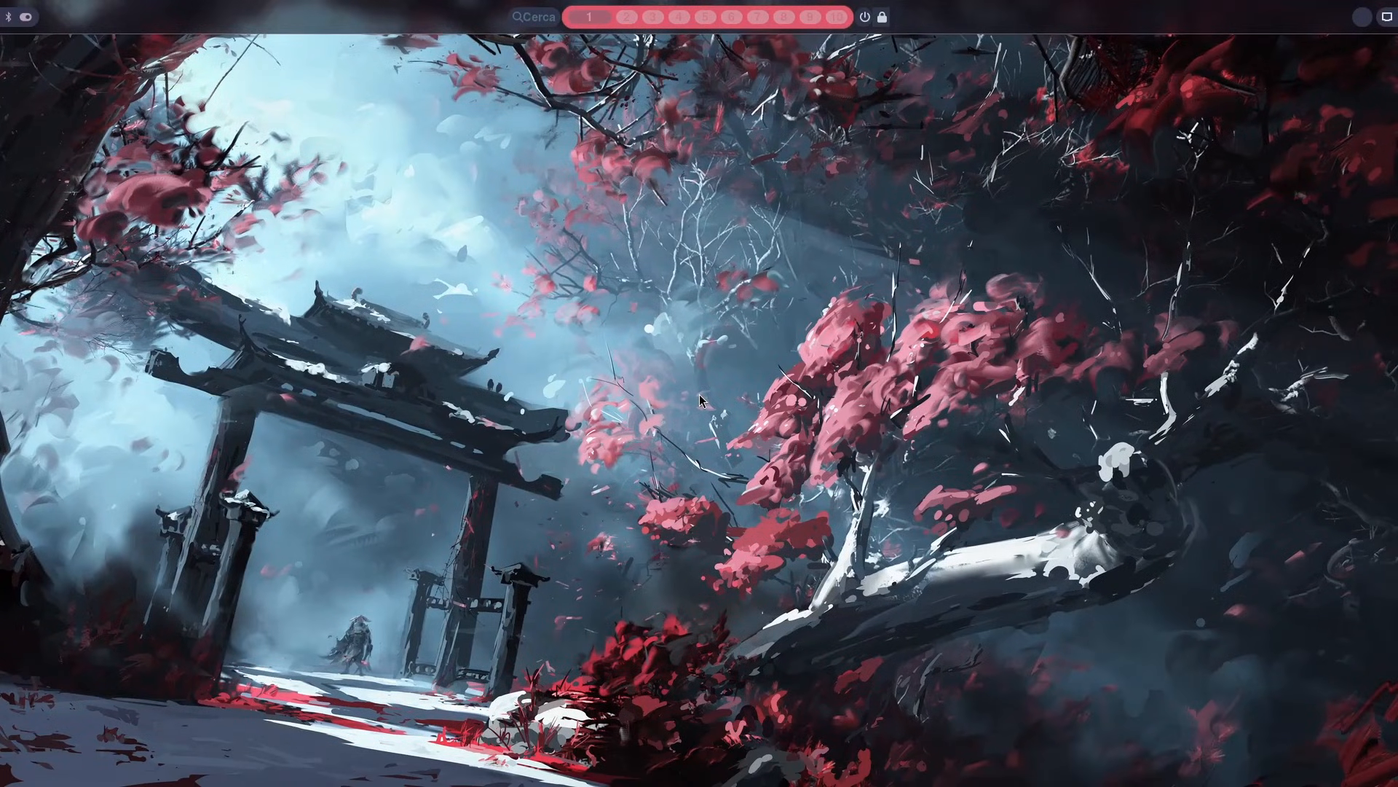
key(super+space)
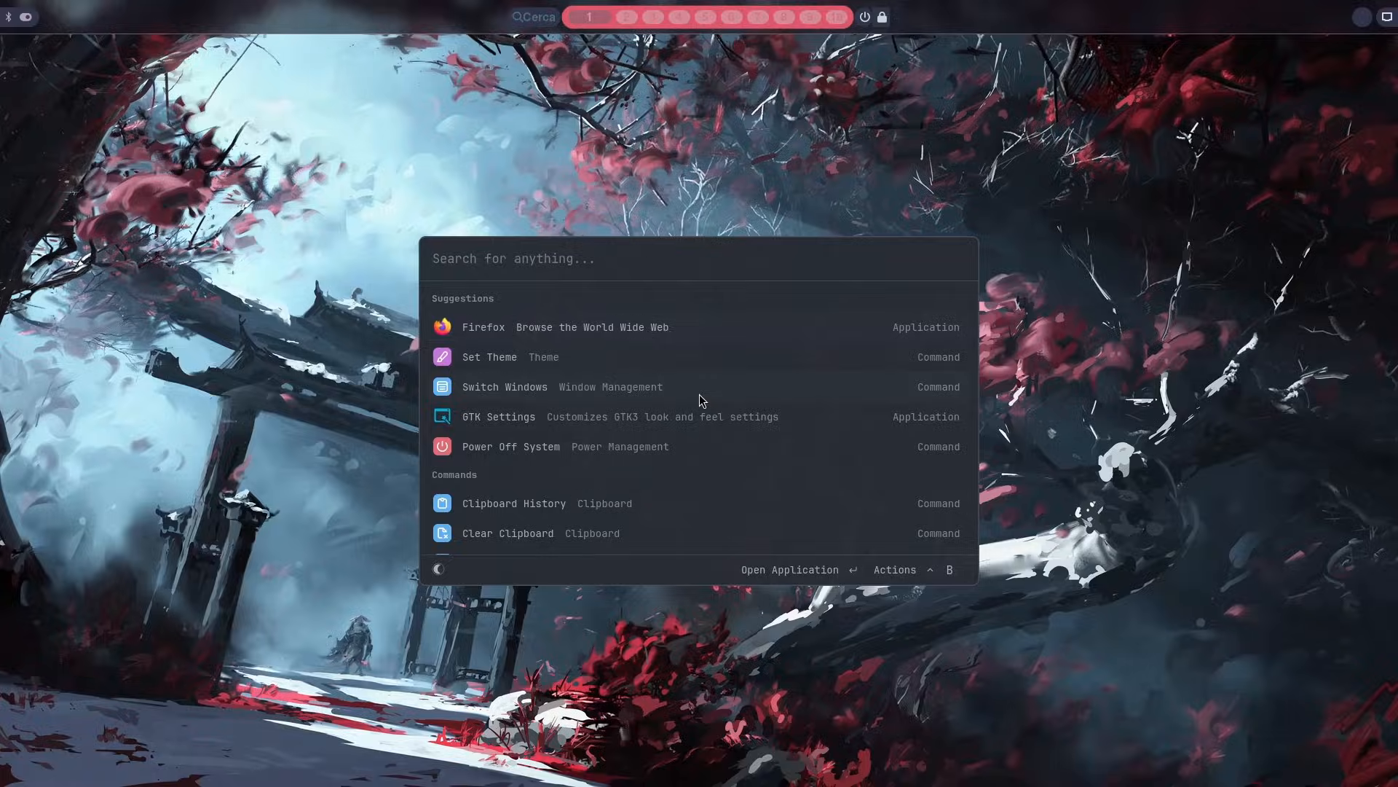
key(Escape)
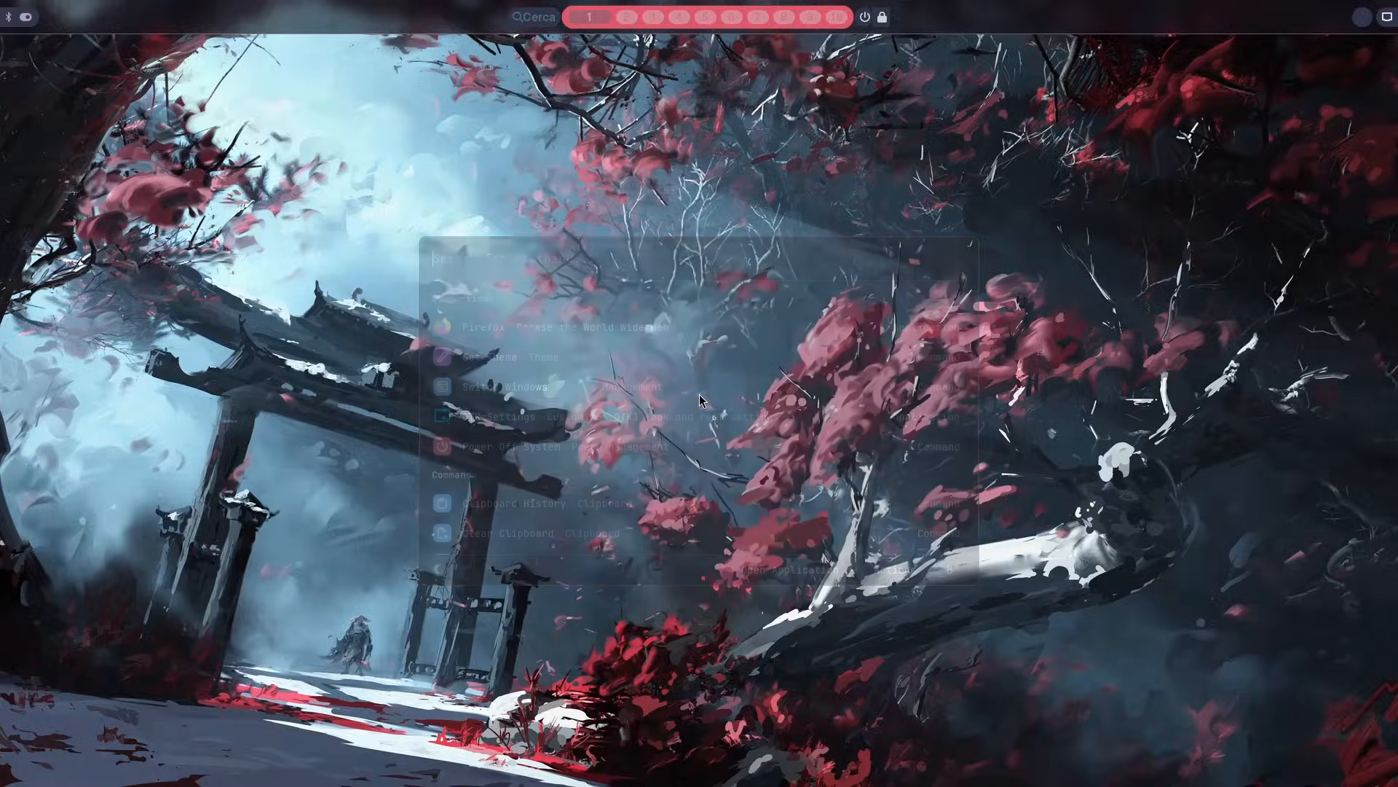
Step: Open a terminal, enlarge its text and clear the welcome message
key(super+Return)
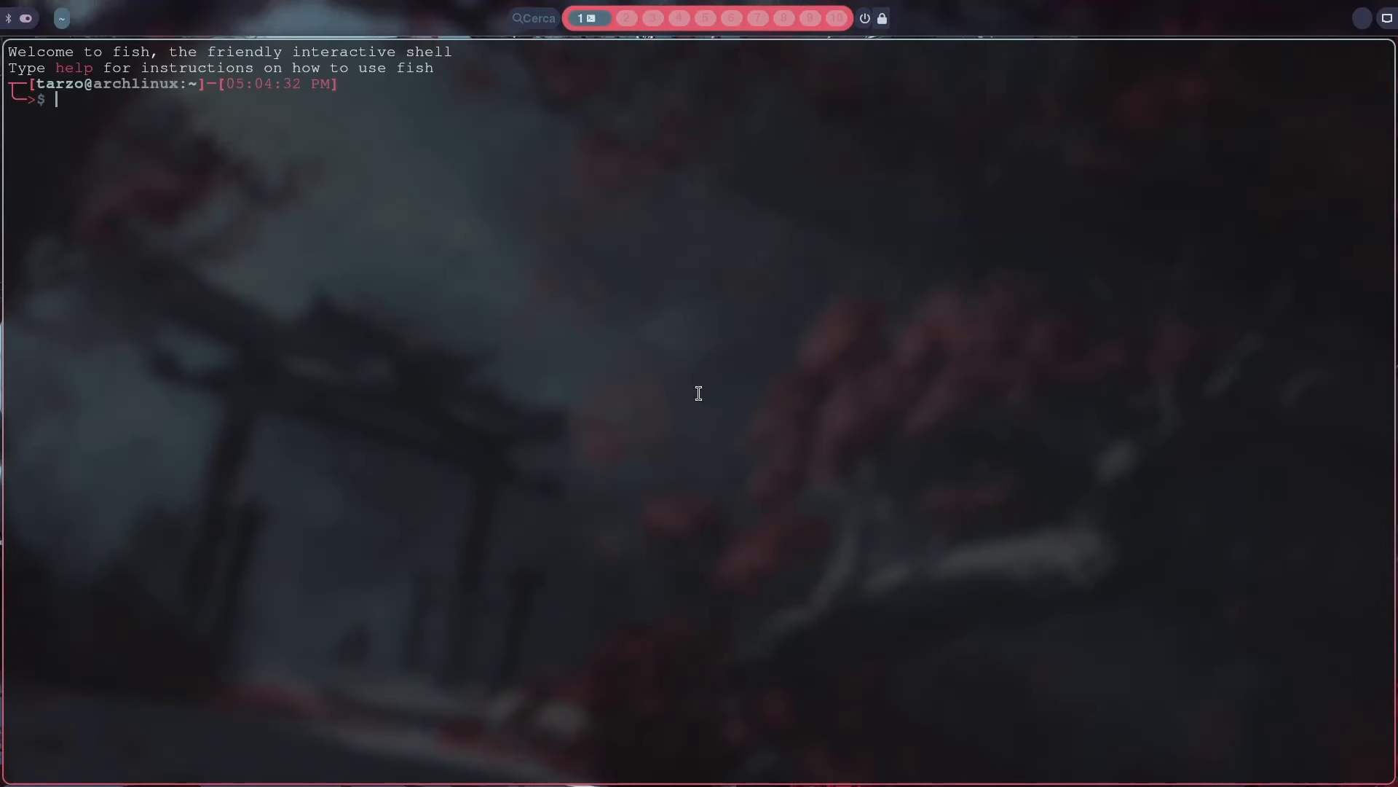
key(ctrl+plus)
key(ctrl+plus)
key(ctrl+plus)
key(ctrl+plus)
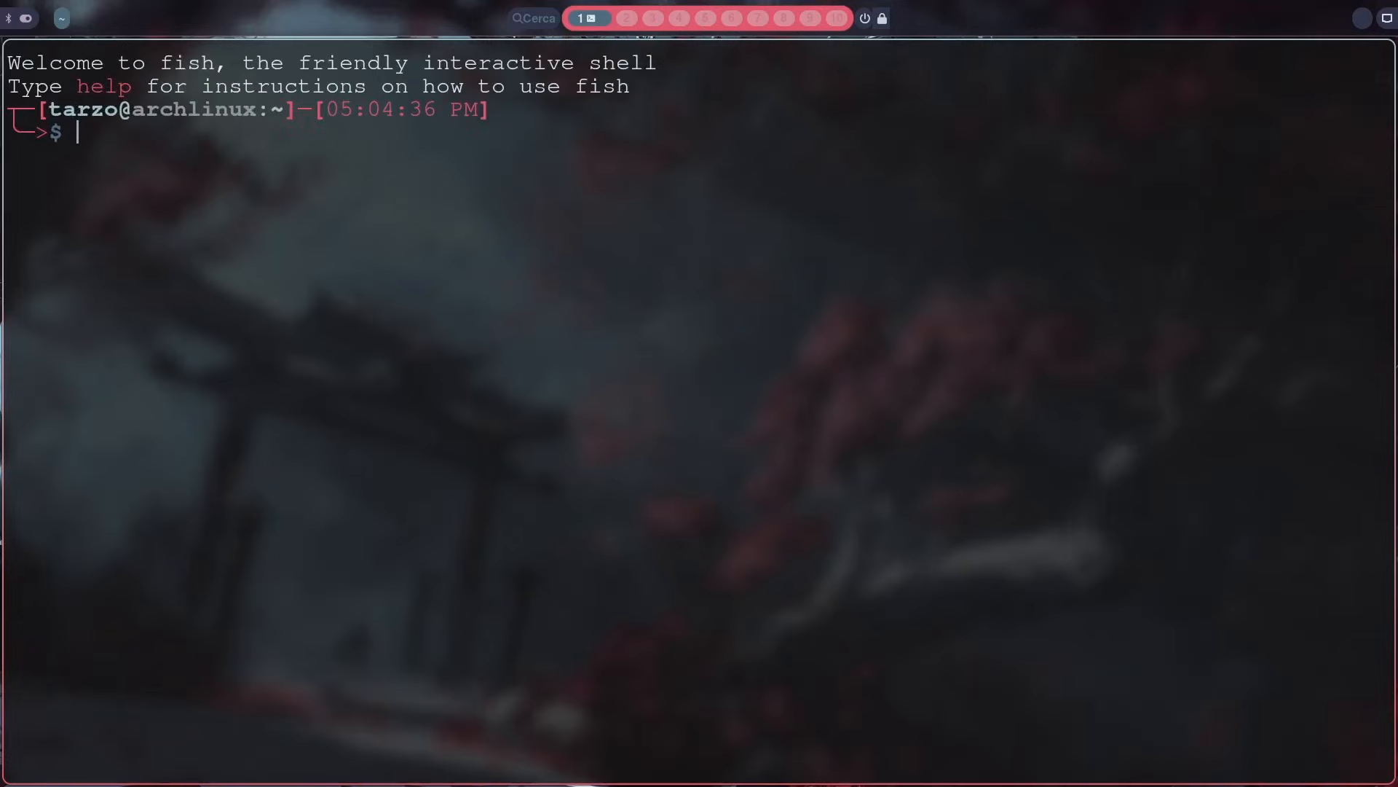
text(clear)
key(Return)
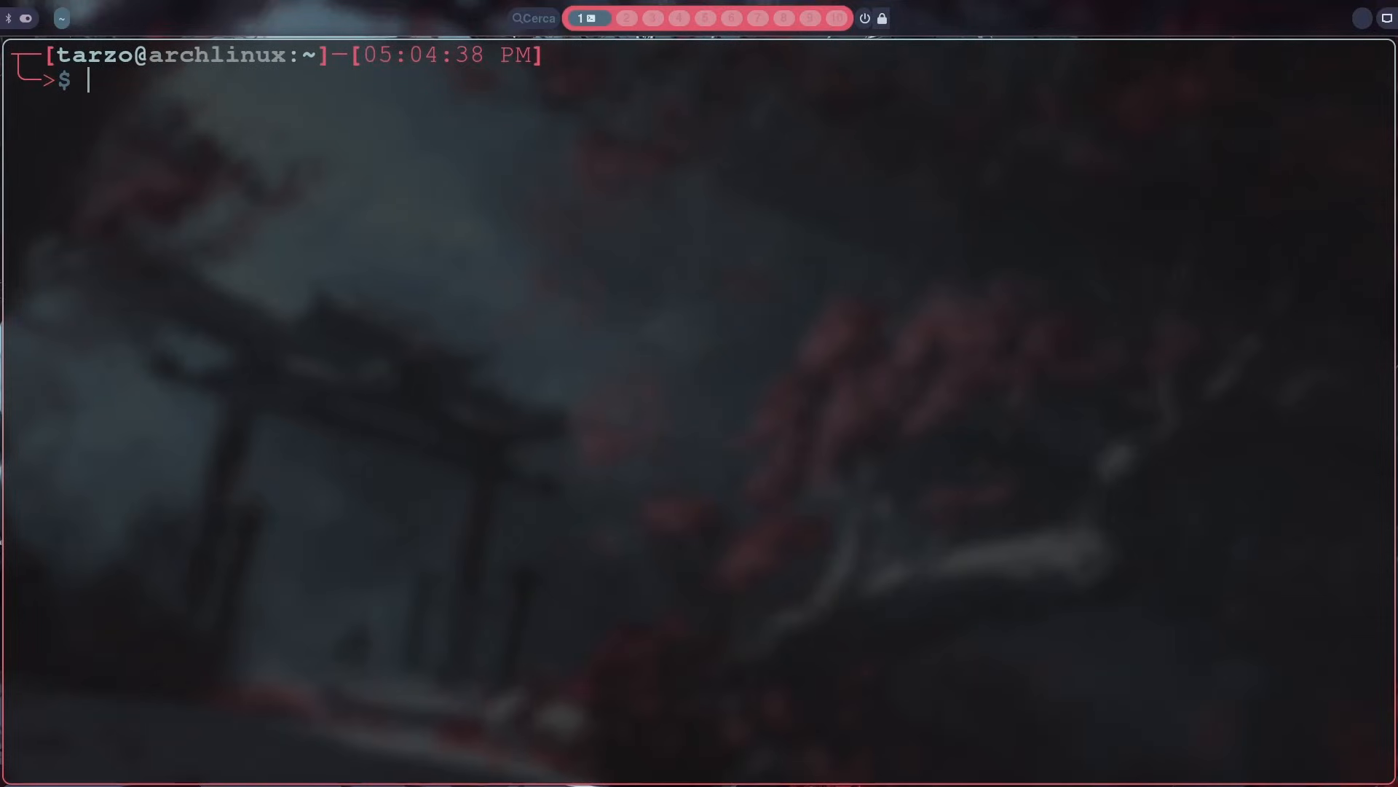
Step: Run vicinae open twice in the terminal, toggling the launcher in between and closing it at the end
text(vicinae open)
key(Right)
key(Return)
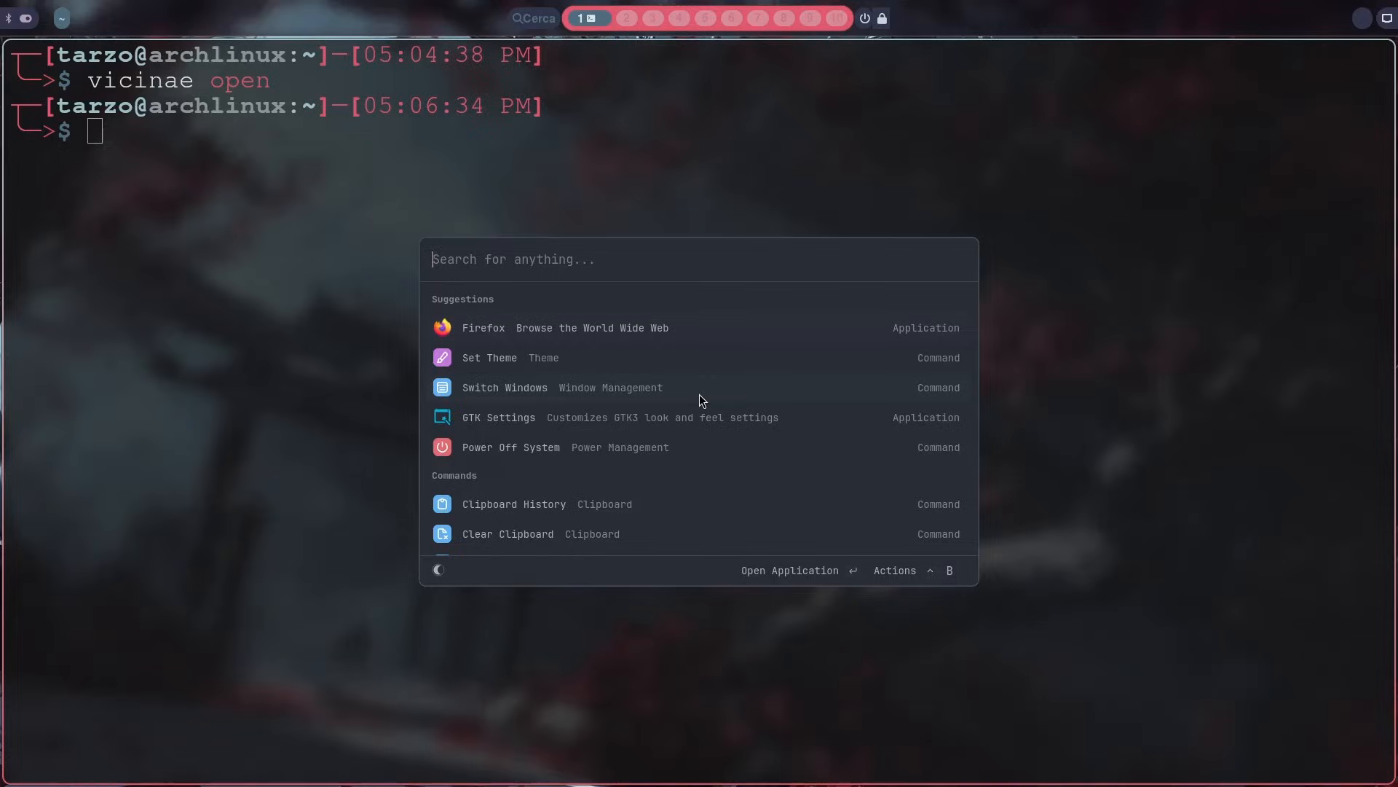
key(super+space)
key(super+space)
key(super+space)
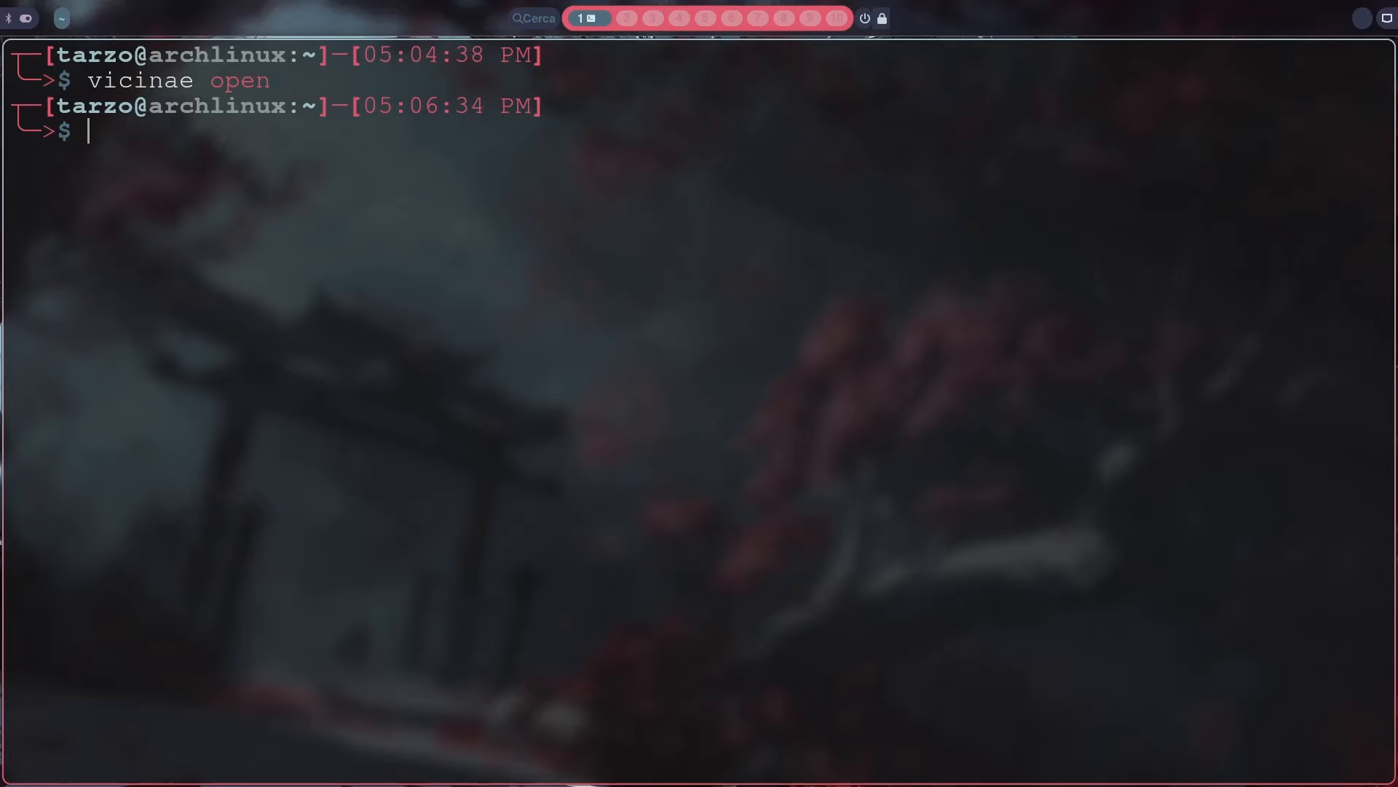
key(Up)
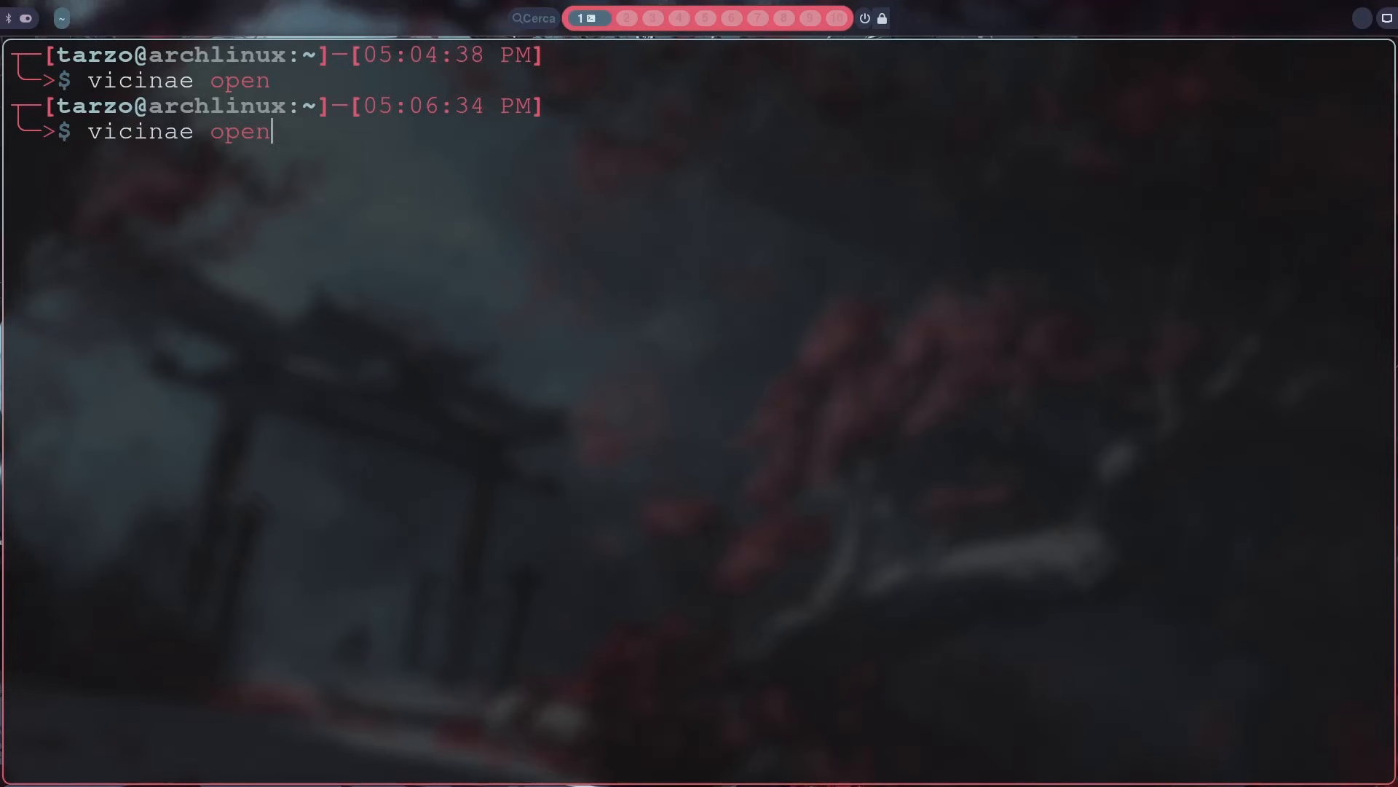
key(Return)
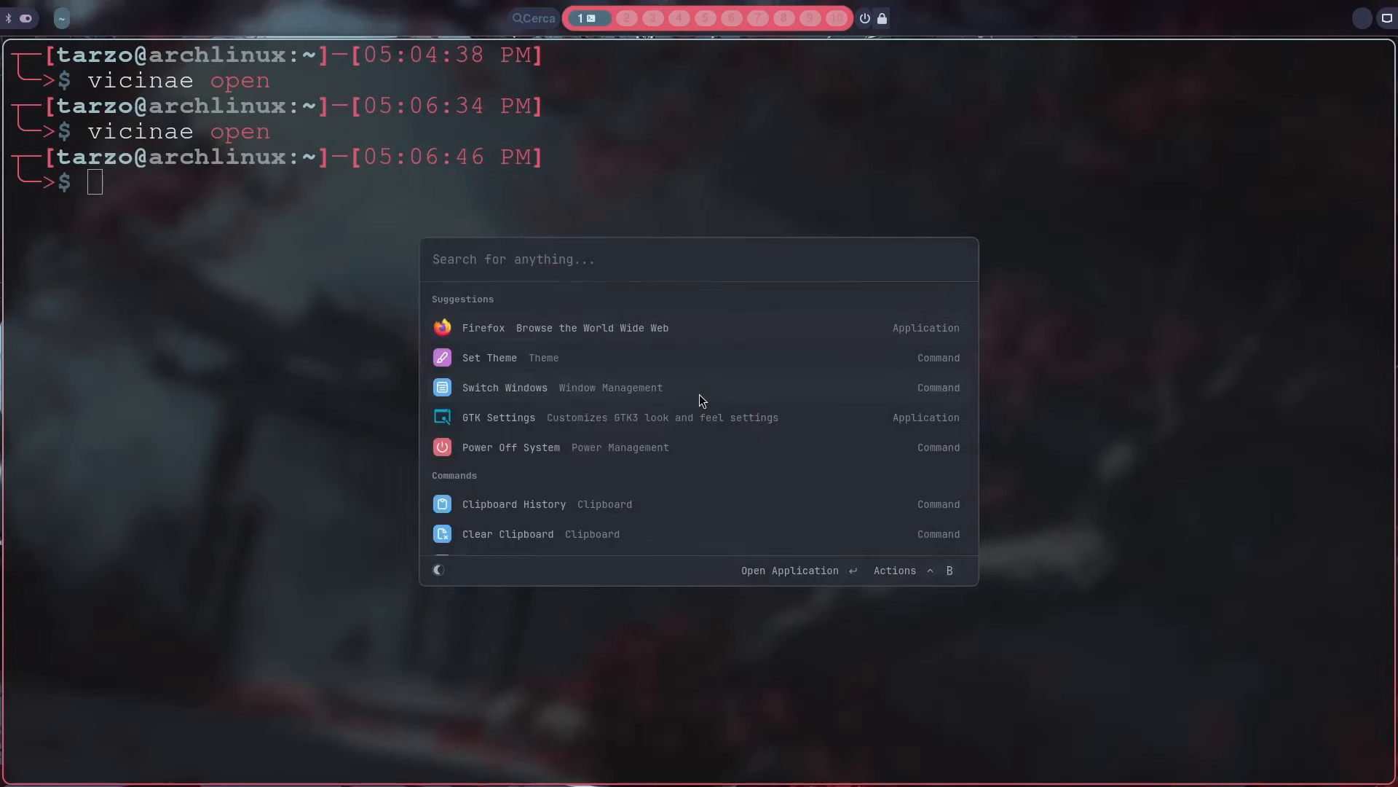
key(Escape)
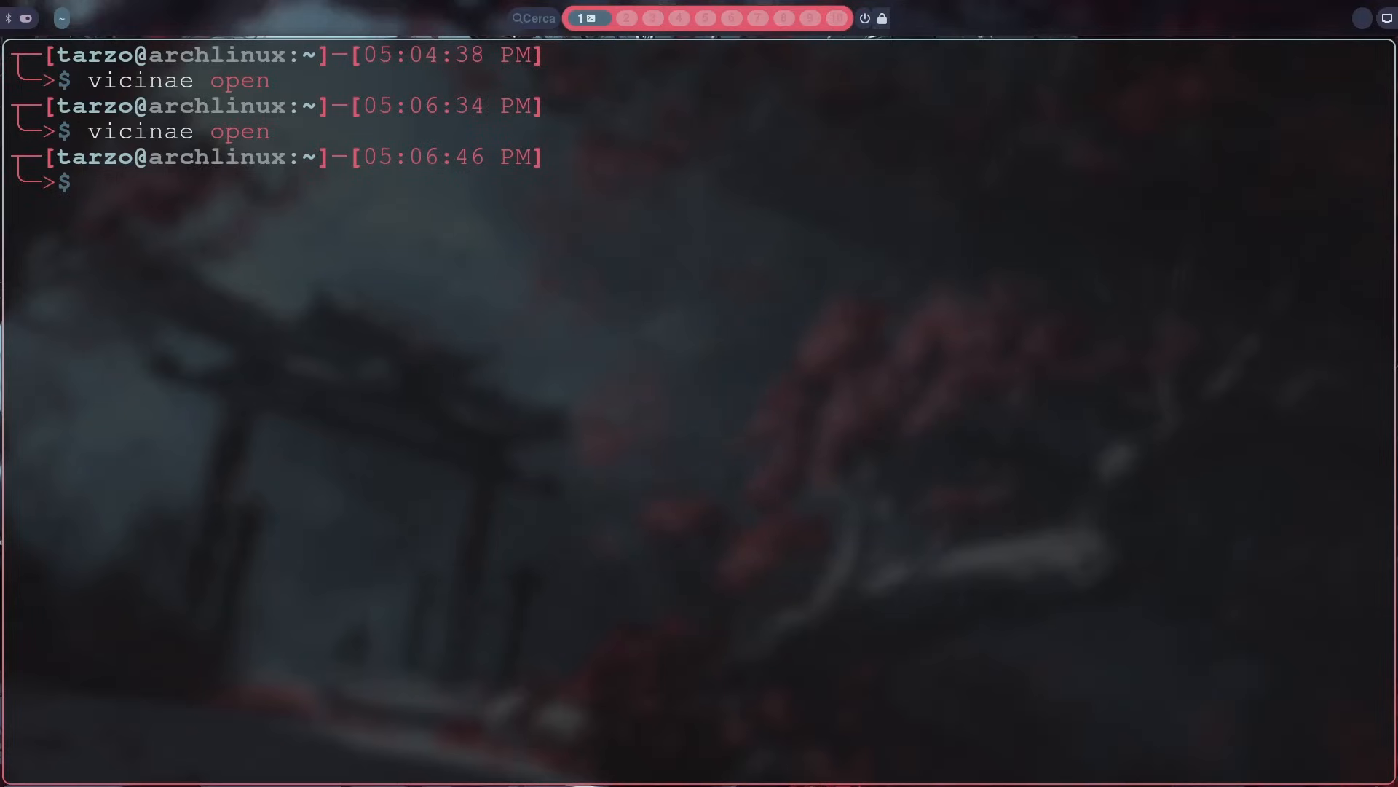
Step: Look through the previously run shell commands for the one that opens a Hyprland configuration file
text(s)
key(BackSpace)
key(Up)
key(Up)
key(Up)
key(Up)
key(Up)
key(Up)
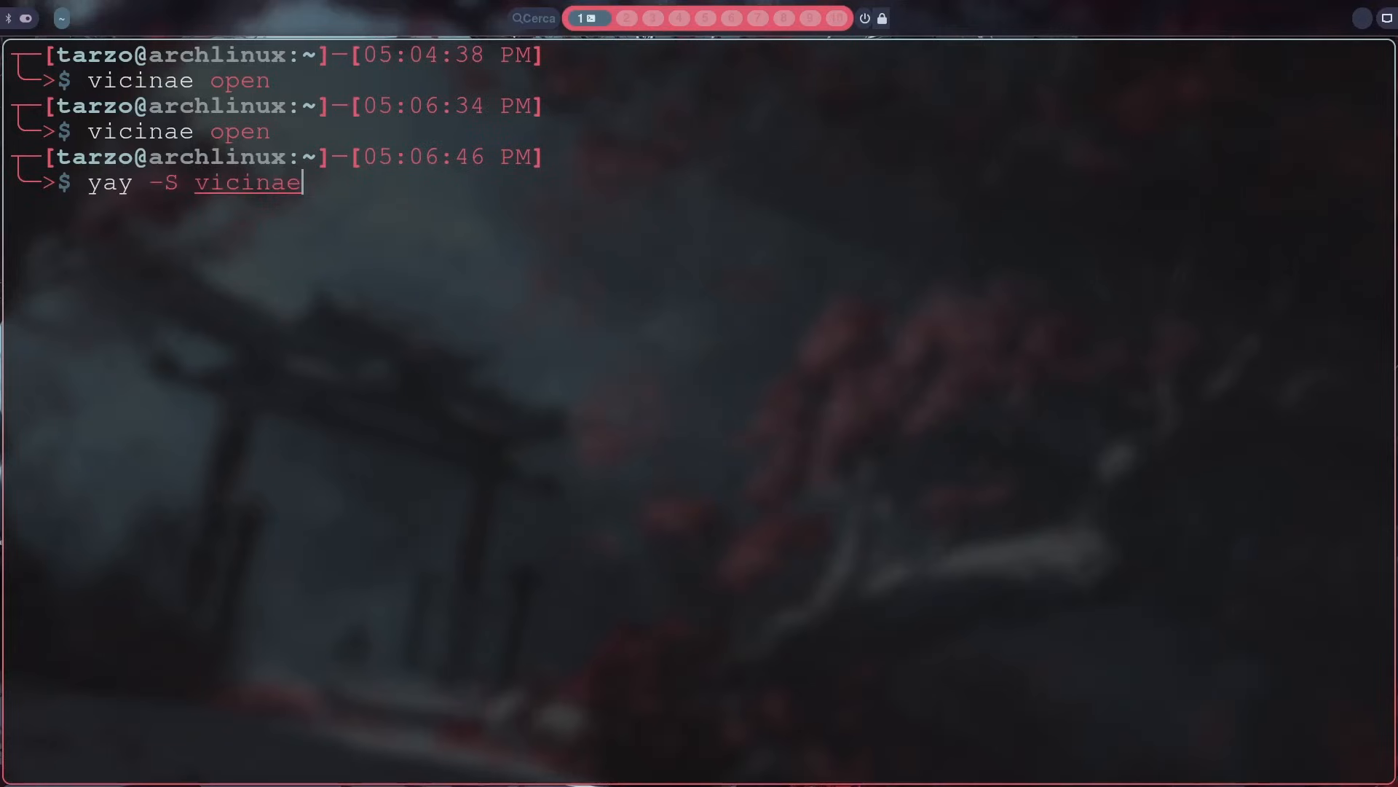
key(Down)
key(Up)
key(Down)
key(Down)
key(Down)
key(Down)
key(Down)
key(Down)
key(Up)
key(Up)
key(Down)
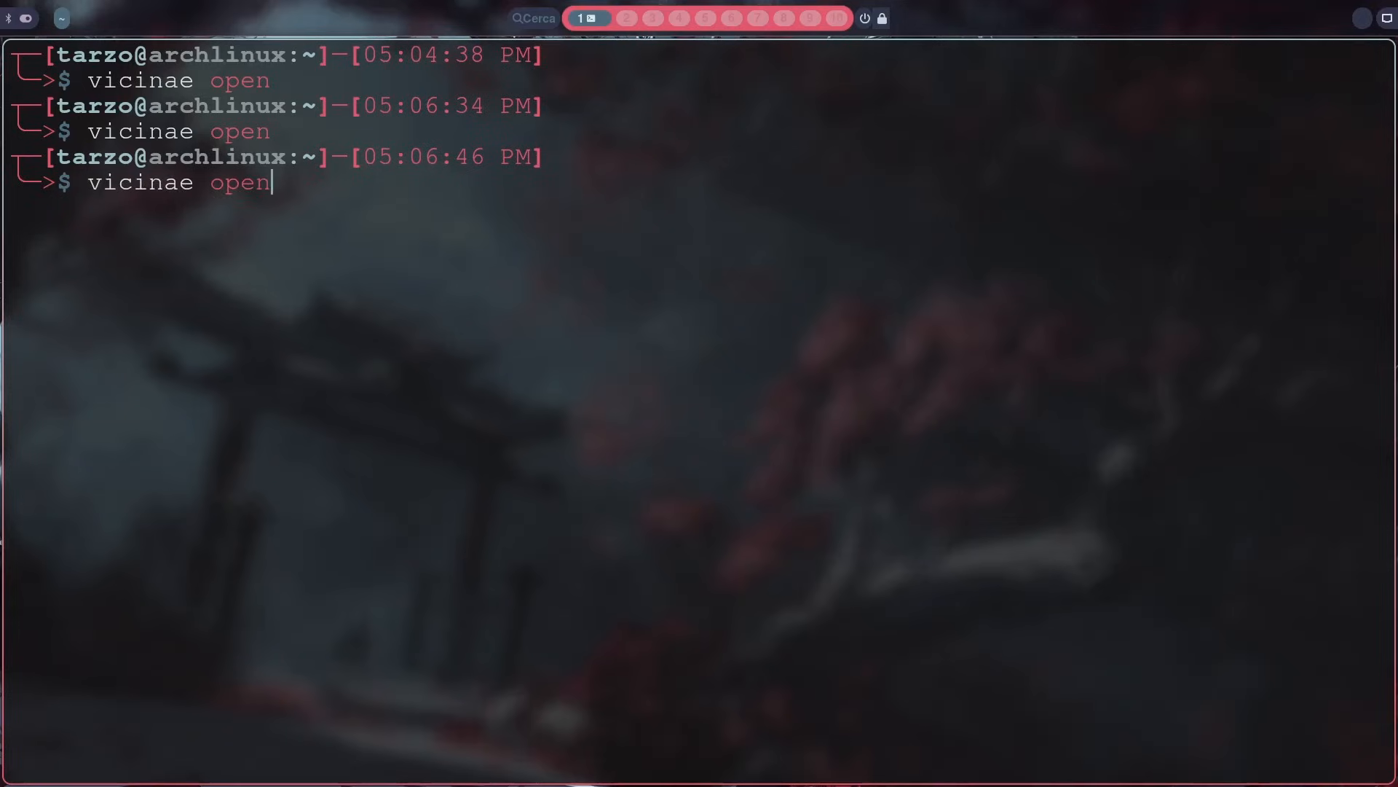
key(Down)
key(Up)
key(Up)
key(Up)
key(Up)
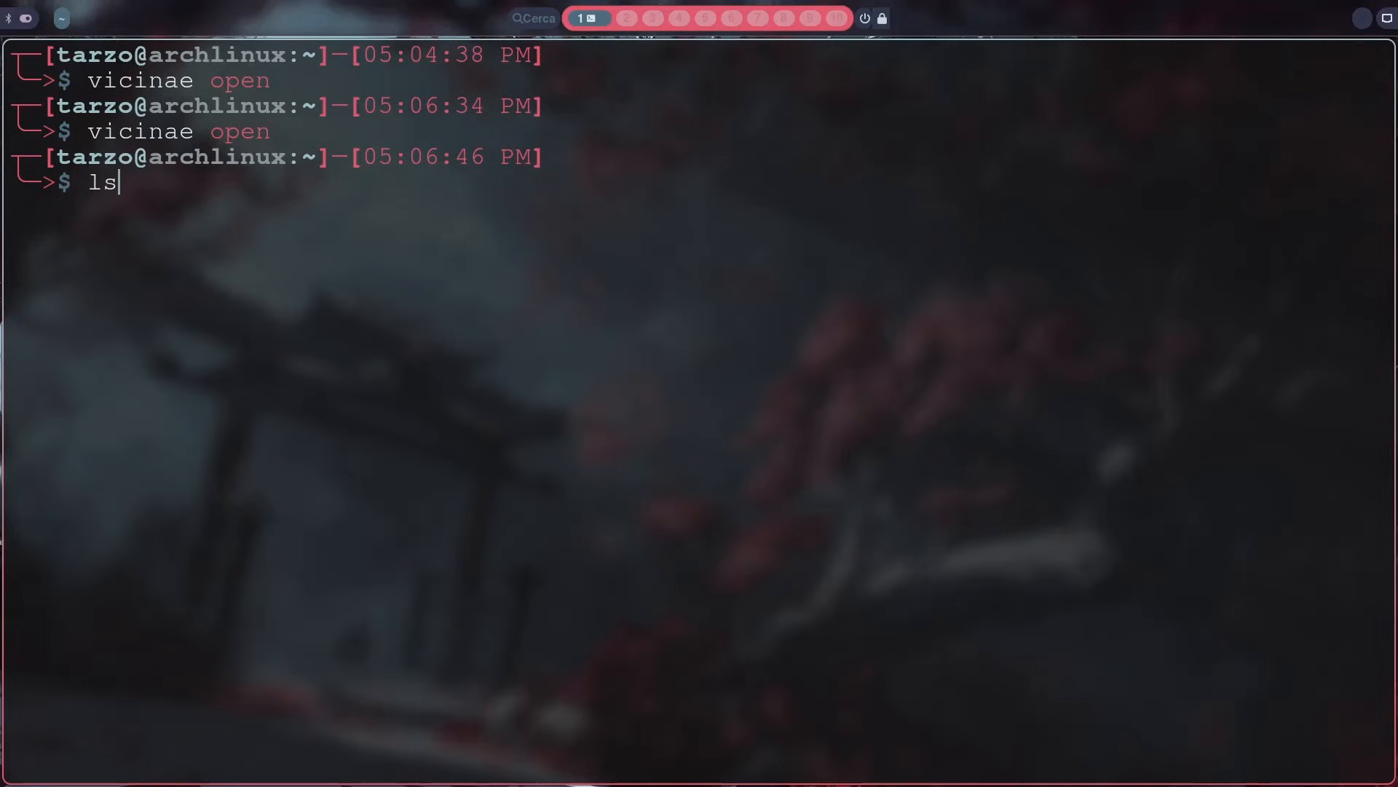
key(Up)
key(Down)
key(Down)
key(Down)
key(Down)
key(Down)
key(Up)
key(Up)
key(Up)
Step: Search the command history for nvim and adapt the found command to open ~/.config/hypr/config/keybinds.conf
key(ctrl+r)
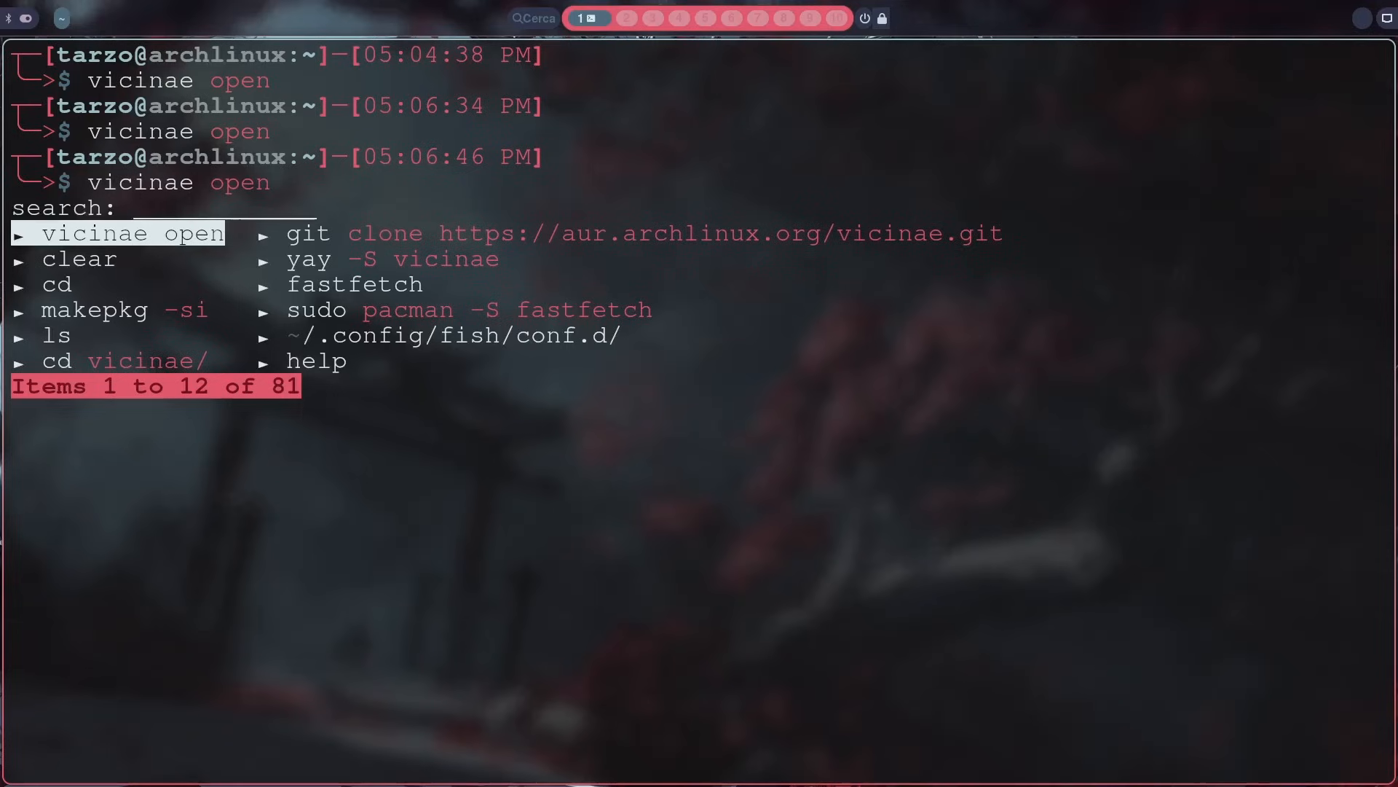
text(nvim)
key(Down)
key(Down)
key(Down)
key(Return)
key(BackSpace)
key(BackSpace)
key(BackSpace)
key(BackSpace)
key(BackSpace)
key(BackSpace)
key(BackSpace)
key(BackSpace)
key(BackSpace)
key(BackSpace)
key(BackSpace)
key(BackSpace)
key(BackSpace)
key(BackSpace)
key(BackSpace)
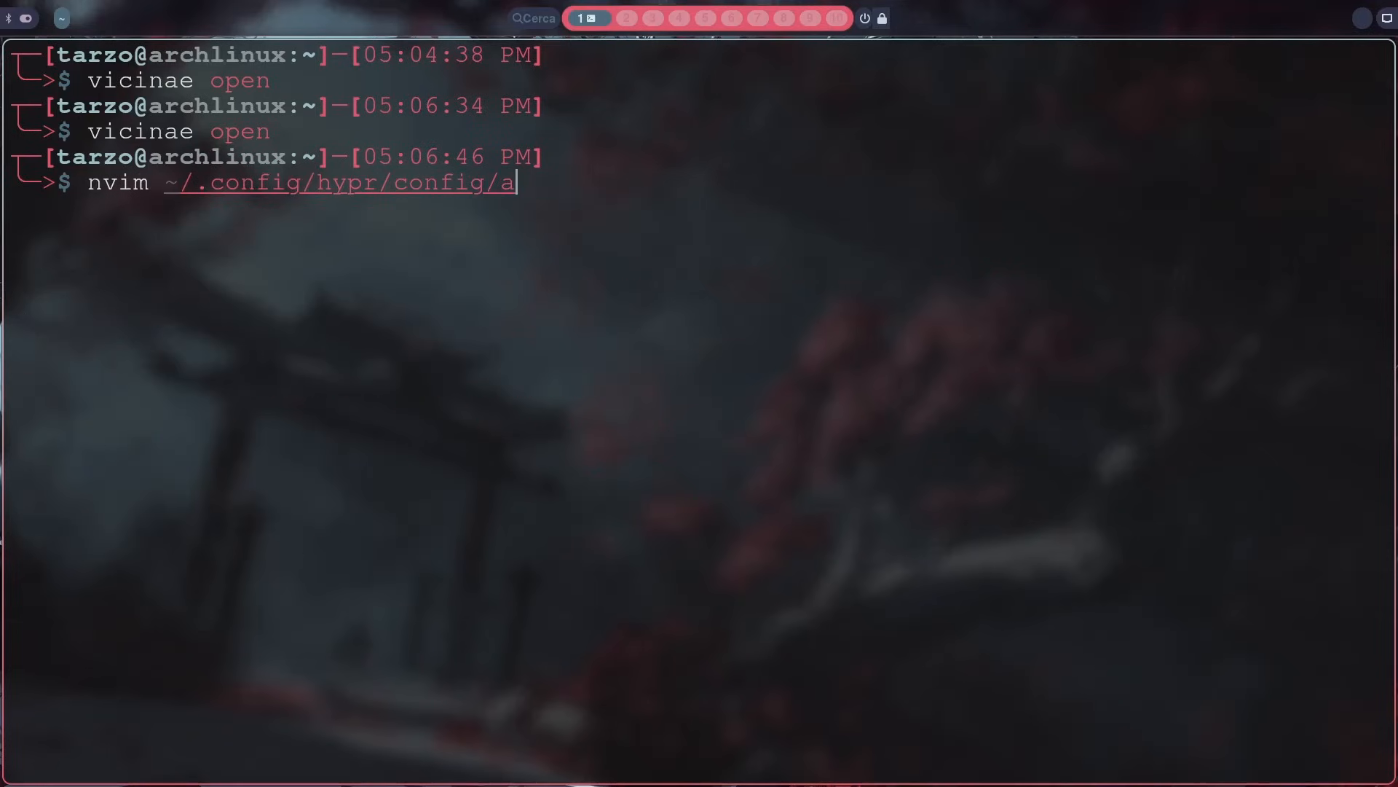
text(ke)
key(Right)
key(Return)
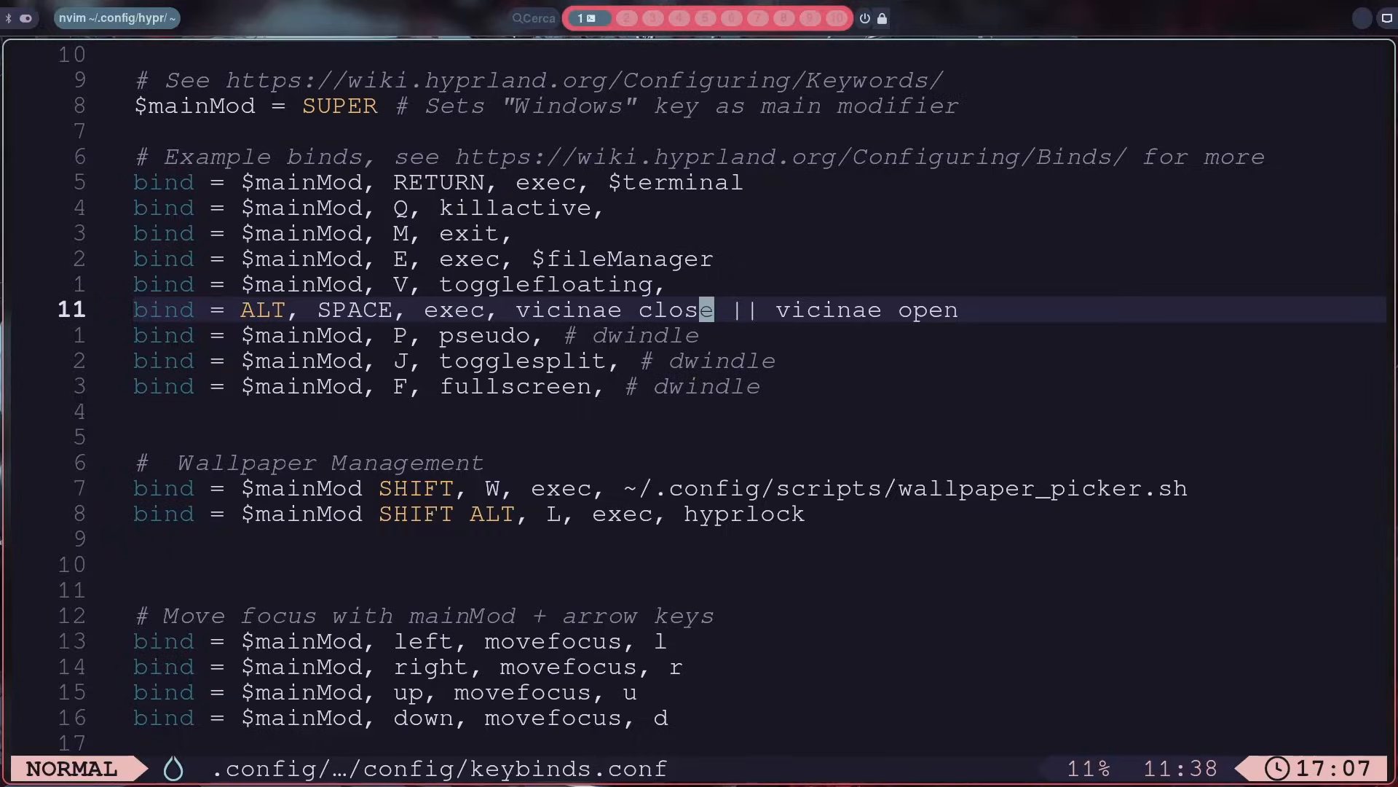
Step: Examine the ALT, SPACE bind line for Vicinae in keybinds.conf
key(h)
key(h)
key(h)
key(h)
key(h)
key(h)
key(h)
key(h)
key(h)
key(h)
key(h)
key(h)
key(h)
key(h)
key(h)
key(h)
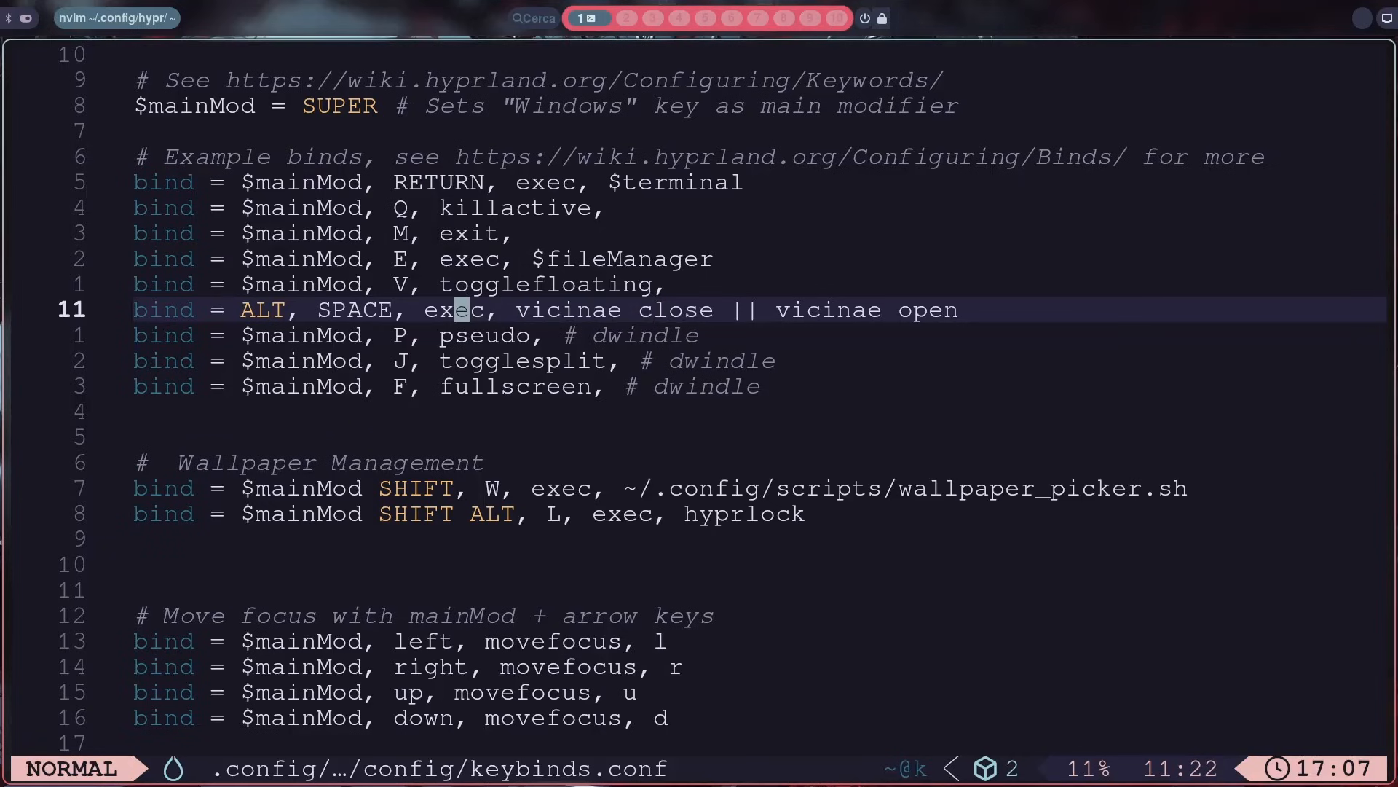
key(l)
key(l)
key(l)
key(l)
key(l)
key(l)
key(l)
key(l)
key(l)
key(l)
key(l)
key(l)
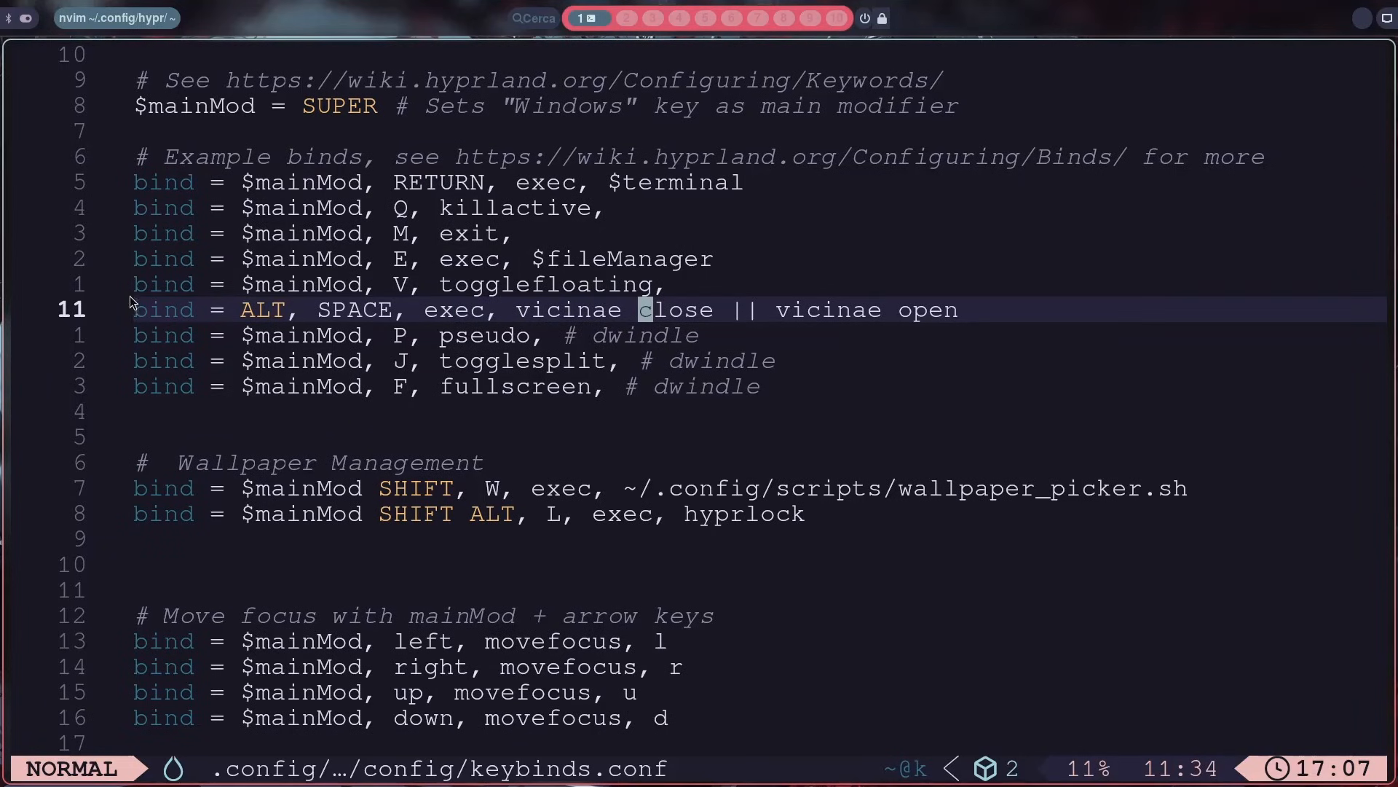
drag(137, 311, 684, 322)
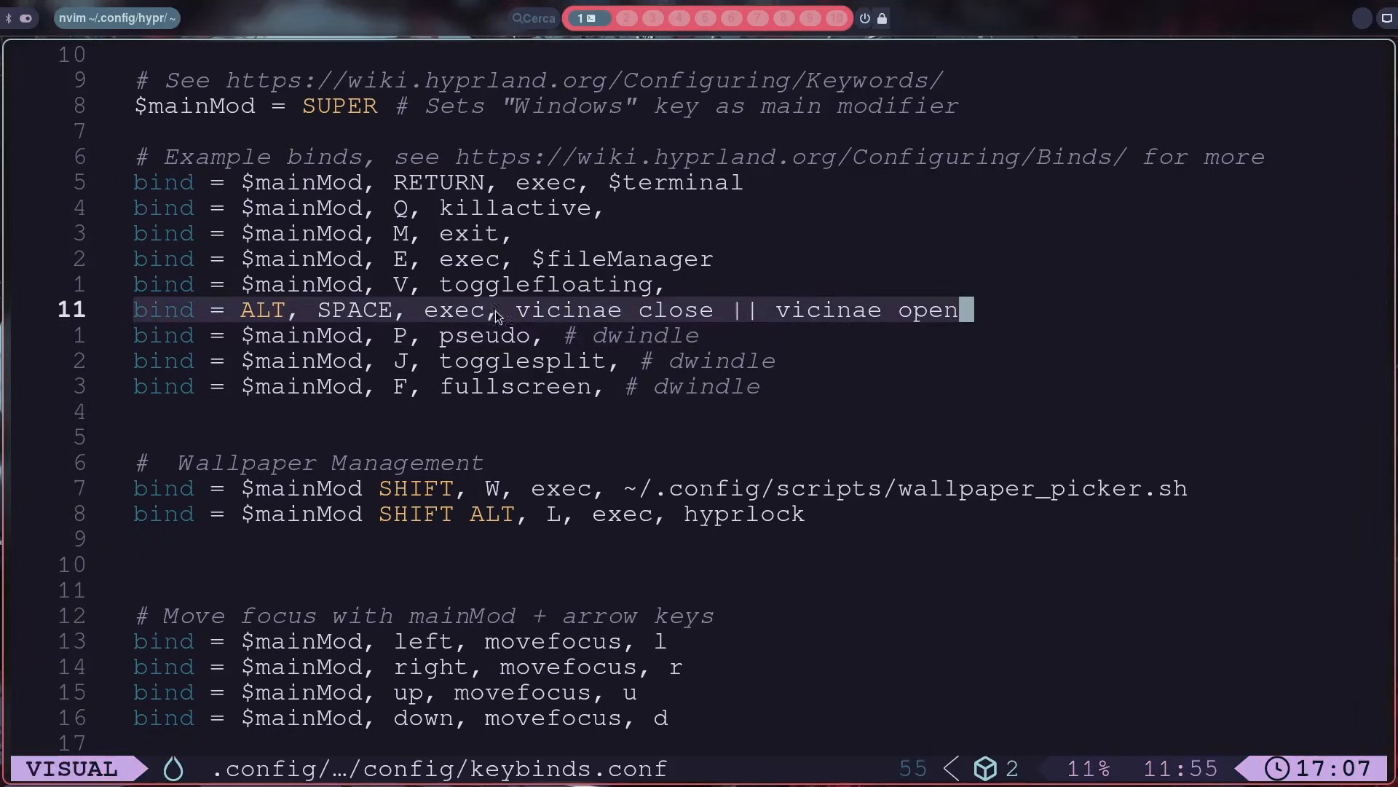
click(356, 295)
click(370, 310)
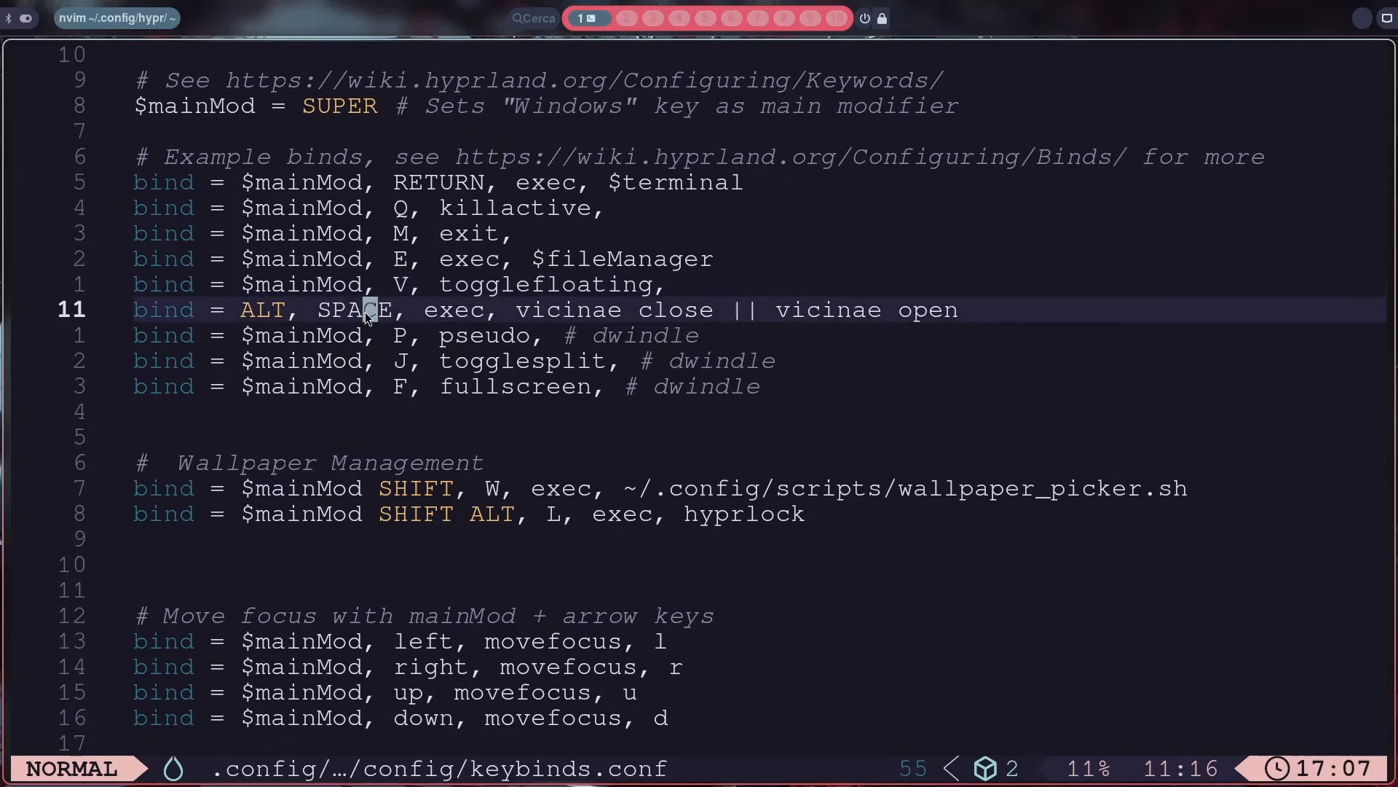
Step: Examine the exec part of the Vicinae keybind, including the vicinae close || vicinae open command
click(431, 313)
drag(431, 314, 929, 325)
click(523, 314)
click(801, 310)
click(941, 313)
click(786, 310)
click(525, 309)
click(771, 311)
click(694, 310)
click(782, 308)
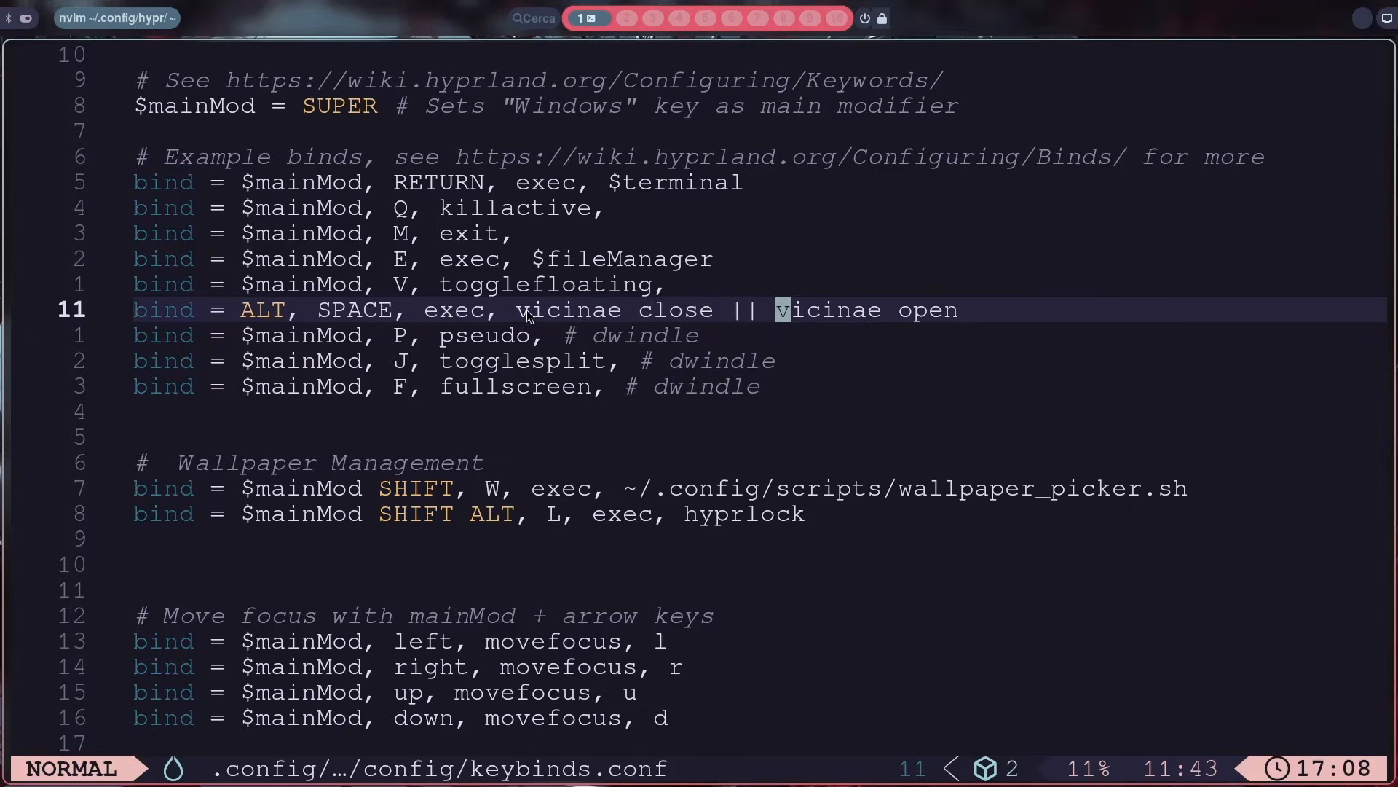
drag(528, 313, 958, 320)
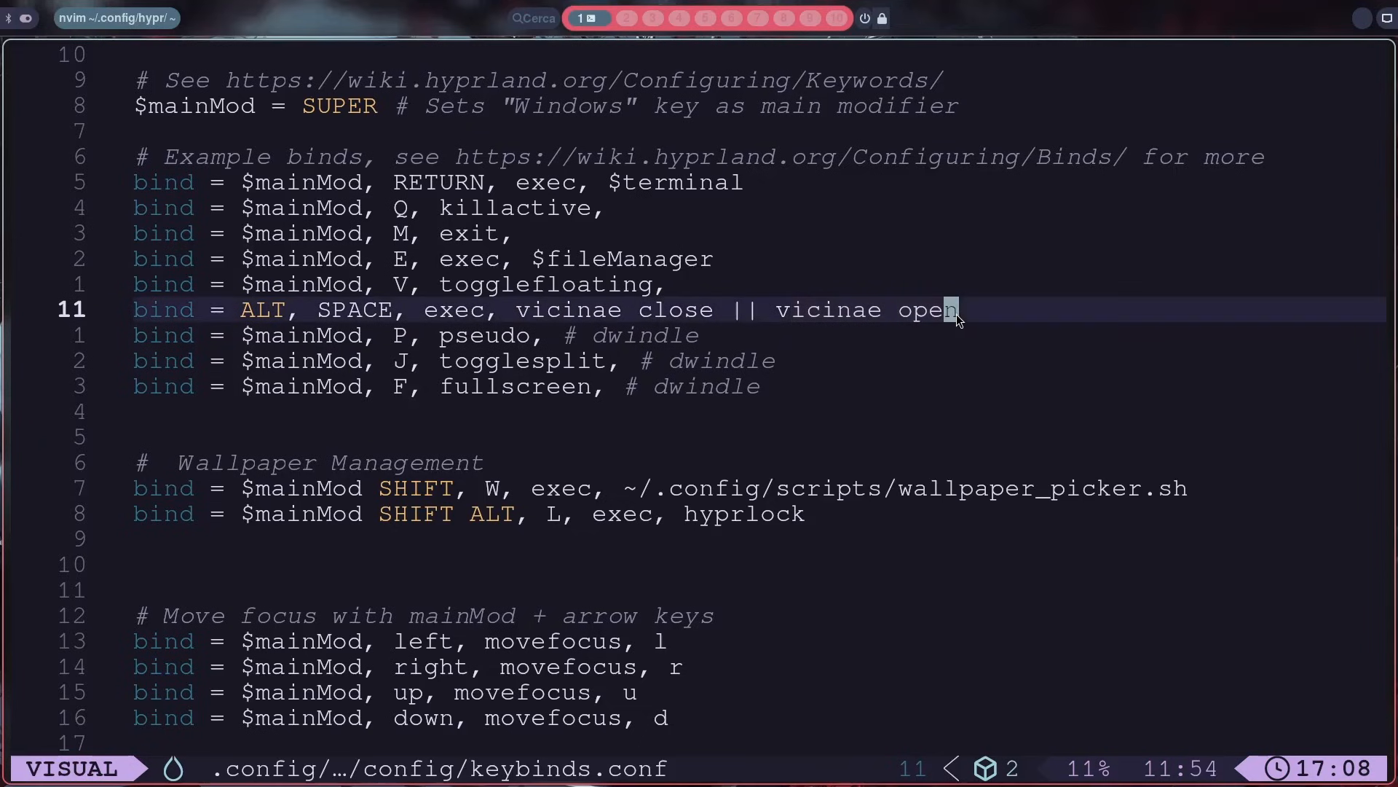
click(627, 301)
click(825, 307)
click(627, 292)
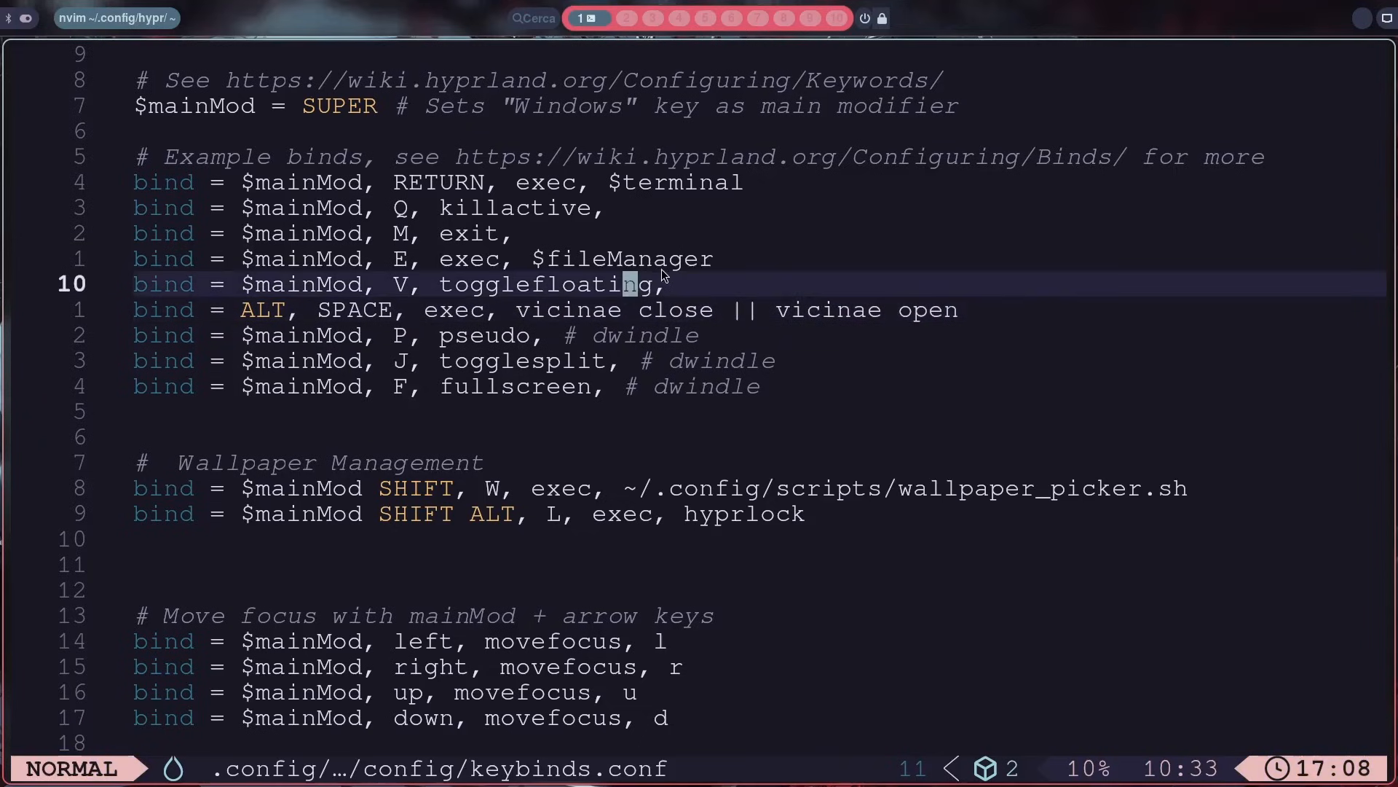
click(749, 242)
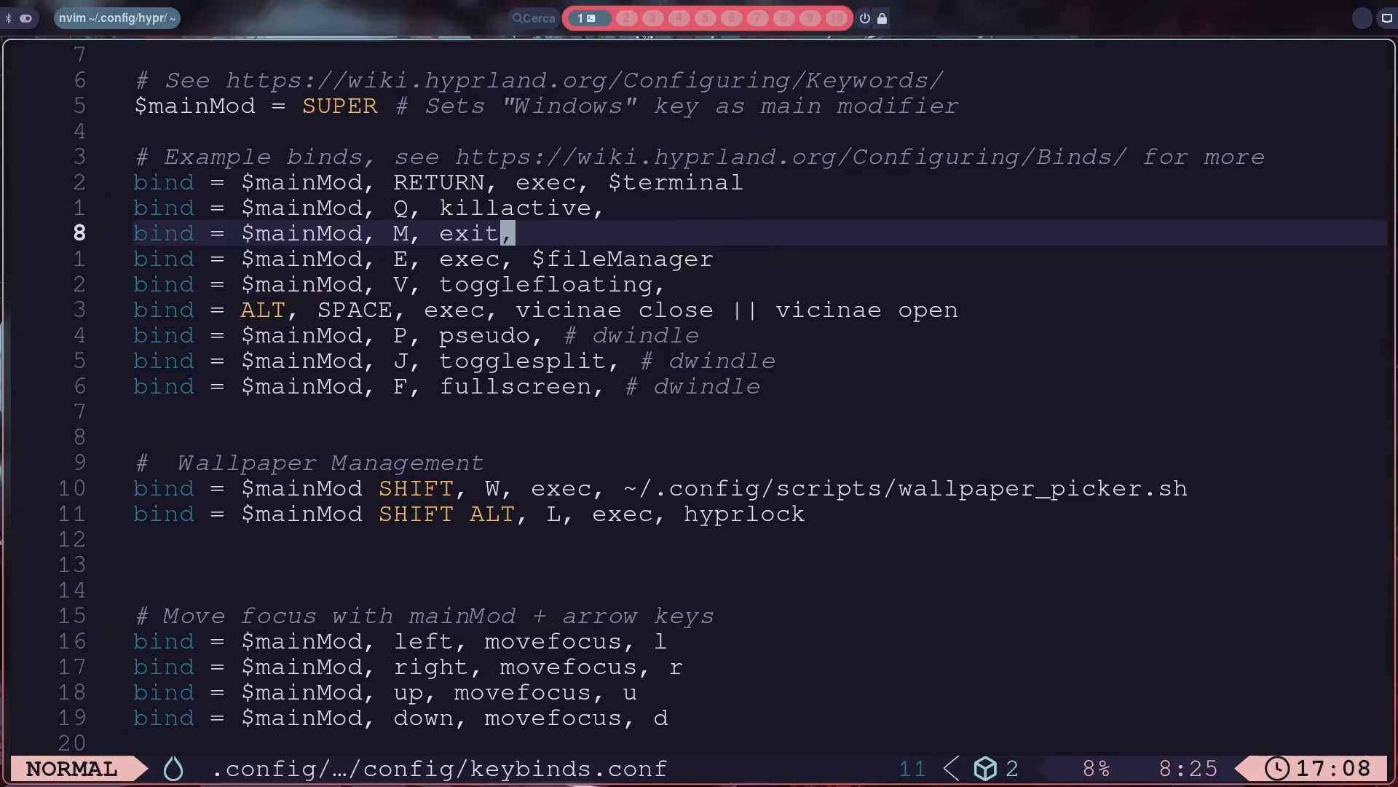
Step: Examine the || operator in the Vicinae bind, and test the bind by opening and closing the launcher
click(721, 310)
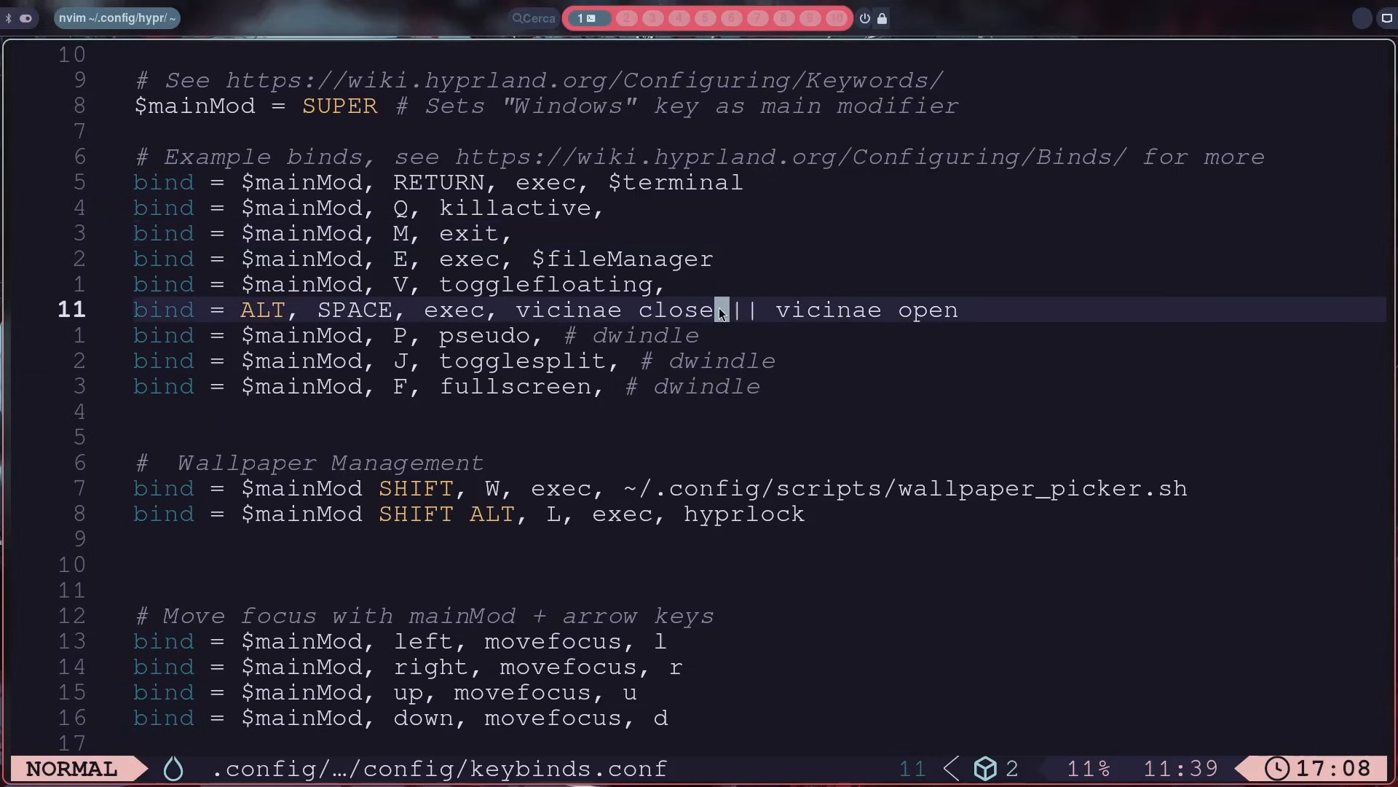
right_click(720, 313)
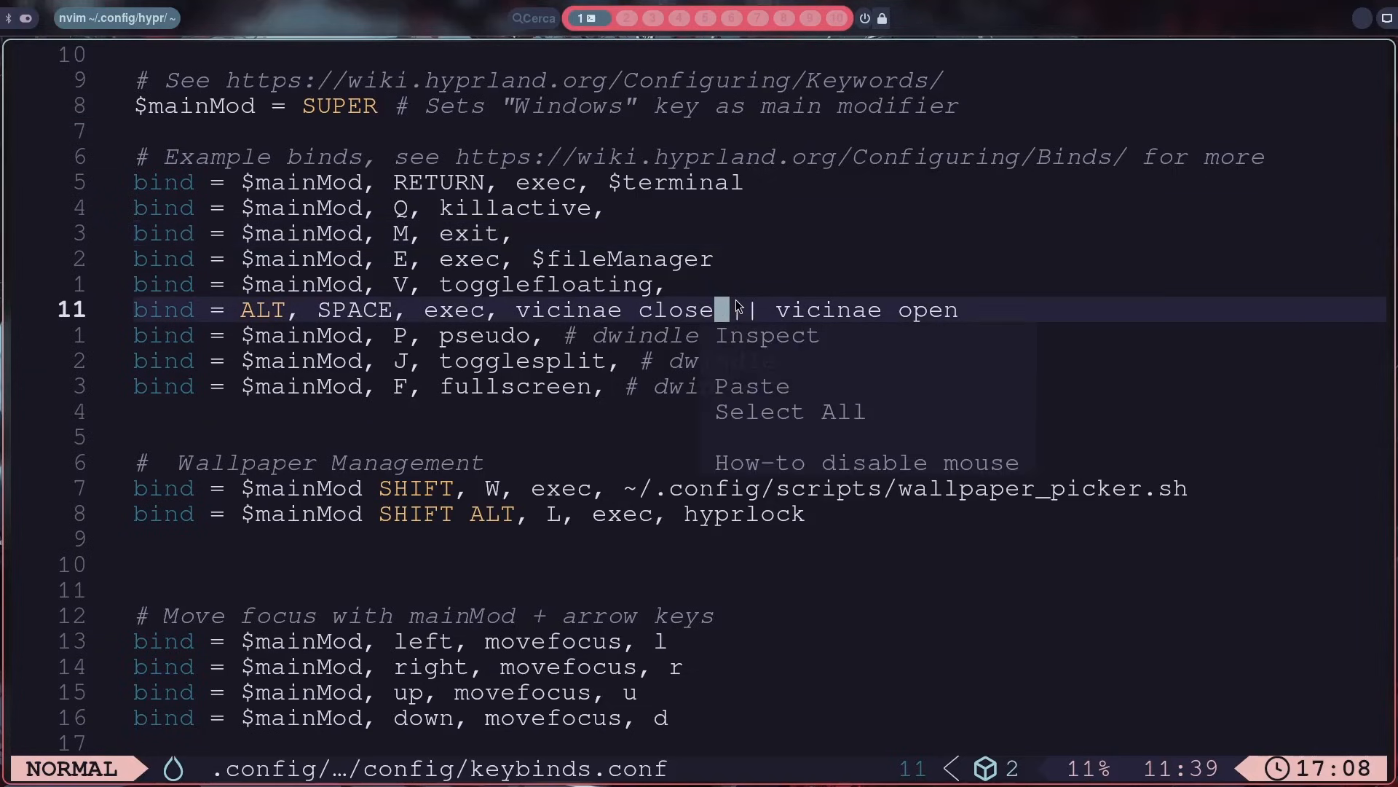
click(741, 309)
drag(741, 309, 750, 309)
click(749, 308)
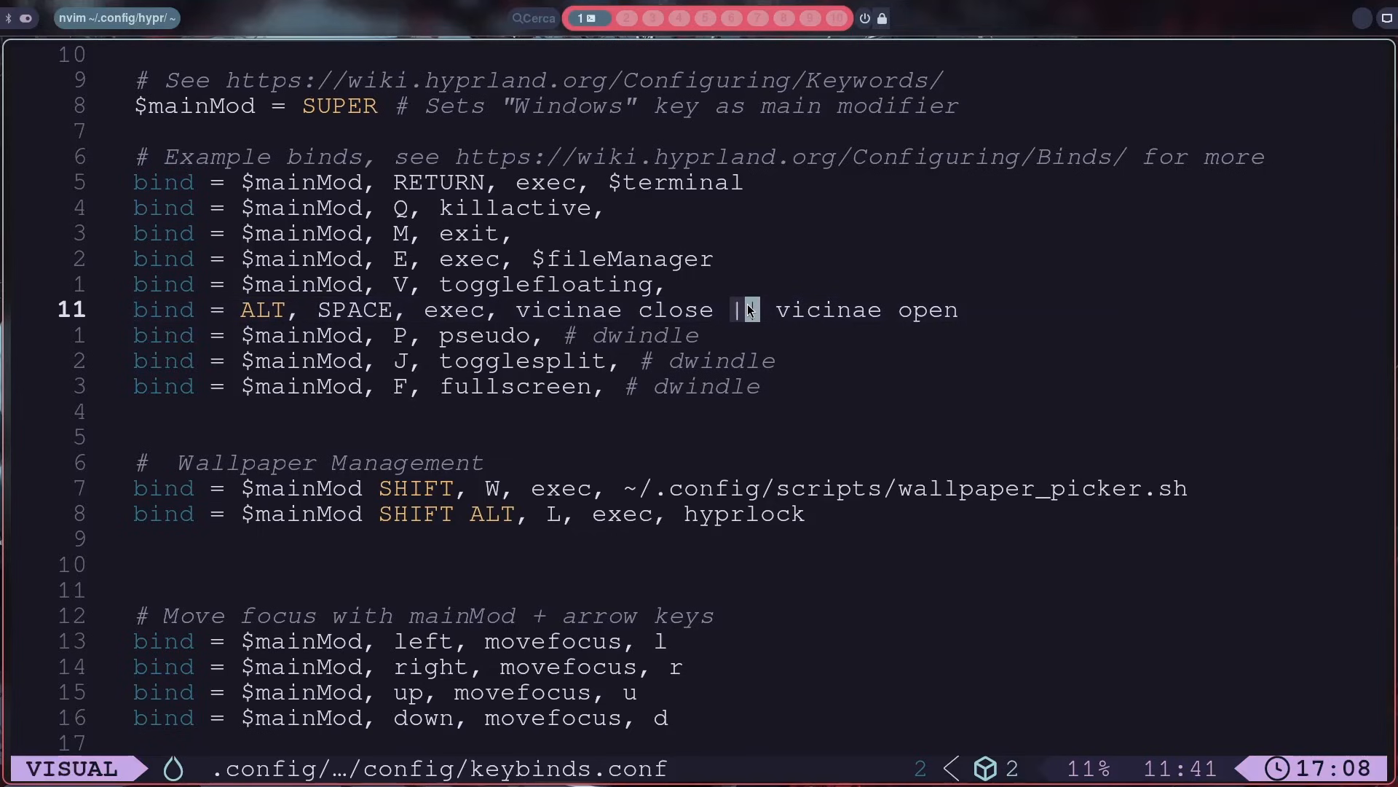
key(alt+space)
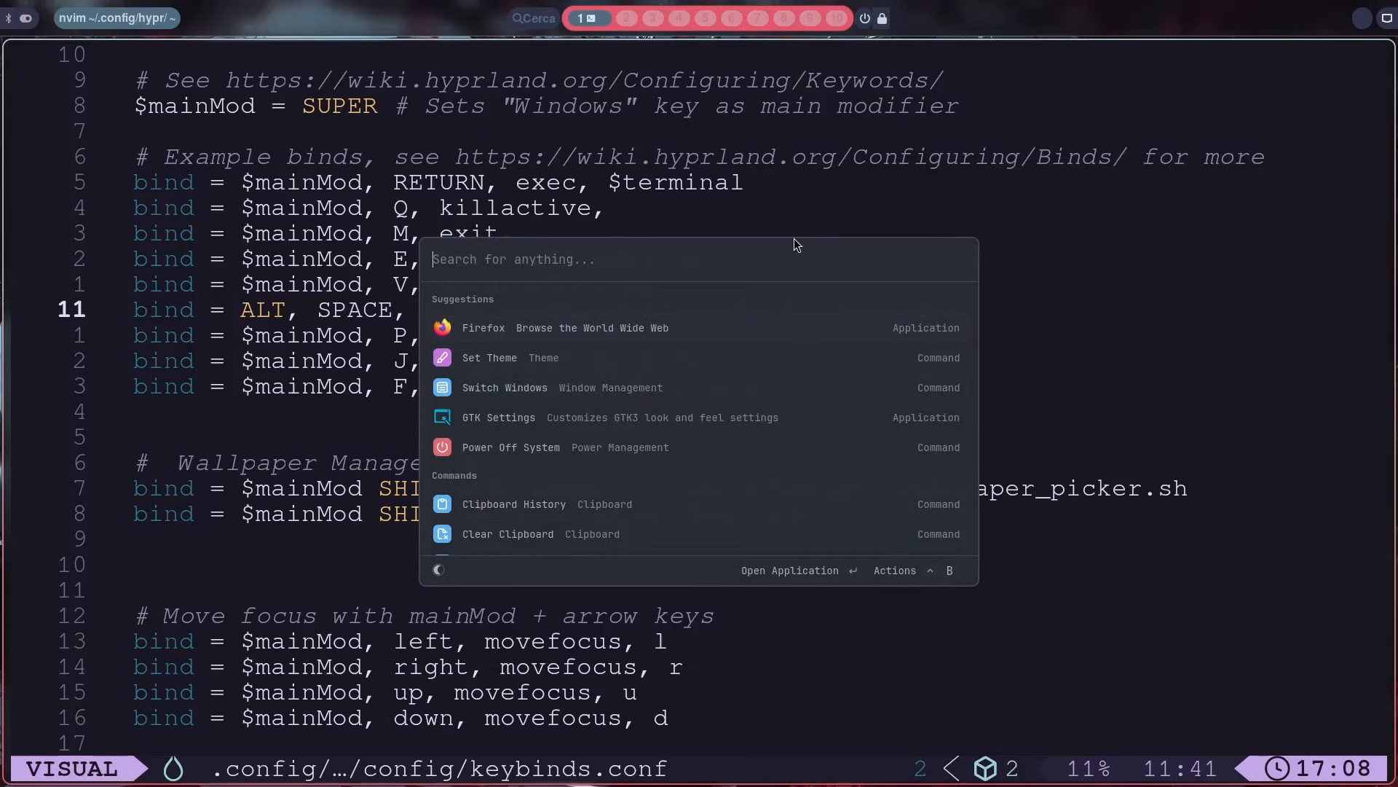
key(alt+space)
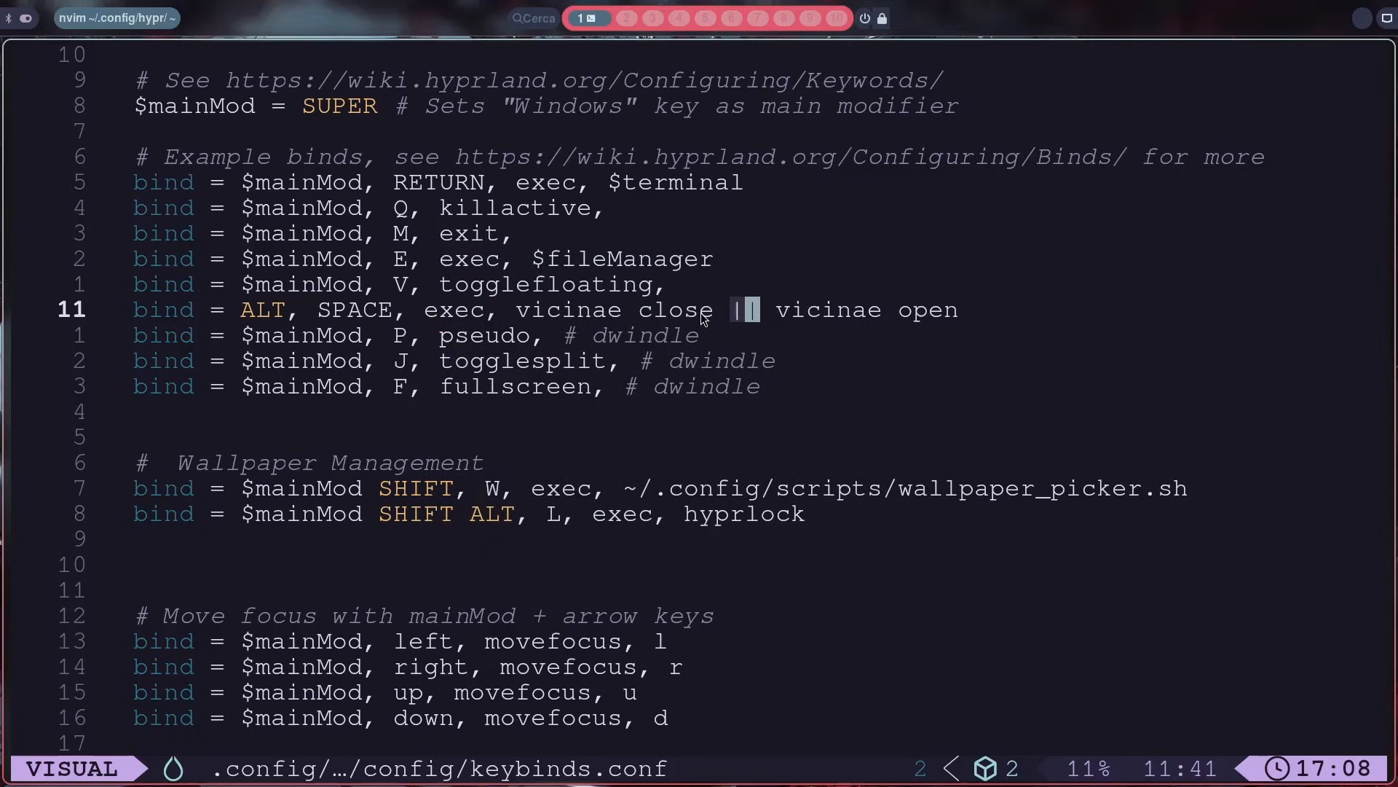
Step: Quit the editor and clear the terminal
key(:)
key(Return)
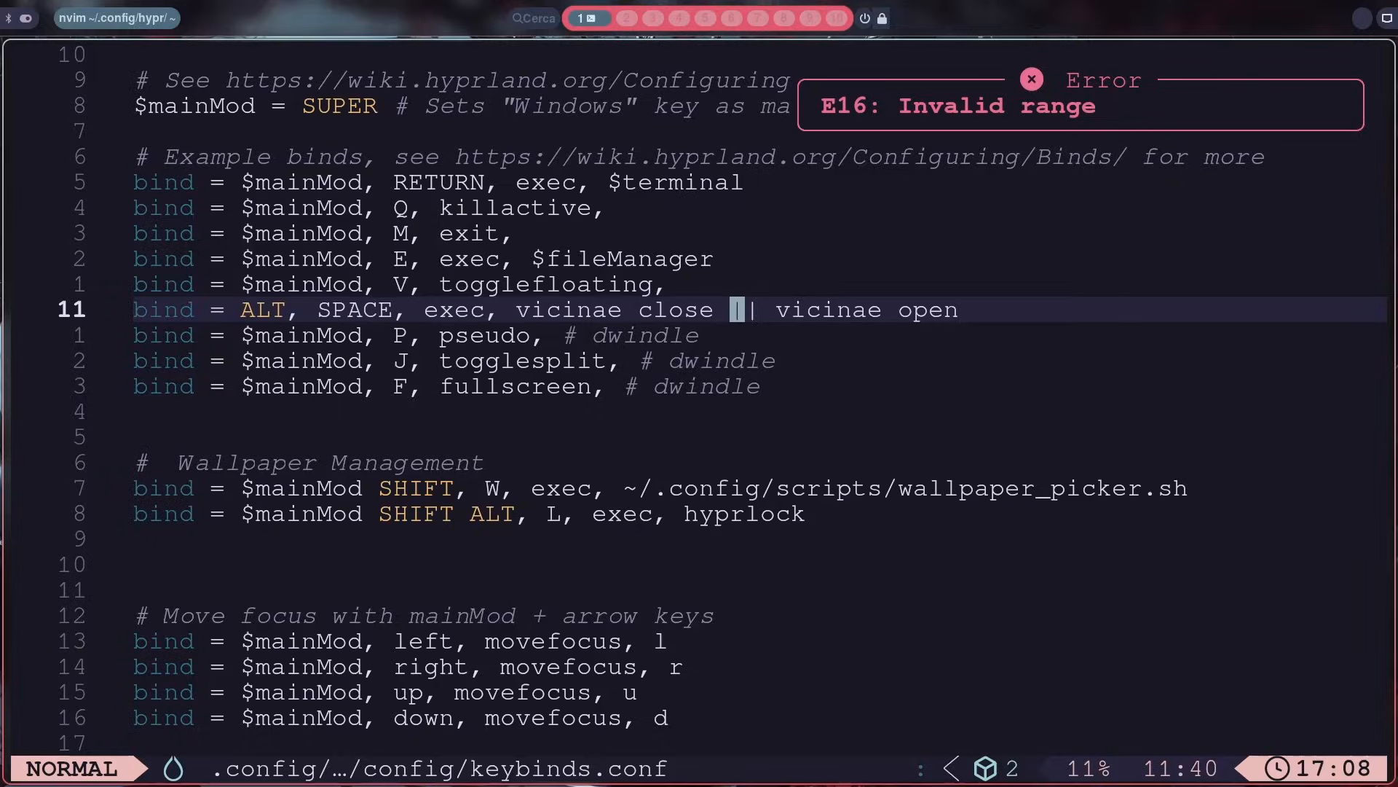
key(q)
key(colon)
text(:qa)
key(Return)
text(c;ear)
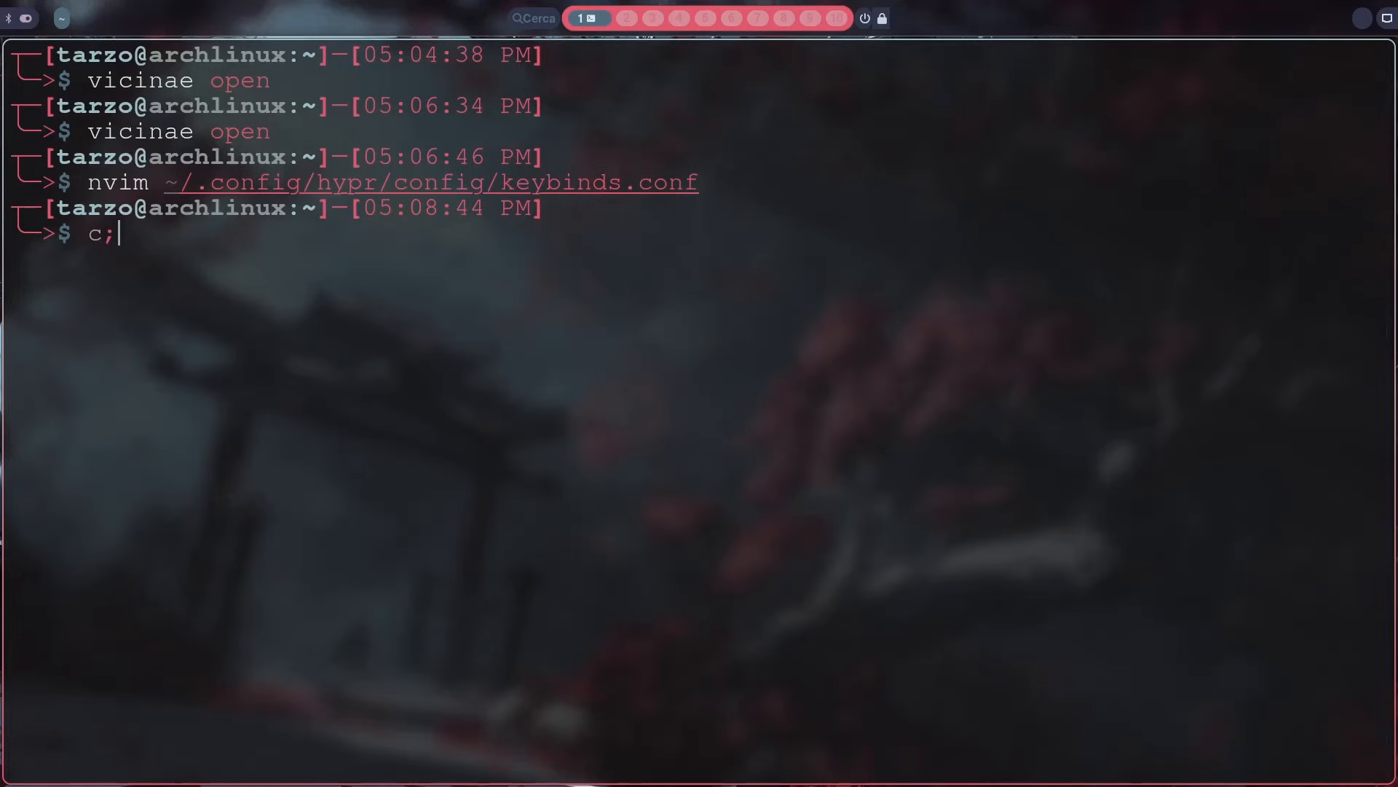
key(BackSpace)
key(BackSpace)
key(BackSpace)
key(BackSpace)
text(lear)
key(Return)
Step: Run vicinae without arguments to list its options and commands
text(vicinae open)
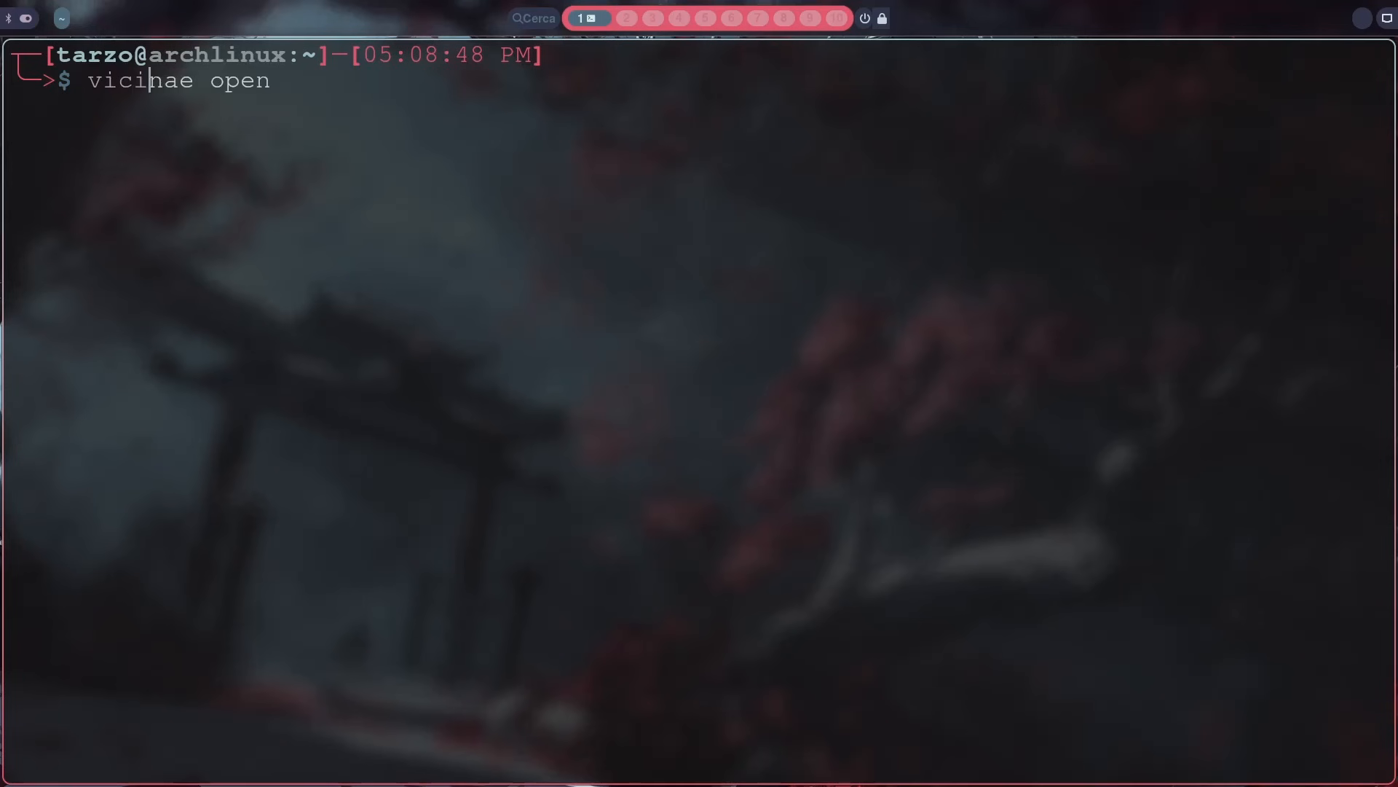
key(BackSpace)
key(BackSpace)
key(BackSpace)
key(BackSpace)
key(Return)
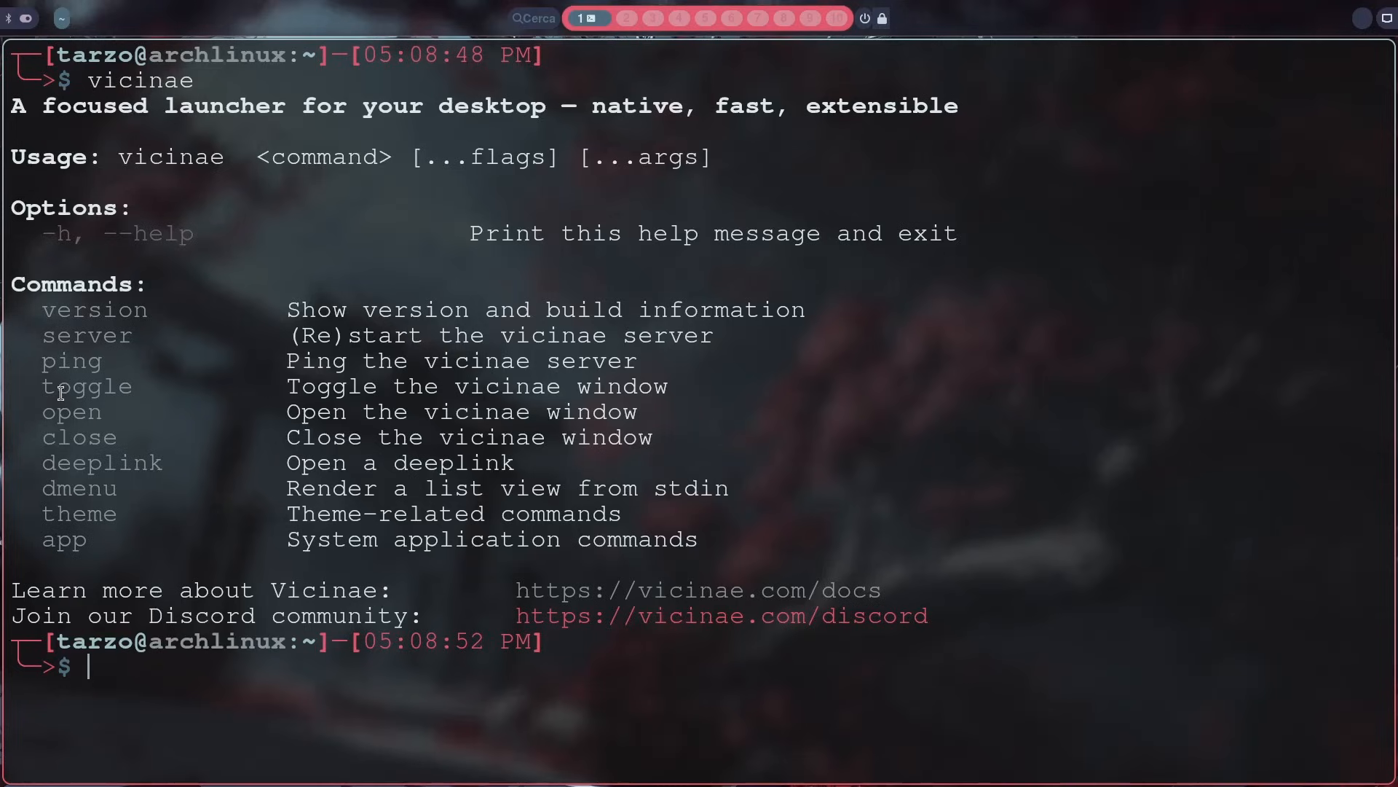
Step: Find the toggle command in the Vicinae help output and run vicinae toggle
drag(40, 386, 559, 375)
click(415, 382)
text(vicinae toggle)
key(Return)
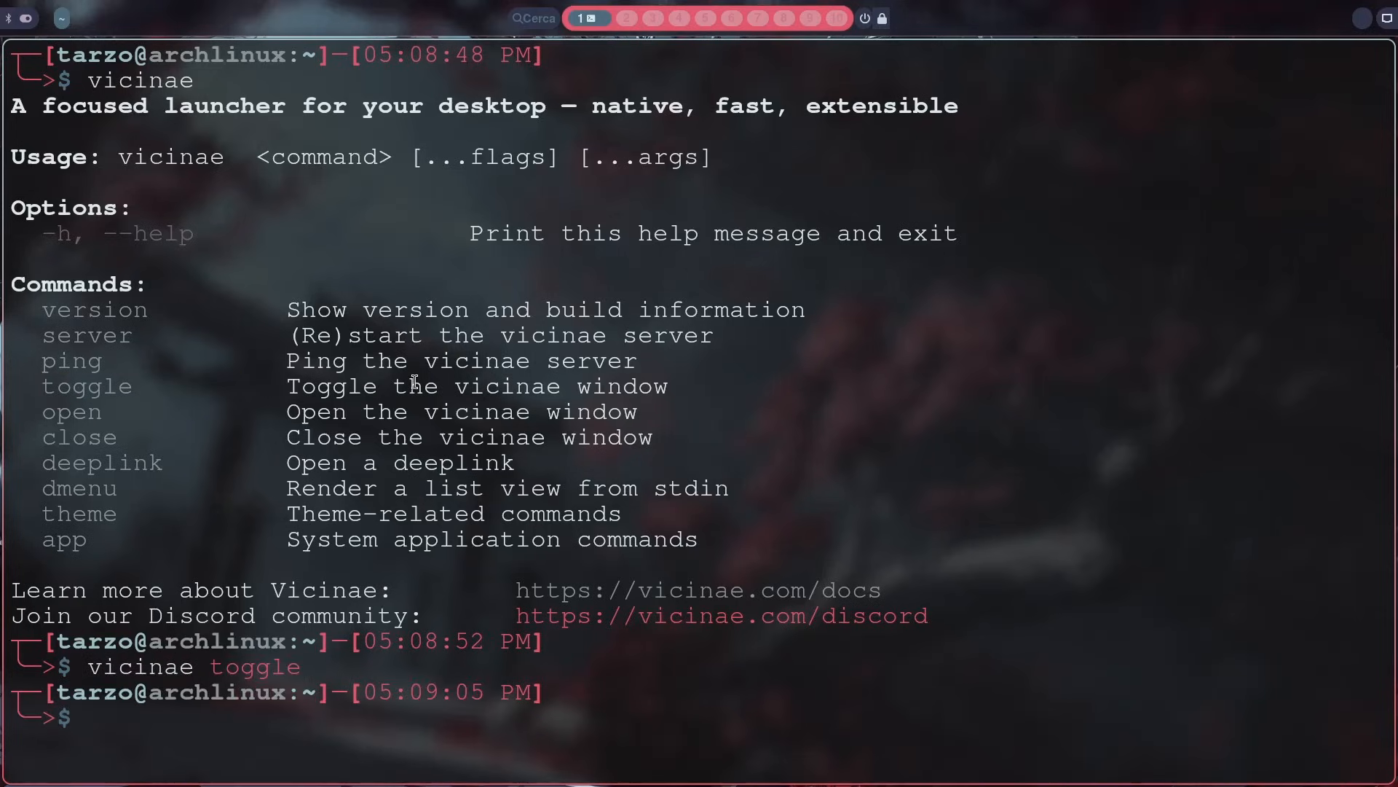
Step: Reopen ~/.config/hypr/config/keybinds.conf in nvim by recalling the earlier command
key(Up)
key(Up)
key(Up)
key(Return)
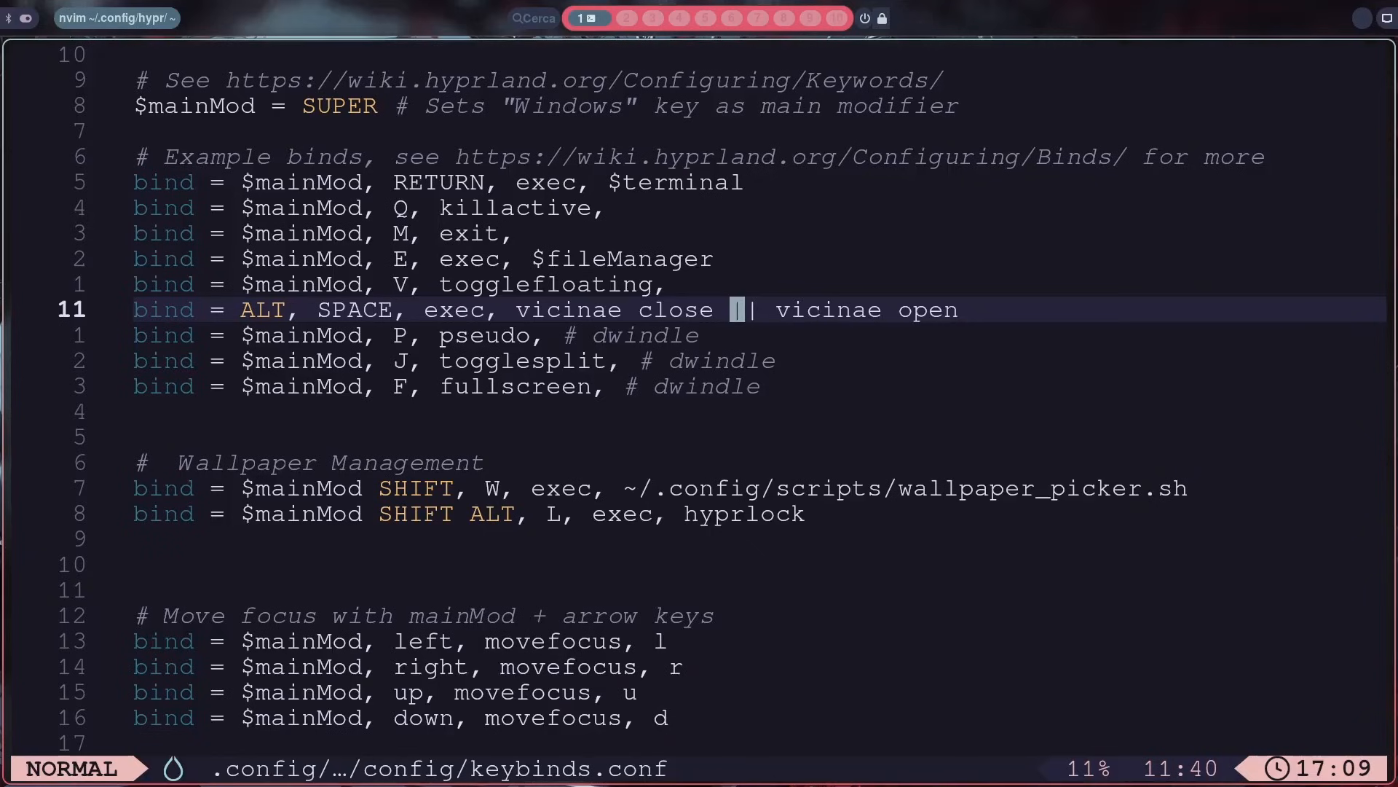
Step: Replace close || vicinae open in the ALT, SPACE bind with toggle and save keybinds.conf
key(h)
key(h)
key(h)
key(h)
key(h)
key(i)
key(BackSpace)
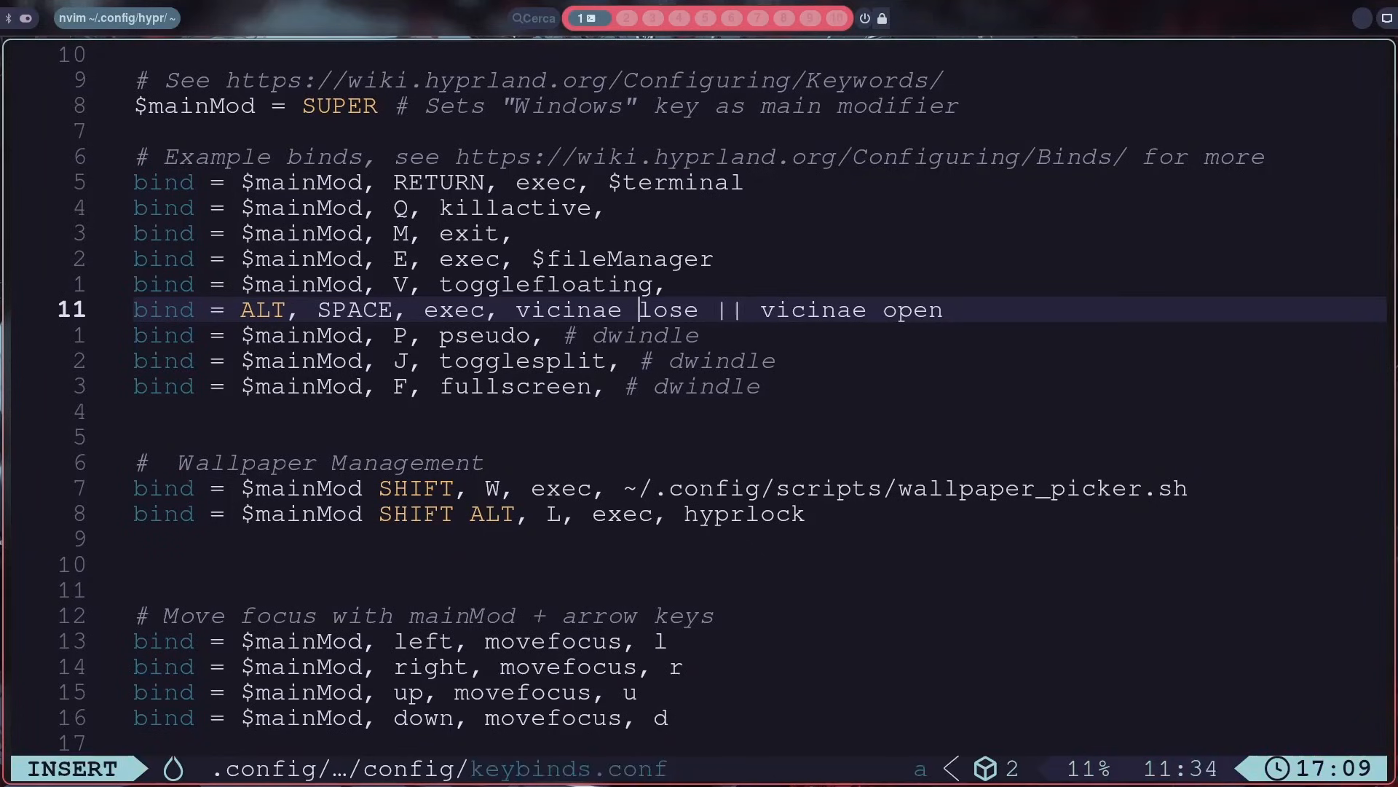
key(Delete)
key(Delete)
key(Delete)
key(Delete)
key(Delete)
key(Delete)
key(Delete)
key(Delete)
key(Delete)
key(Delete)
key(Delete)
key(Delete)
key(Delete)
key(Delete)
key(Delete)
key(Delete)
key(Delete)
key(Delete)
key(Delete)
key(Delete)
text(toggle)
key(Escape)
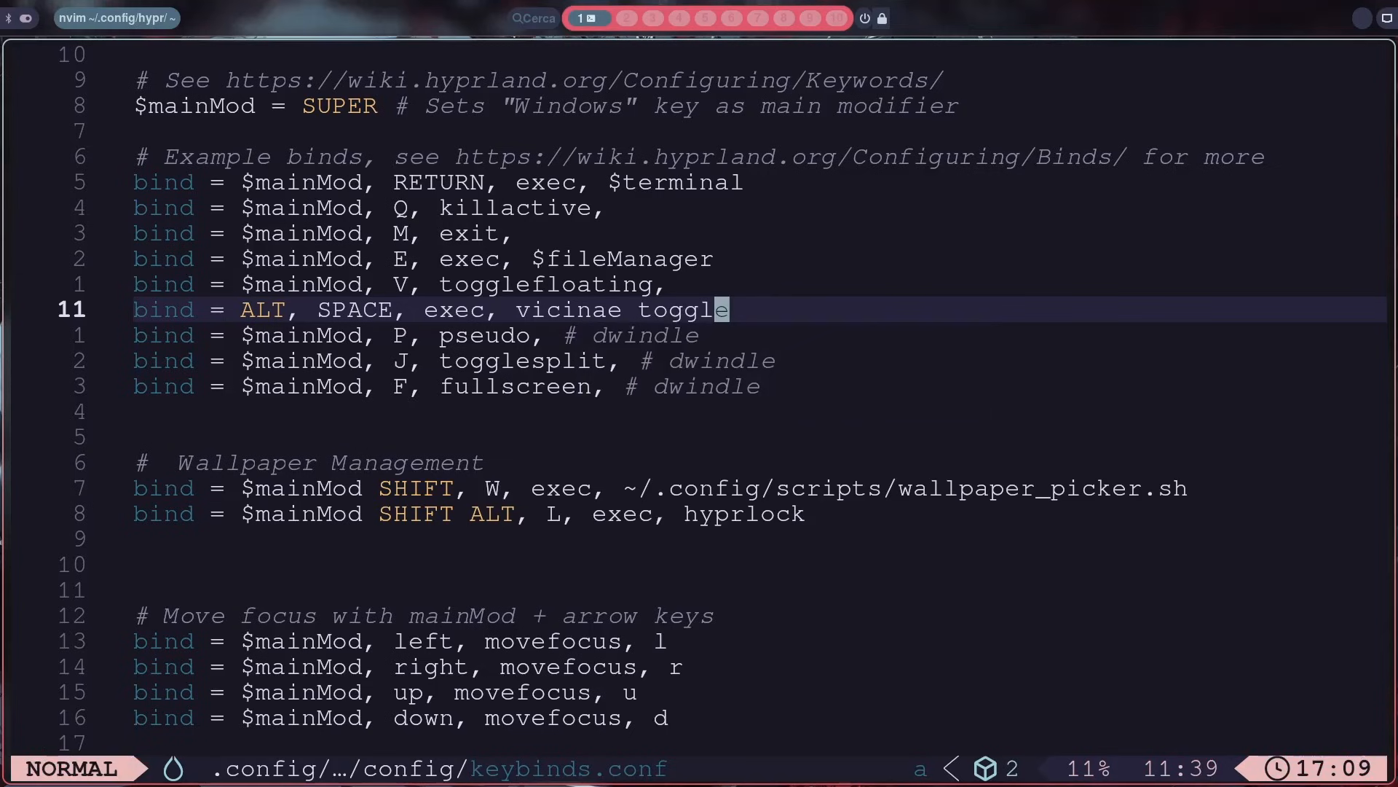
key(colon)
text(x)
key(Escape)
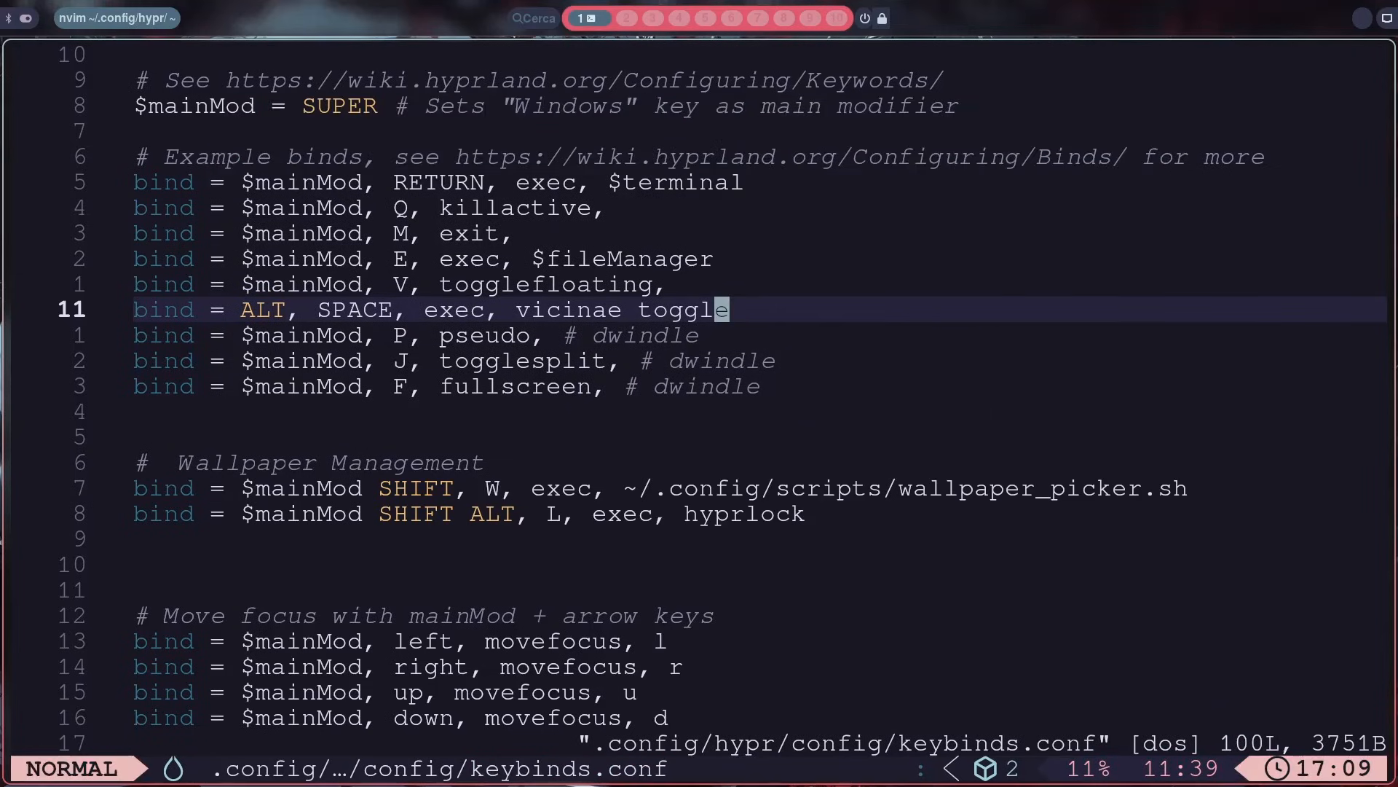
Step: Test the vicinae toggle bind by opening and closing the launcher repeatedly
key(alt+space)
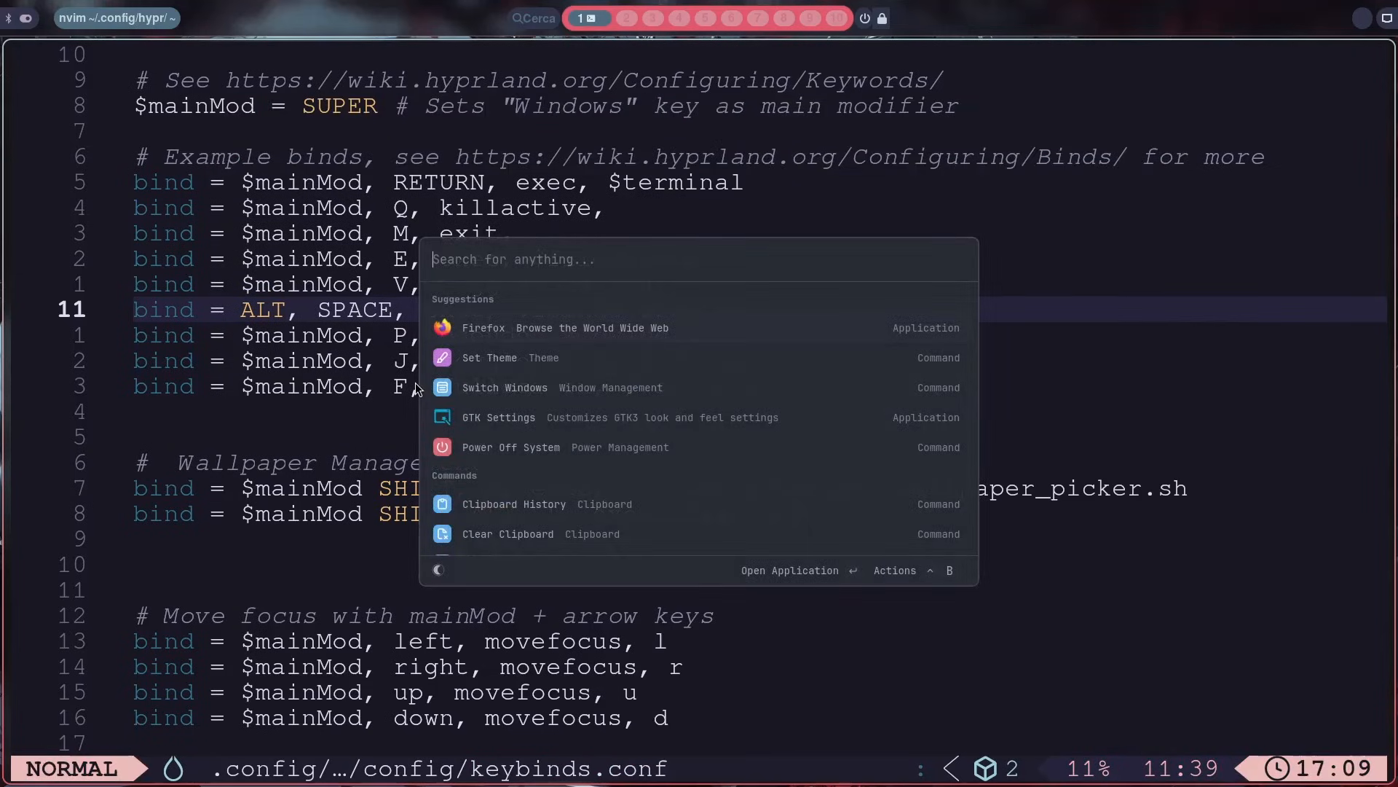
key(alt+space)
key(alt+space)
key(alt+space)
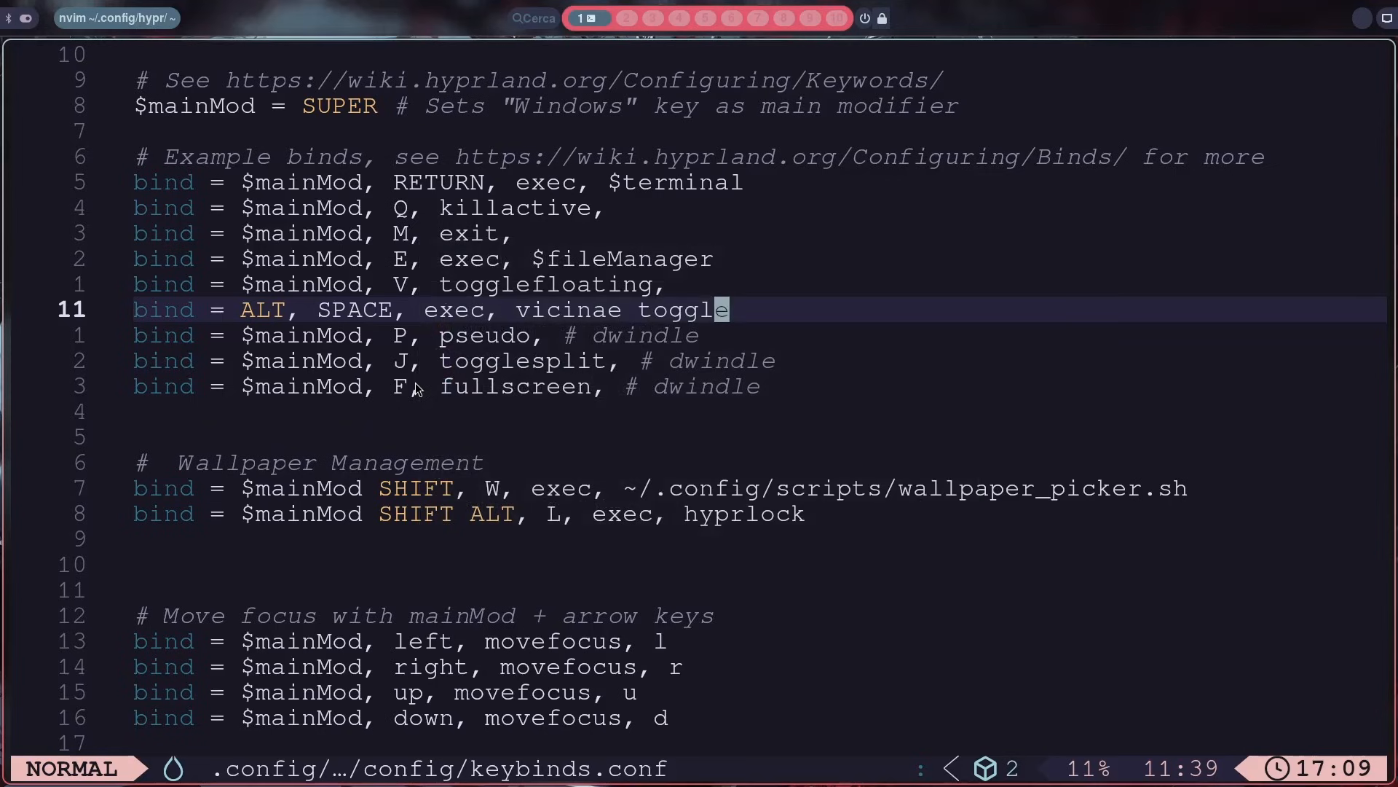
Step: Try vicinae open as the ALT, SPACE bind's command, saving the file and testing the launcher
key(a)
key(BackSpace)
key(BackSpace)
key(BackSpace)
key(BackSpace)
key(BackSpace)
key(BackSpace)
key(BackSpace)
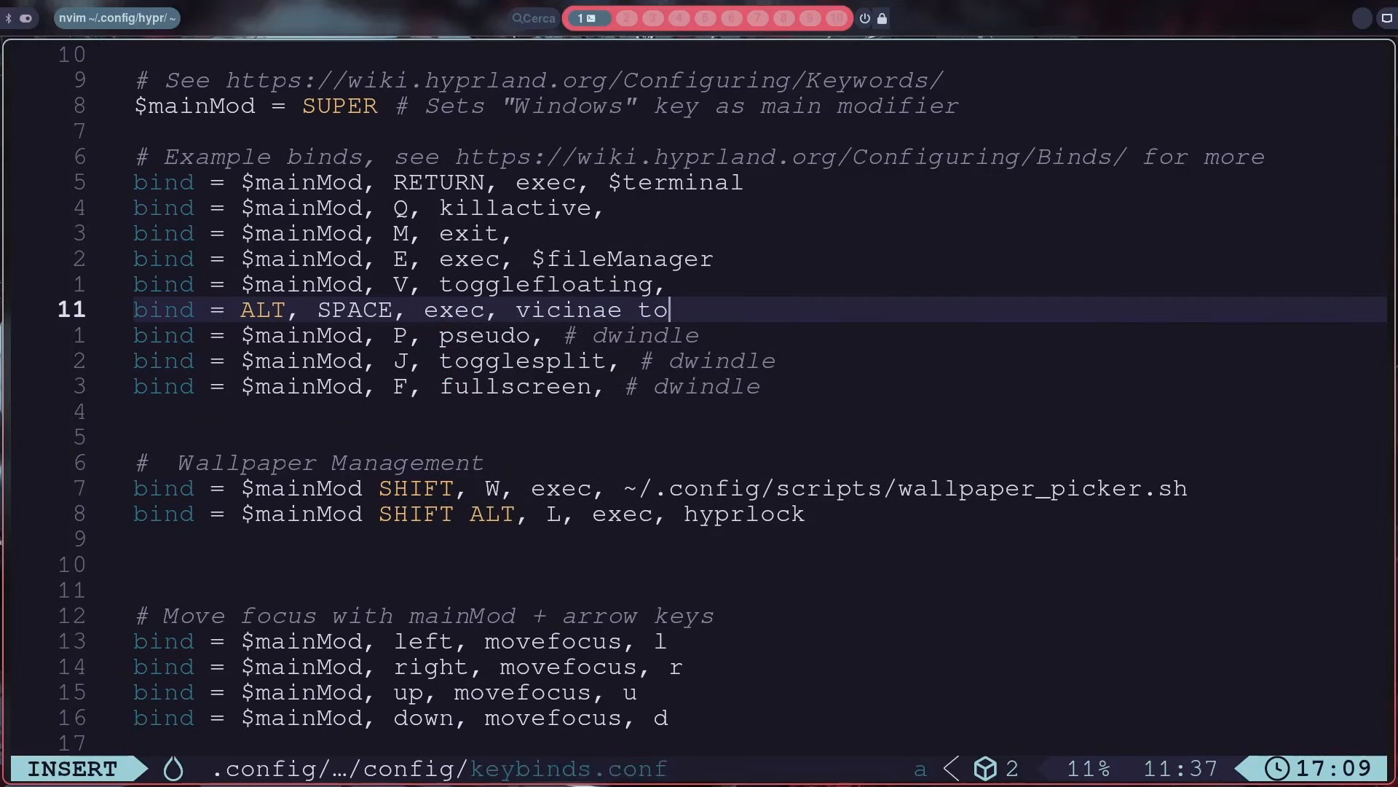
text(-)
key(BackSpace)
text(open)
key(Escape)
key(colon)
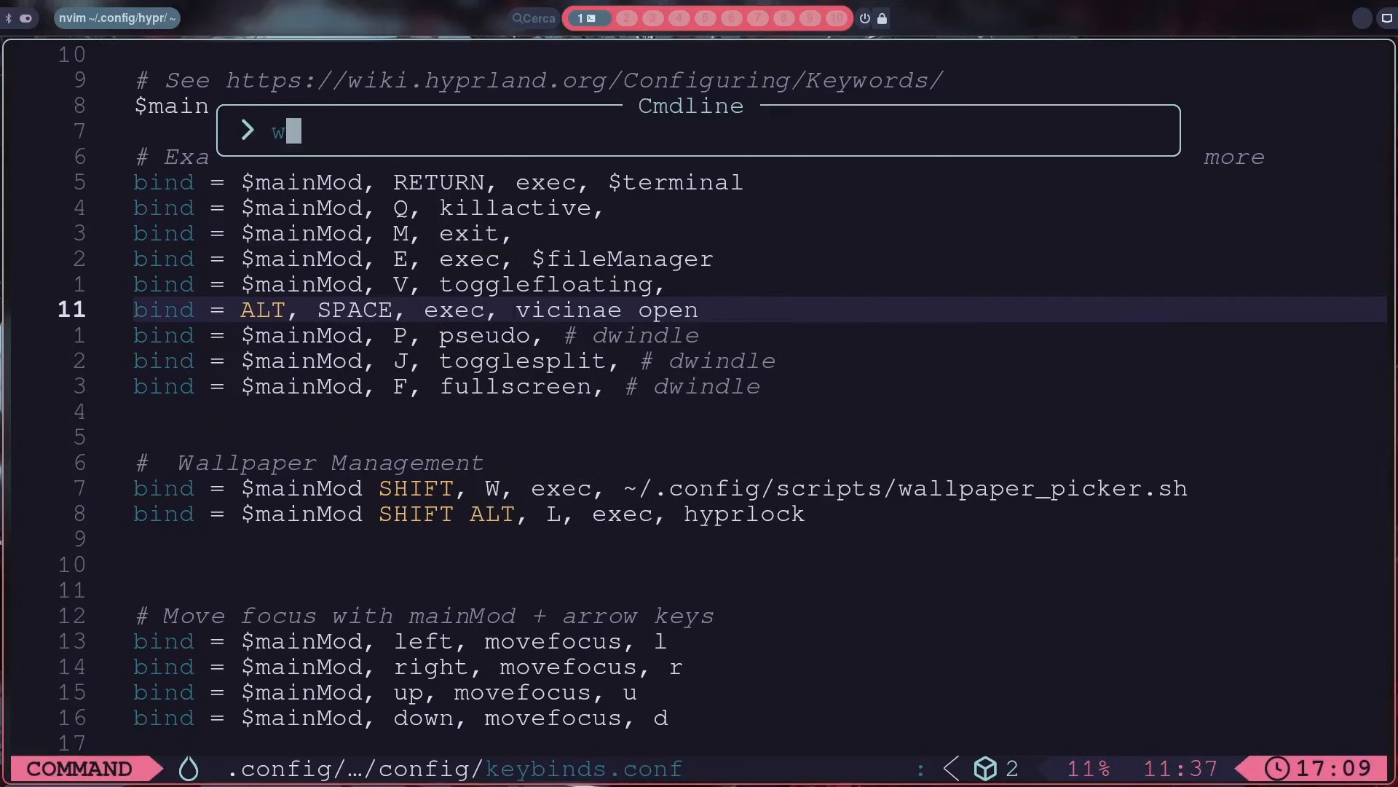
text(w)
key(Return)
key(alt+space)
key(Escape)
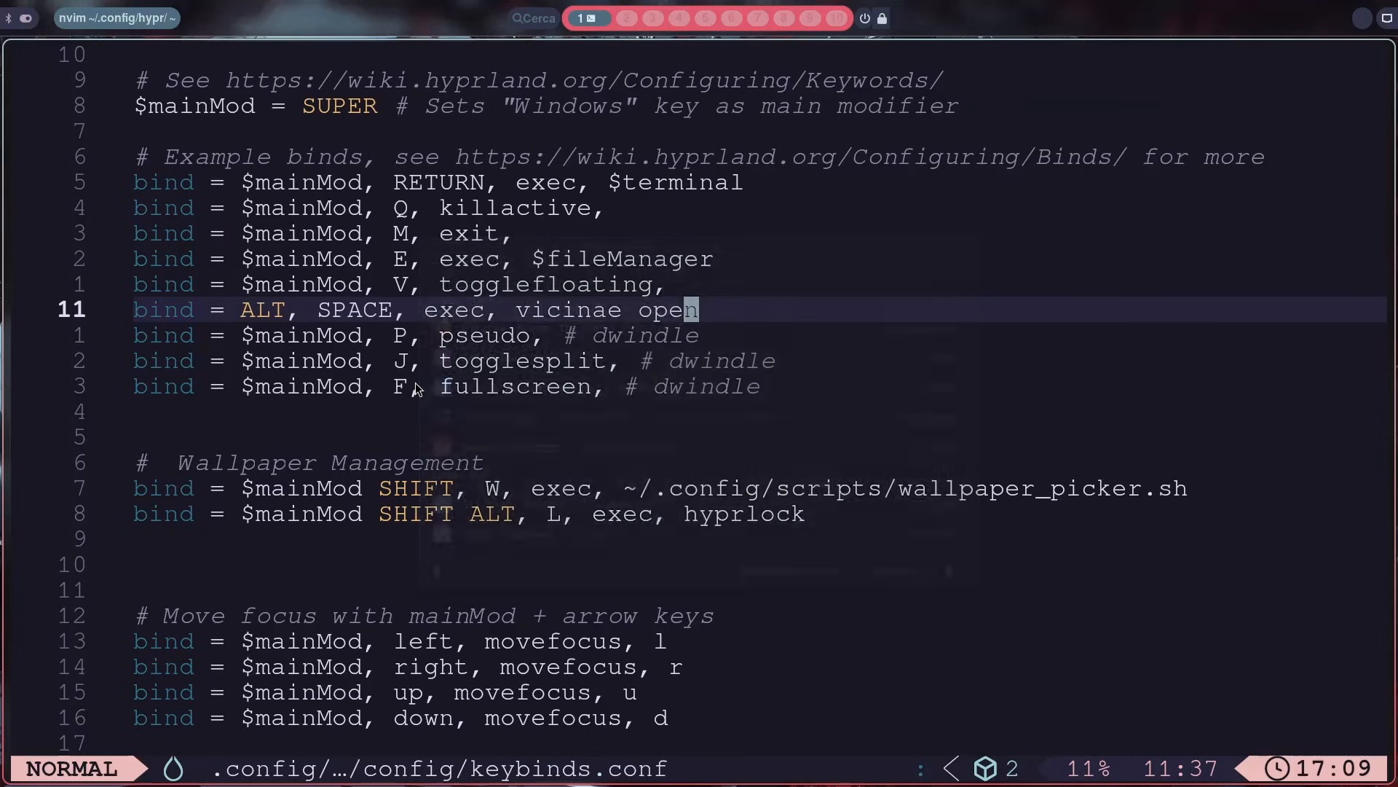
Step: Change the ALT, SPACE bind's command back to vicinae toggle, then save and quit the editor
key(a)
key(BackSpace)
key(BackSpace)
key(BackSpace)
key(BackSpace)
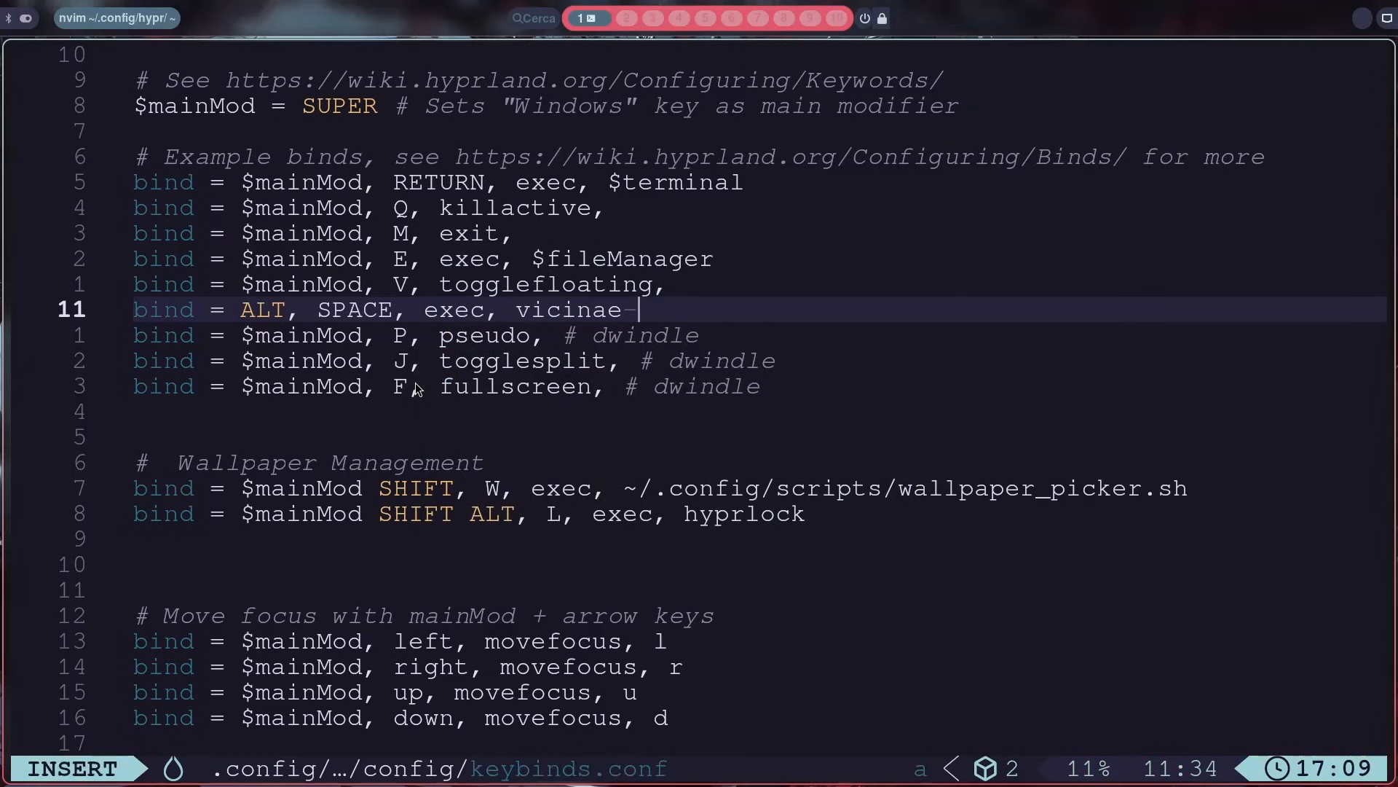
text(togg)
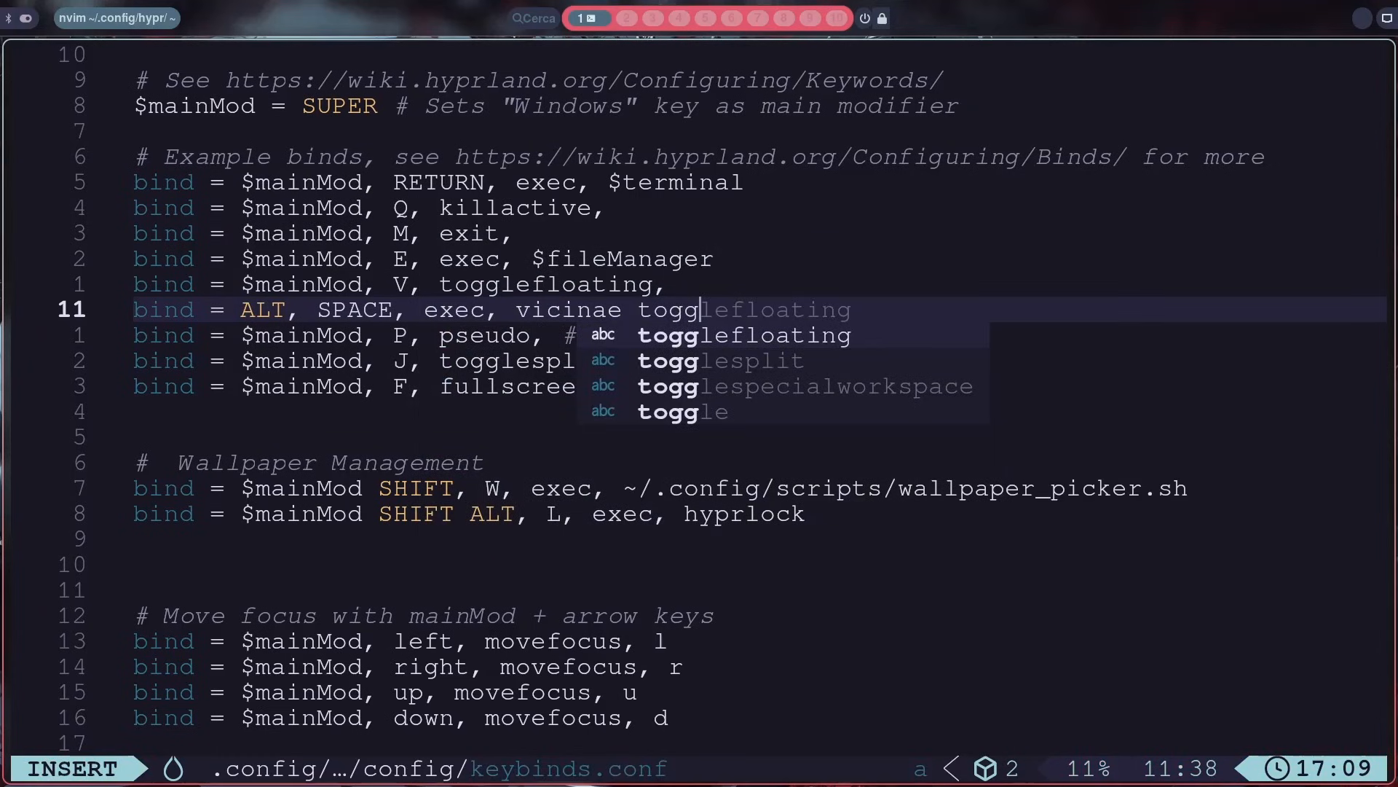
text(le)
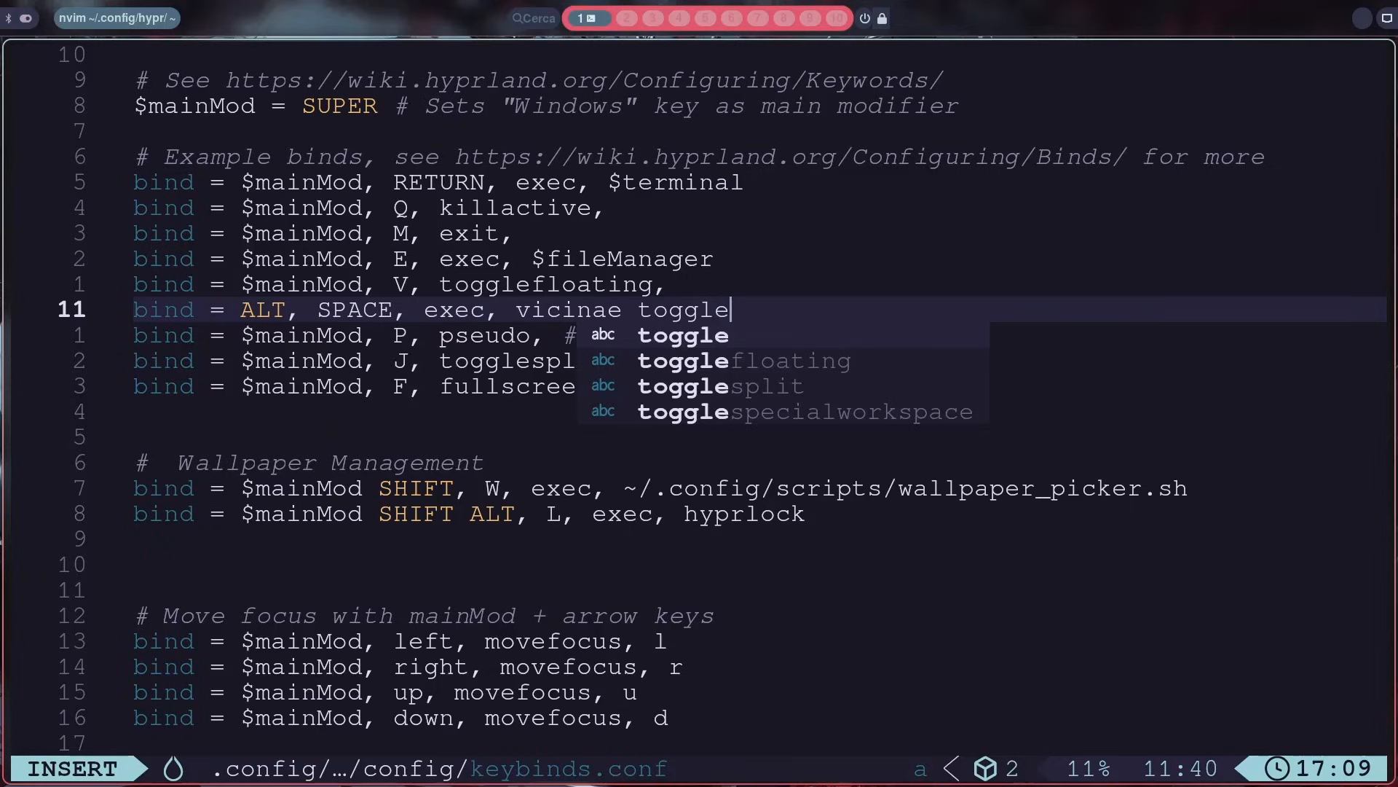
key(Escape)
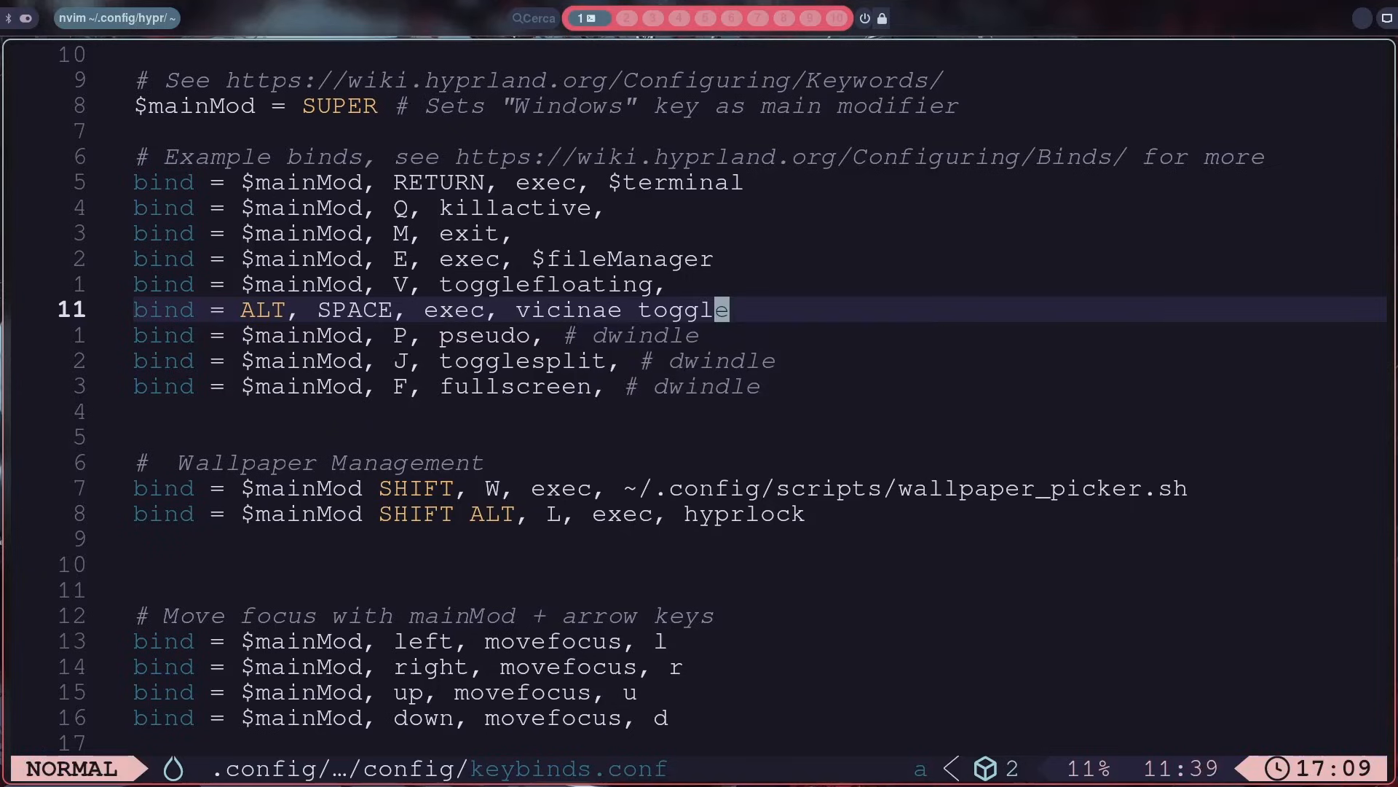
key(colon)
text(q)
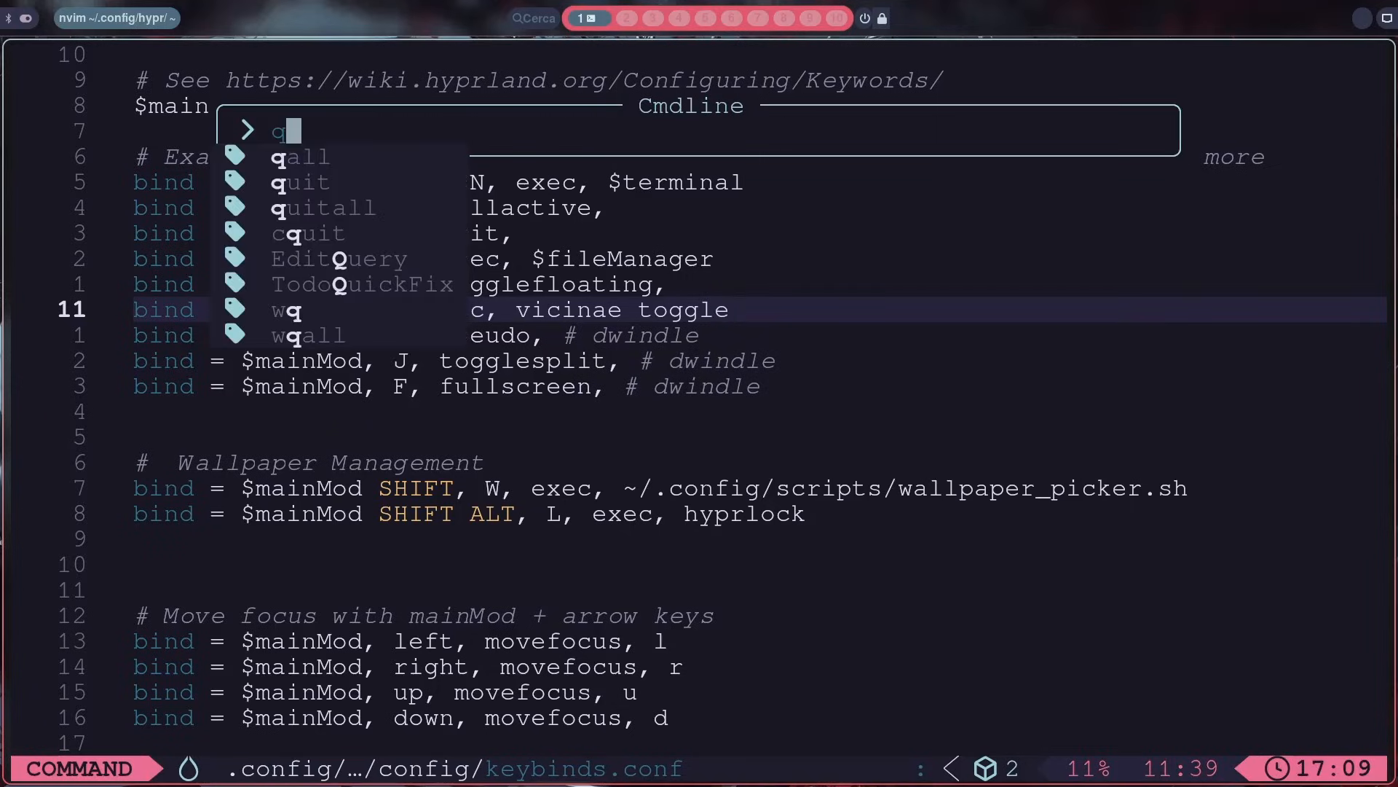
key(Return)
key(y)
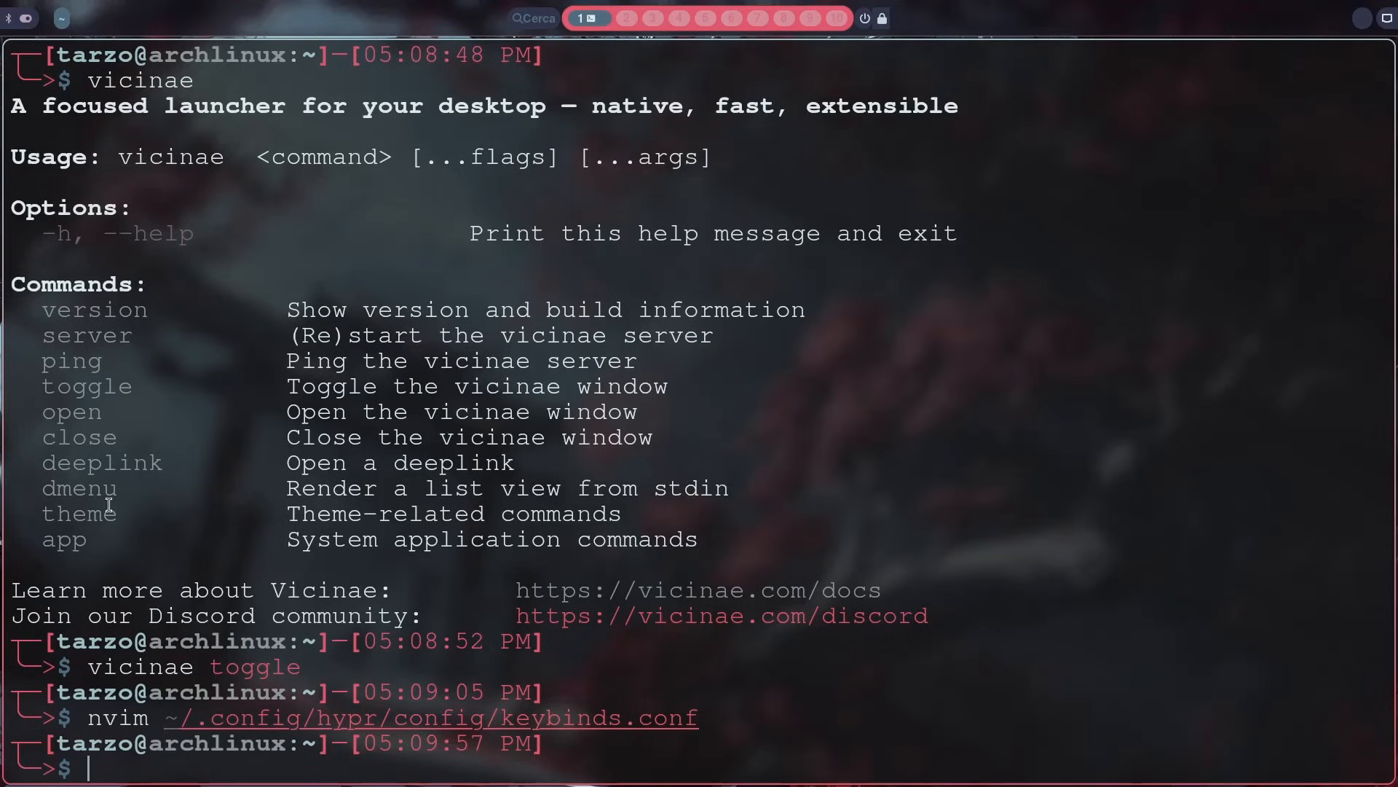
Step: Examine the version, server, toggle, open, close and deeplink entries in the Vicinae command list
drag(464, 271, 664, 313)
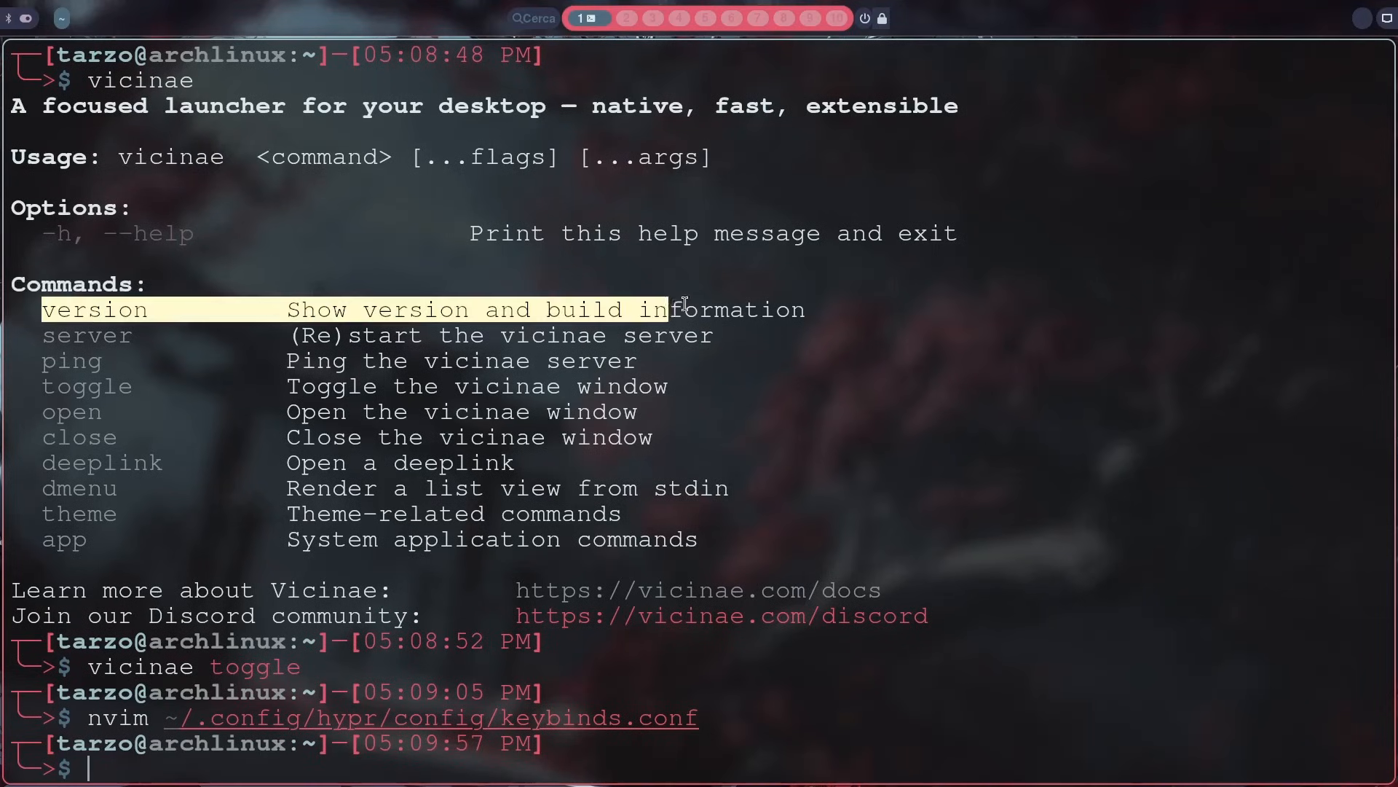
click(242, 362)
drag(41, 335, 393, 337)
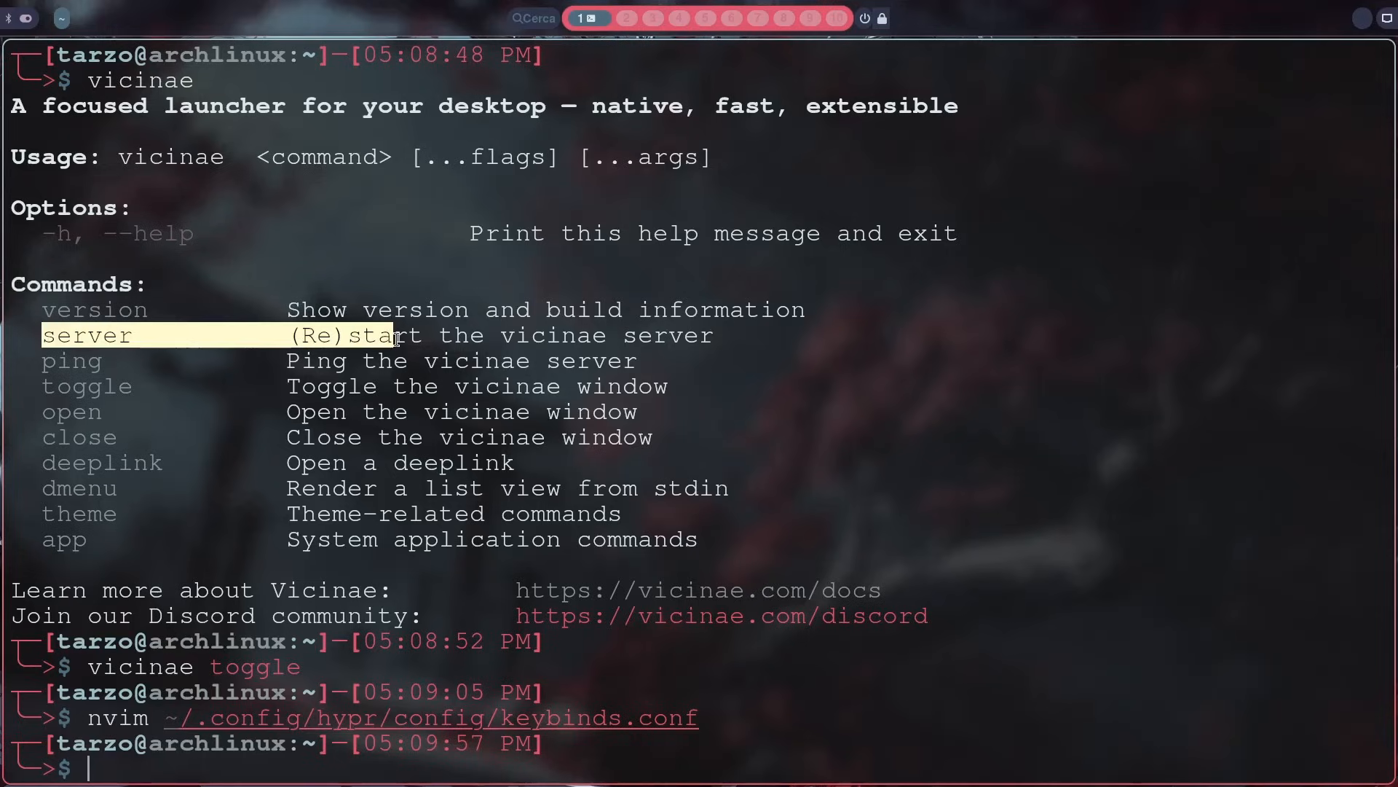
click(576, 340)
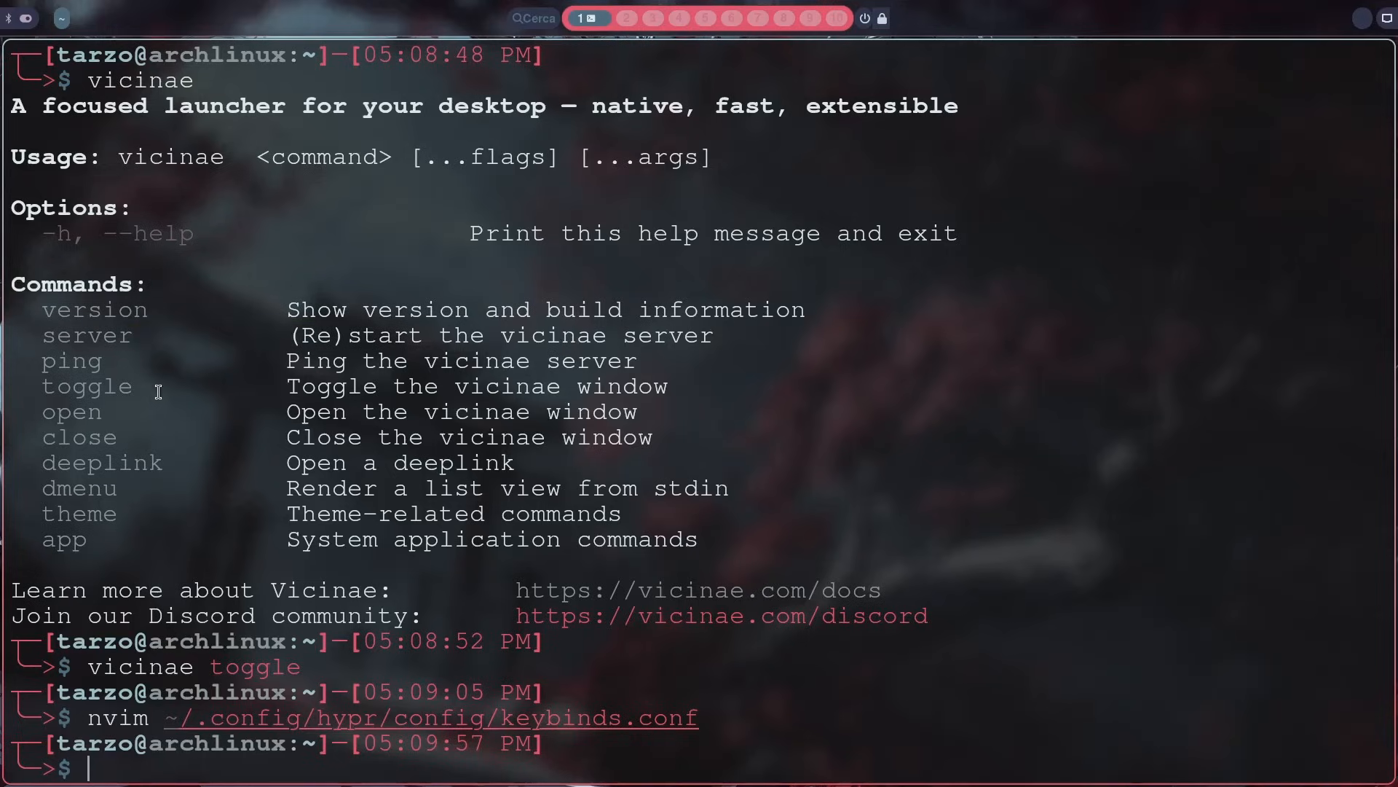
drag(44, 388, 195, 388)
click(236, 388)
drag(58, 412, 180, 412)
drag(314, 421, 574, 463)
click(270, 459)
click(665, 449)
click(574, 463)
Step: Clear the terminal and run vicinae to print the command list again
key(ctrl+l)
text(vicinae)
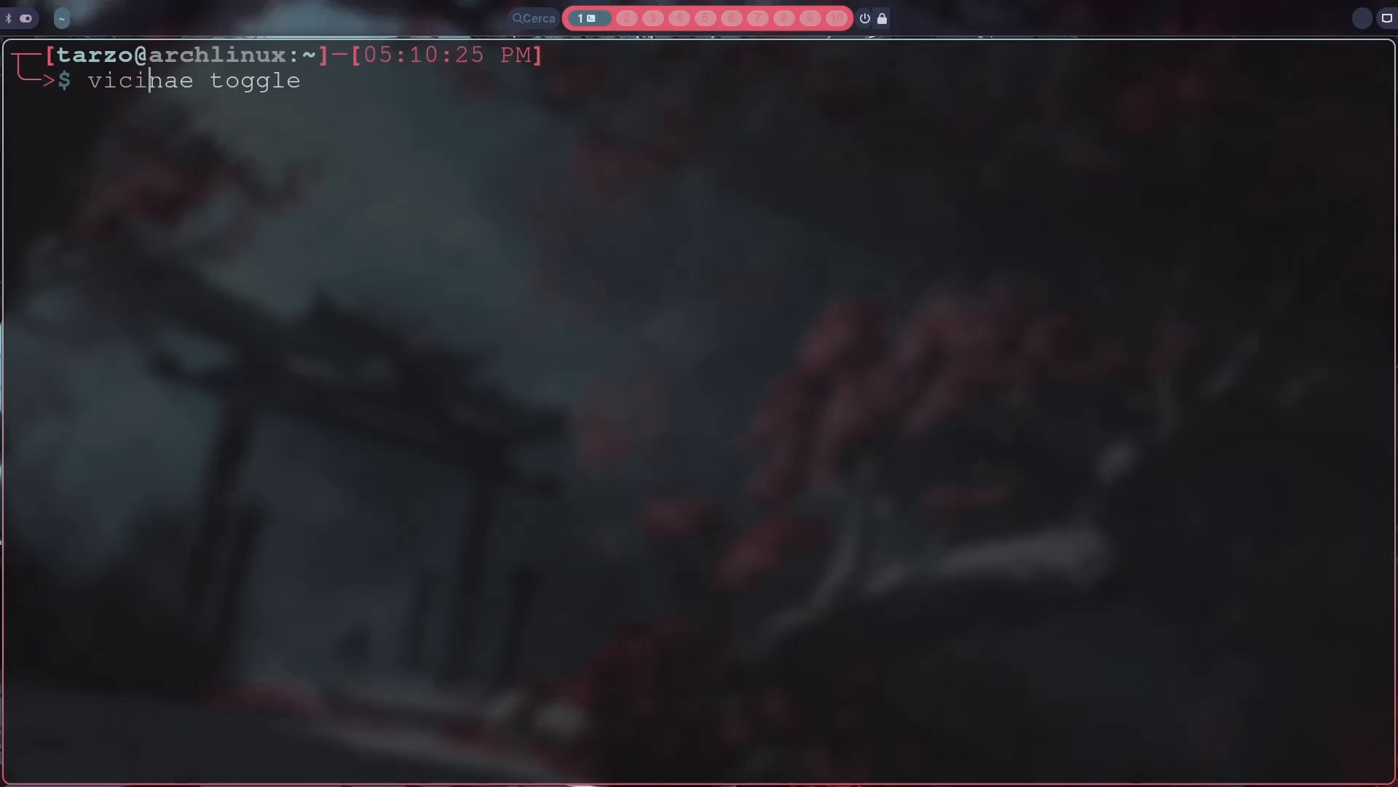
key(BackSpace)
key(Return)
Step: Run vicinae deeplink, then run it with --help to show its usage
text(vicinae)
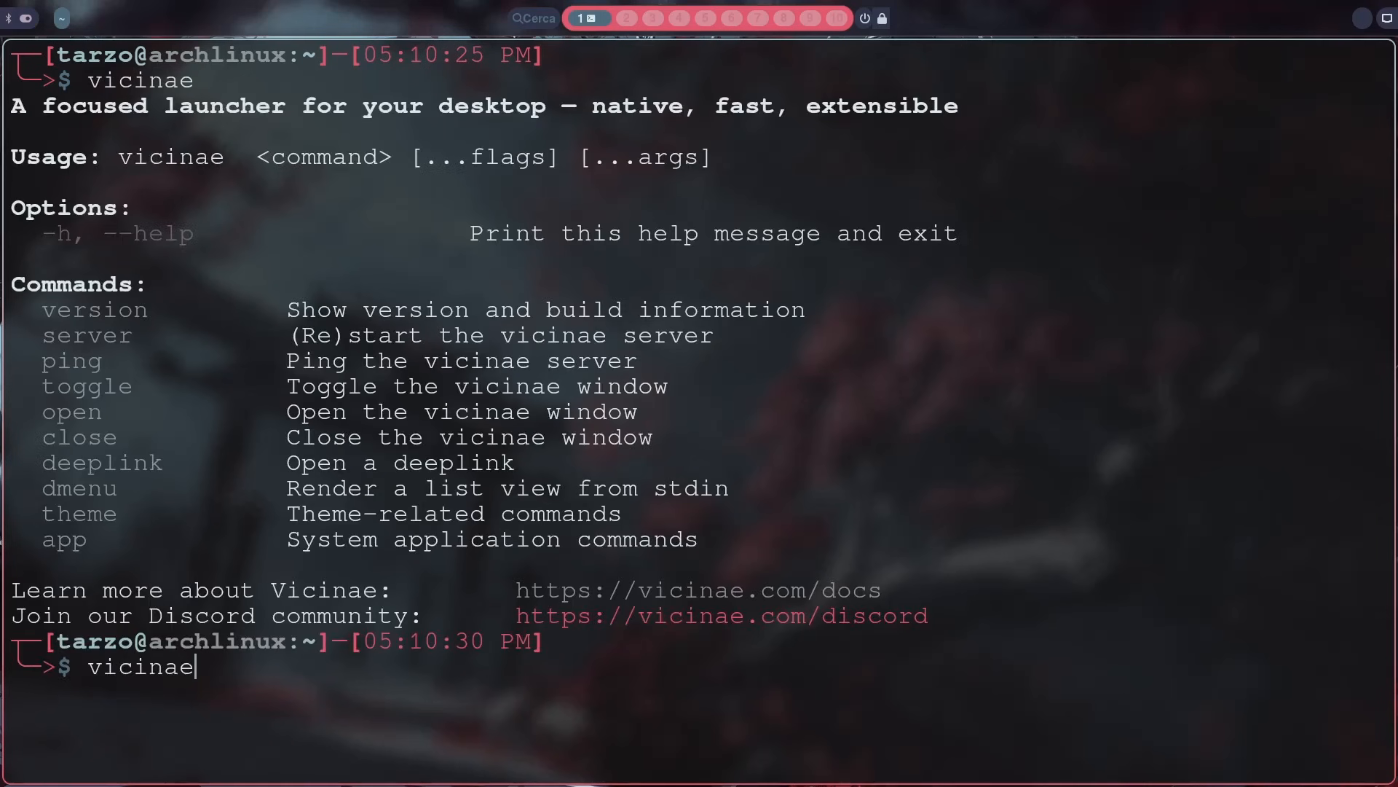
text( deeplink)
key(Return)
key(Up)
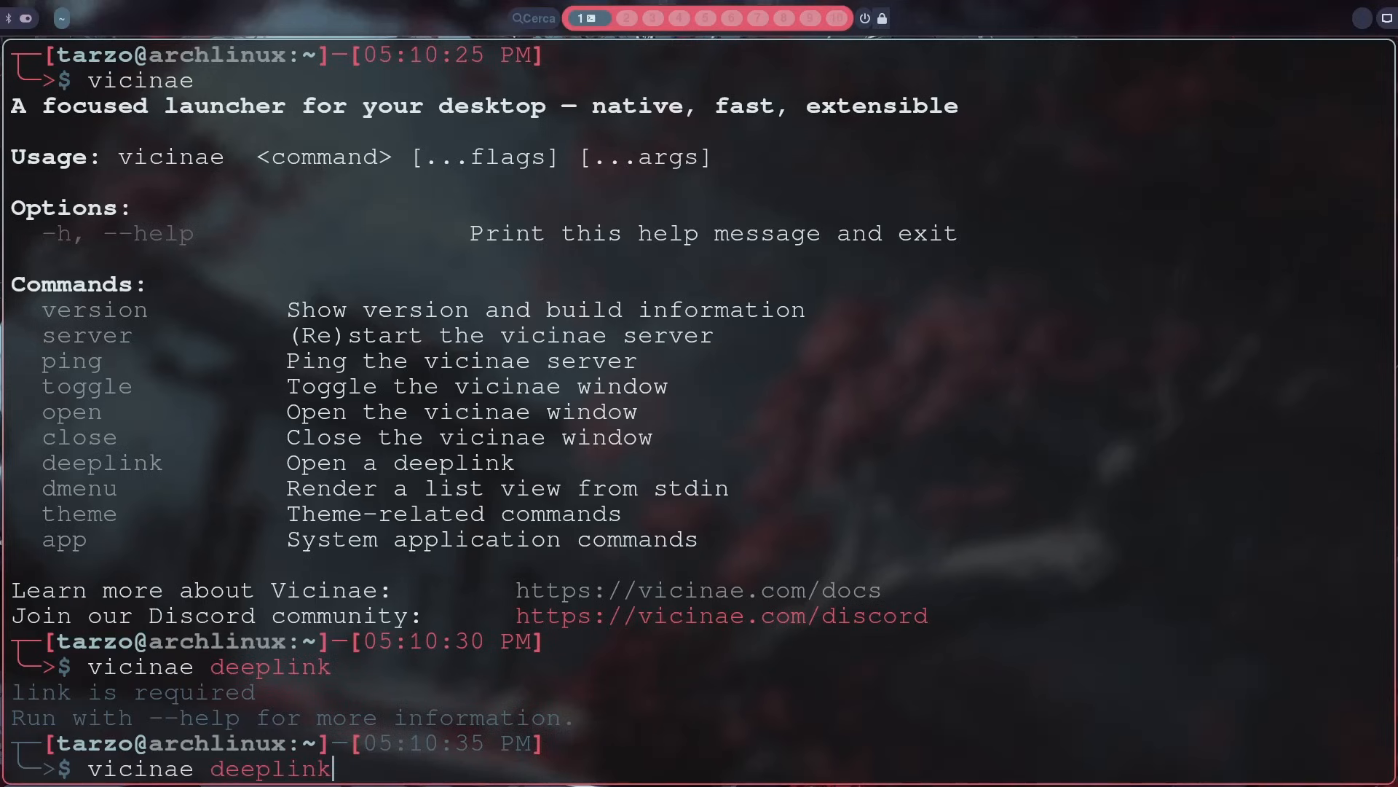
text(--help)
key(Return)
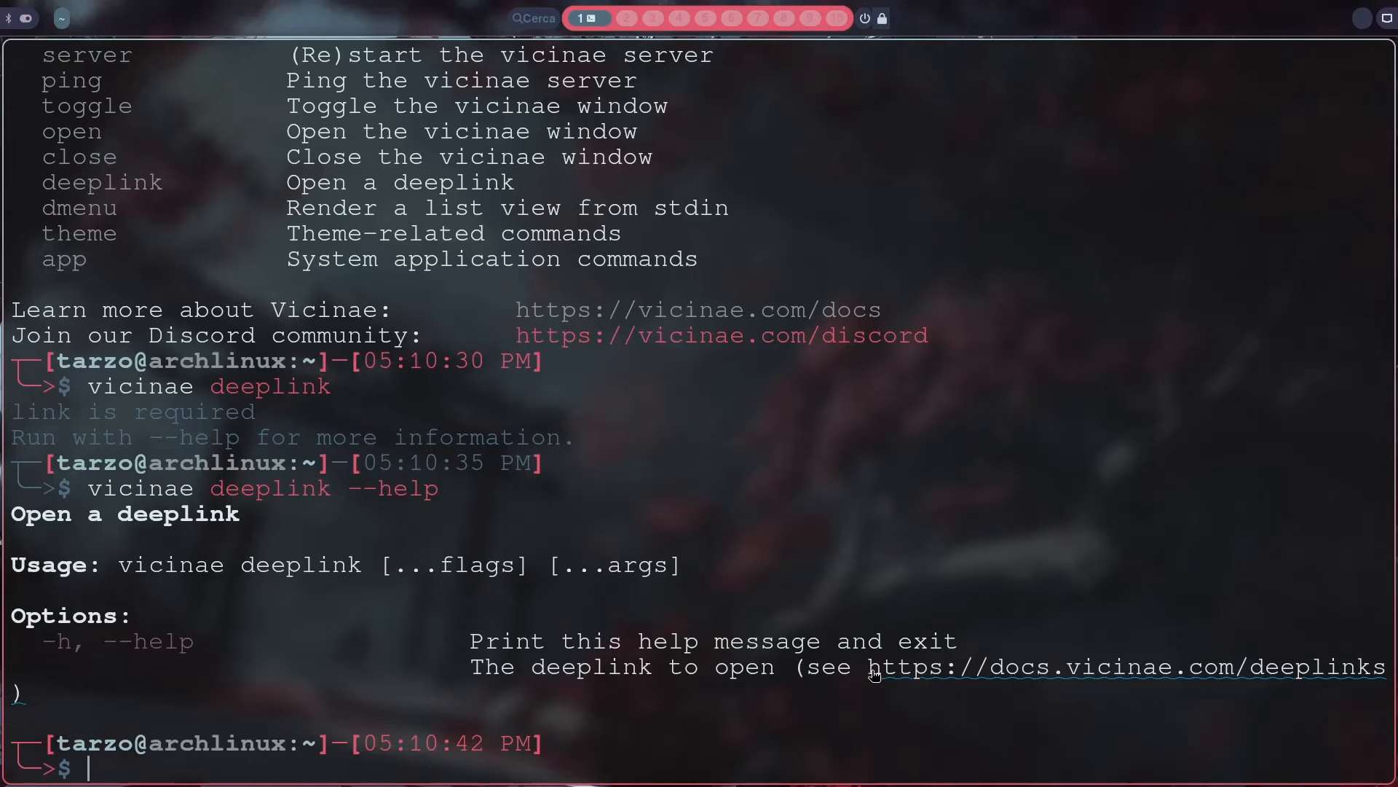
Step: Open the deeplinks documentation link in Firefox, go to the Vicinae docs home page, and close the browser
click(934, 671)
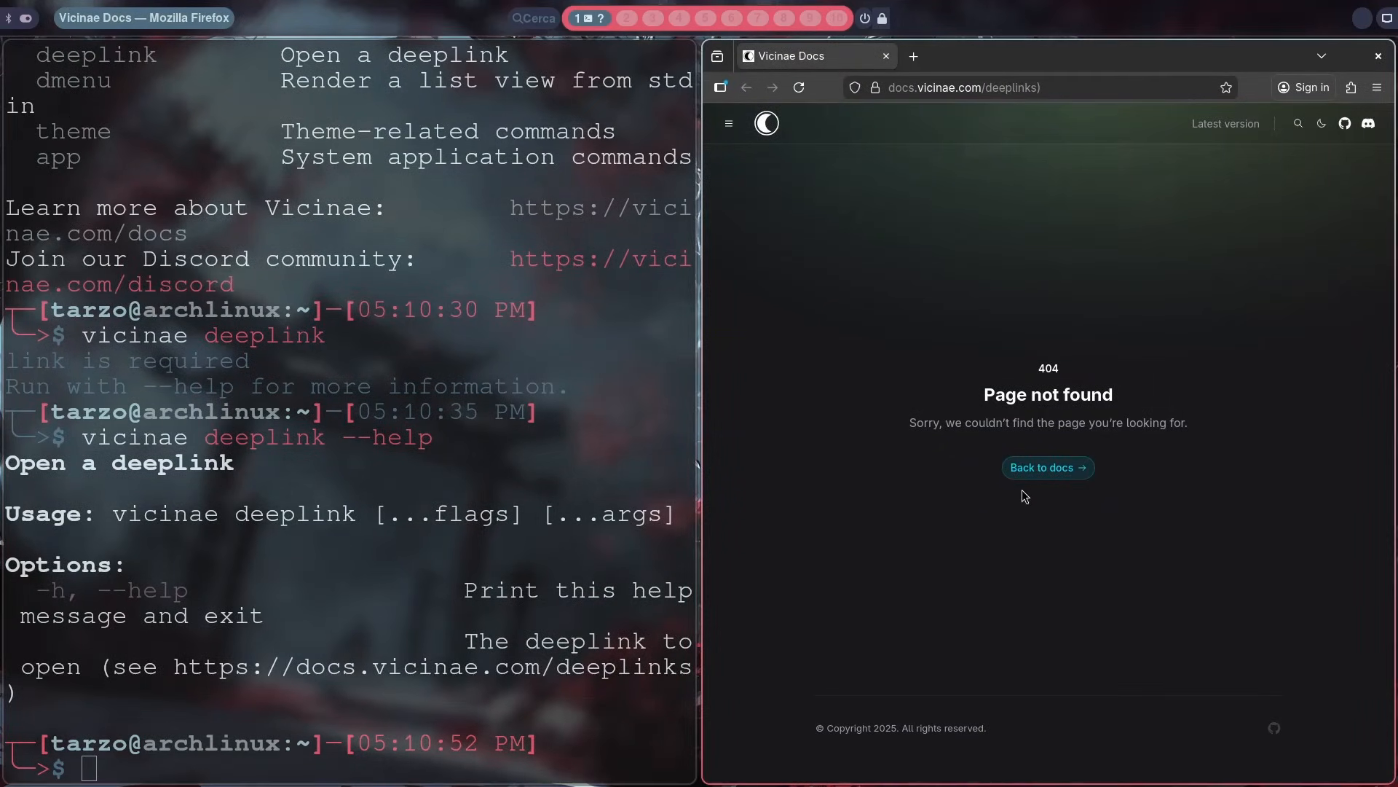
click(1042, 467)
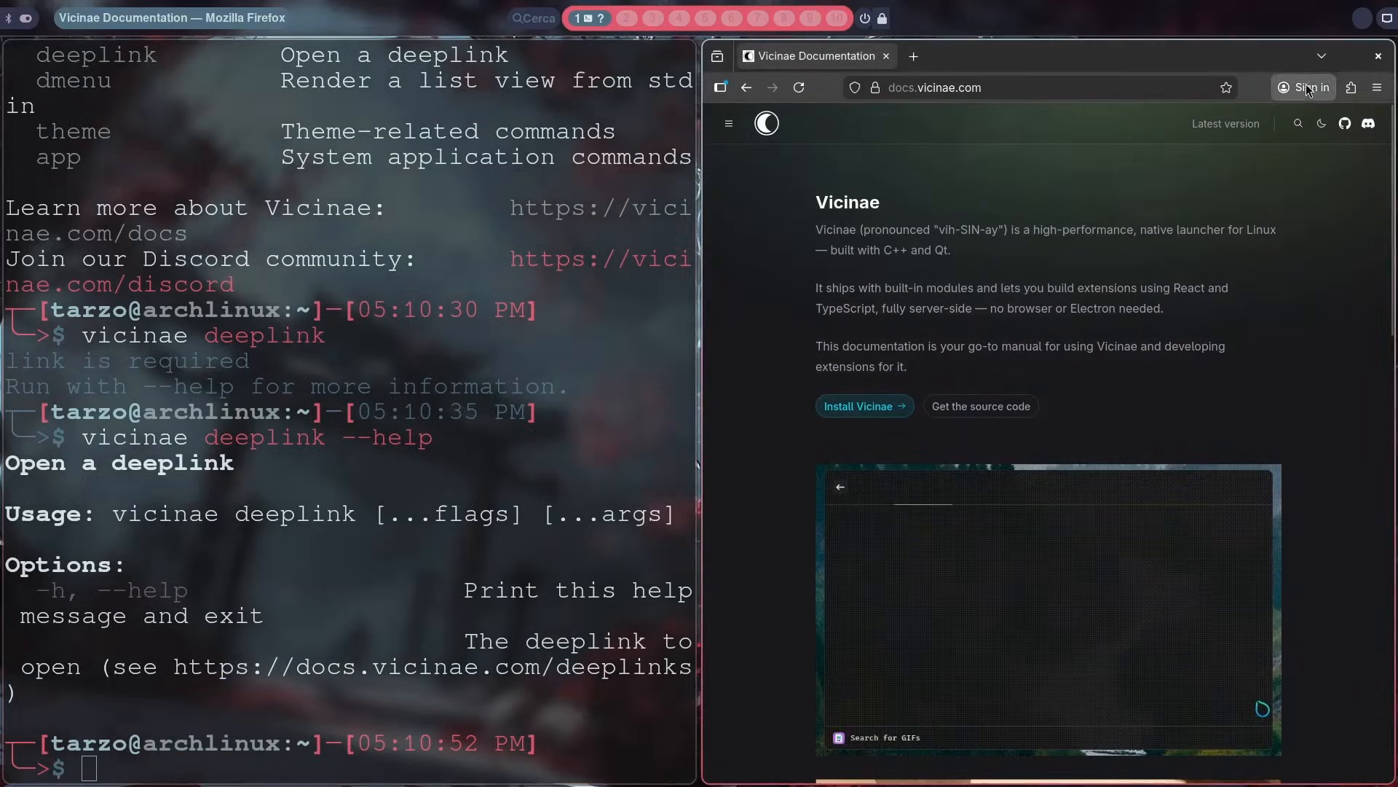
click(1378, 56)
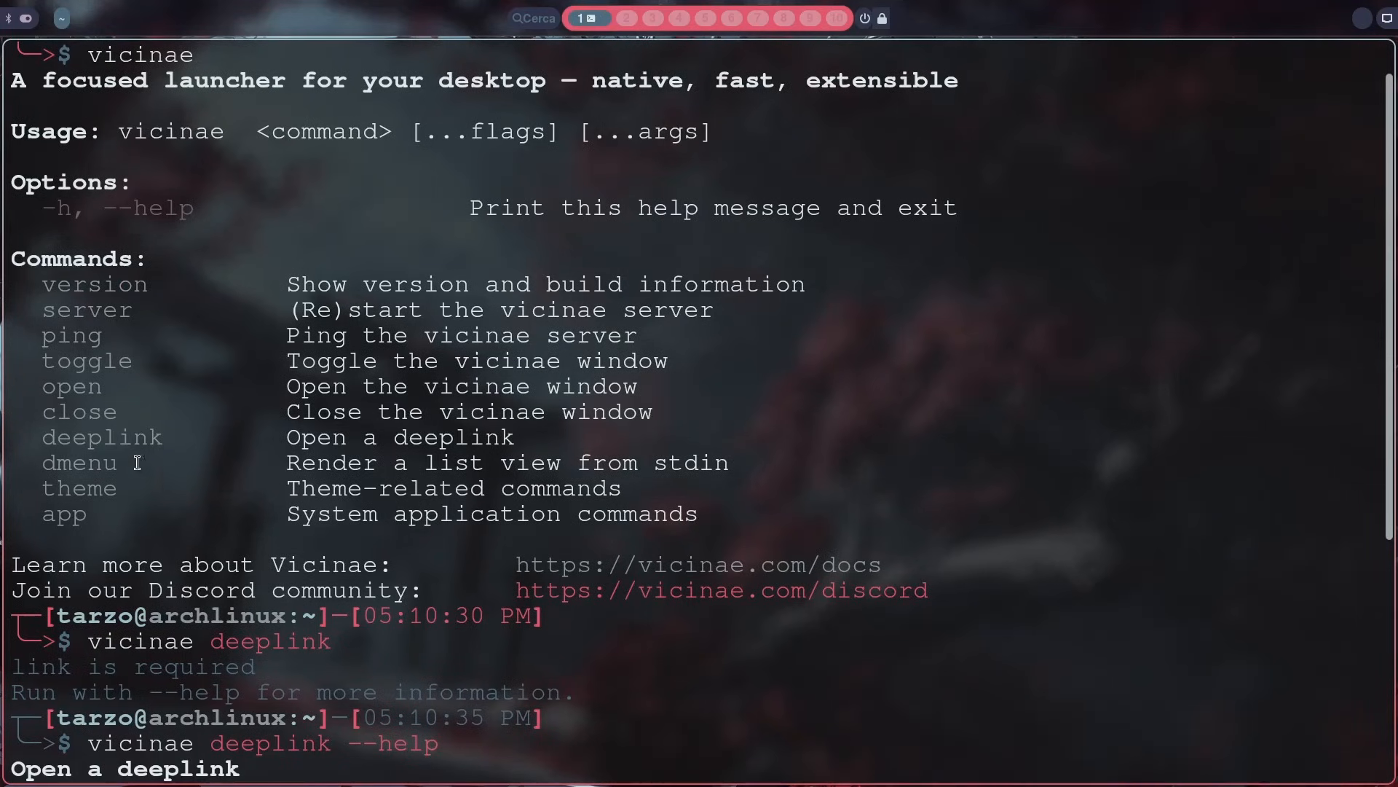
Step: Run vicinae dmenu in the terminal, enter firefox as its input, and interrupt the command
scroll(254, 469, down, 3)
key(Up)
key(BackSpace)
key(BackSpace)
key(BackSpace)
key(BackSpace)
key(BackSpace)
key(BackSpace)
key(BackSpace)
key(BackSpace)
key(BackSpace)
key(BackSpace)
key(BackSpace)
key(BackSpace)
key(BackSpace)
key(BackSpace)
key(BackSpace)
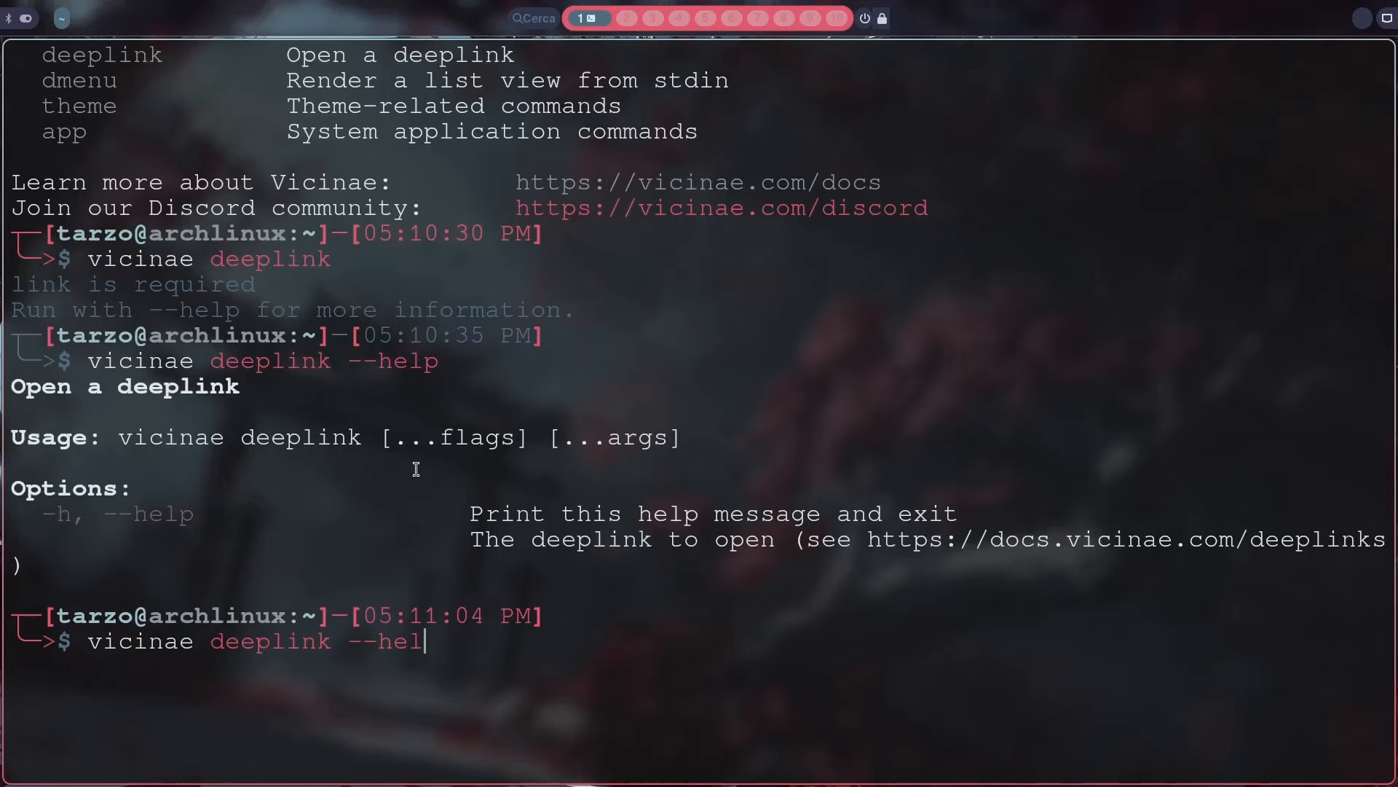
text(dmenu)
key(Return)
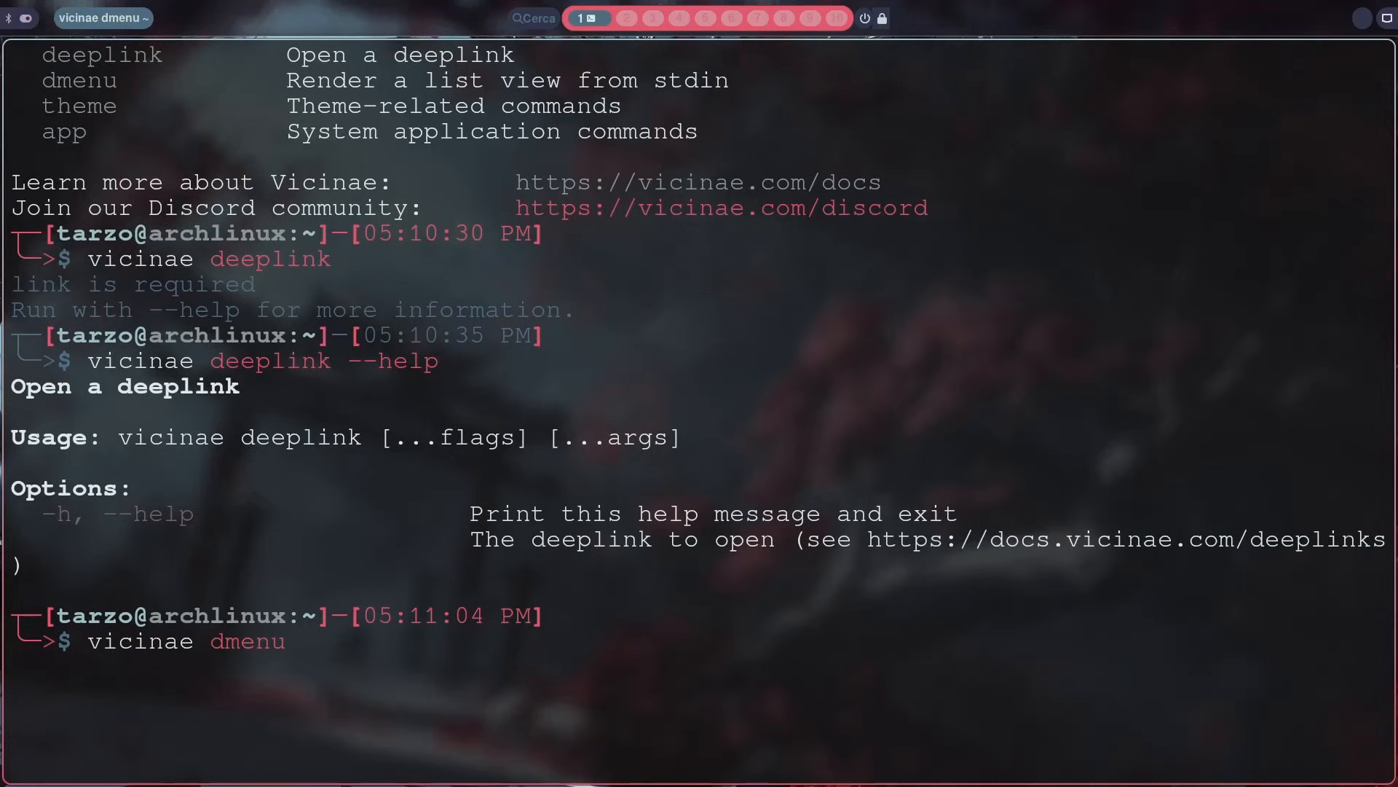
text(firefox)
key(Return)
key(ctrl+c)
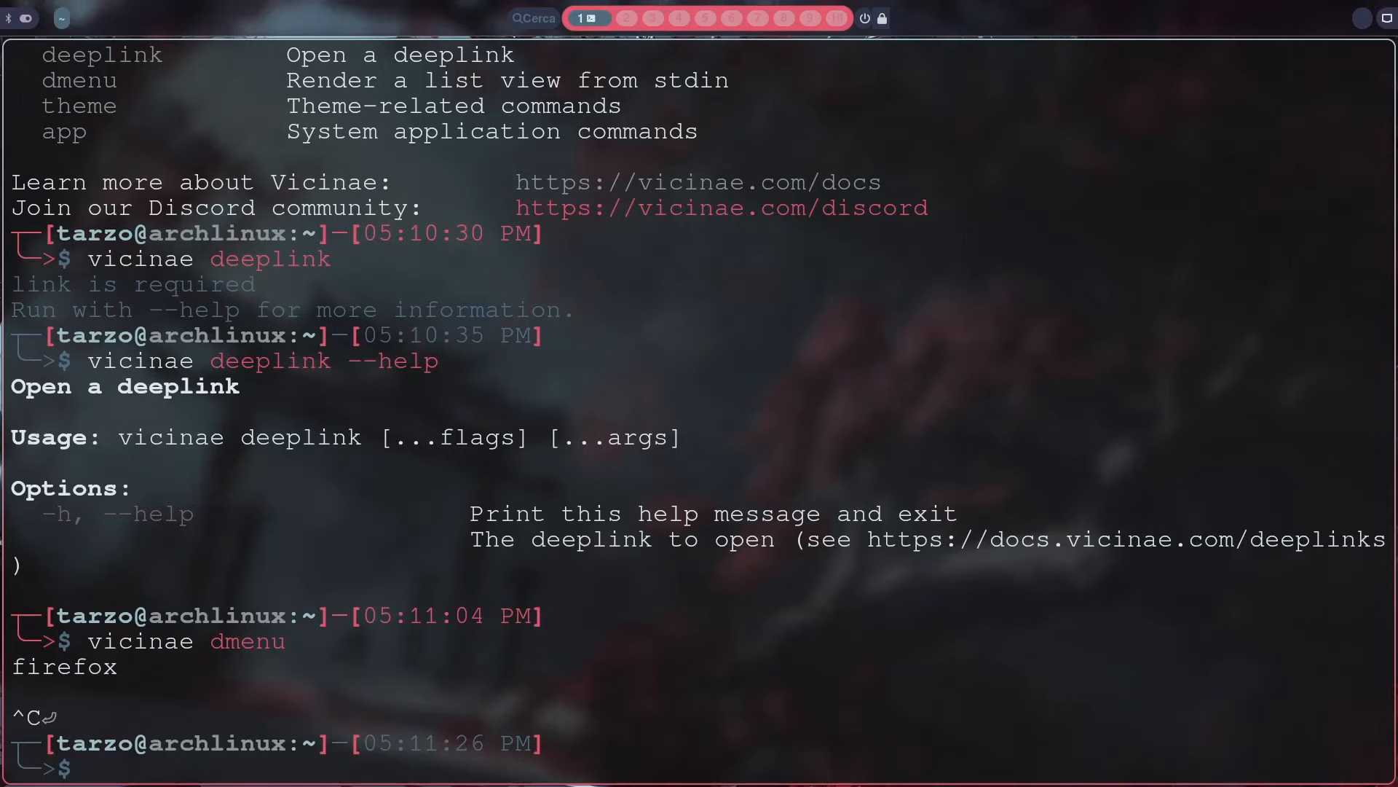
Step: Try to open Firefox from the terminal with the command vicinae app firefox
key(Up)
key(BackSpace)
key(BackSpace)
key(BackSpace)
key(BackSpace)
key(BackSpace)
text(app firefo)
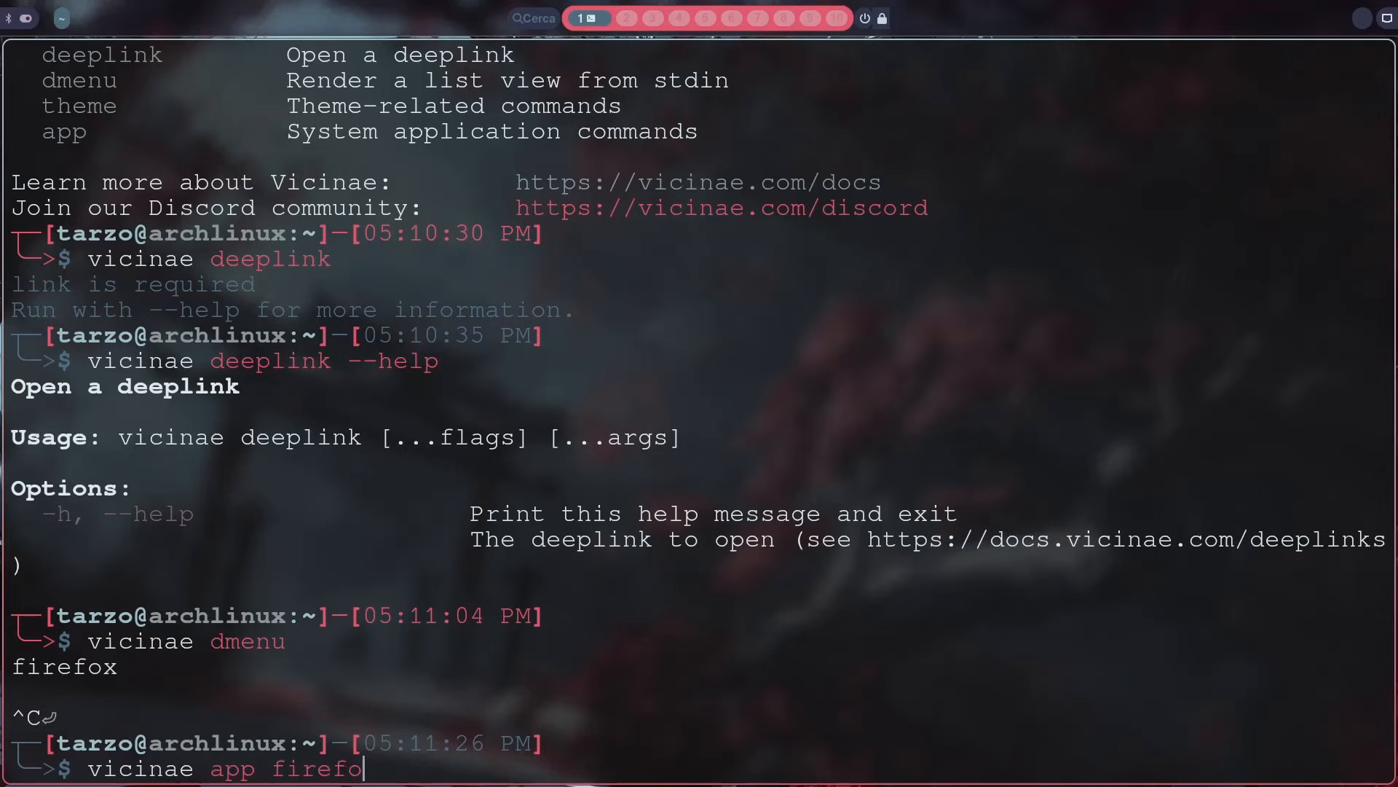
text(x)
key(Return)
Step: Run vicinae app without arguments to print its usage and subcommands
key(Up)
key(BackSpace)
key(BackSpace)
key(BackSpace)
key(BackSpace)
key(BackSpace)
key(BackSpace)
key(BackSpace)
key(BackSpace)
key(Return)
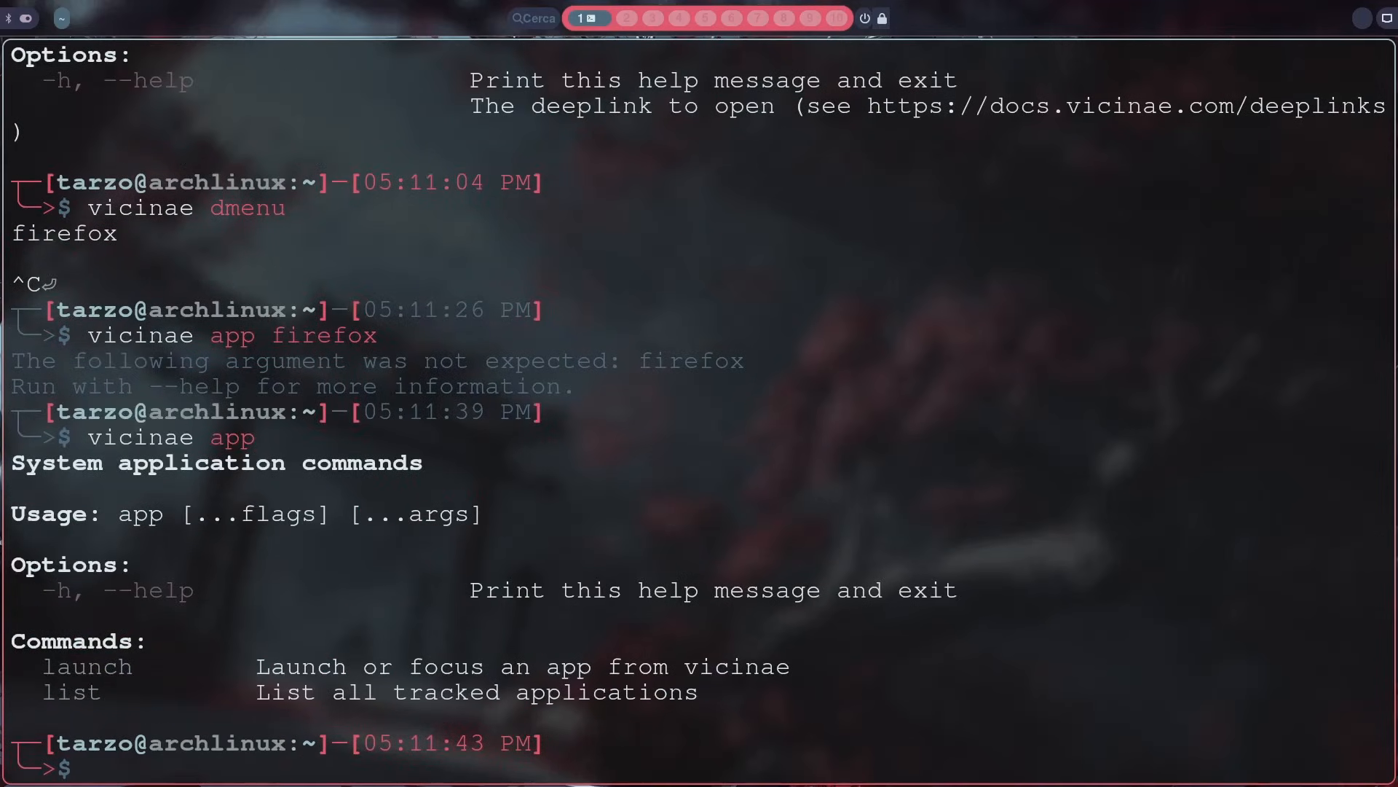
Step: Run vicinae app list to print all tracked applications
key(Up)
text(list)
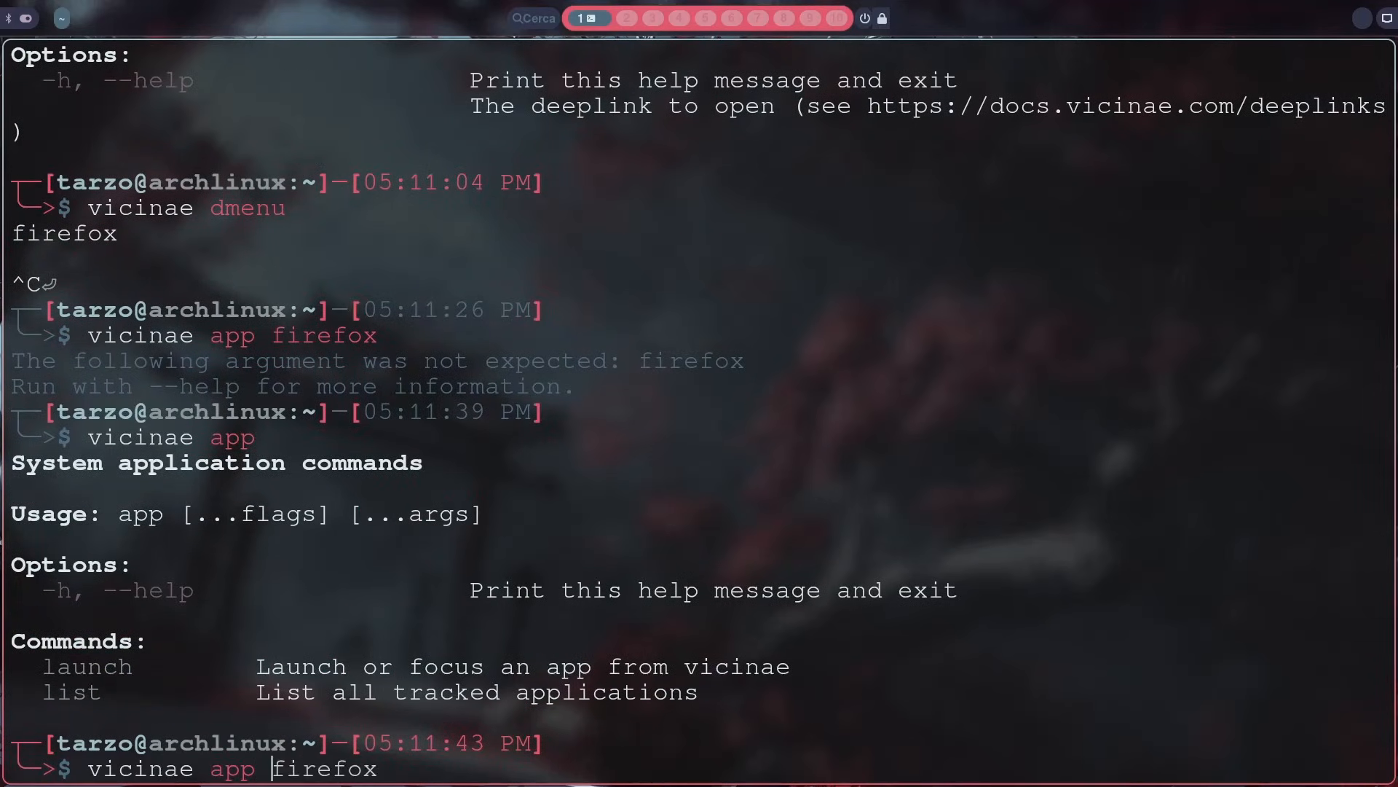
key(Return)
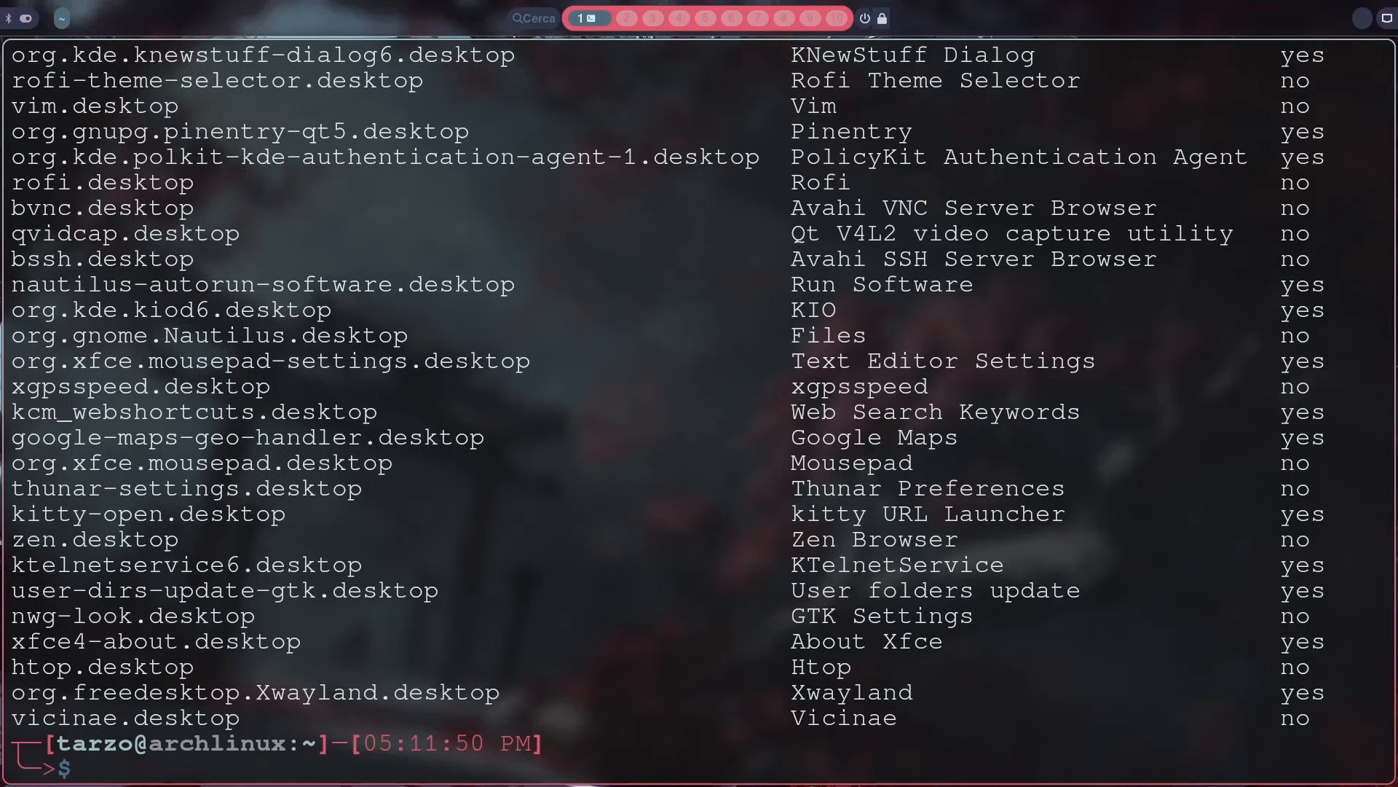
Step: Start Firefox with the command vicinae app launch firefox, and close the browser window
key(Up)
key(BackSpace)
key(BackSpace)
key(BackSpace)
key(BackSpace)
key(BackSpace)
text(la)
text(unch firefox)
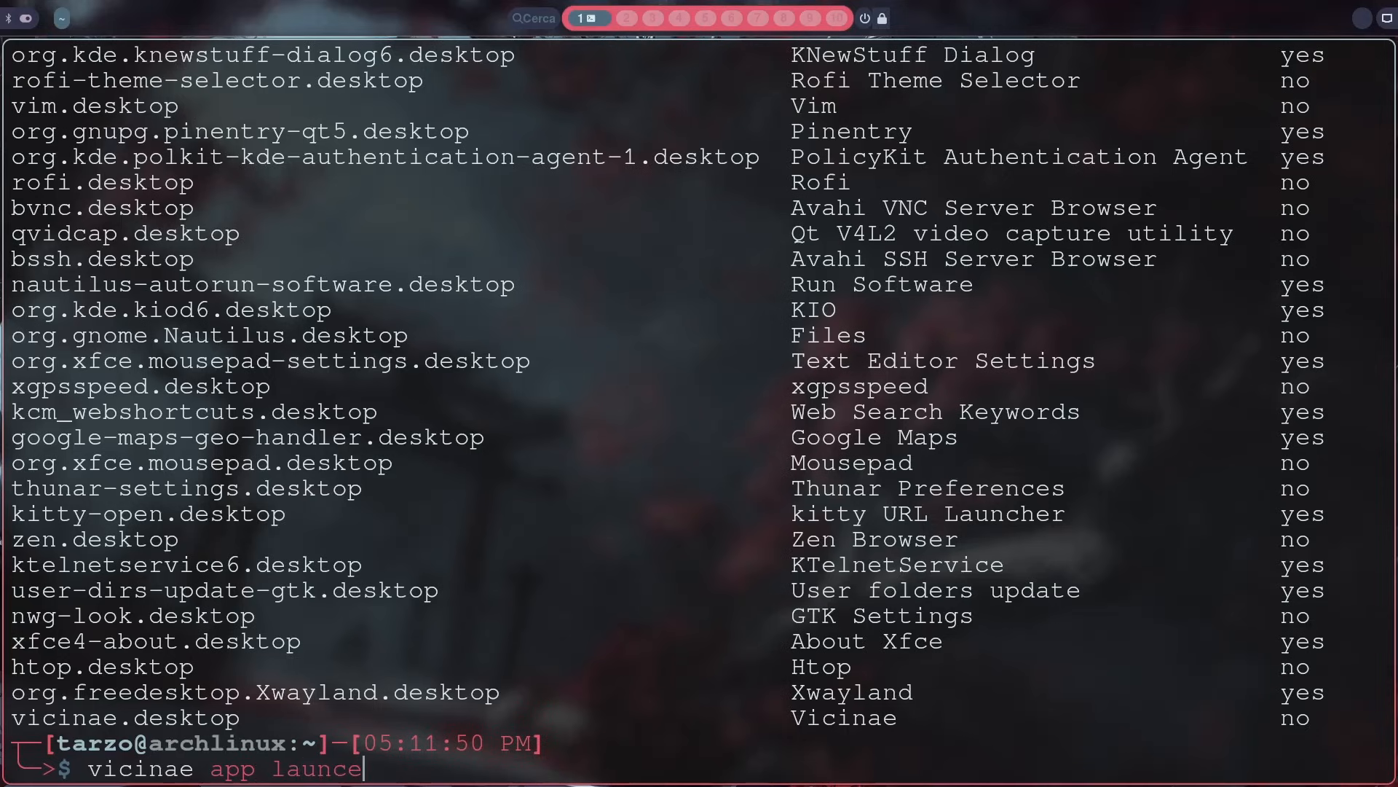
key(Return)
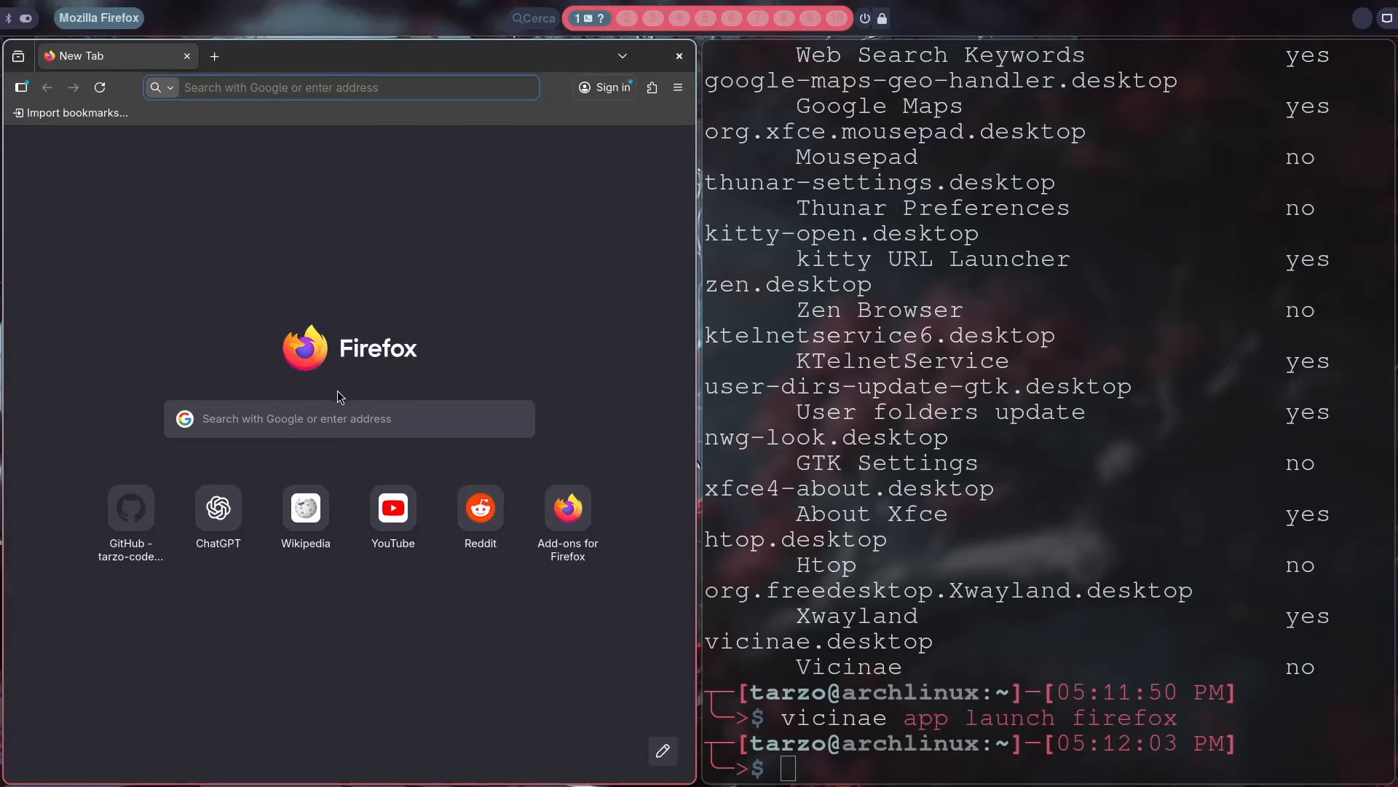
click(676, 266)
key(super+q)
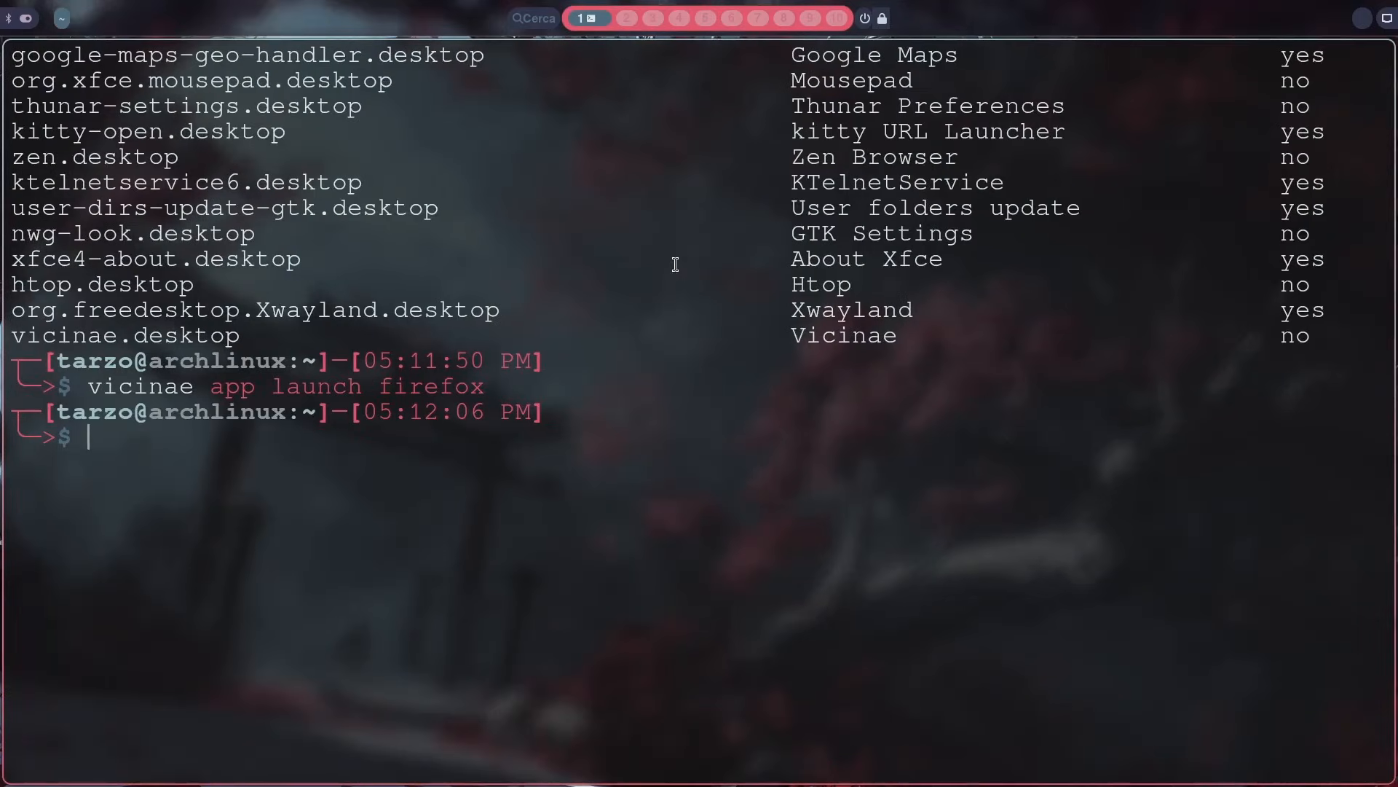
Step: Review the desktop entry names in the printed application list and clear the terminal
scroll(461, 345, up, 7)
scroll(197, 317, up, 3)
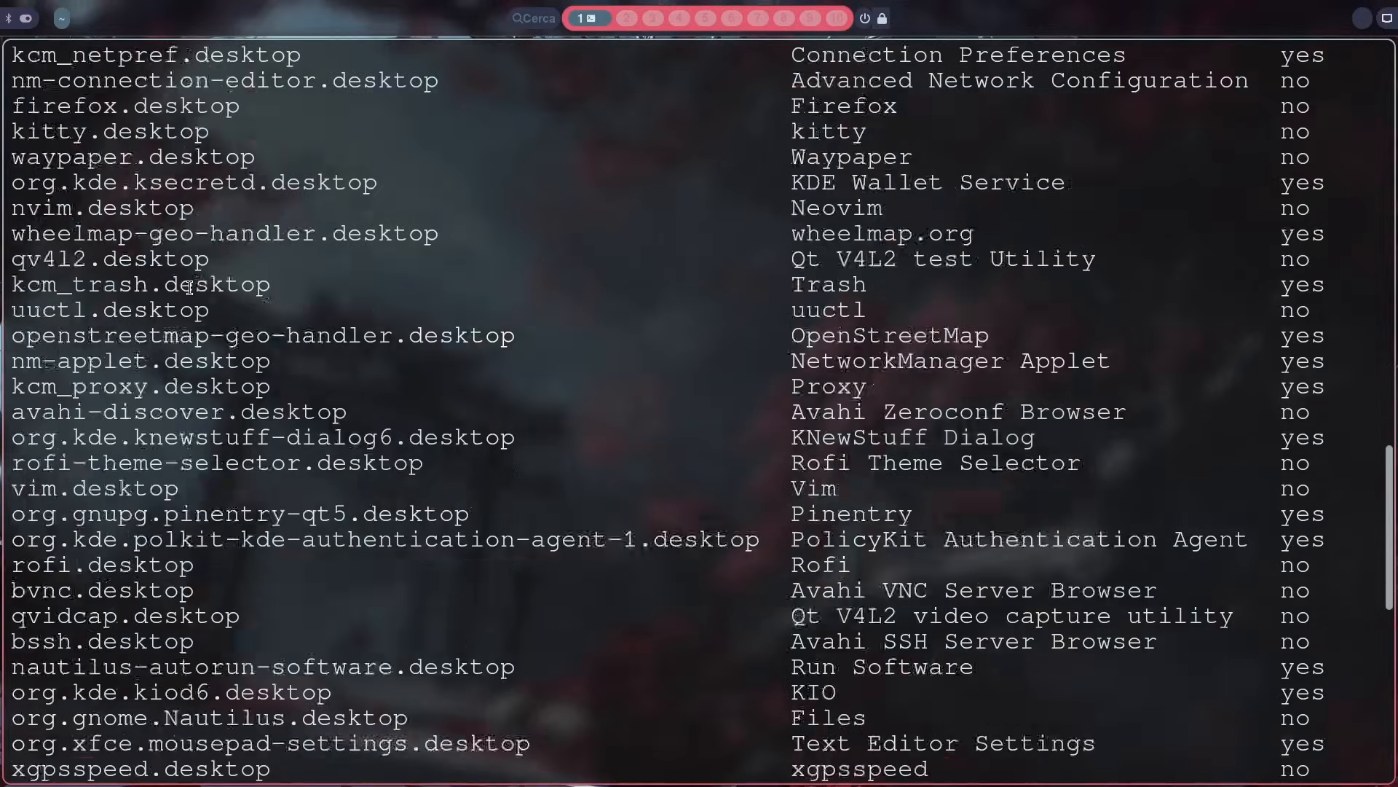
scroll(197, 313, down, 8)
scroll(193, 281, up, 2)
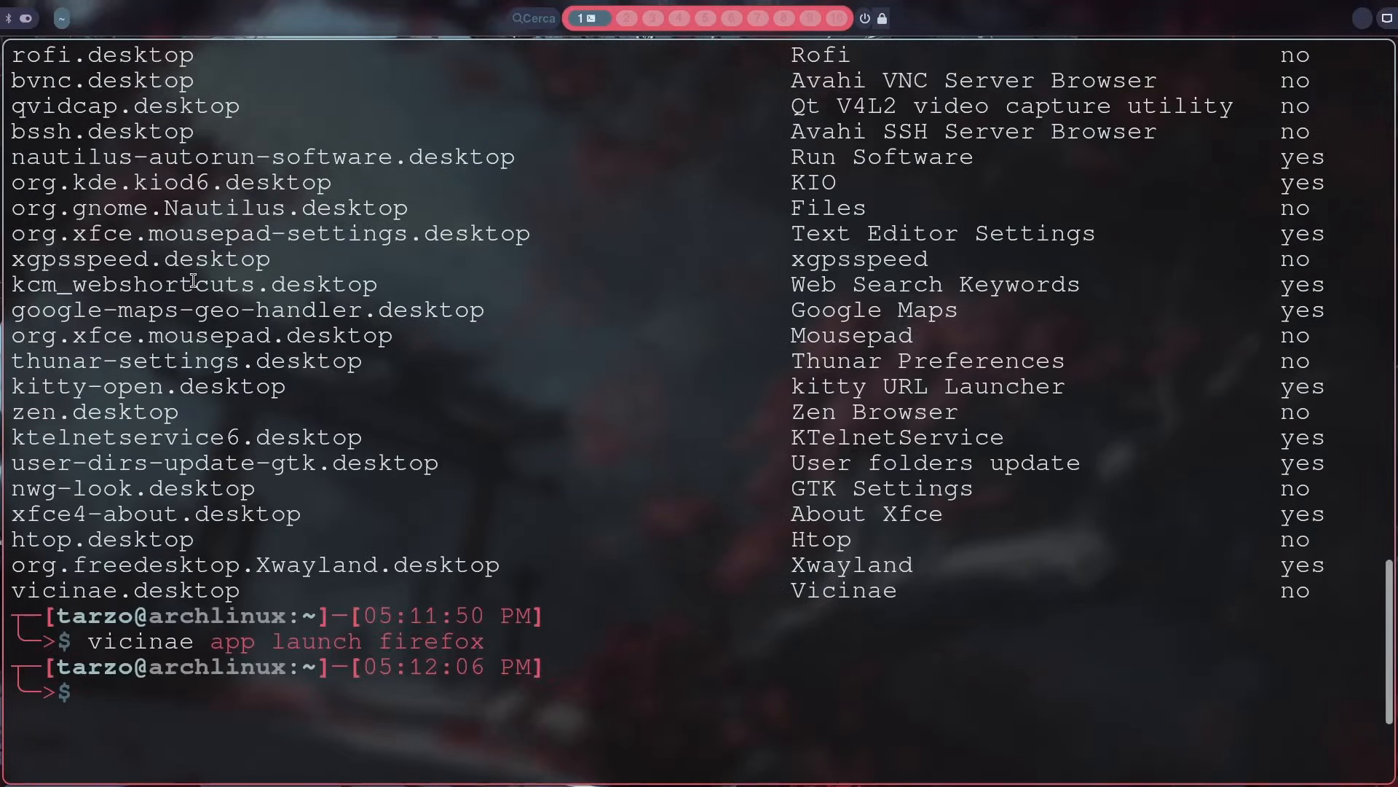
text(clear)
key(Return)
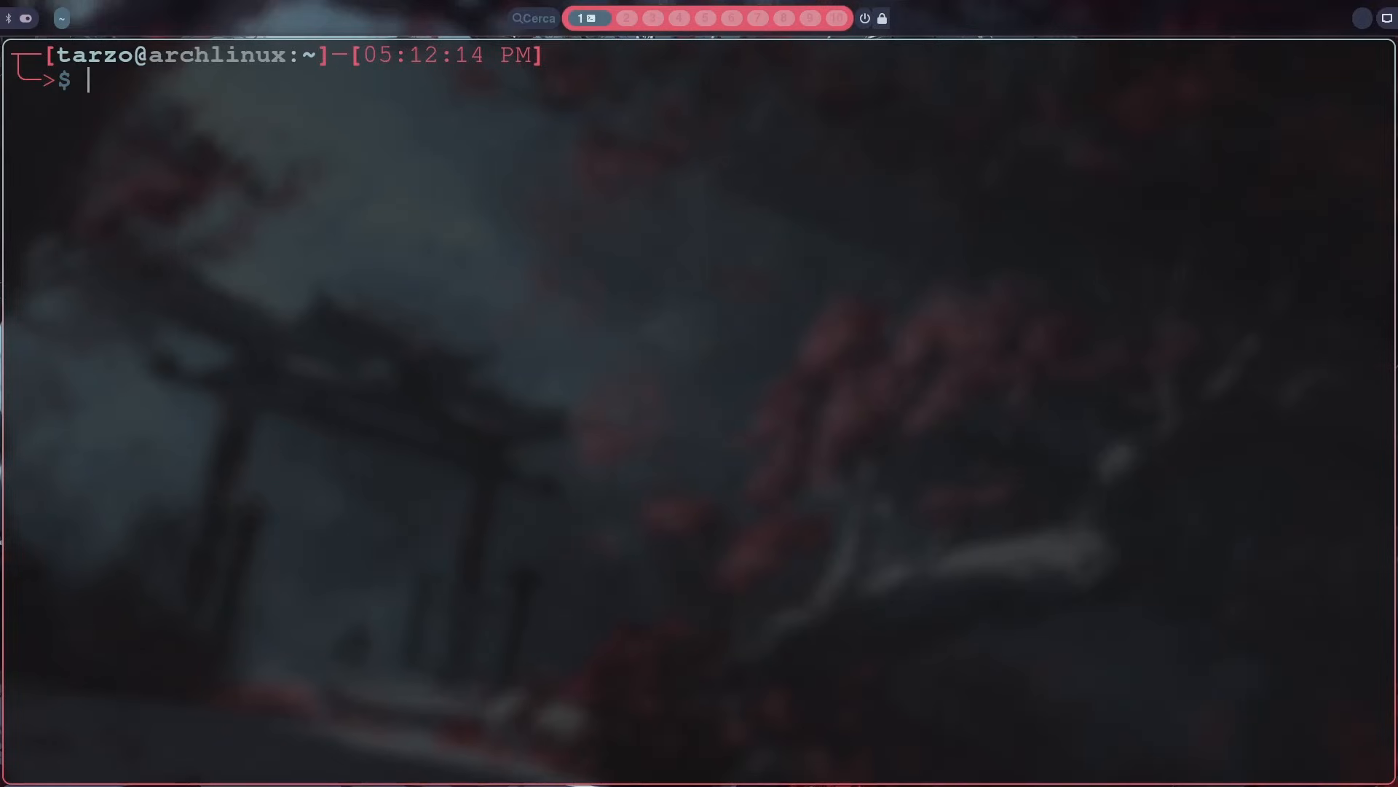
text(clear)
key(Return)
Step: Open the Vicinae launcher and browse its suggestions and built-in commands
key(super+space)
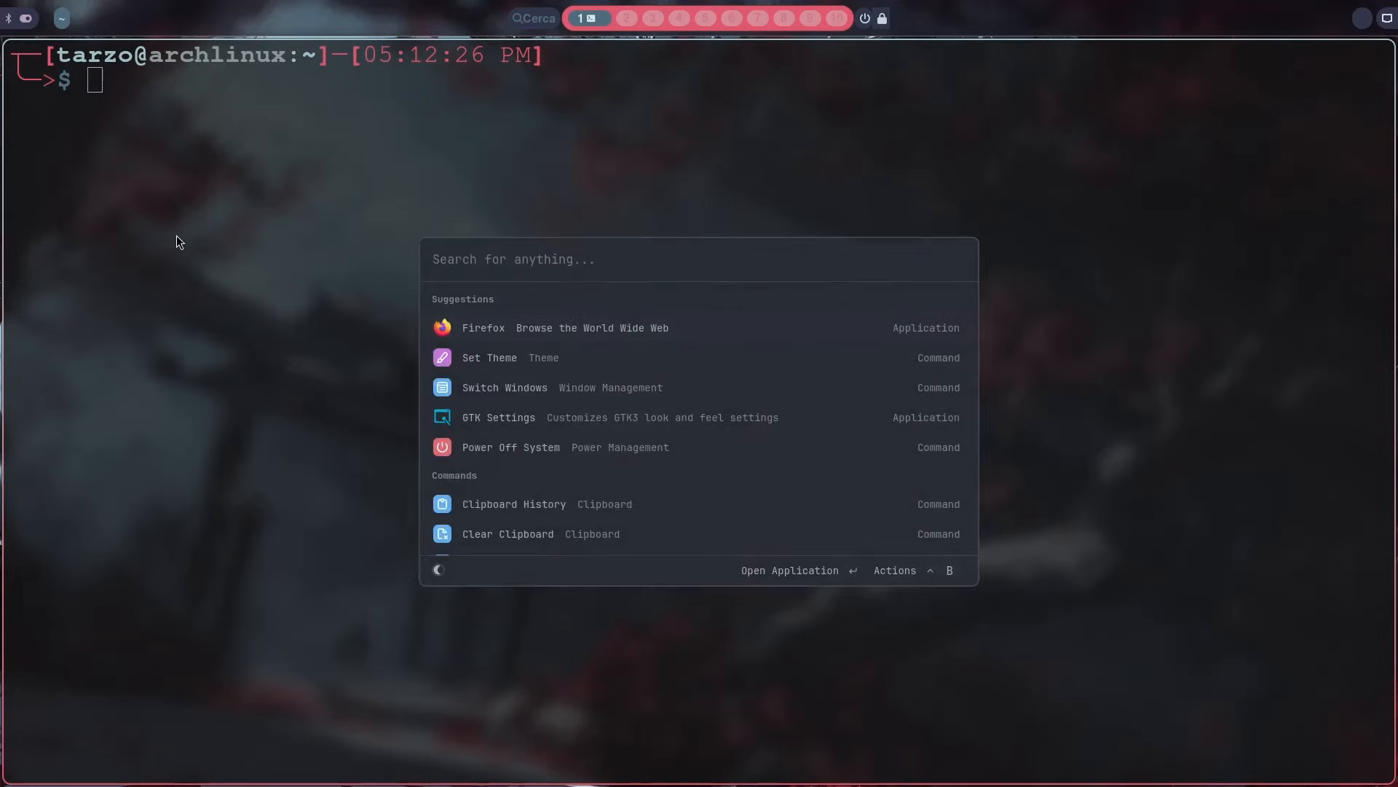
key(Down)
key(Down)
key(Down)
key(Down)
key(Down)
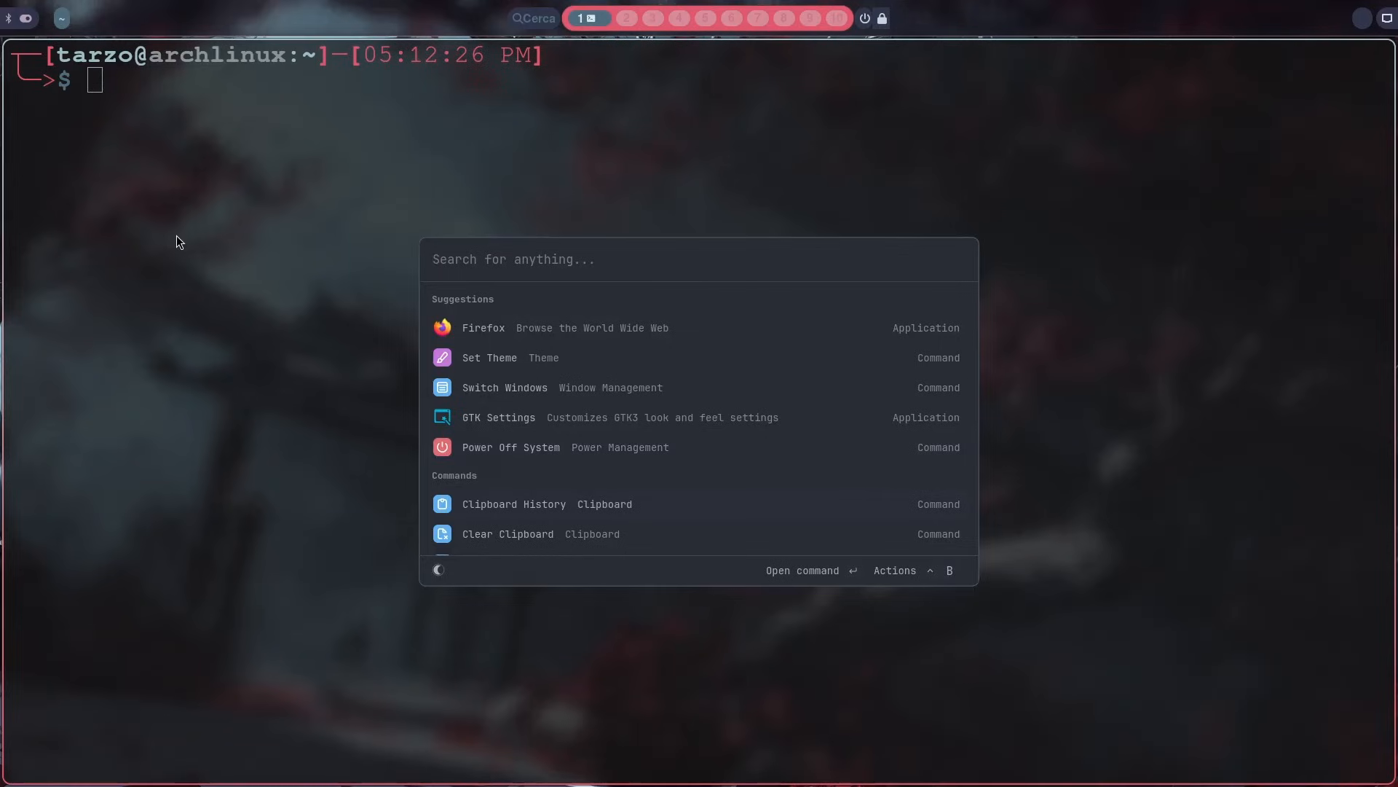
key(Down)
key(Down)
key(Down)
key(Down)
key(Down)
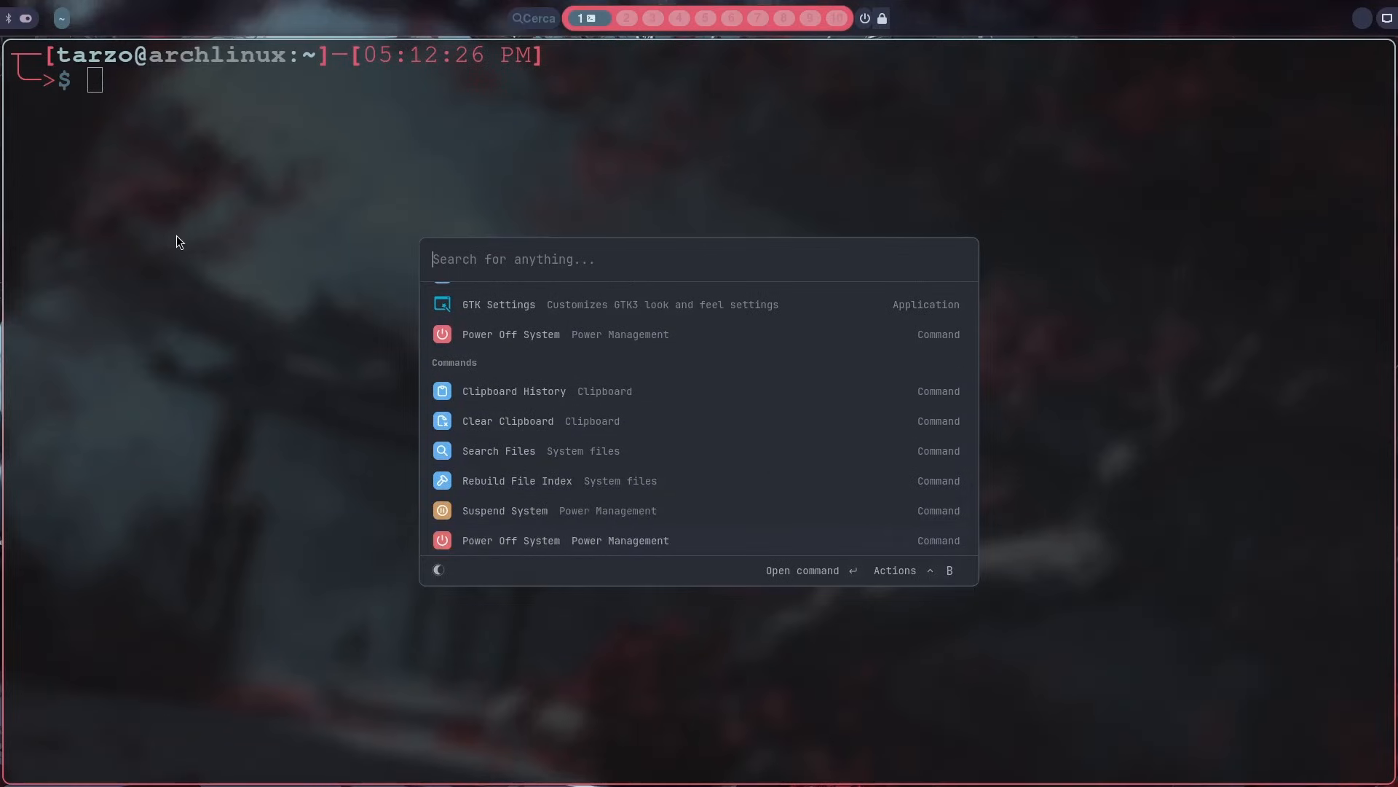
key(Down)
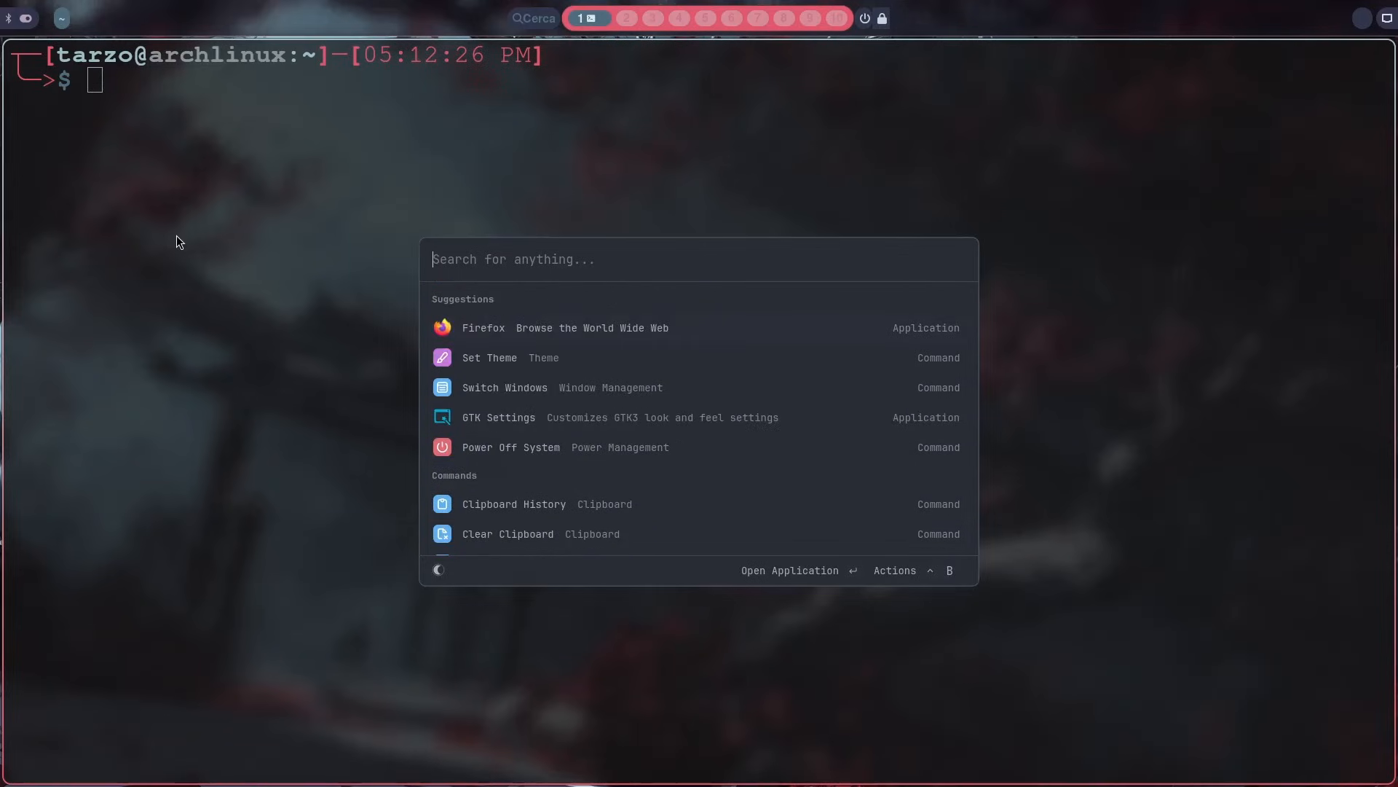
Step: Search the launcher for setti and run the Open Vicinae Settings command
text(setti)
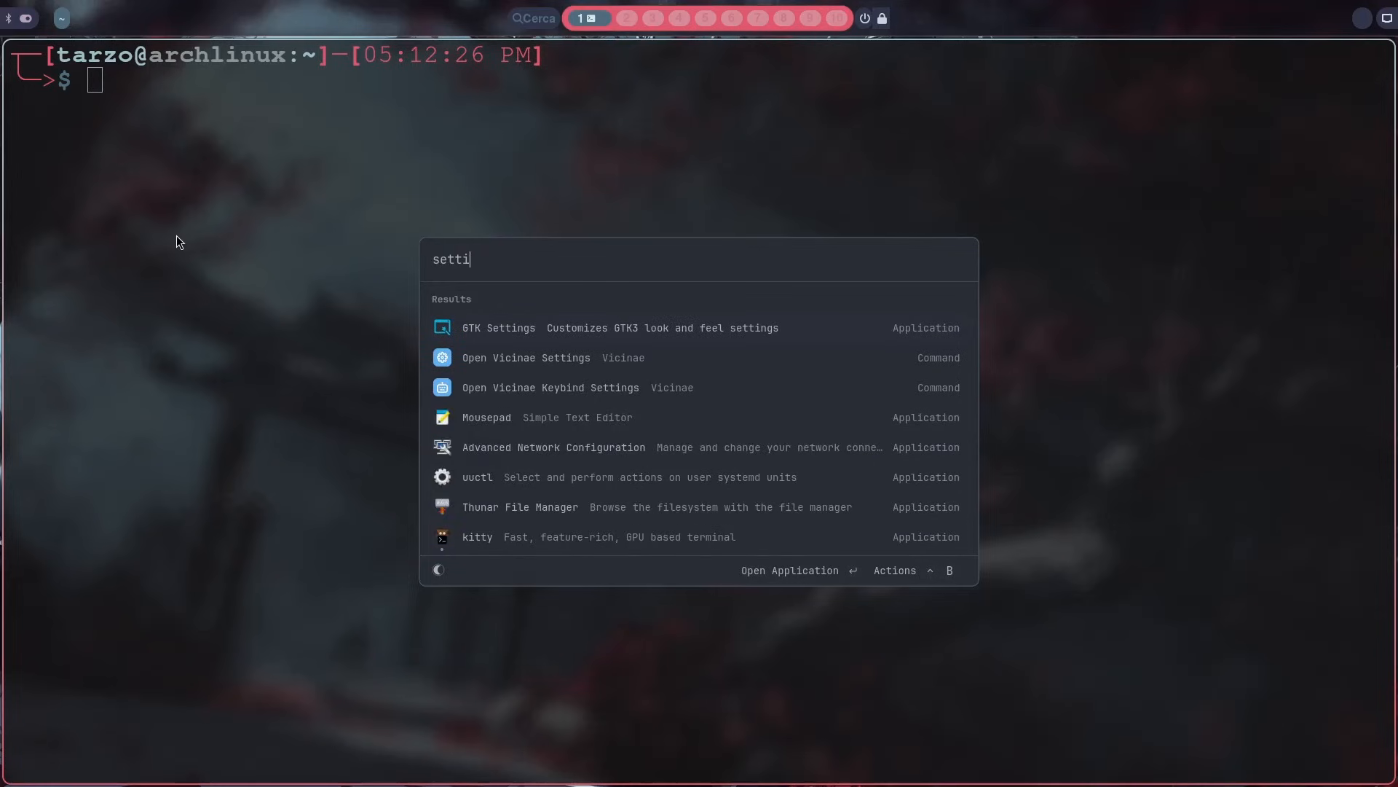
key(Down)
key(Return)
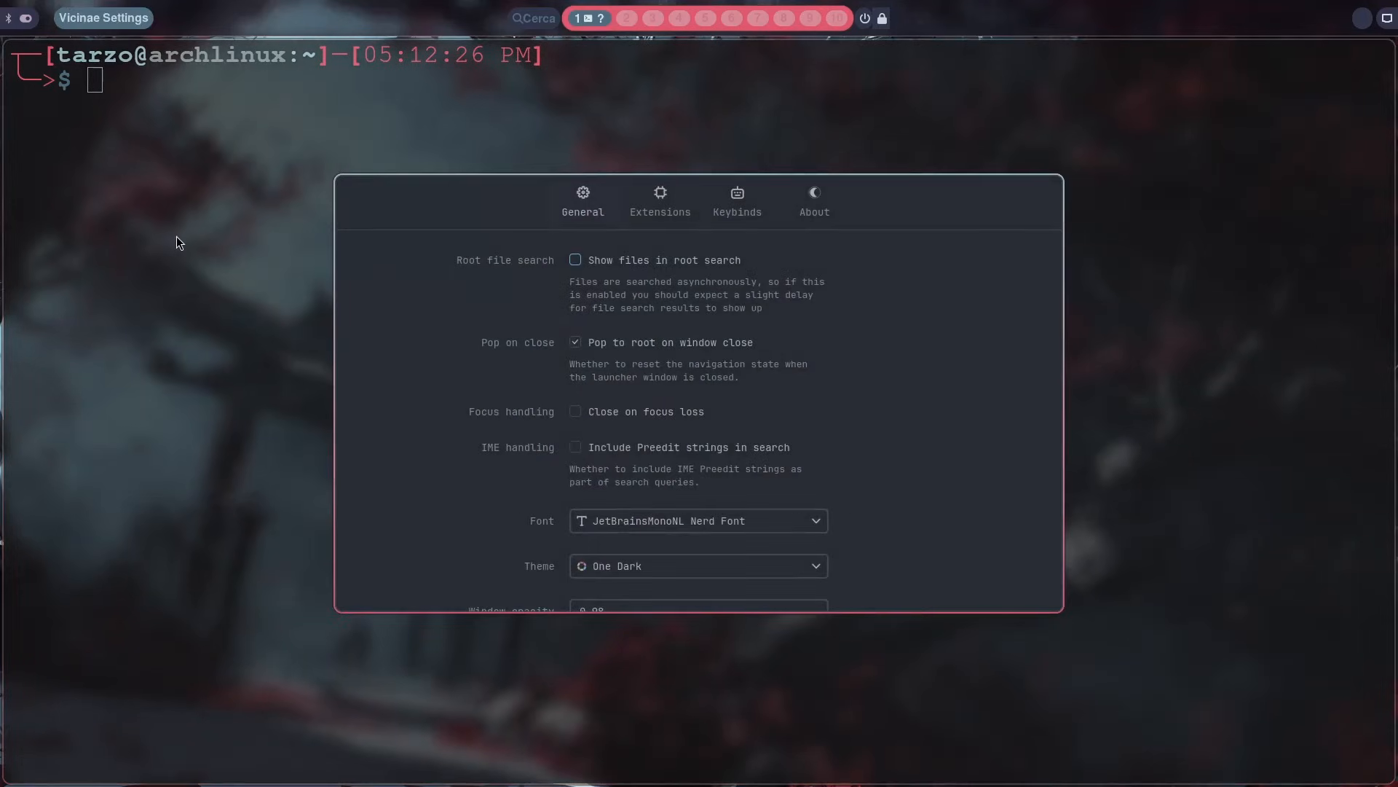
Step: Set the icon theme to Tela red in the general Vicinae settings
scroll(614, 269, down, 2)
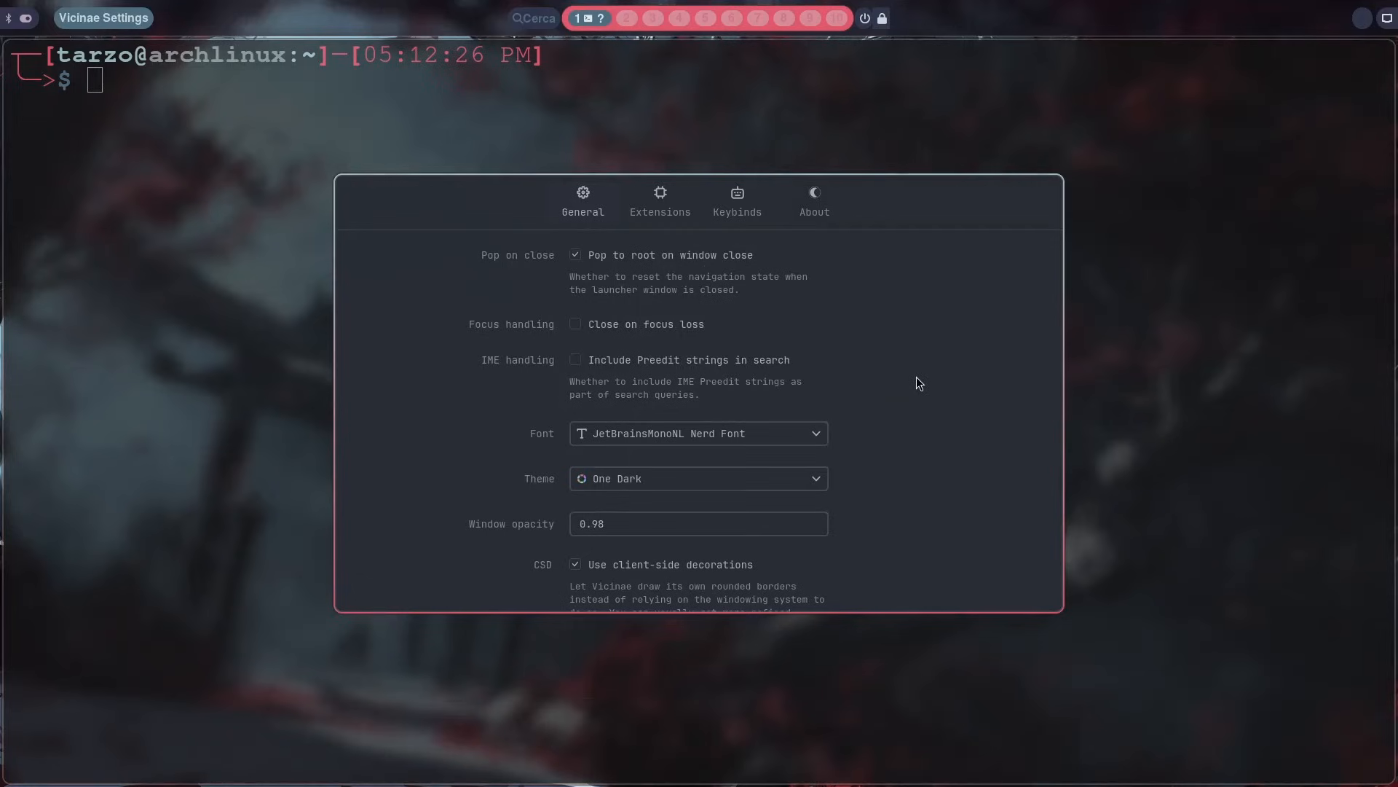
scroll(920, 382, down, 4)
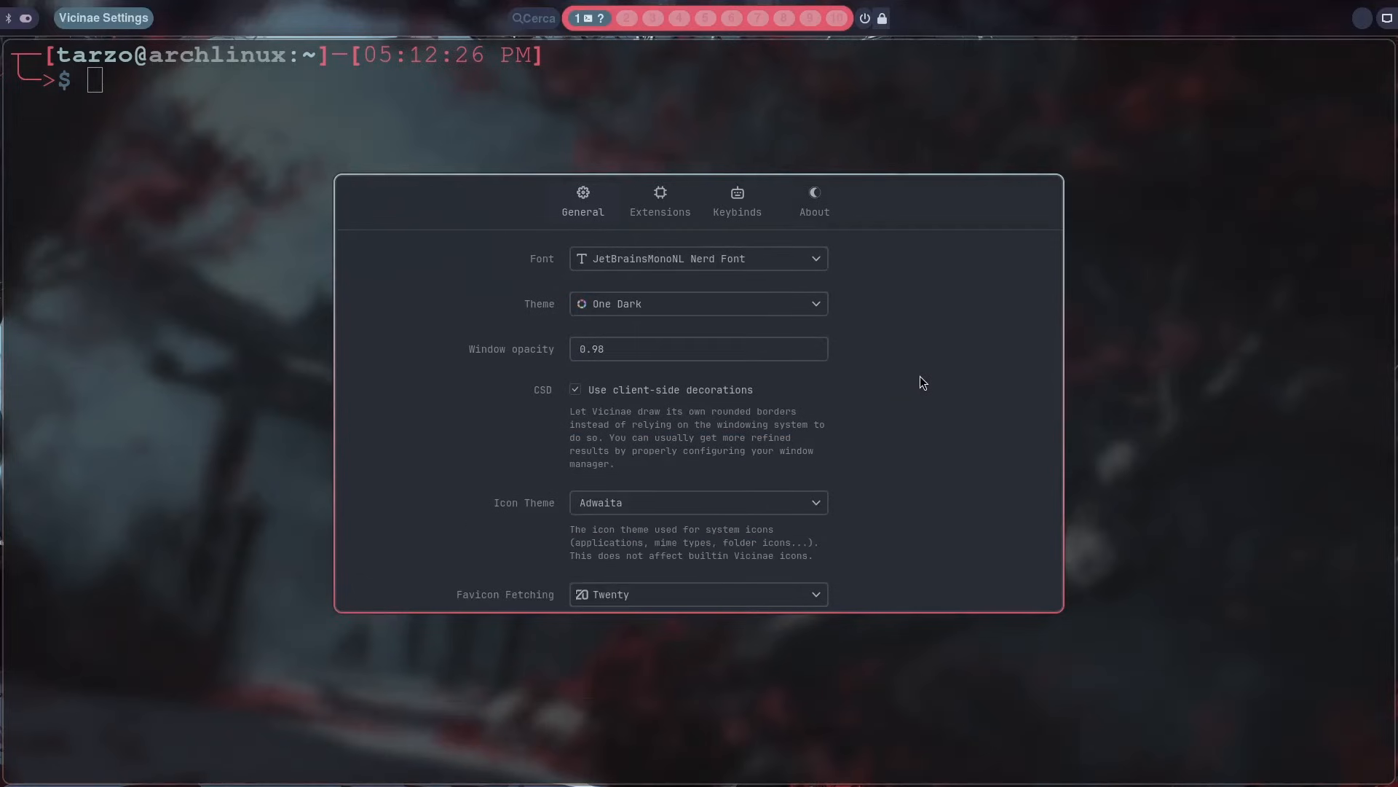
click(819, 502)
scroll(781, 654, down, 3)
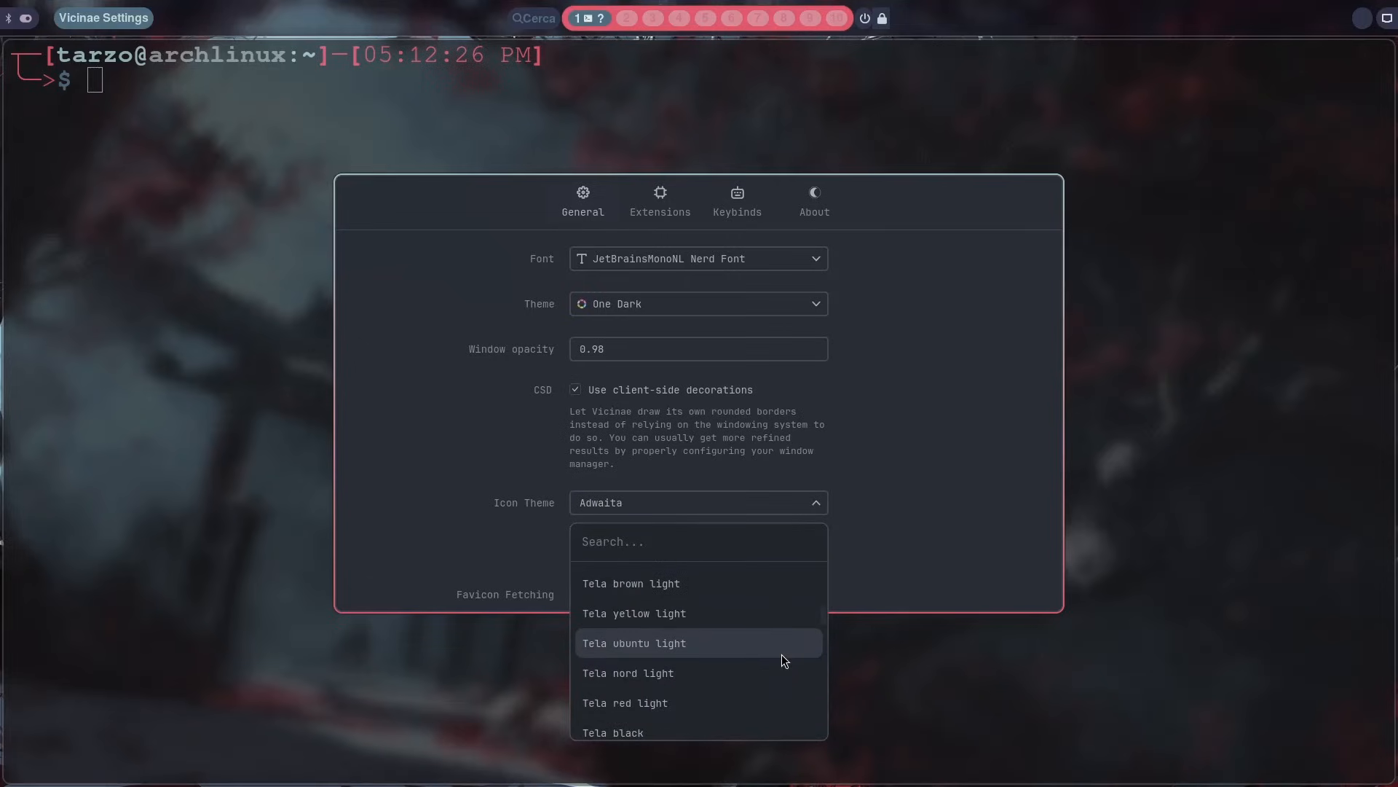
scroll(785, 652, up, 5)
scroll(762, 632, down, 5)
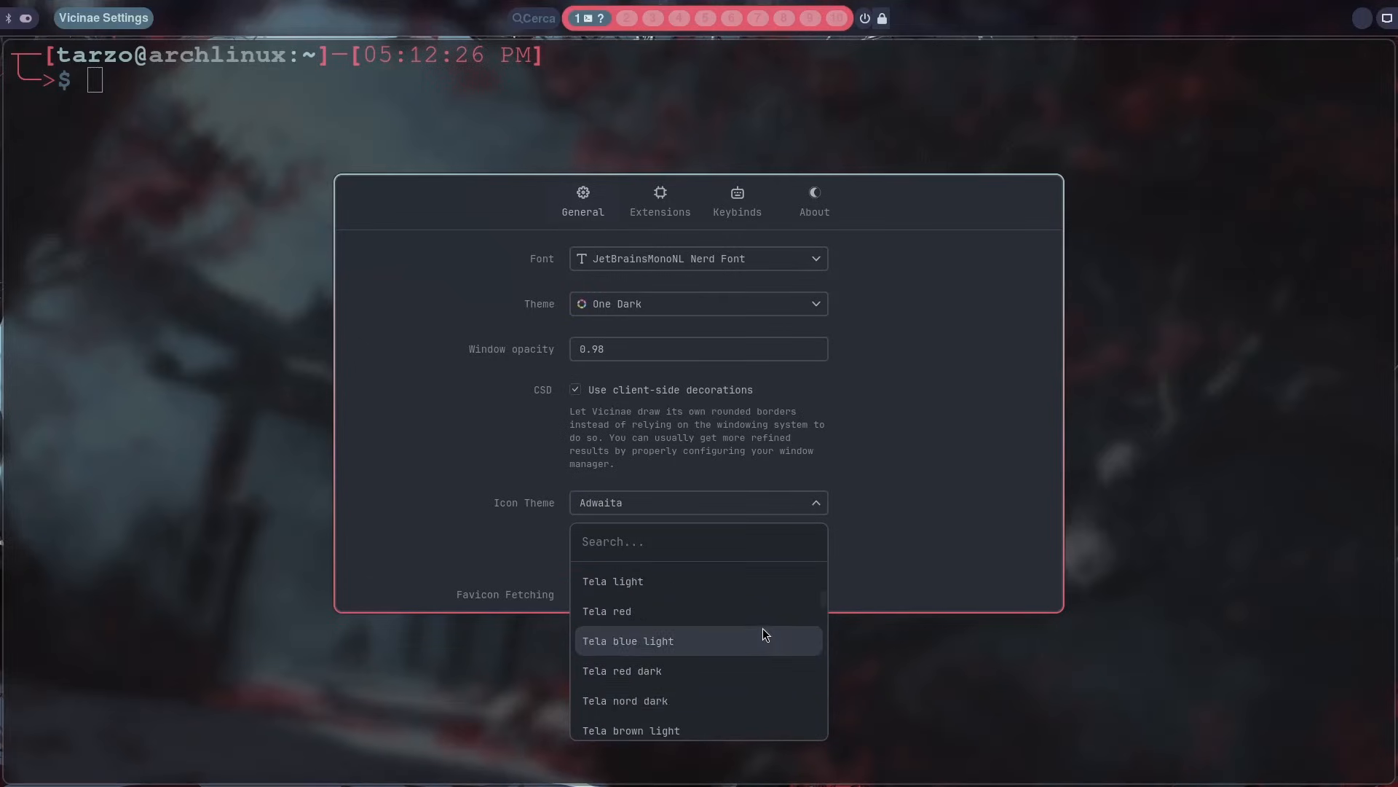
scroll(721, 613, up, 3)
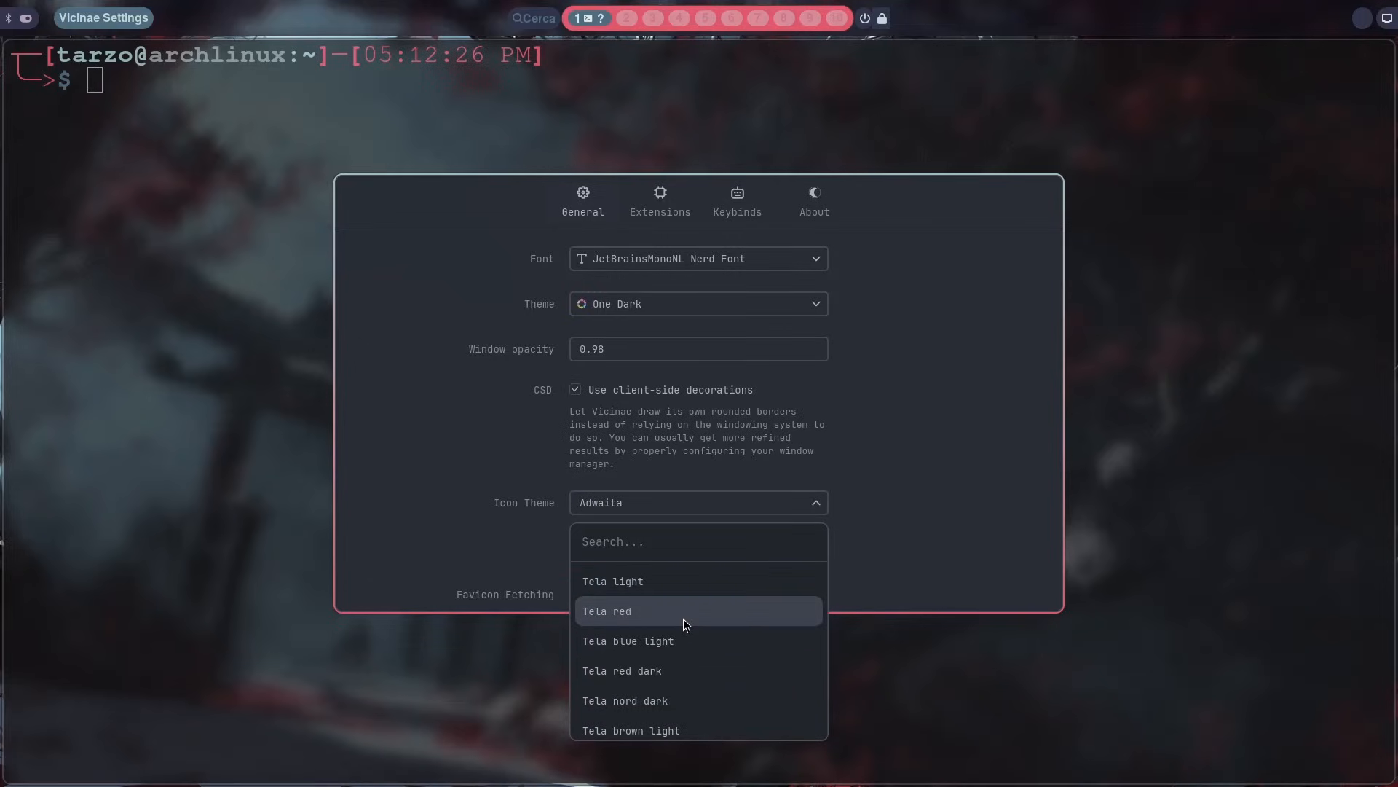
click(684, 618)
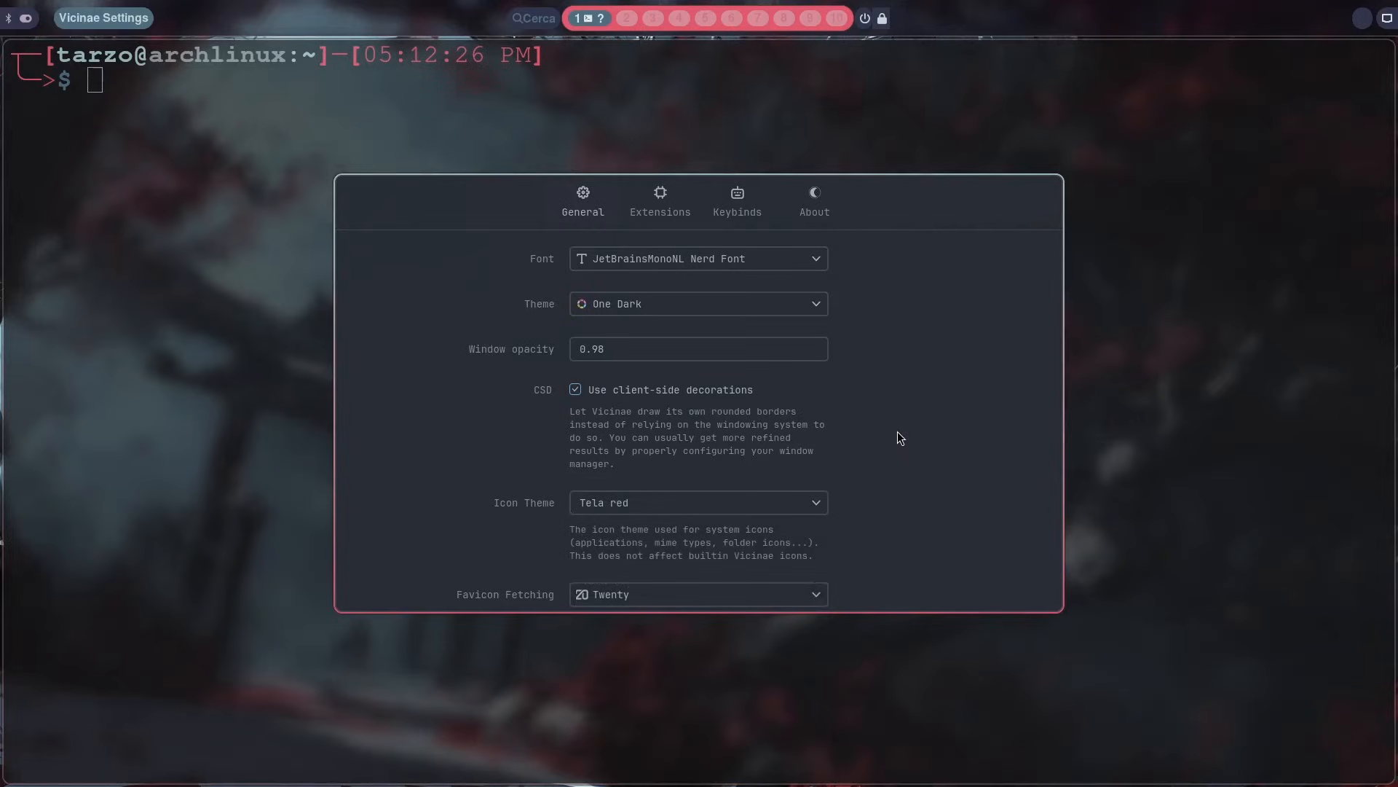
Step: Close the settings window, reopen the launcher, and search for fth to check the application icons
key(super+q)
key(super+space)
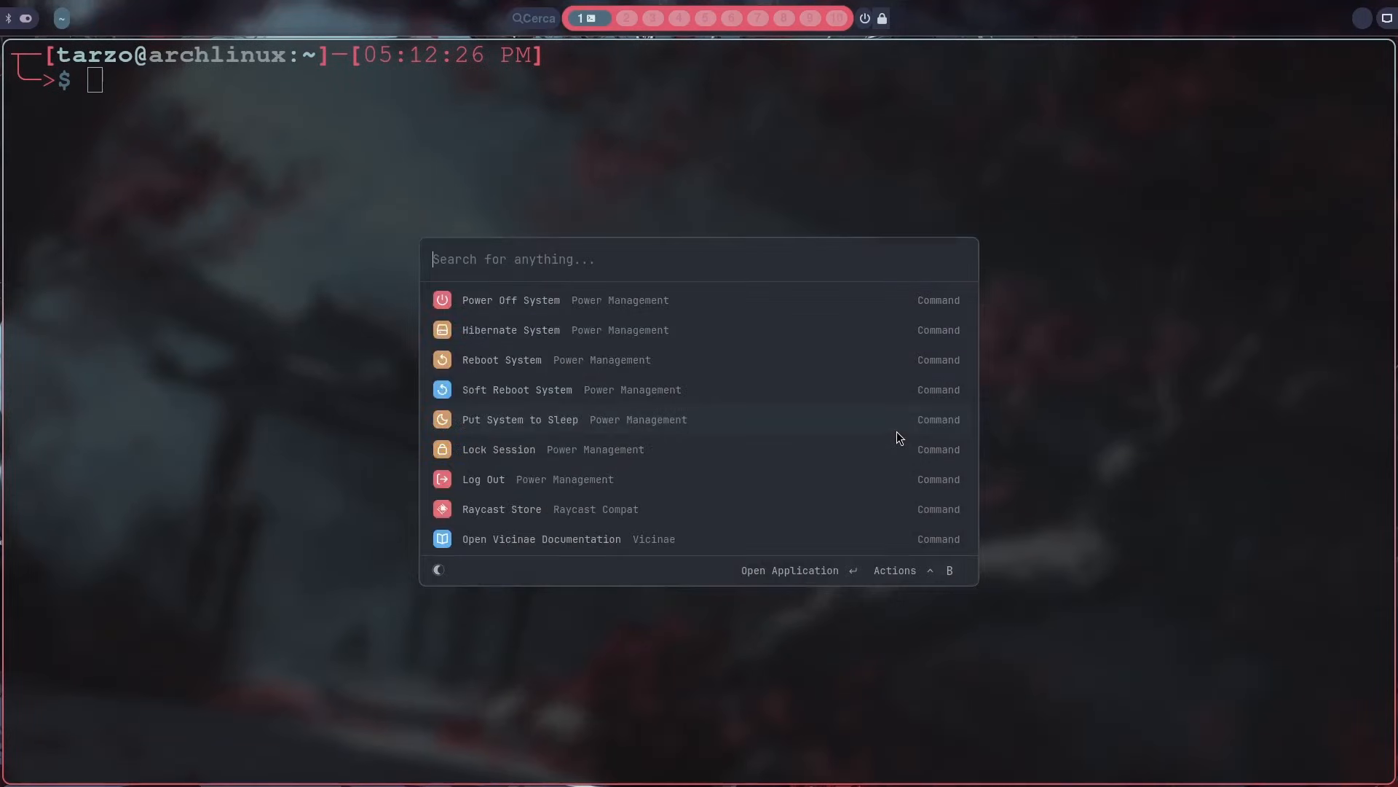
text(fth)
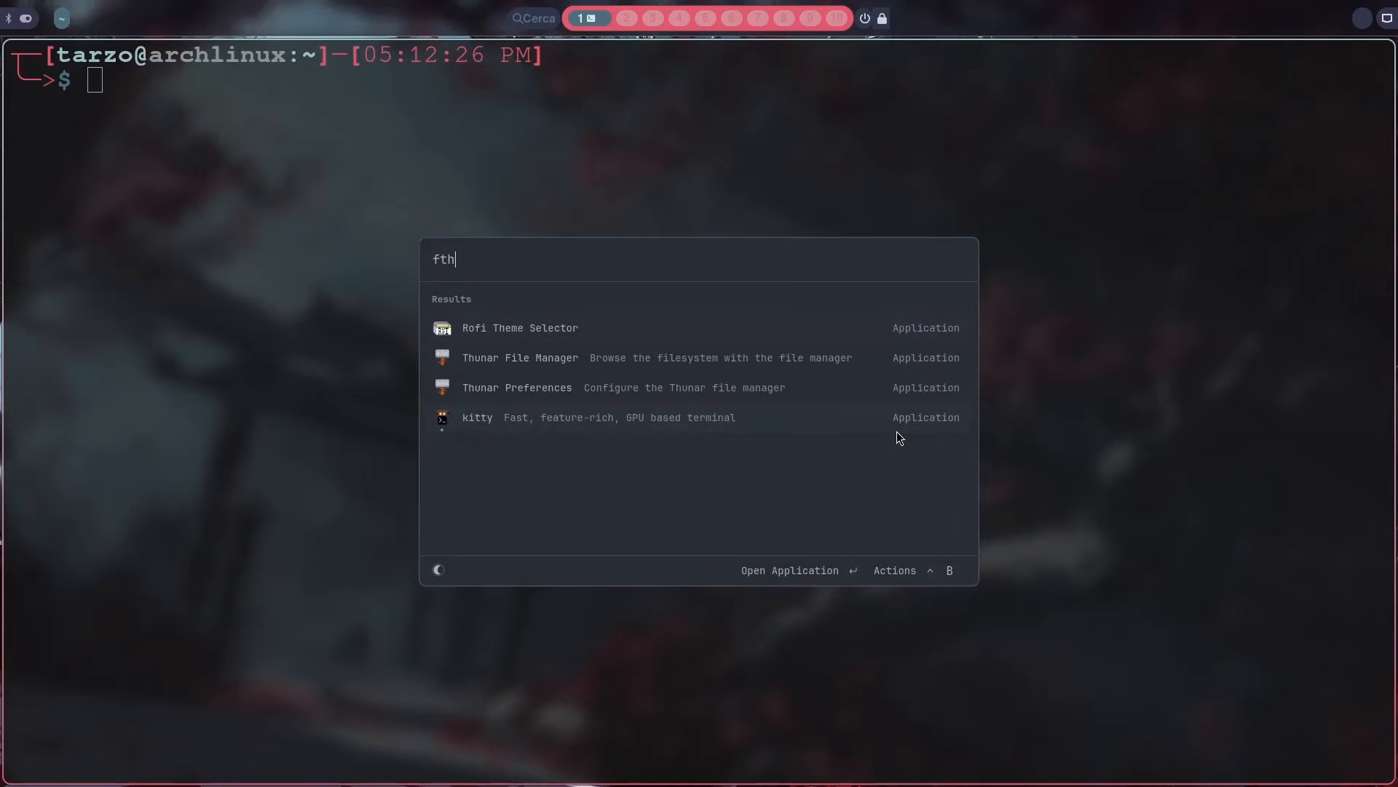
Step: Replace the launcher search with se and run the Open Vicinae Settings command
key(BackSpace)
key(BackSpace)
key(BackSpace)
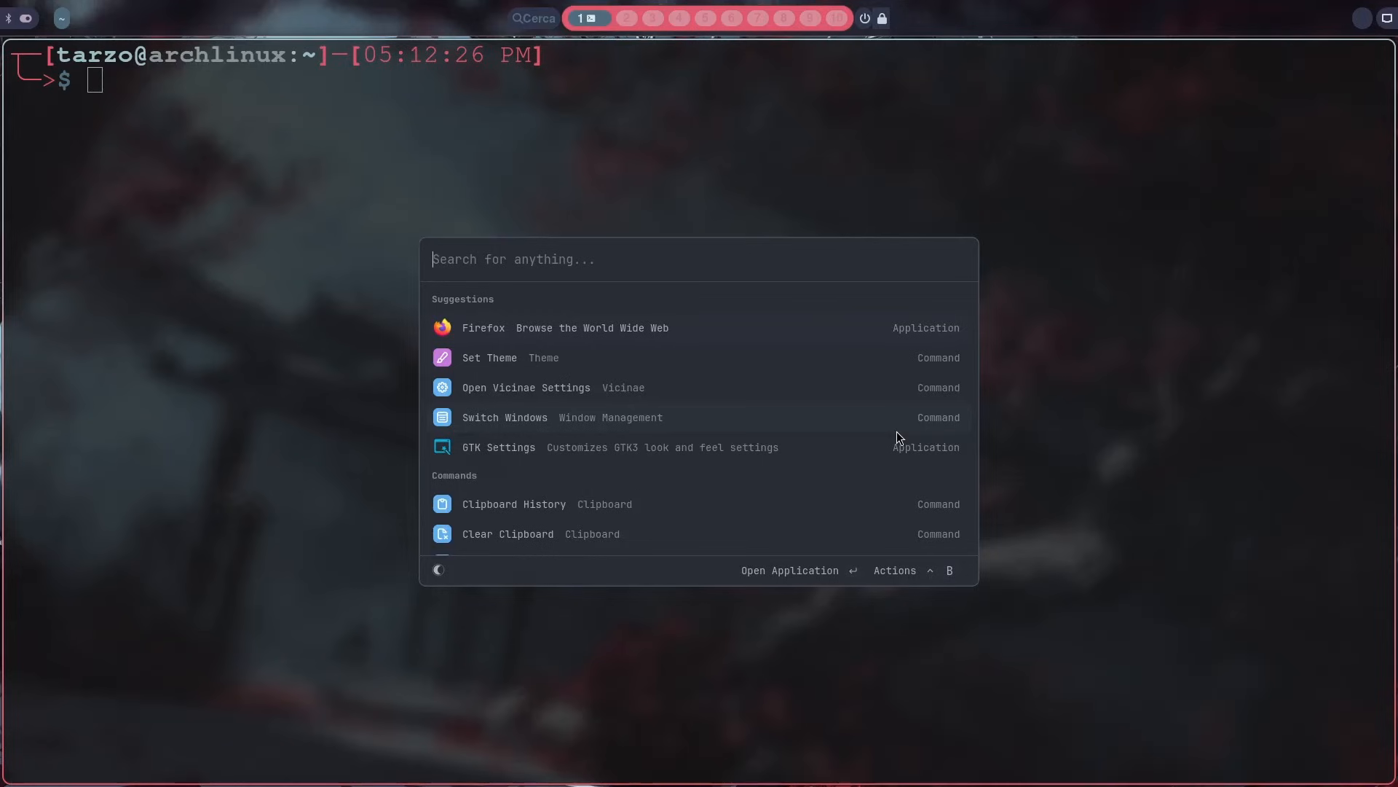
text(se)
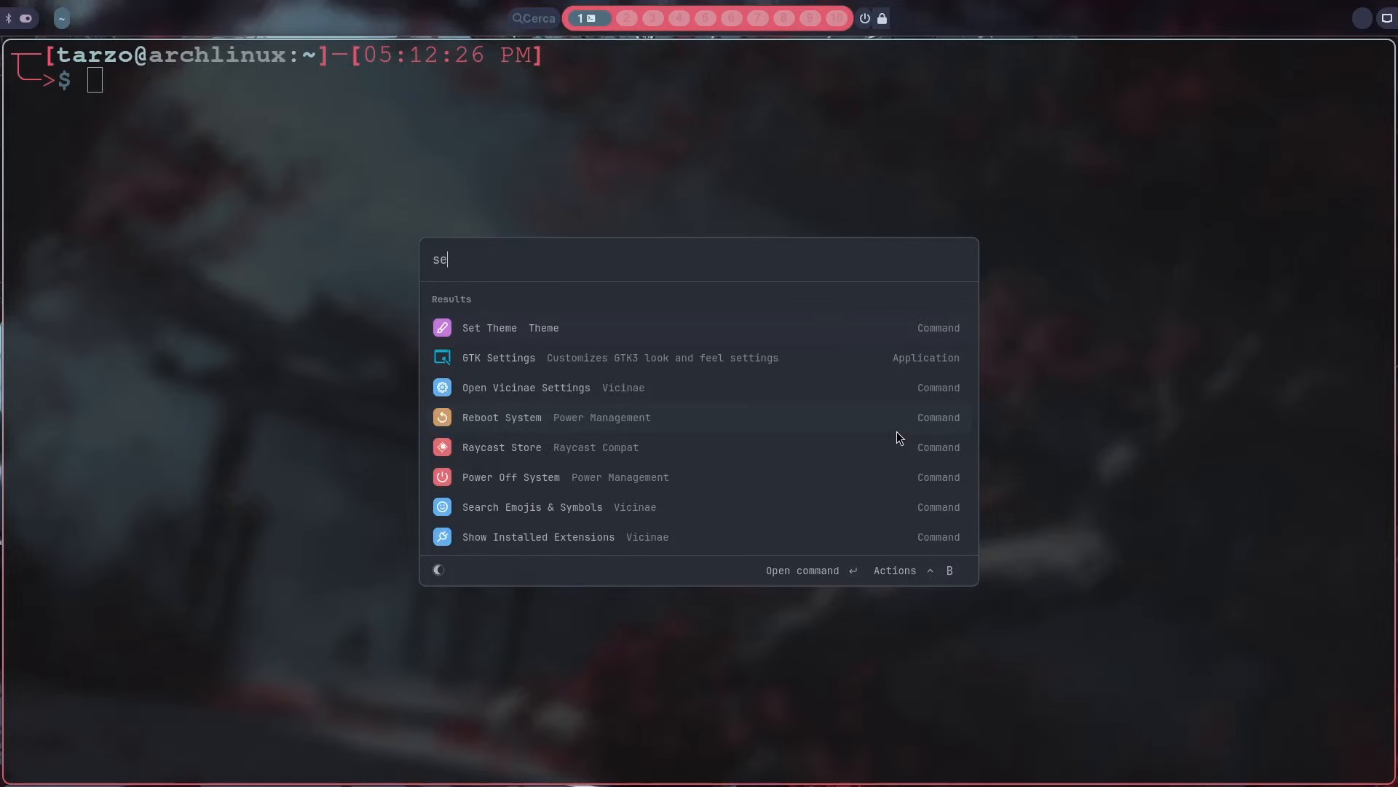
key(Down)
key(Down)
key(Return)
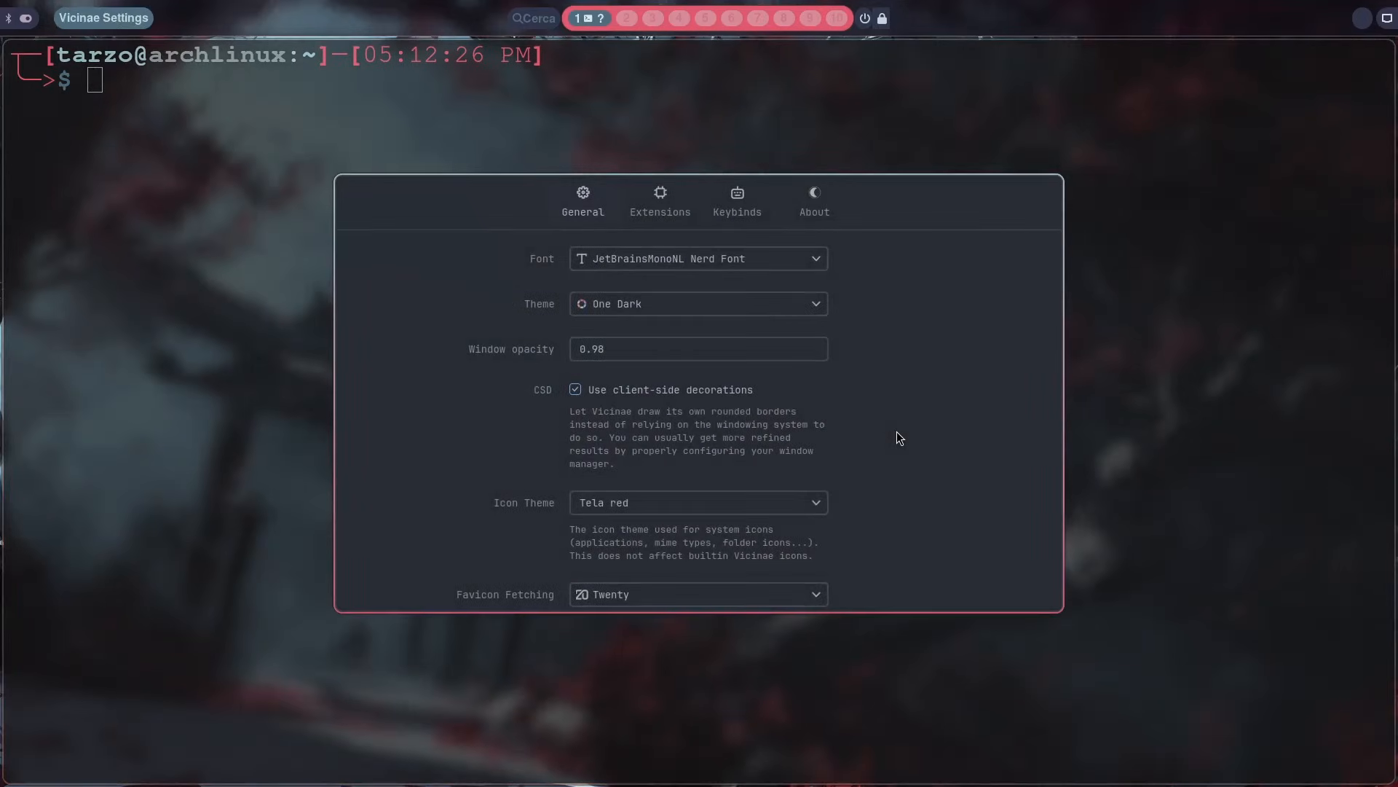
Step: Examine the favicon fetching and keybinding scheme choices and the font size option in the general settings
scroll(865, 421, down, 2)
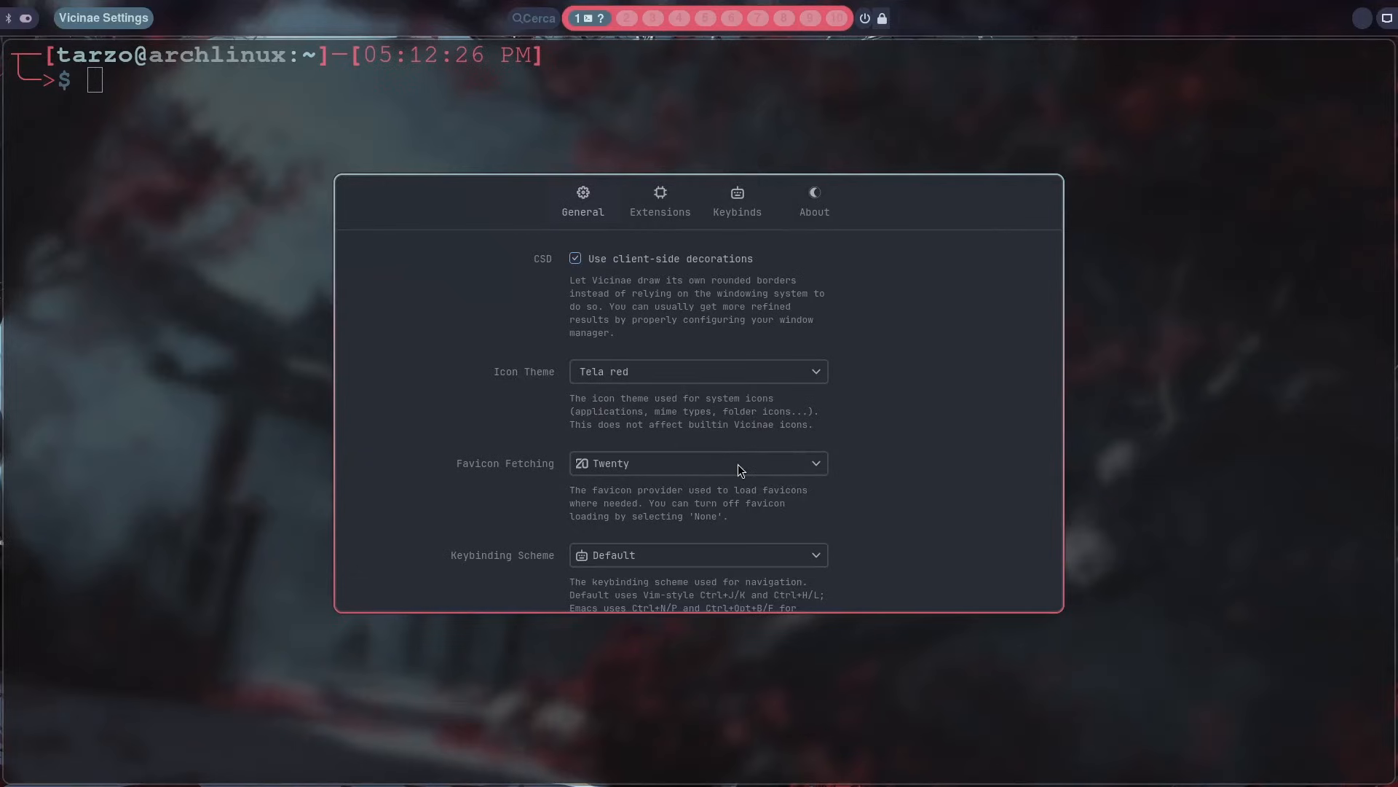
click(785, 470)
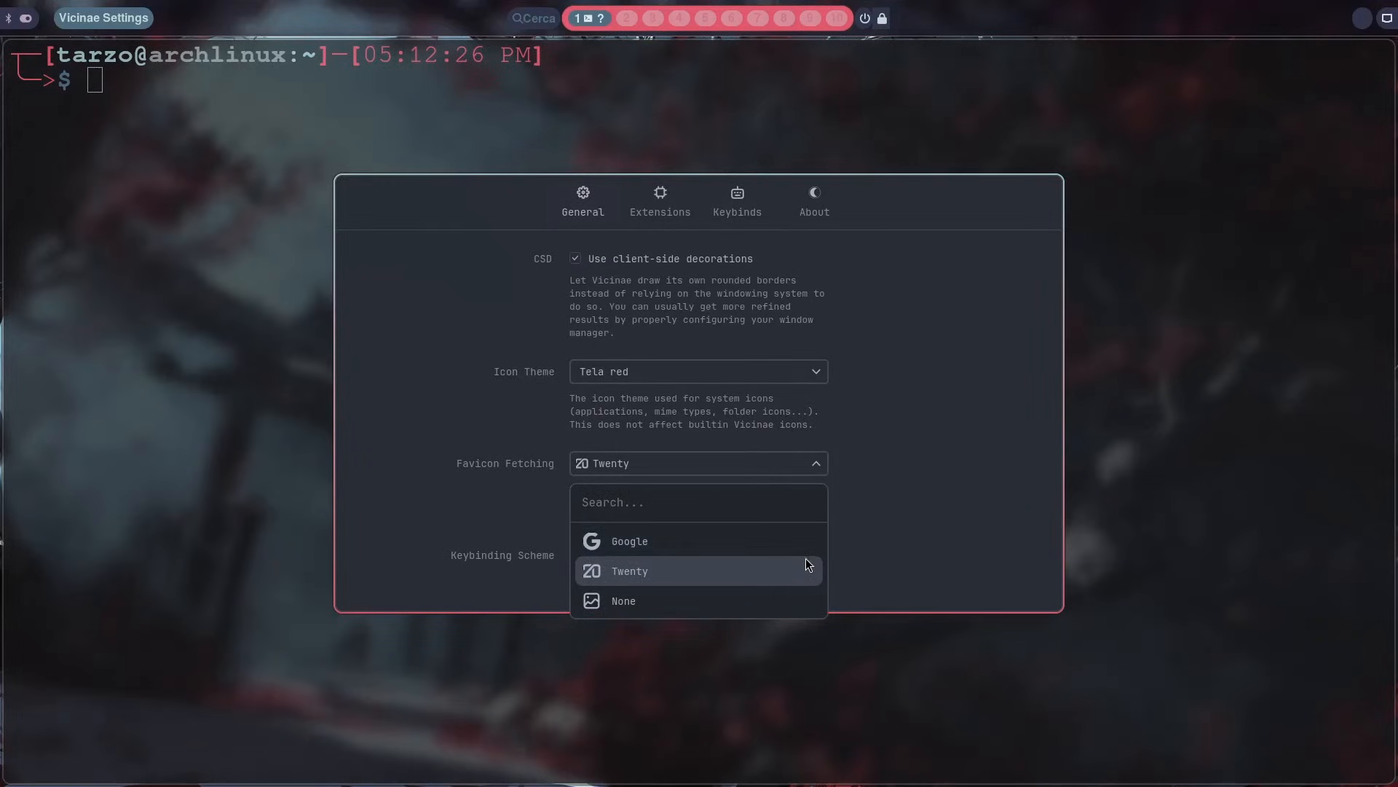
scroll(990, 457, down, 1)
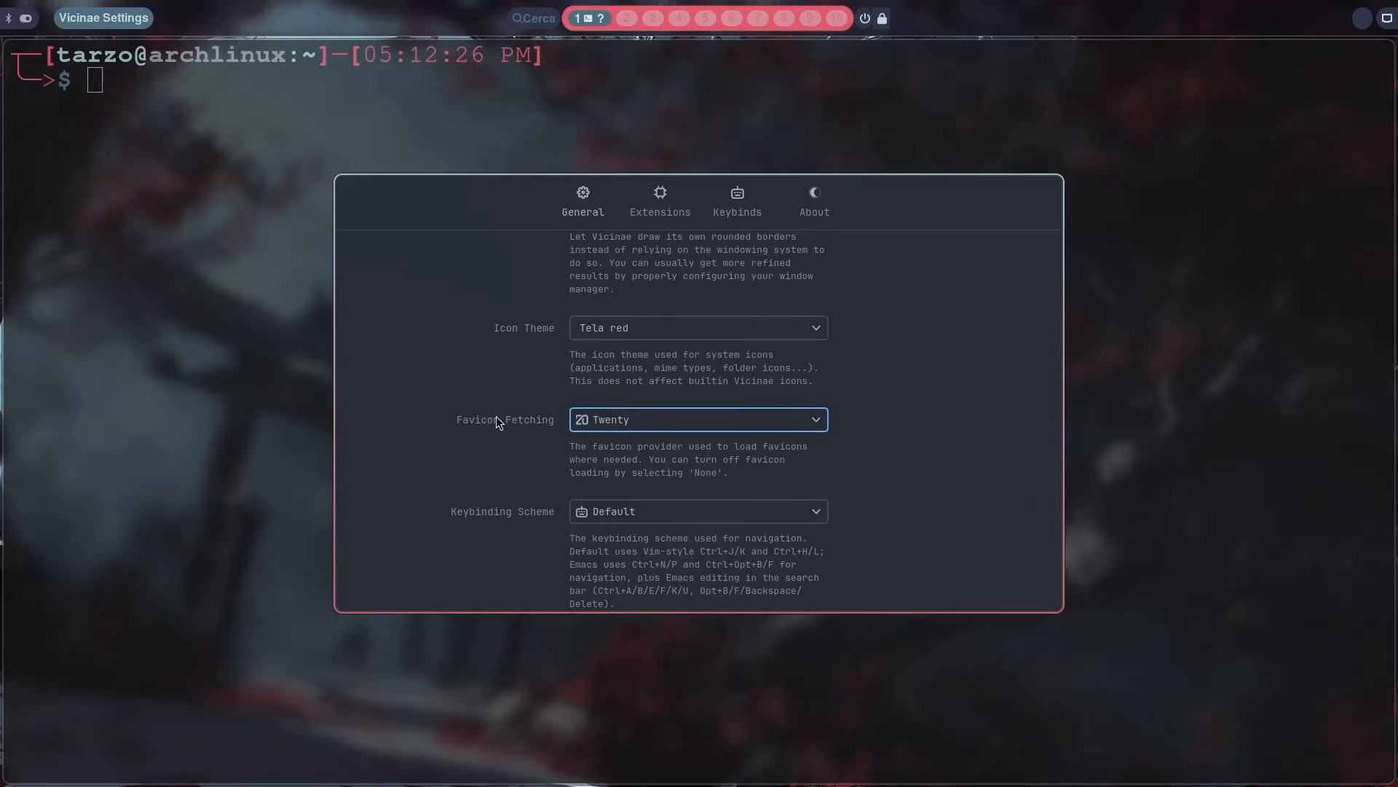
scroll(803, 429, down, 1)
click(757, 469)
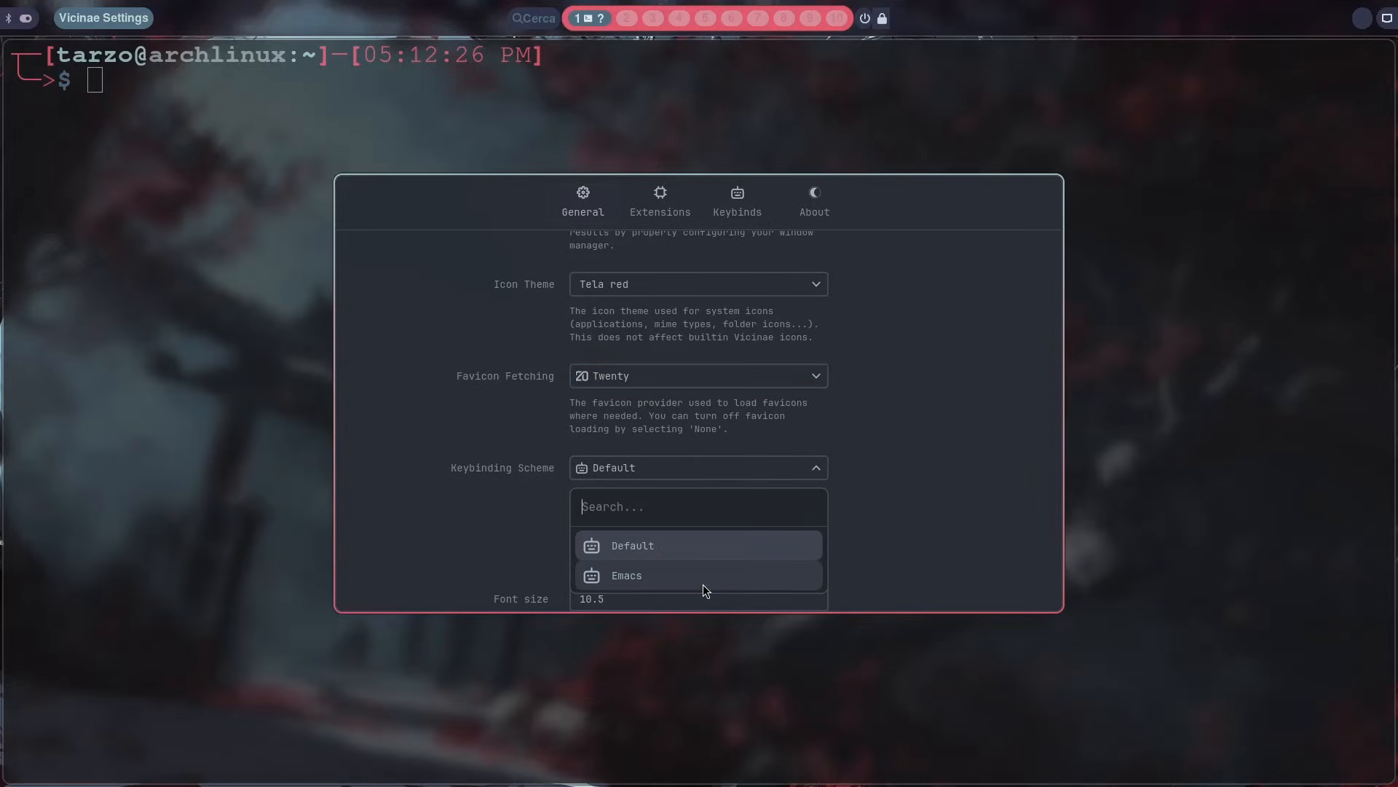
click(885, 421)
scroll(884, 421, down, 1)
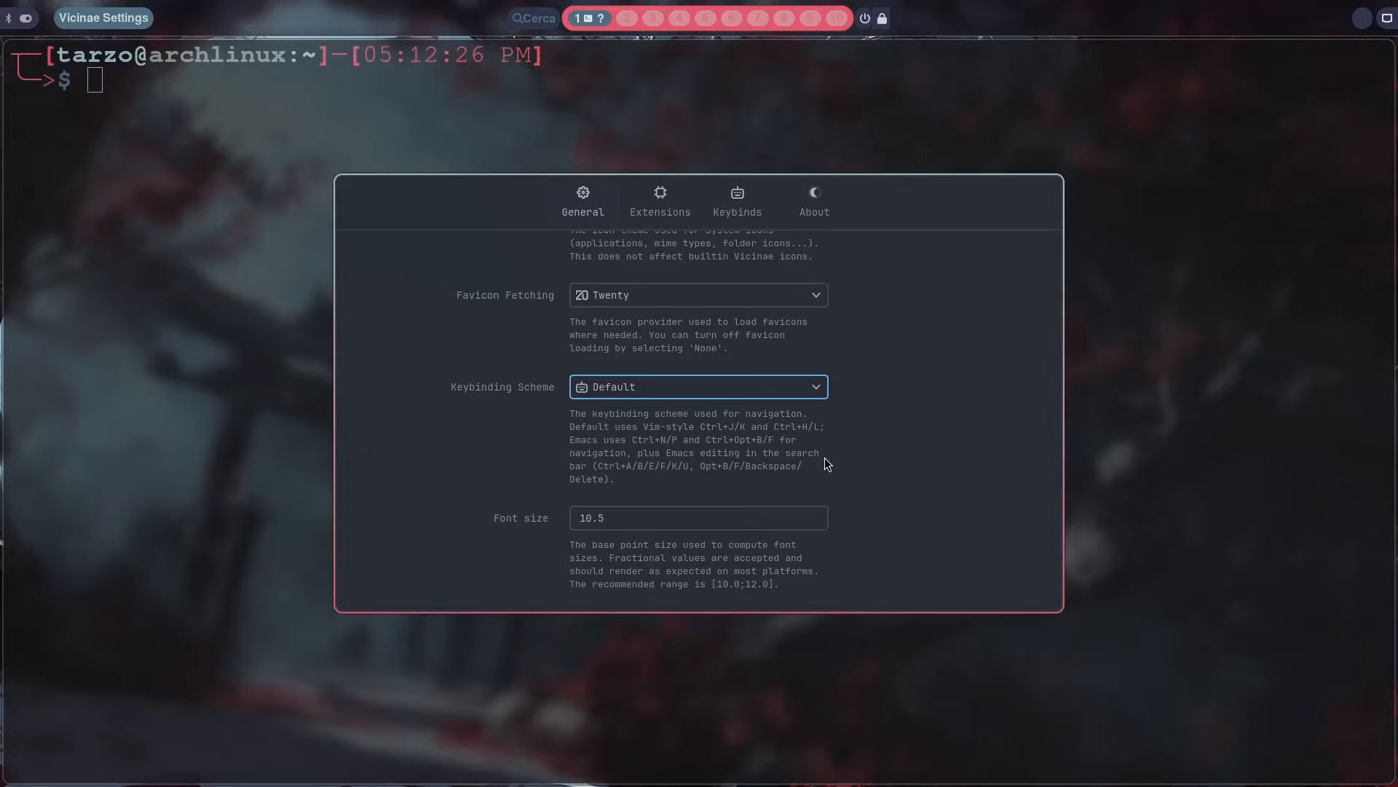
Step: Set the font size to 12.5 in the general settings
click(589, 524)
drag(591, 523, 588, 522)
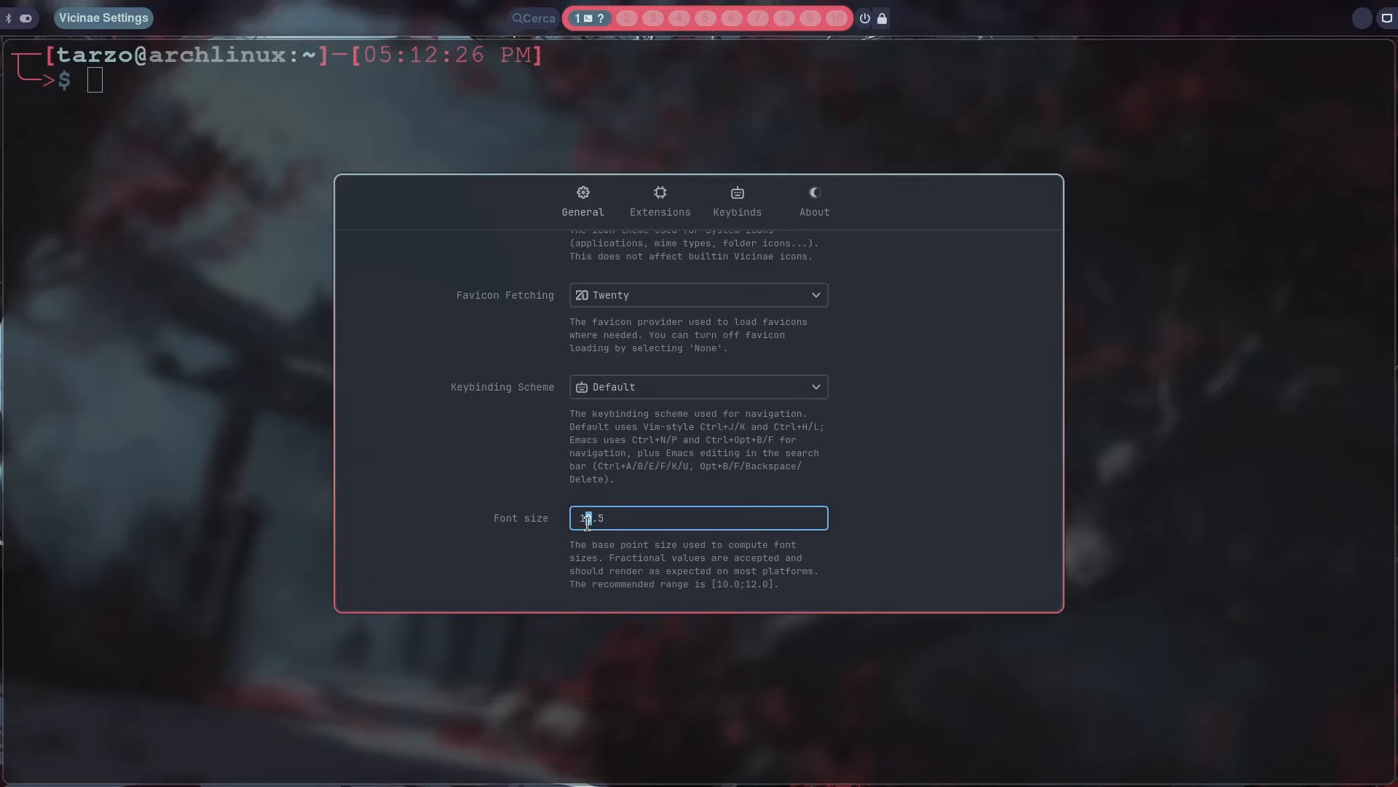
text(2)
click(939, 420)
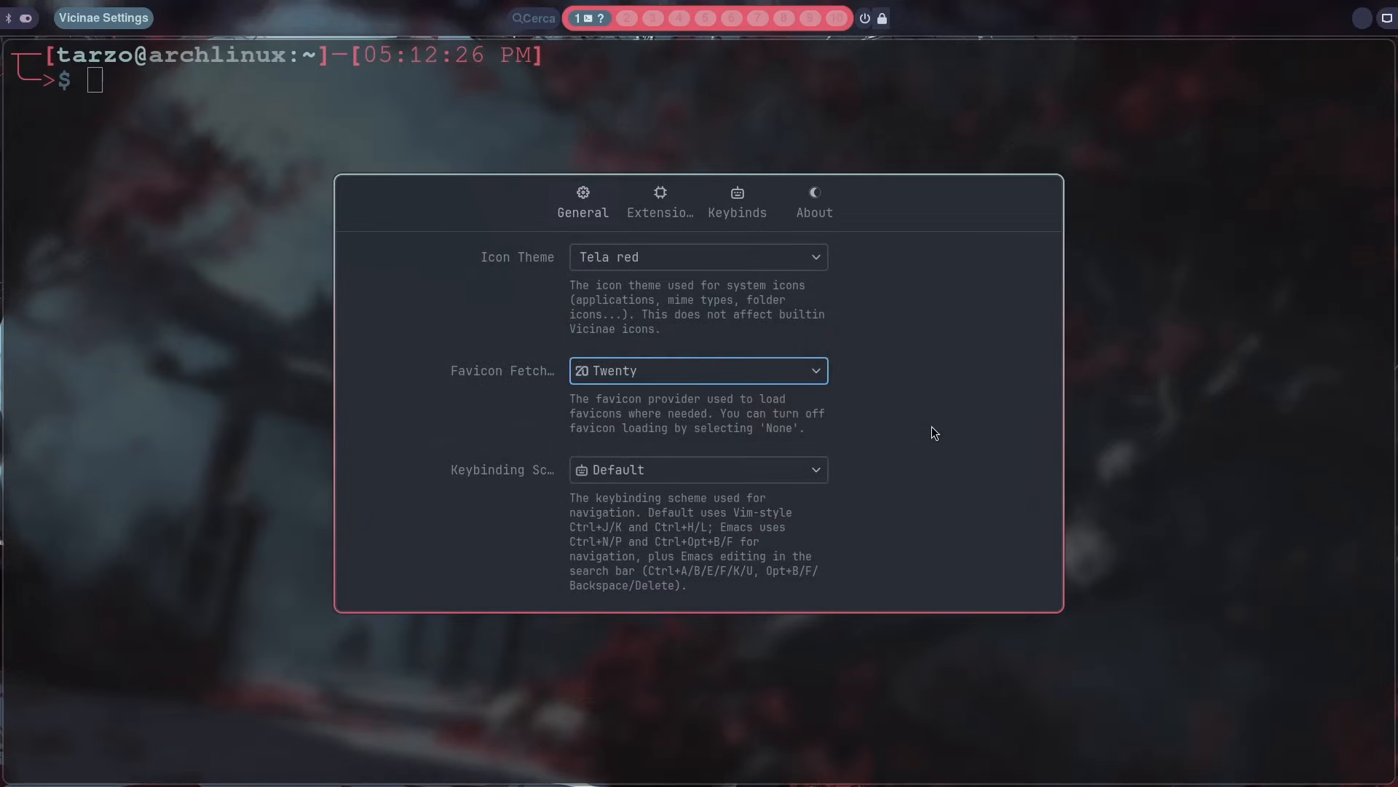
Step: Examine the list of extensions and the descriptions of the Vicinae and Raycast Compat extensions
click(666, 196)
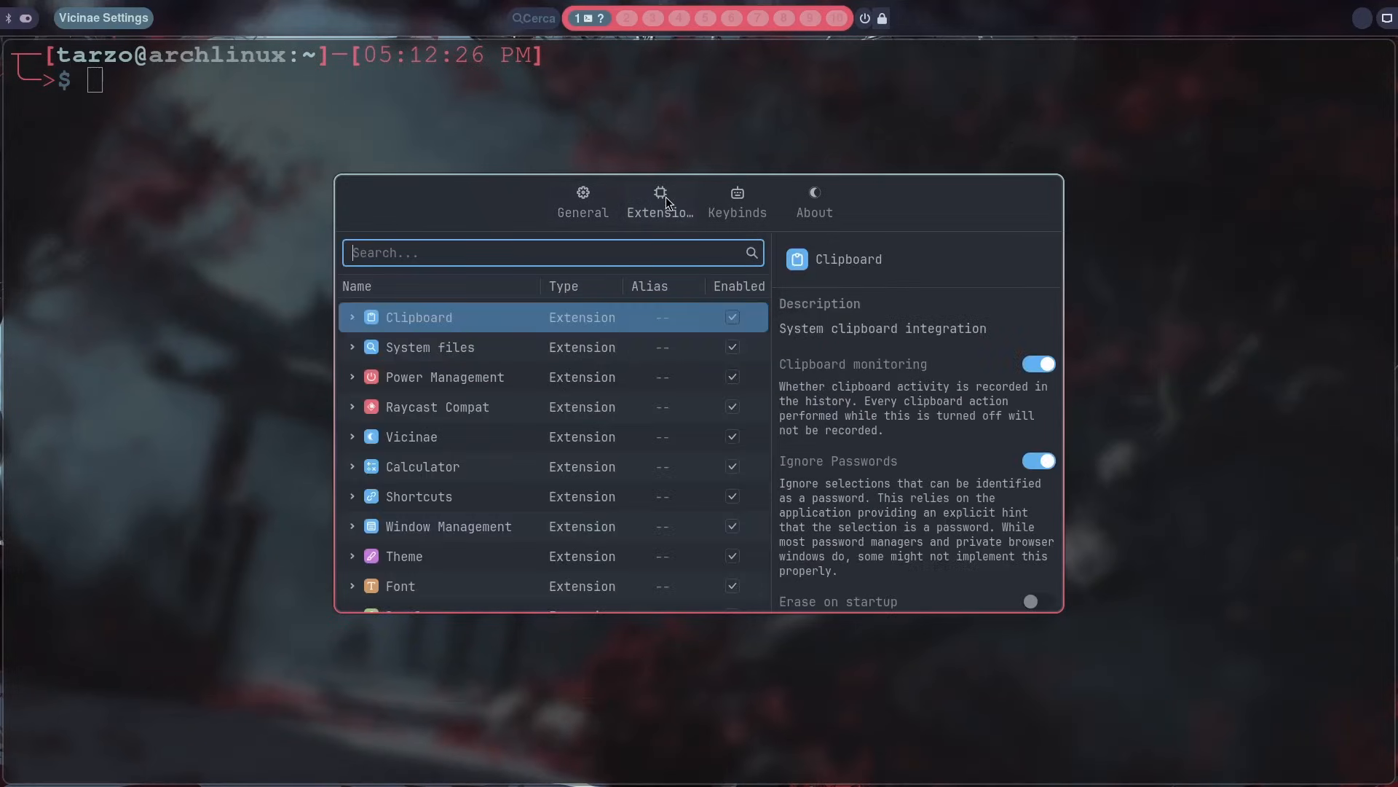
scroll(631, 409, down, 2)
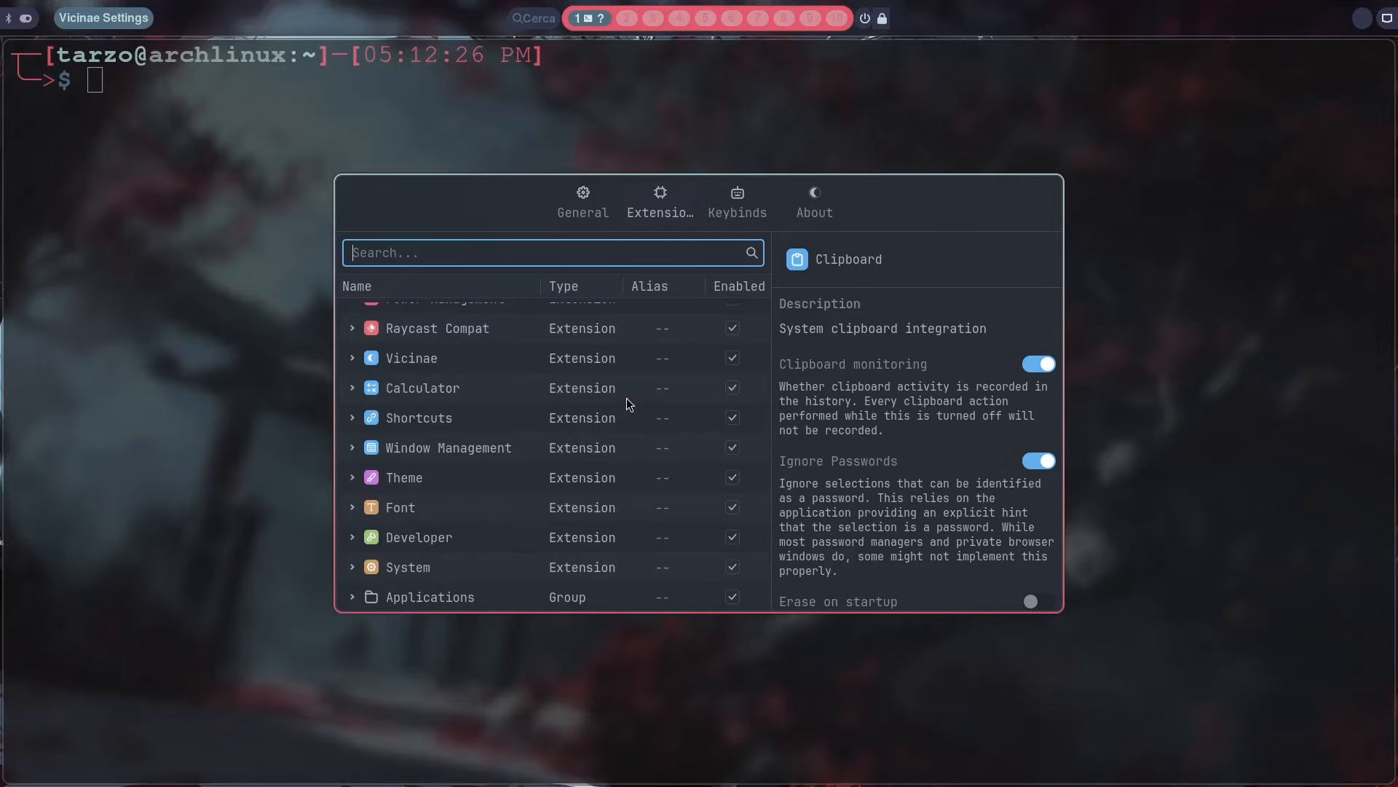
scroll(629, 405, up, 2)
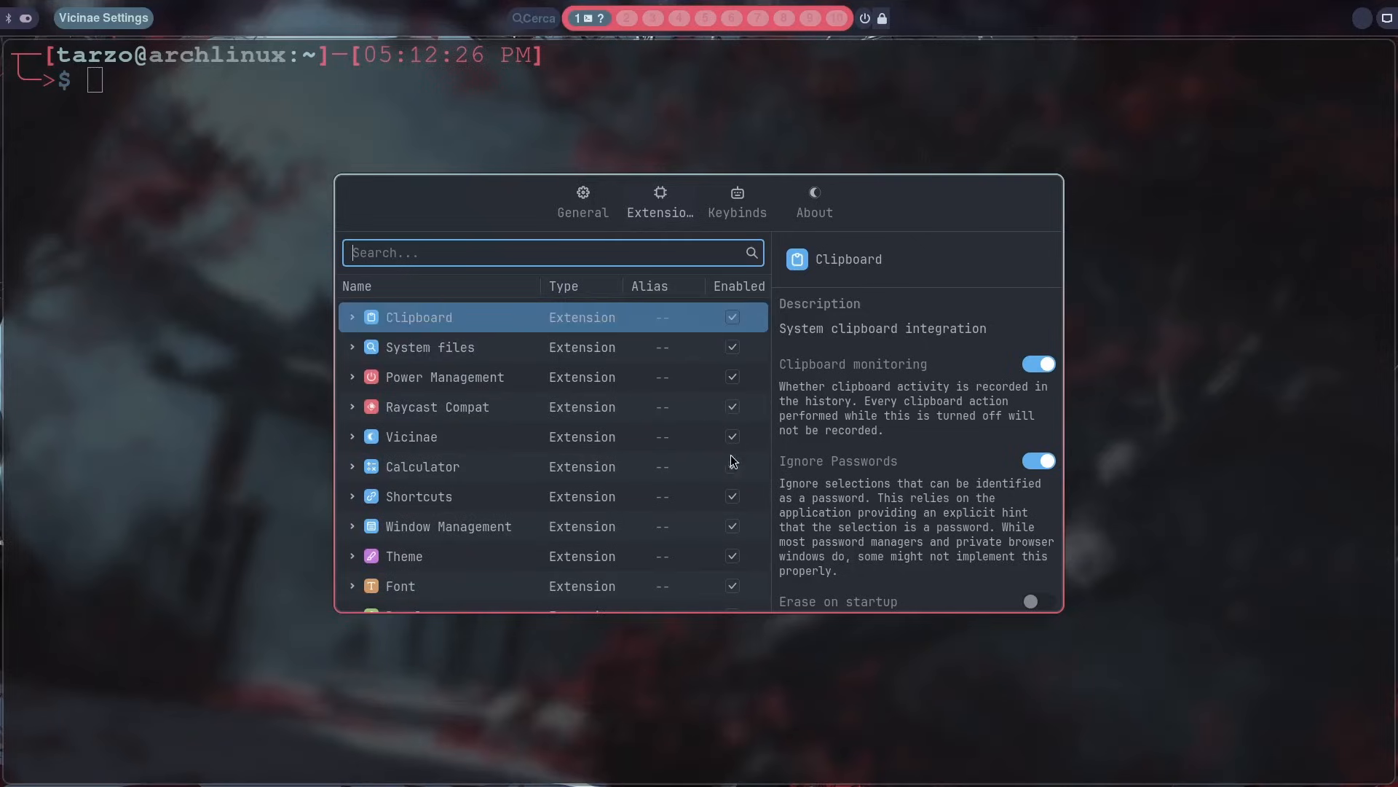
click(357, 438)
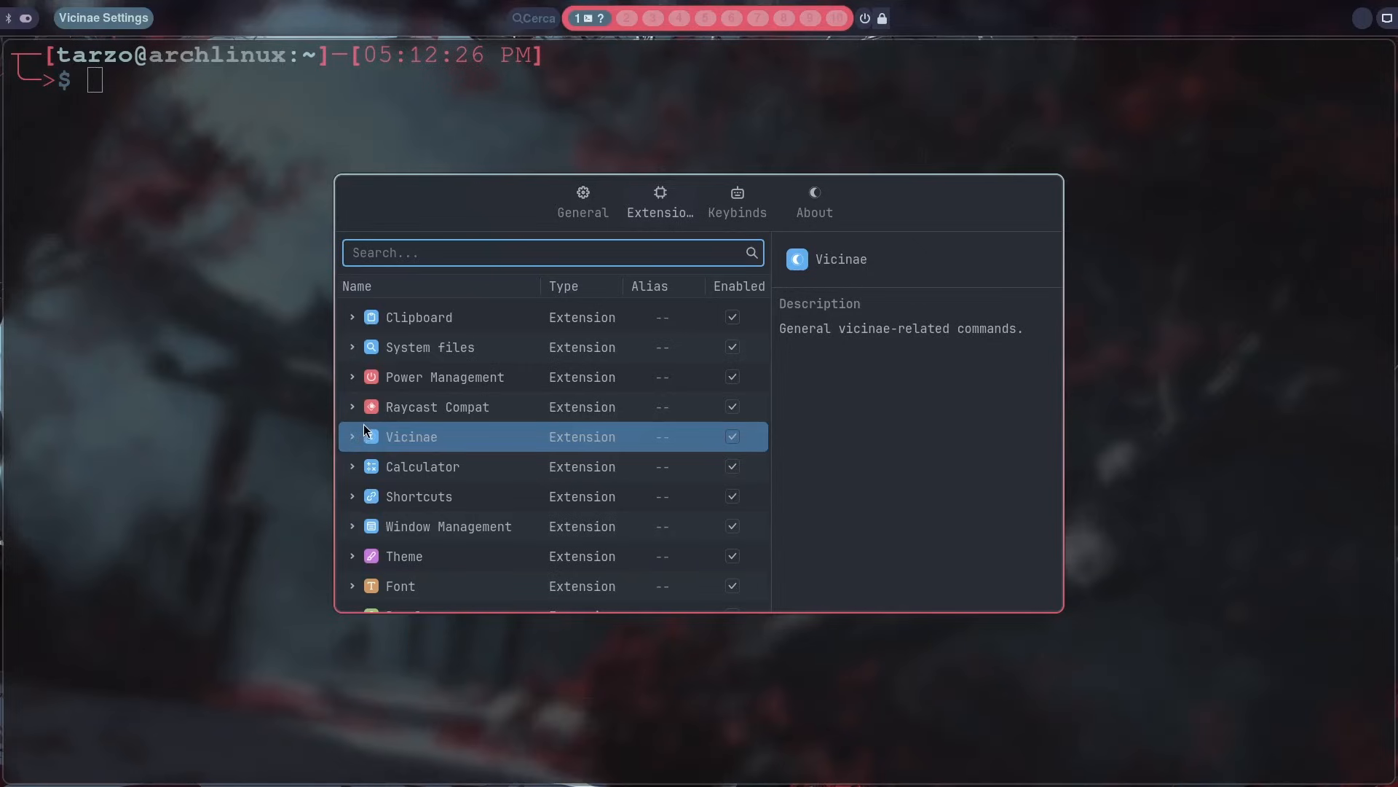
click(386, 413)
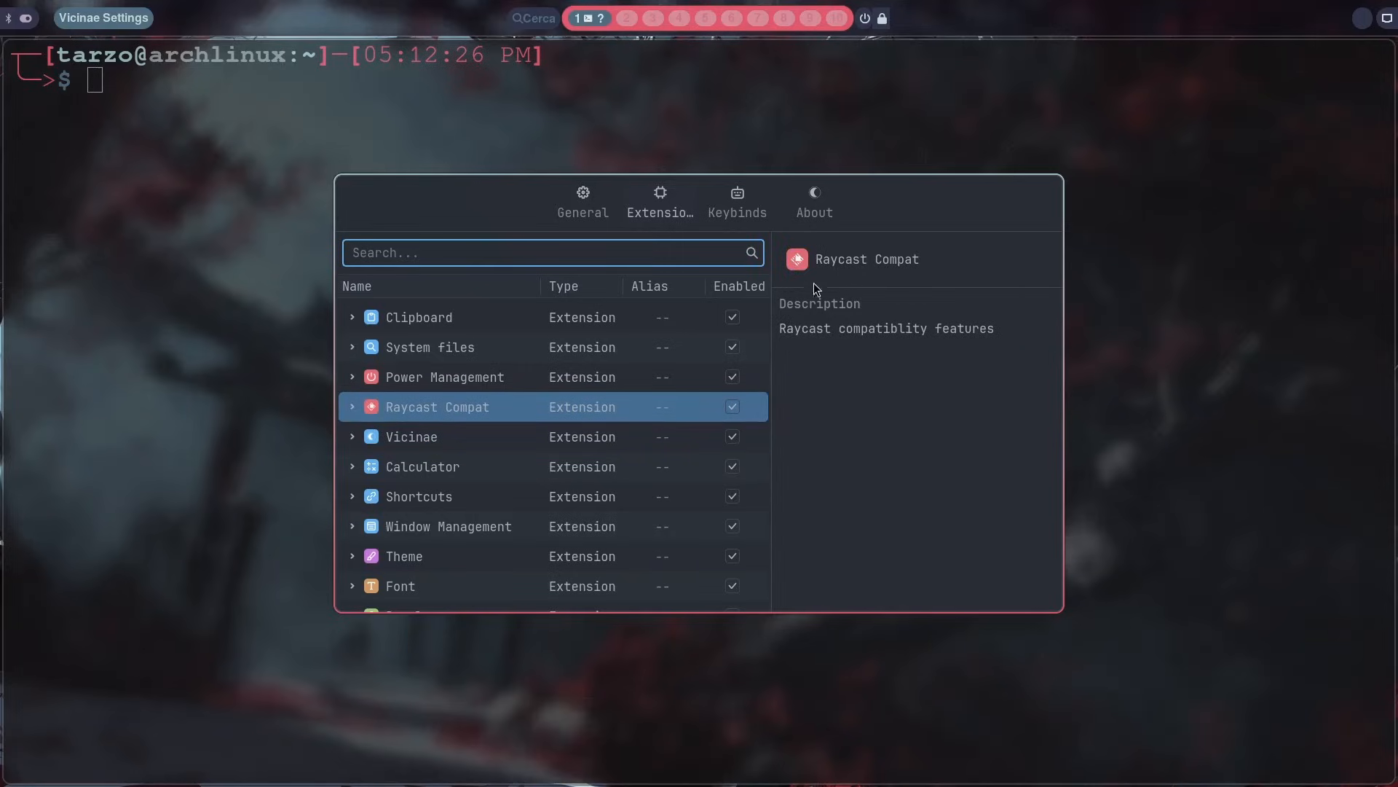
scroll(520, 417, down, 2)
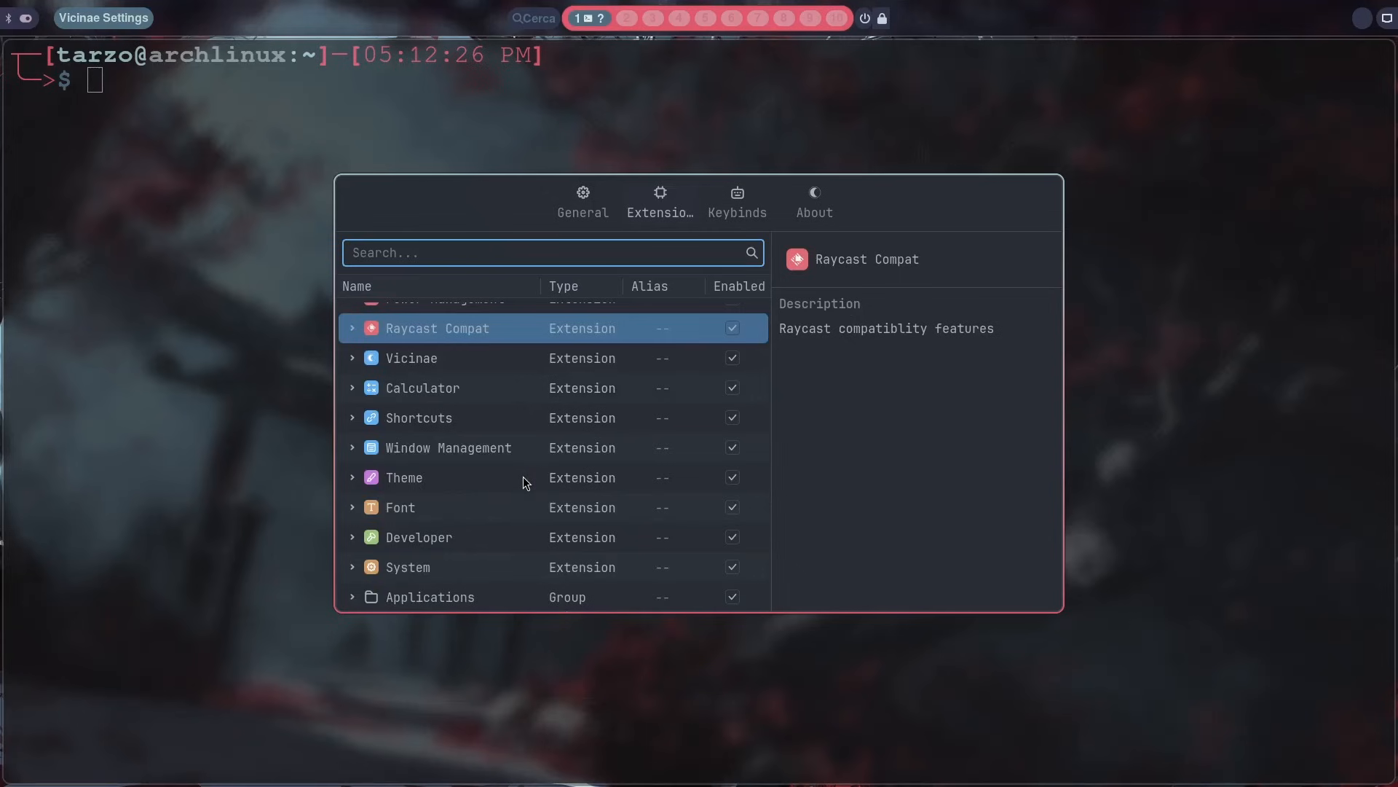
Step: Review the default action choices for the Applications group and pick Focus window
click(351, 597)
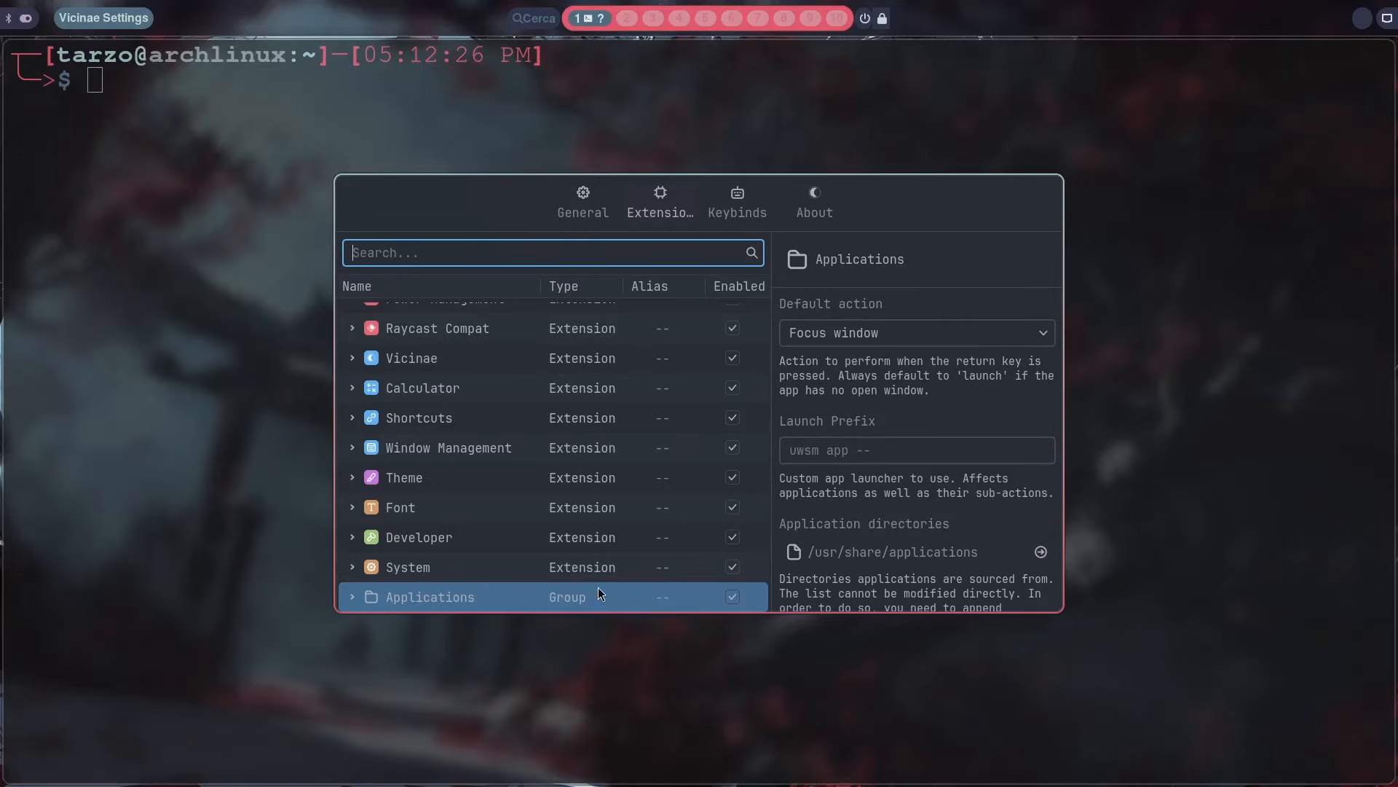
click(933, 334)
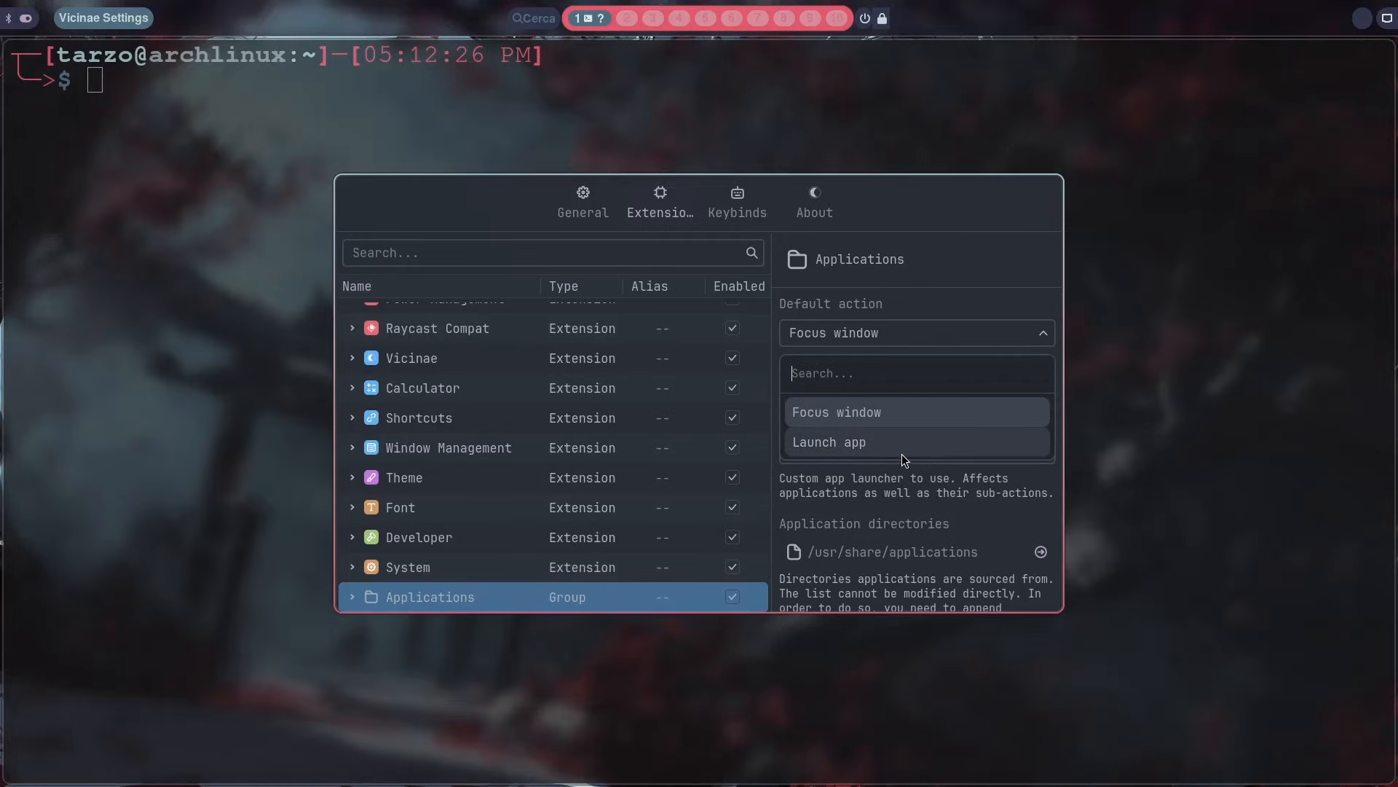
click(919, 422)
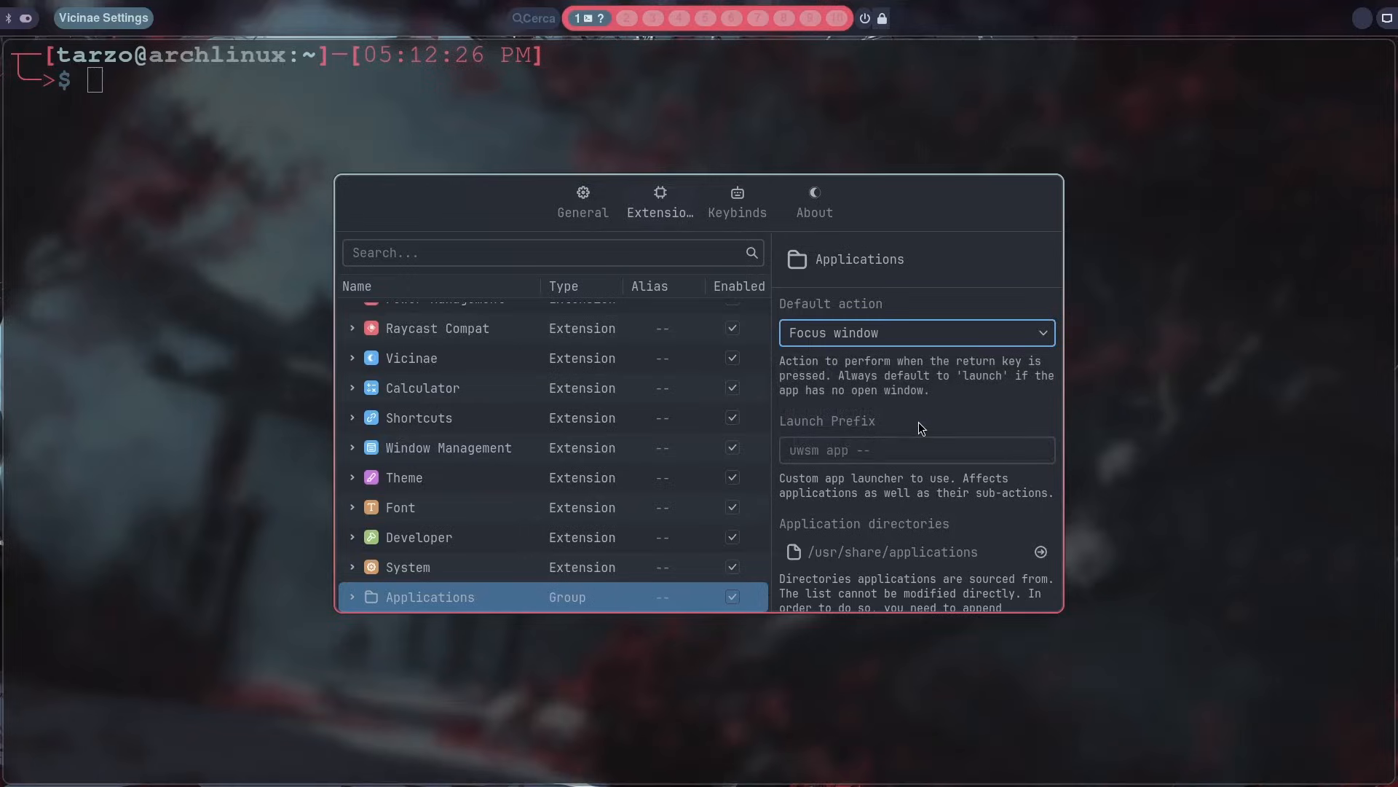
Step: Close the settings window and replace the open terminal with a fresh one
key(super+q)
key(super+Return)
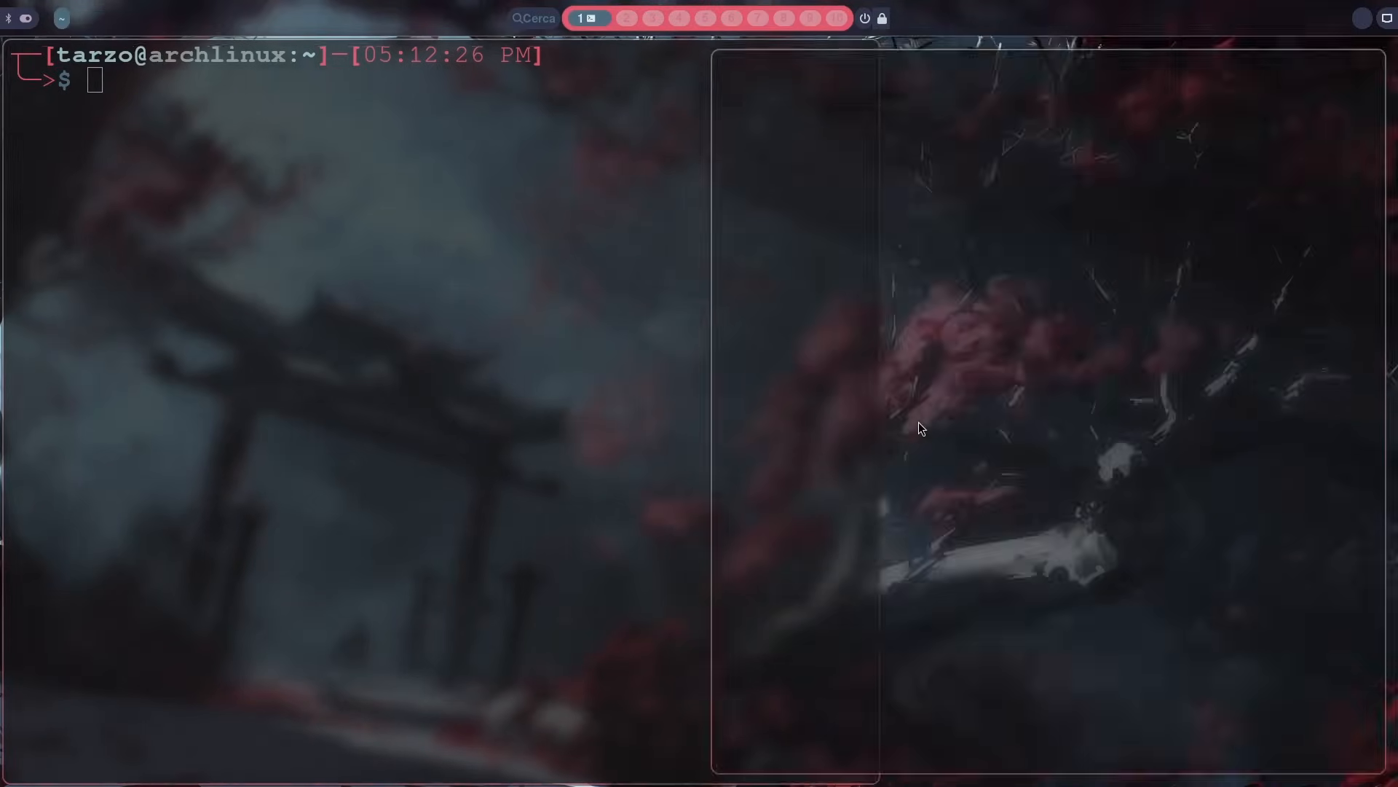
key(super+q)
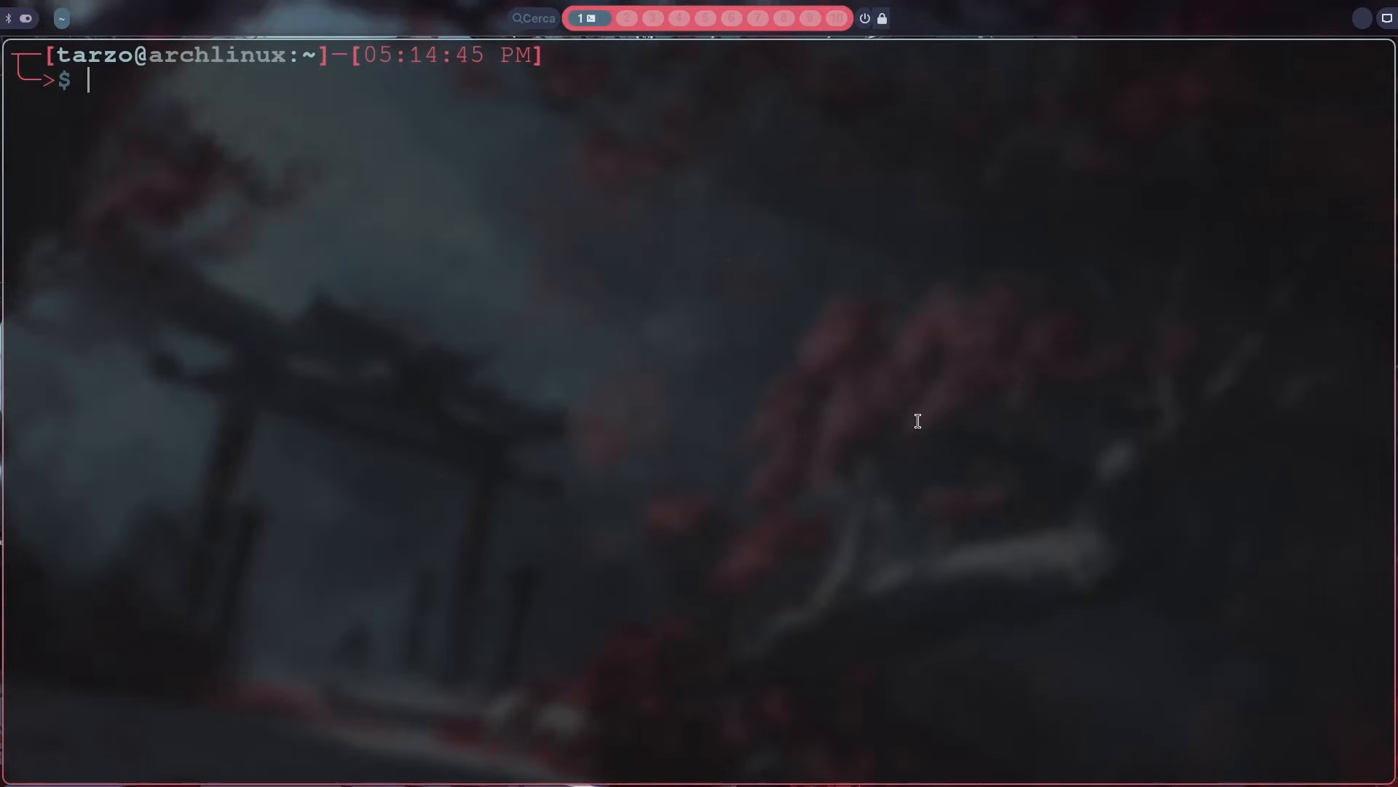
Step: Launch Firefox by searching for fire in the launcher, and open the Files file manager
key(super+space)
text(fire)
key(Return)
key(super+e)
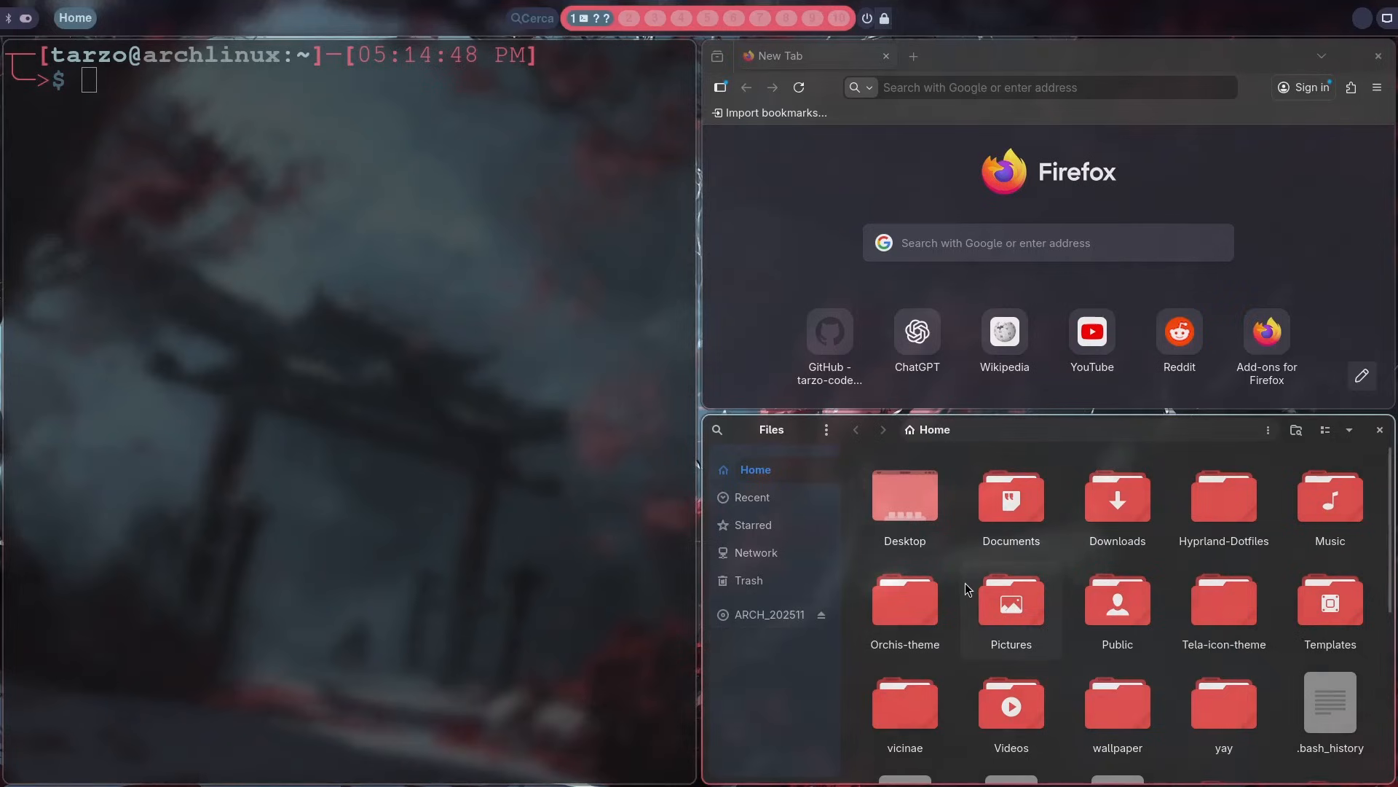
Step: Search the launcher for fire again and switch to the already open Firefox window
key(super+space)
text(fire)
key(Return)
Step: Search the launcher for ki to check the action offered for kitty, and dismiss the launcher
key(super+space)
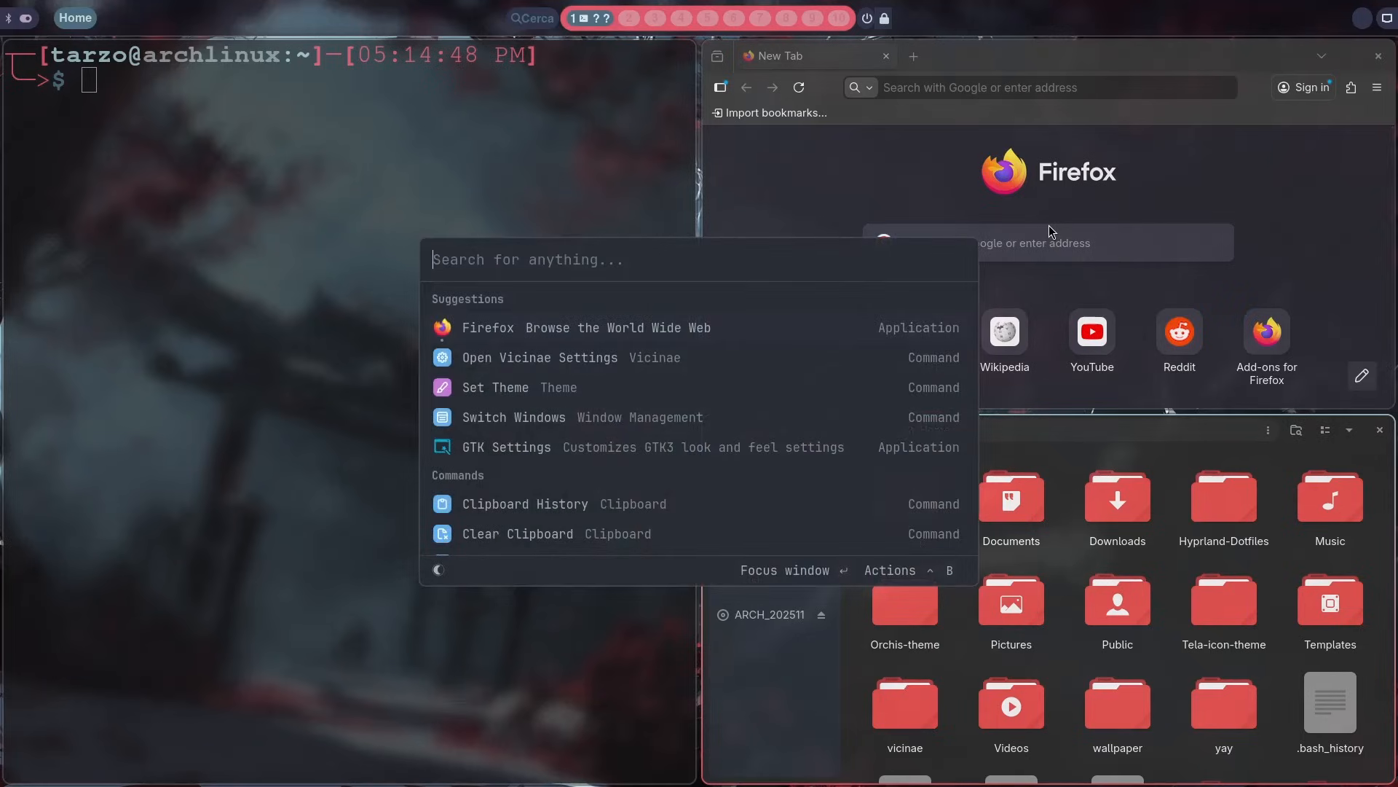
text(ki)
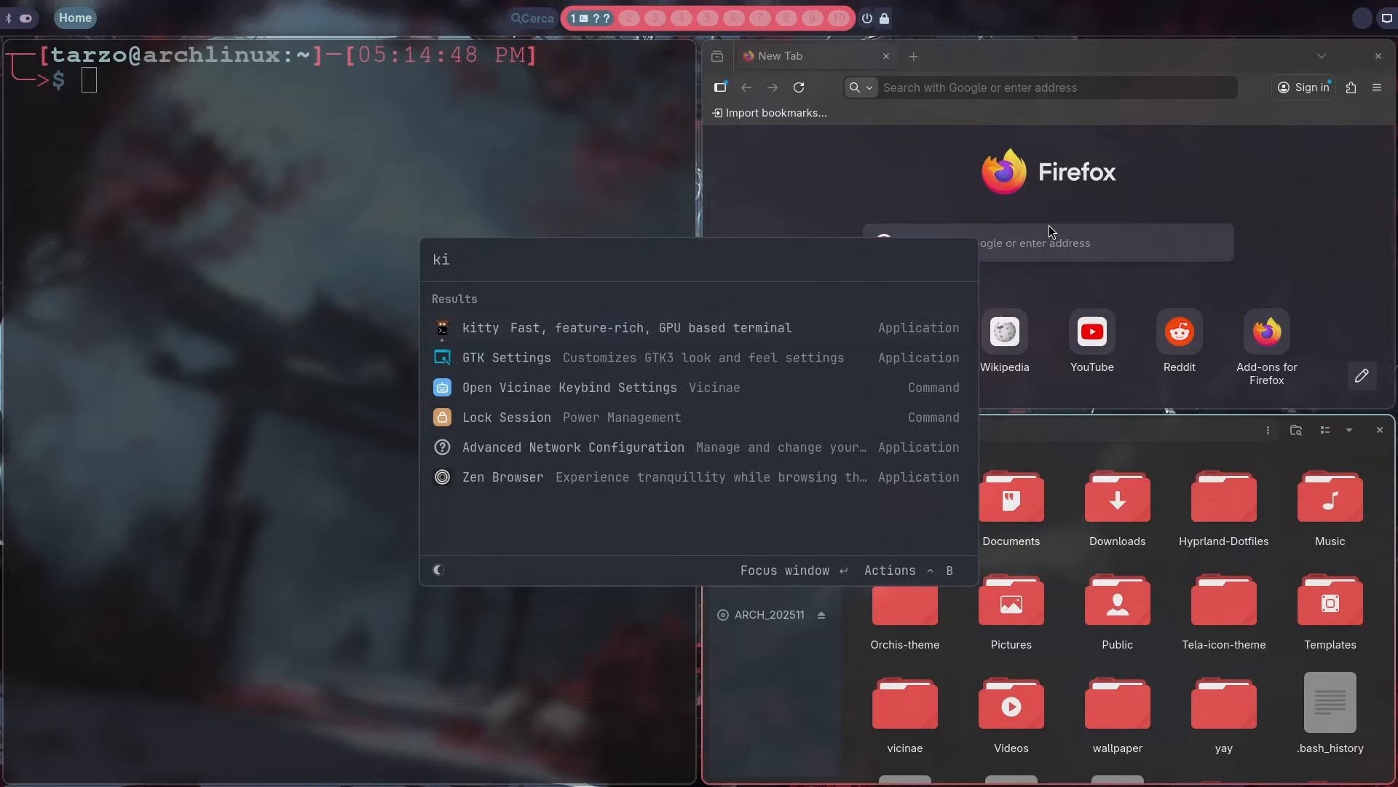
click(349, 412)
Step: Open the Vicinae settings by searching for set, and change the Applications default action to Launch app
key(super+space)
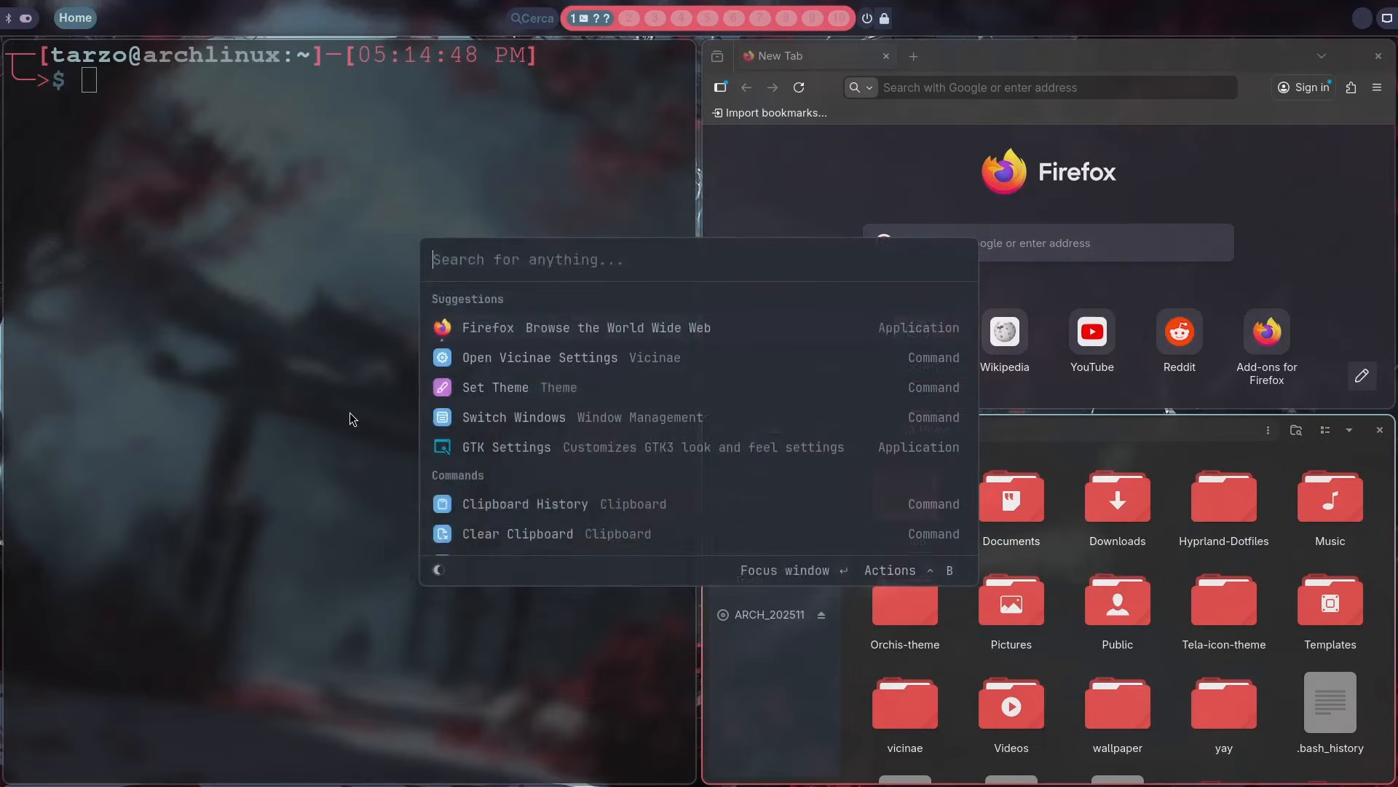
text(set)
key(Down)
key(Return)
click(967, 332)
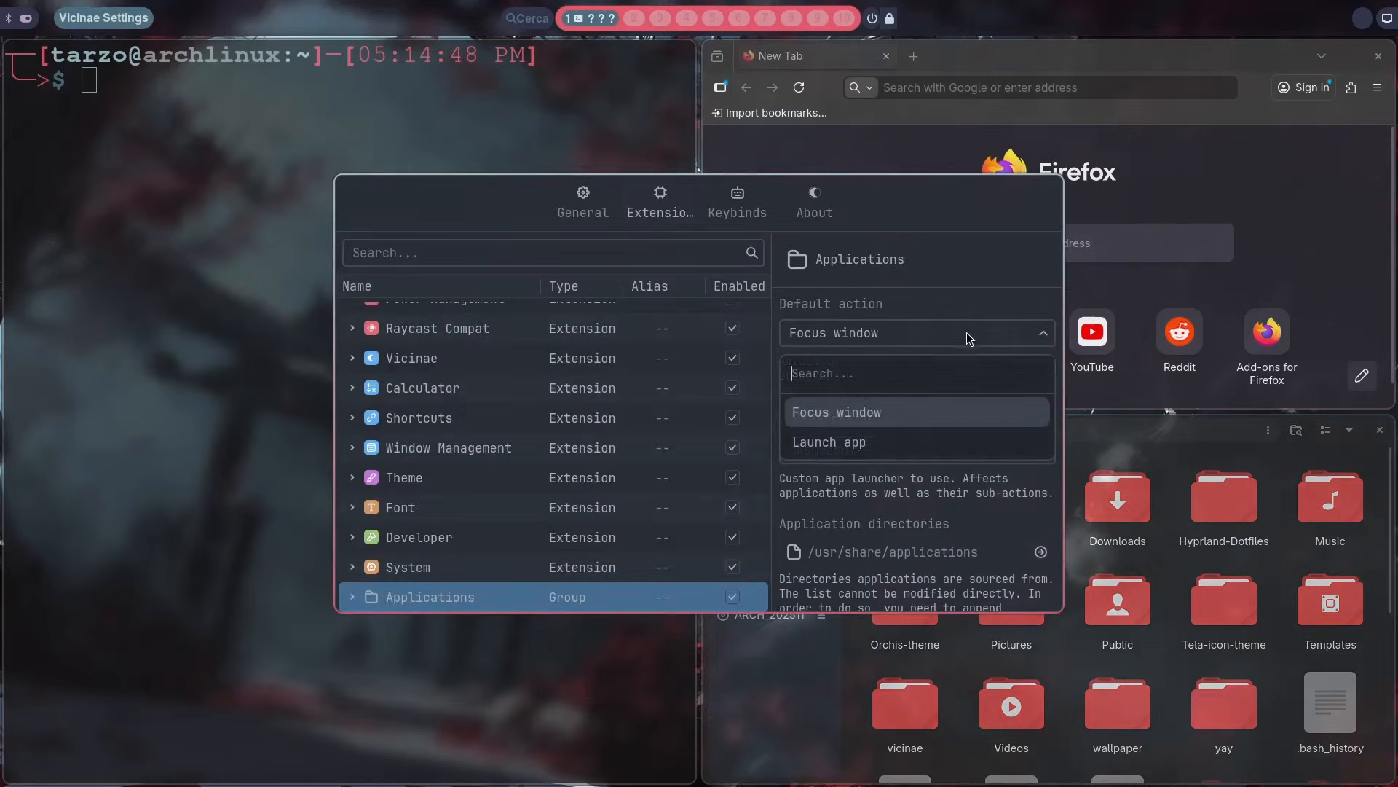
click(852, 451)
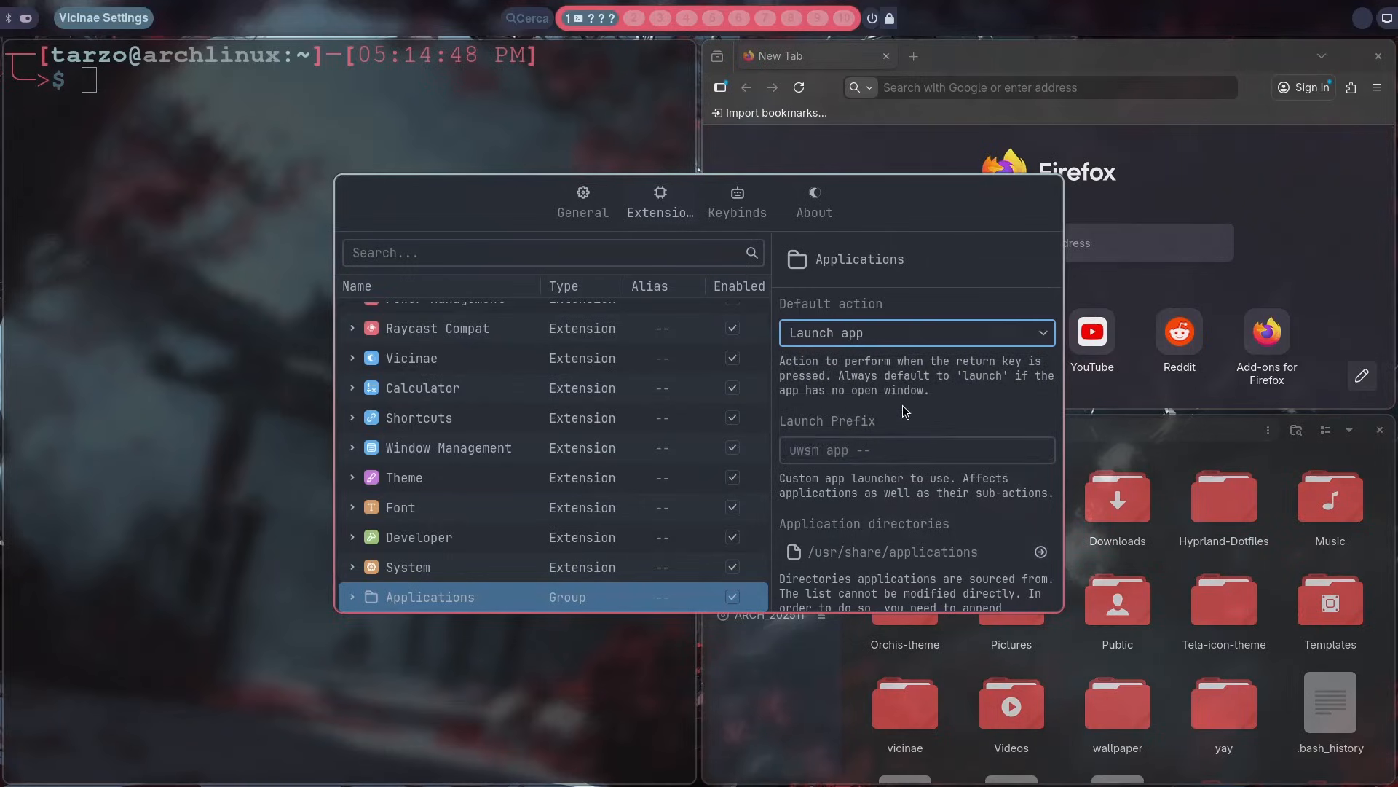
Step: Close the settings, launch a second Firefox window by searching for f, and close that window
key(Escape)
key(super+space)
text(f)
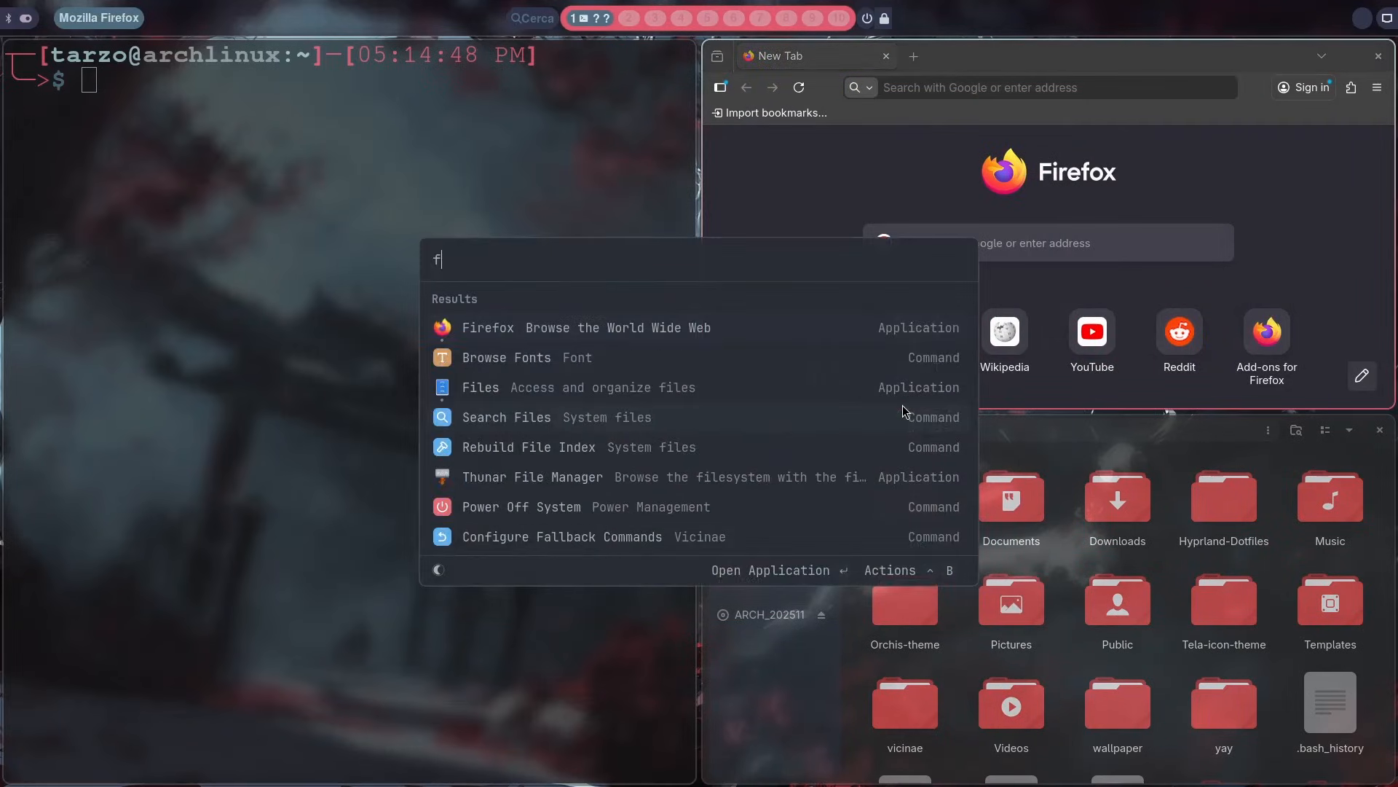
key(Return)
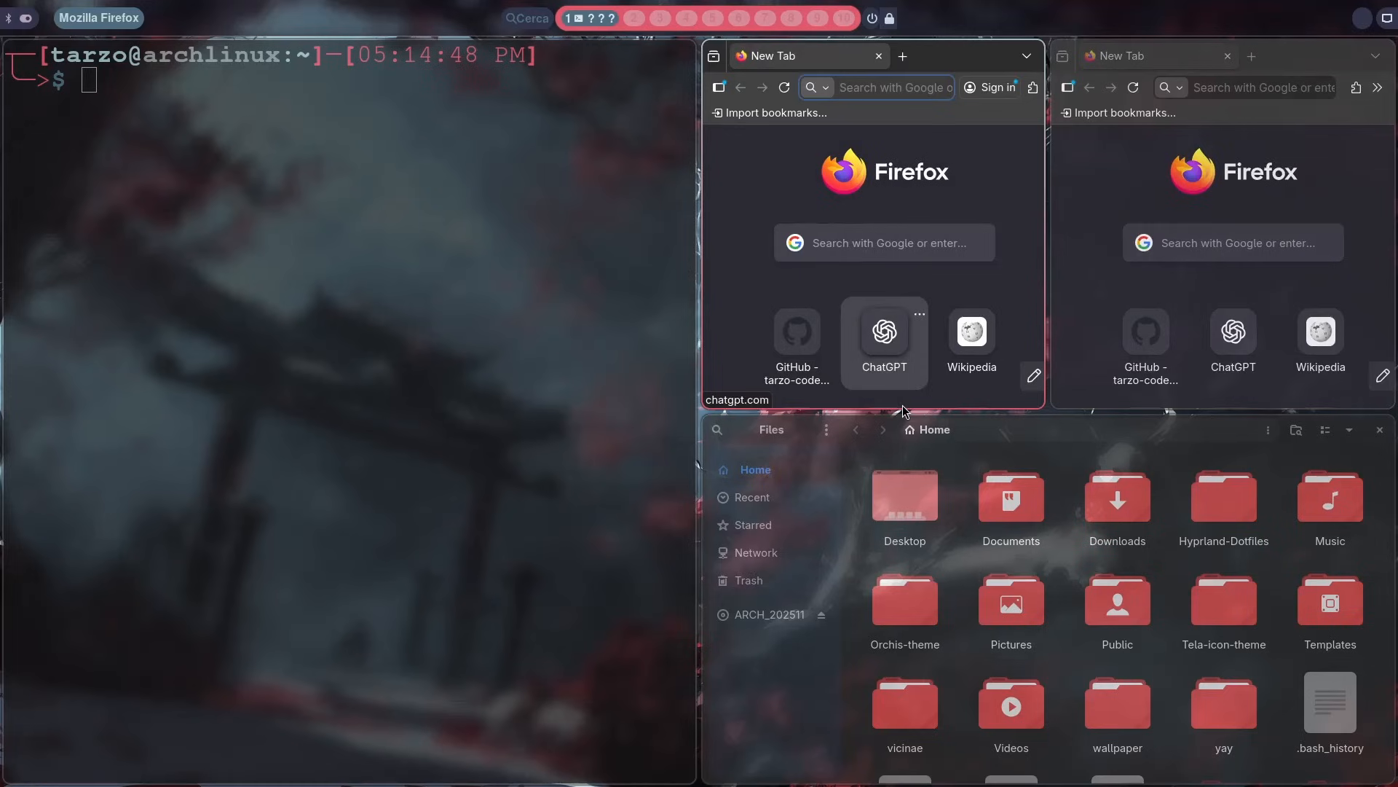
key(super+q)
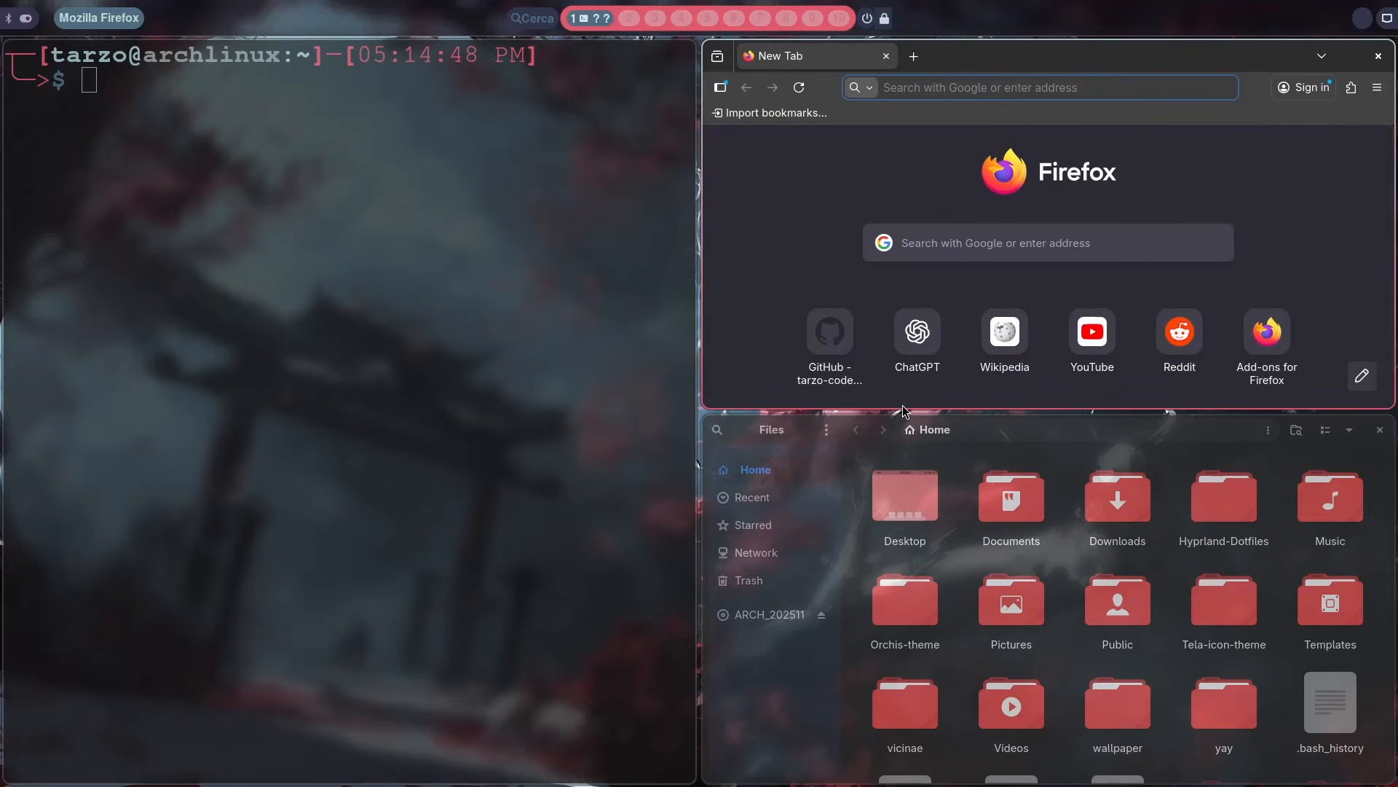
Step: Reopen the Vicinae settings from the launcher suggestions and examine the remaining Applications group options
key(super+space)
key(Down)
key(Return)
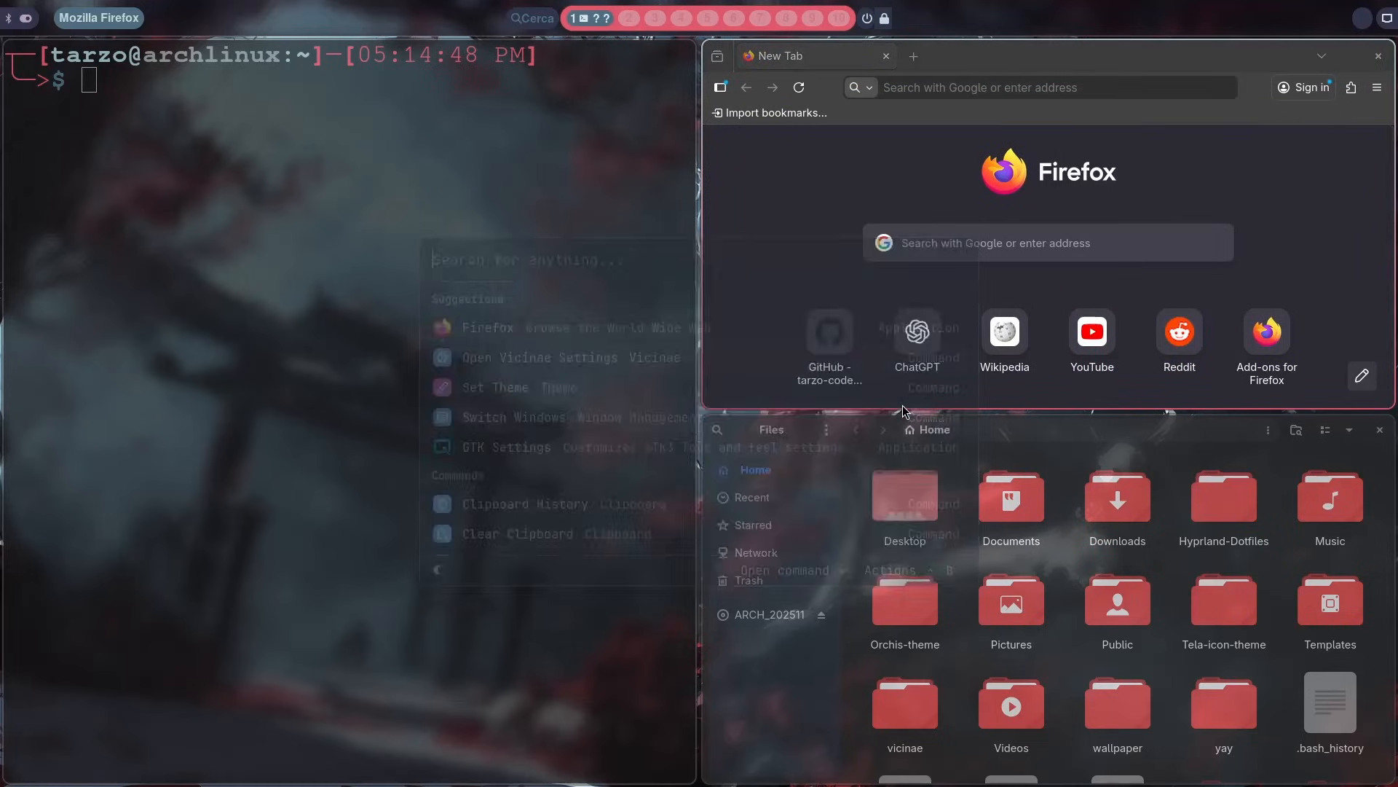
scroll(883, 421, down, 1)
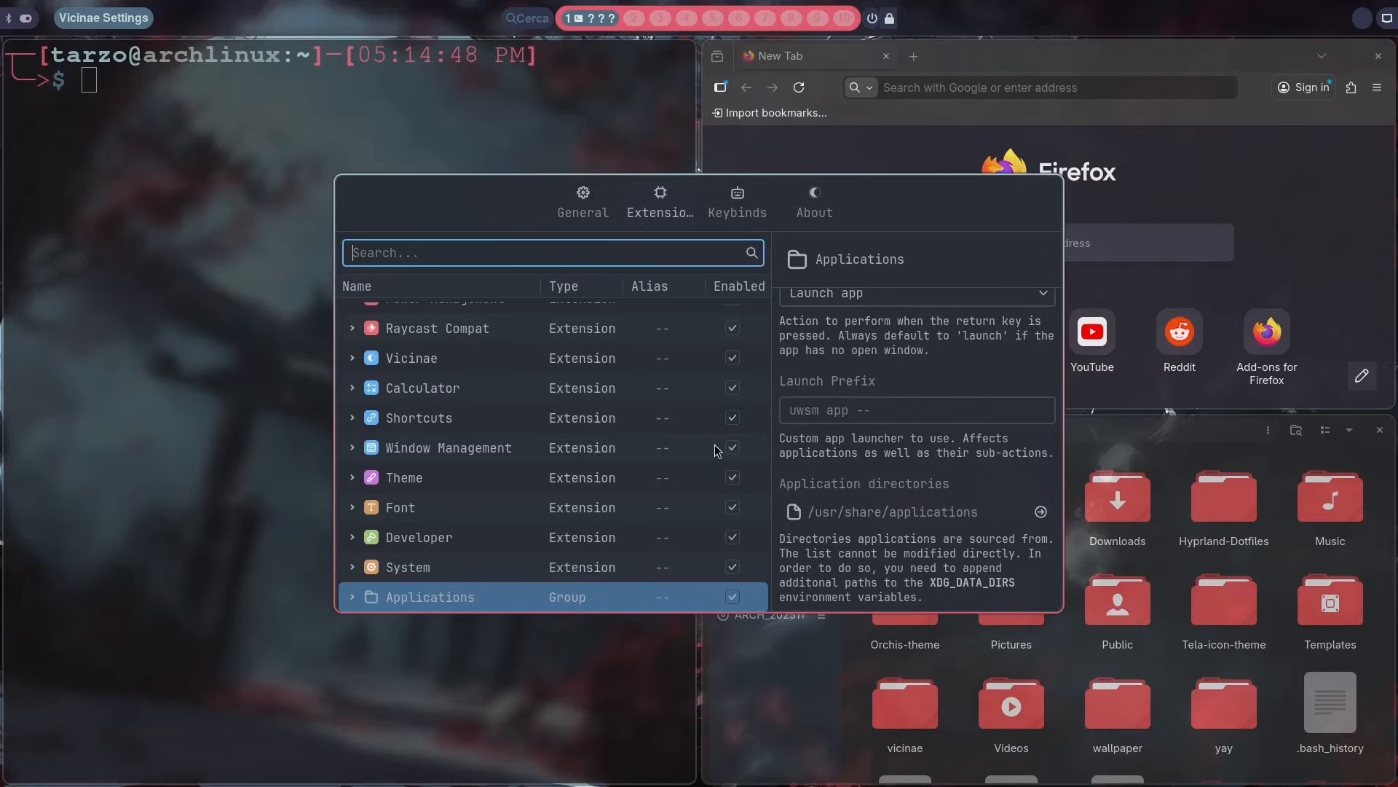
Step: Examine the System files extension's auto indexing, search paths, excluded paths, and watcher paths options
scroll(874, 452, up, 1)
scroll(510, 401, up, 2)
click(465, 355)
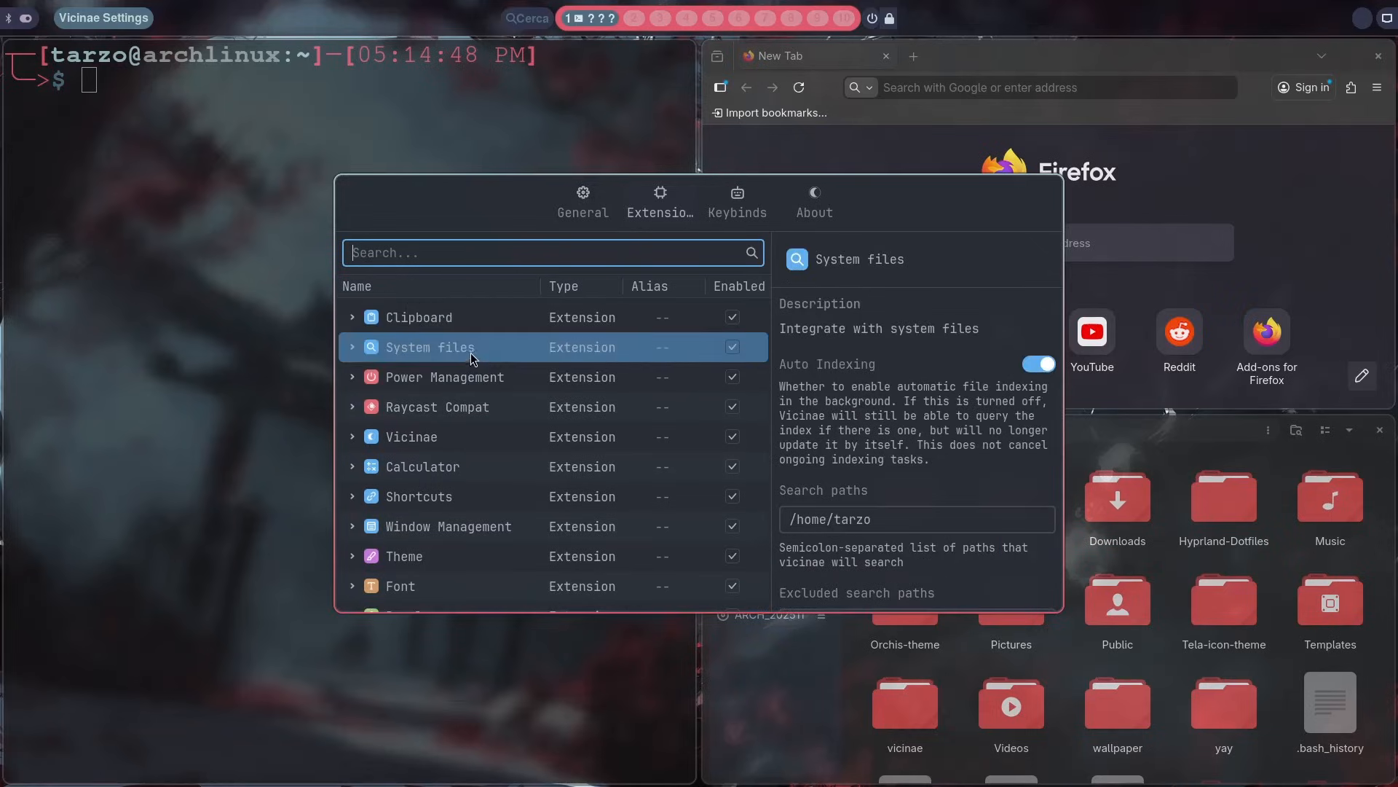
scroll(848, 400, down, 3)
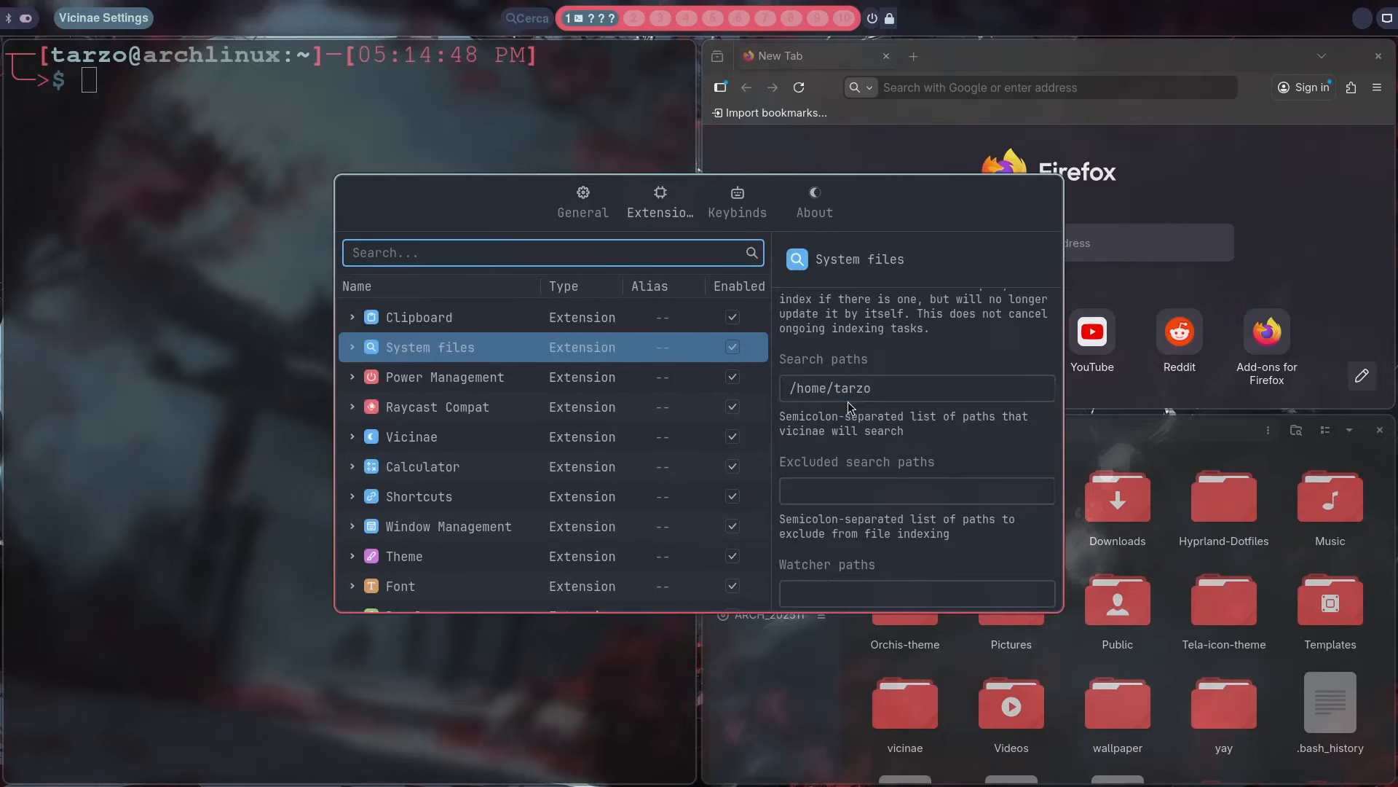
scroll(820, 426, down, 1)
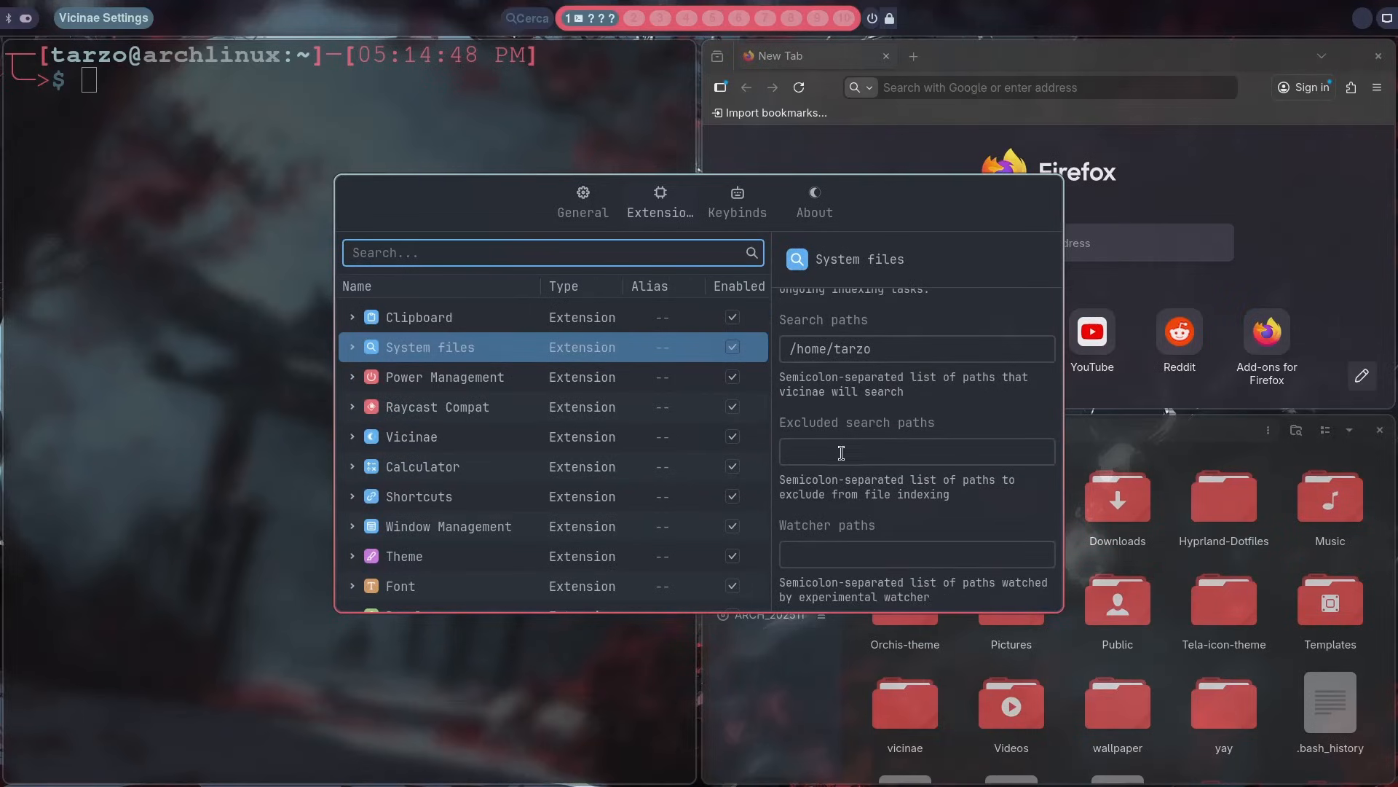
scroll(940, 466, up, 3)
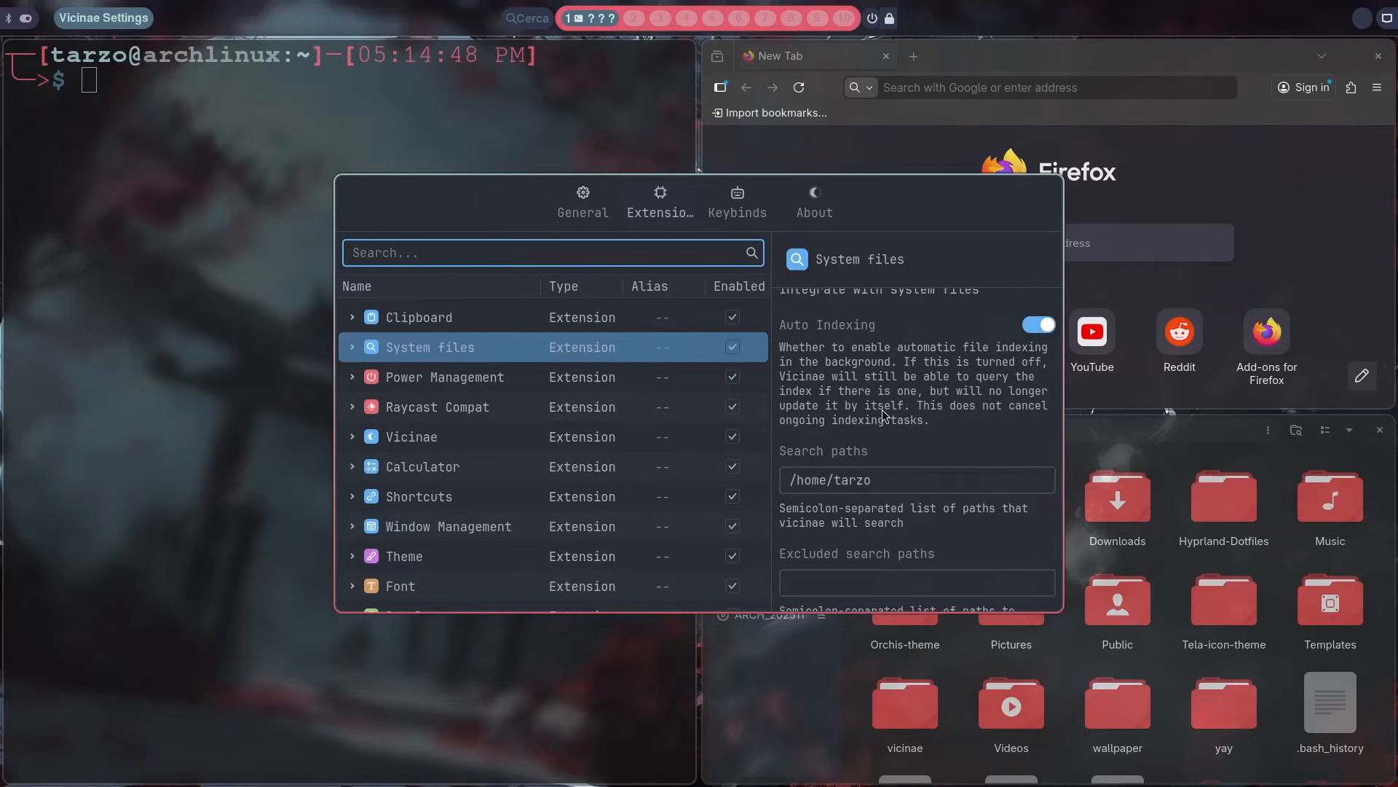
Step: Close the settings window and run the Search Files command by searching the launcher for search
key(Escape)
key(super+space)
text(s)
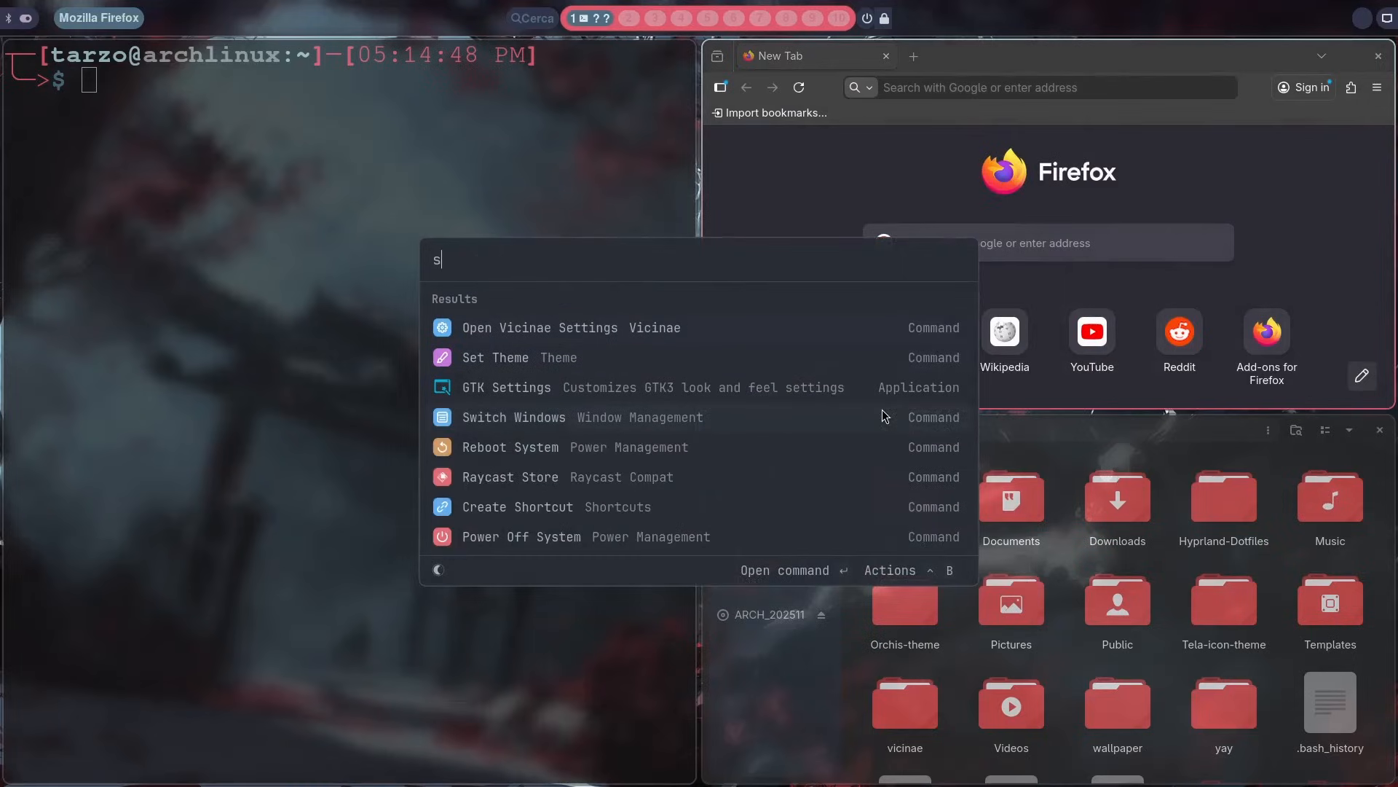
text(earch)
key(Return)
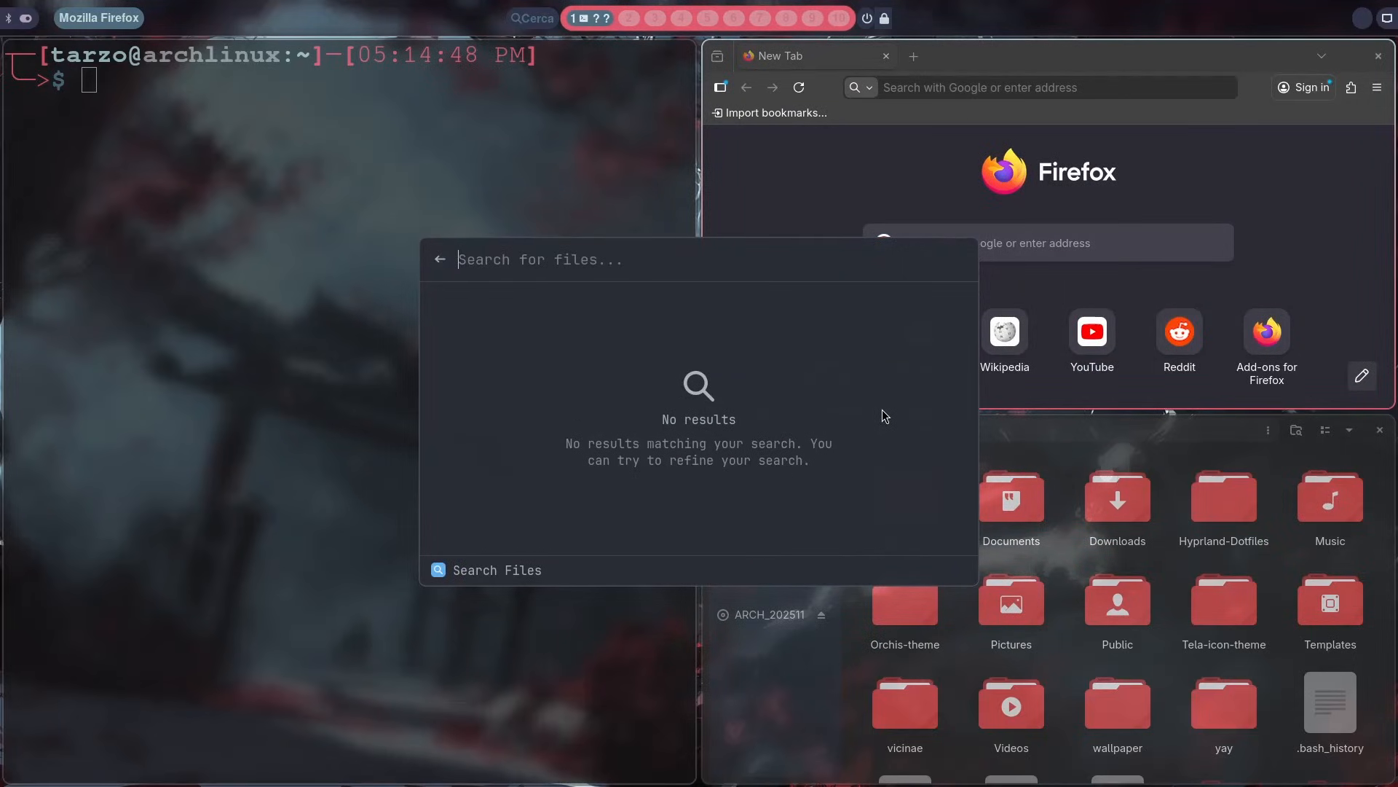
Step: Search the files for wall, open the wallpaper folder, and close its window
text(walla)
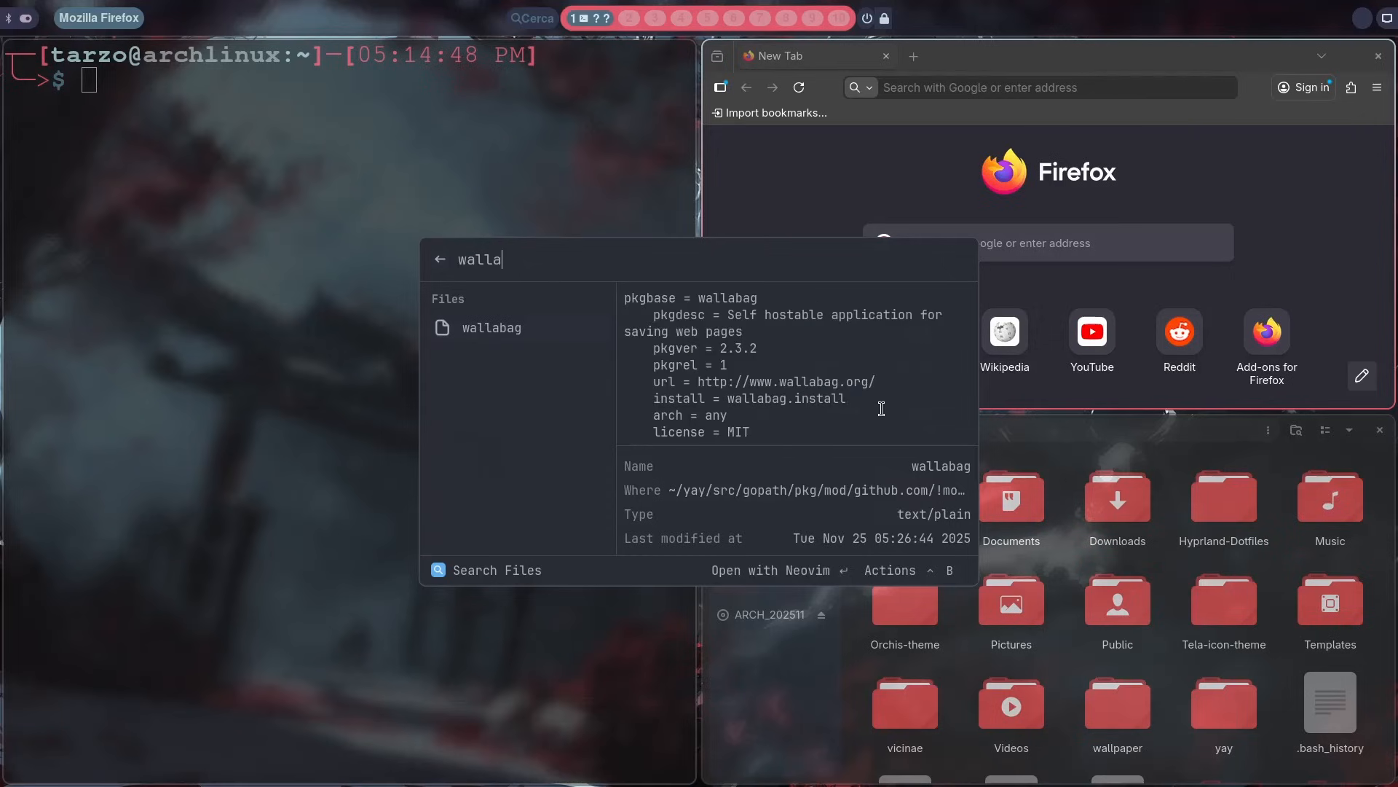
key(BackSpace)
key(Return)
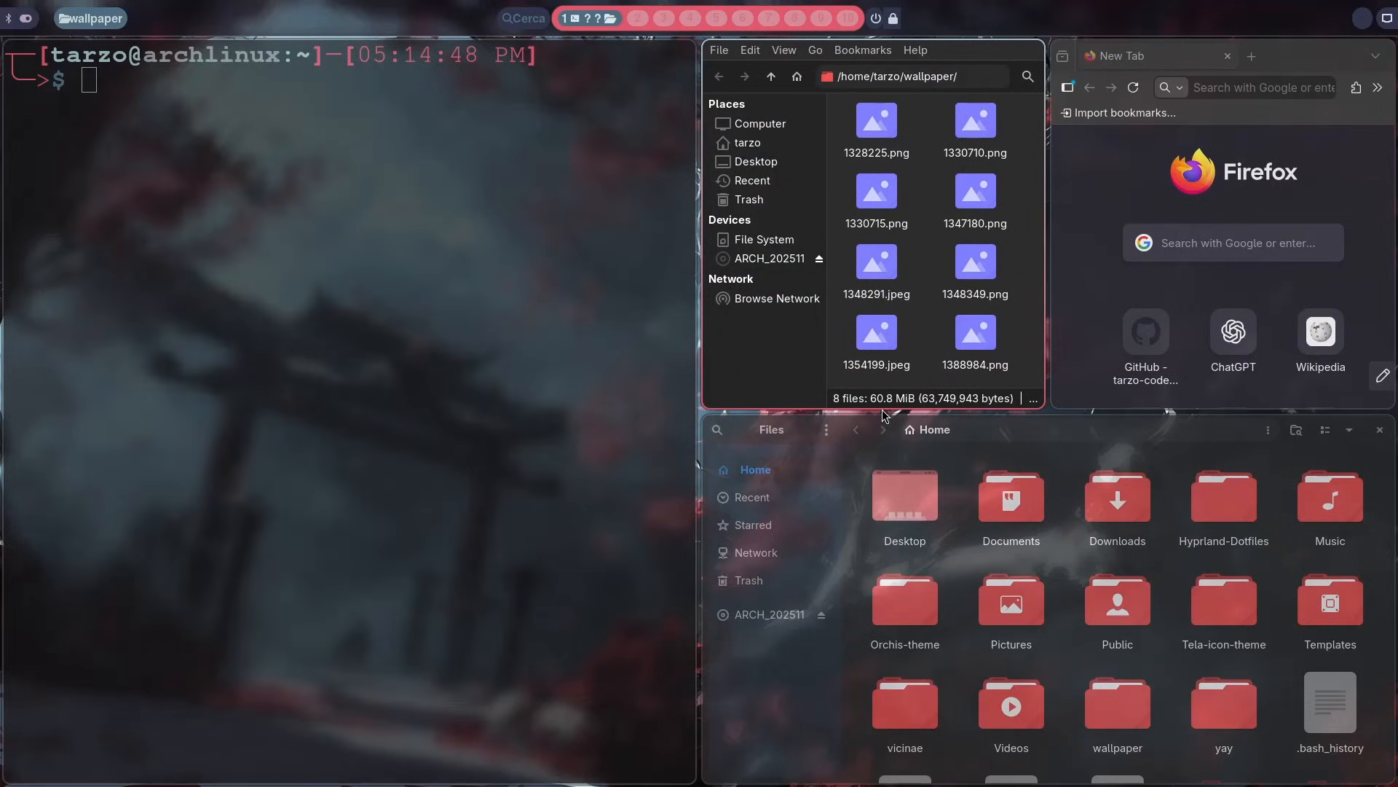
key(super+q)
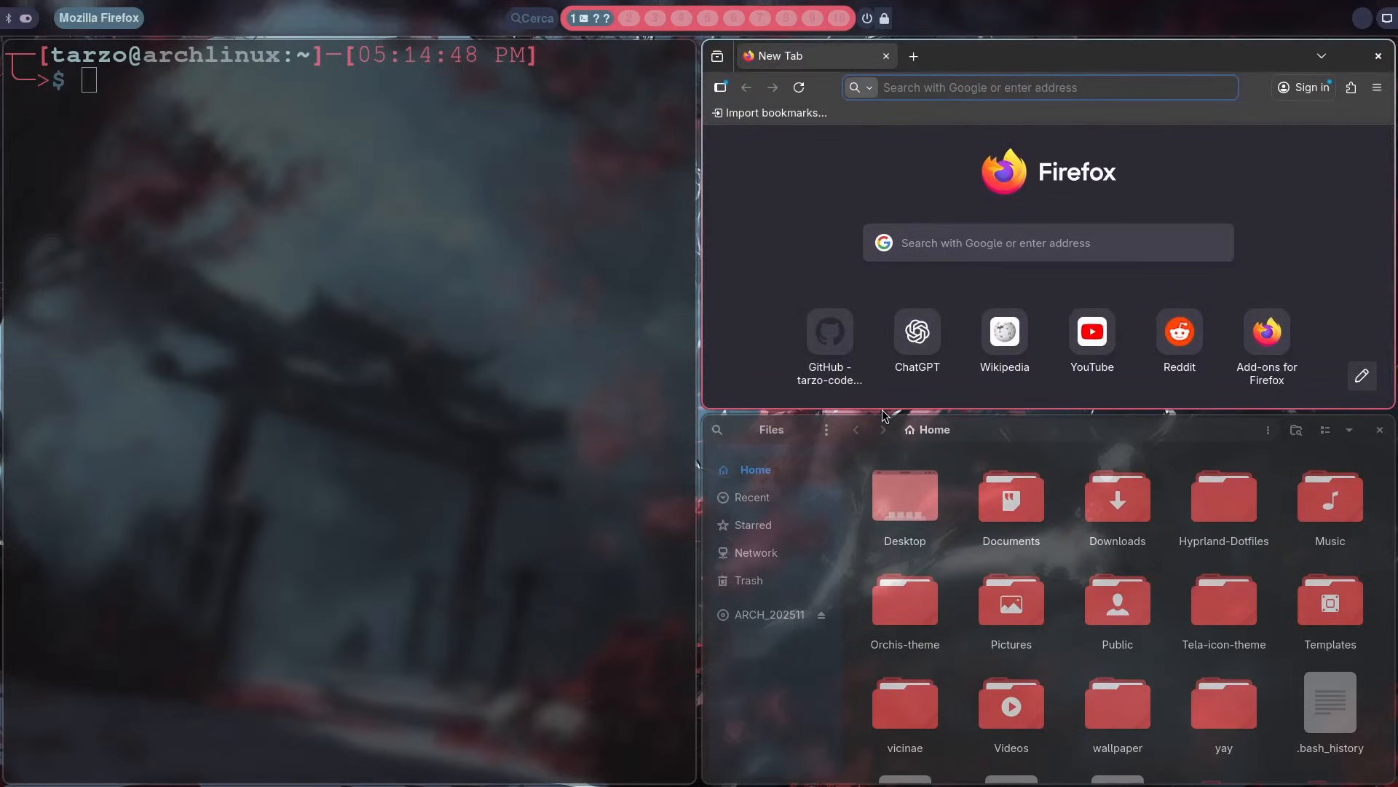
Step: Reopen the Vicinae settings by searching the launcher for se, and view the System files extension's path options
click(749, 304)
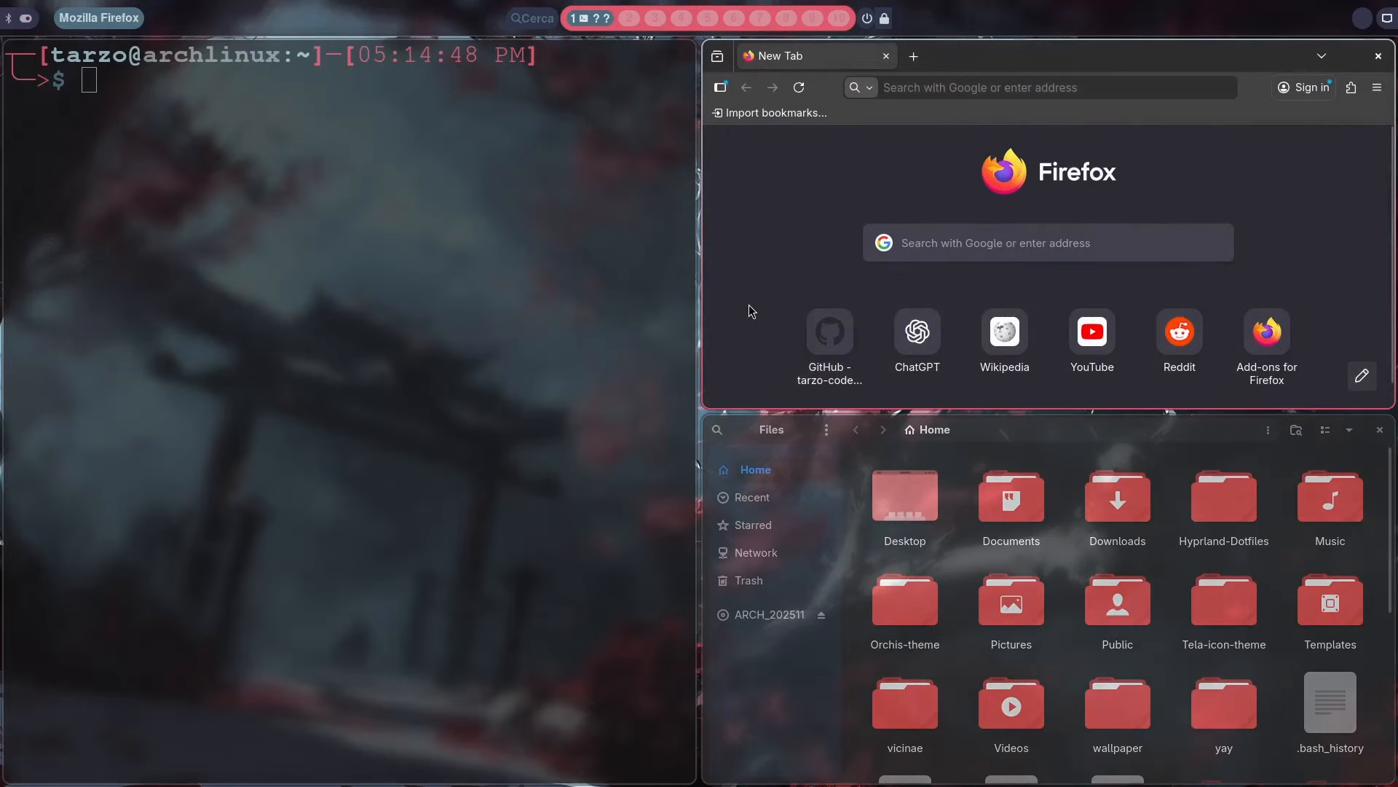
key(super+space)
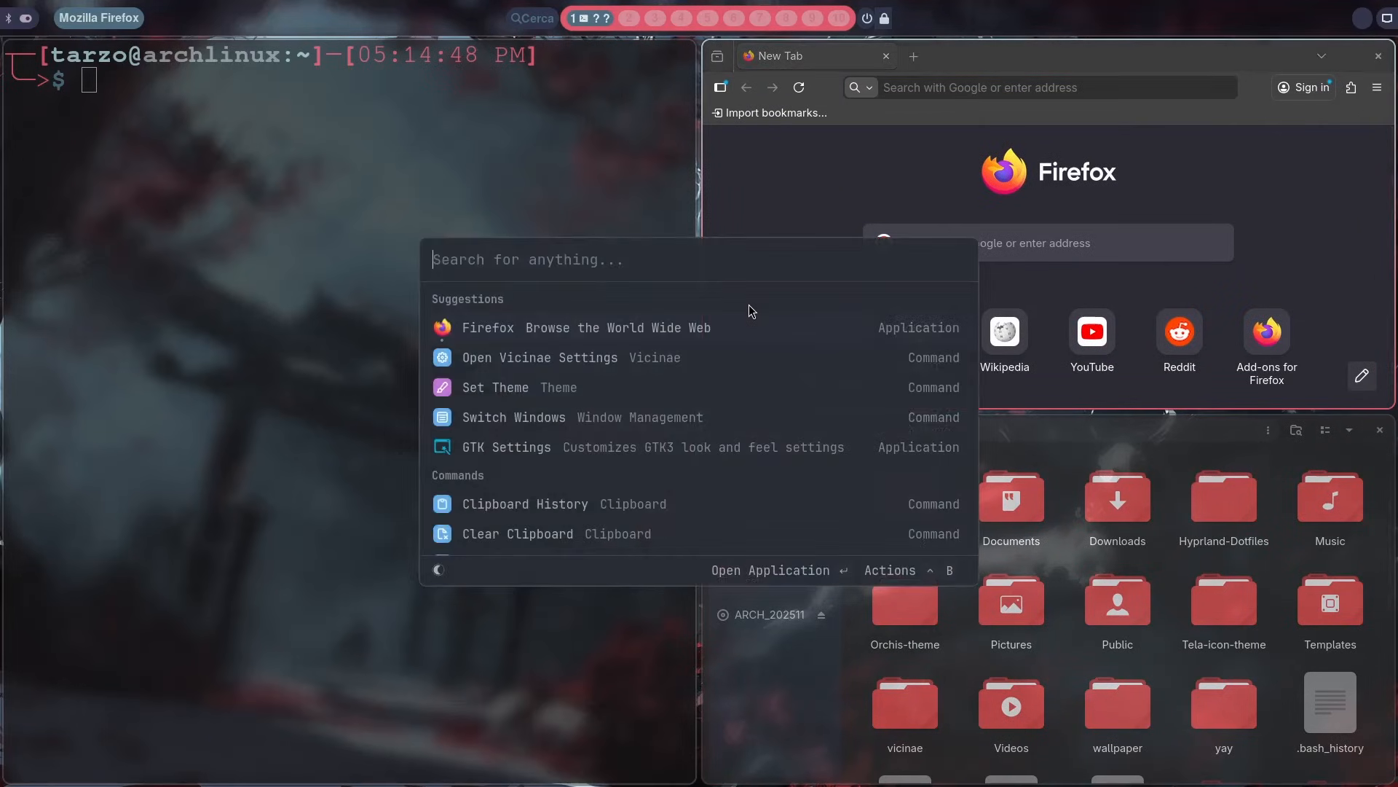
text(se)
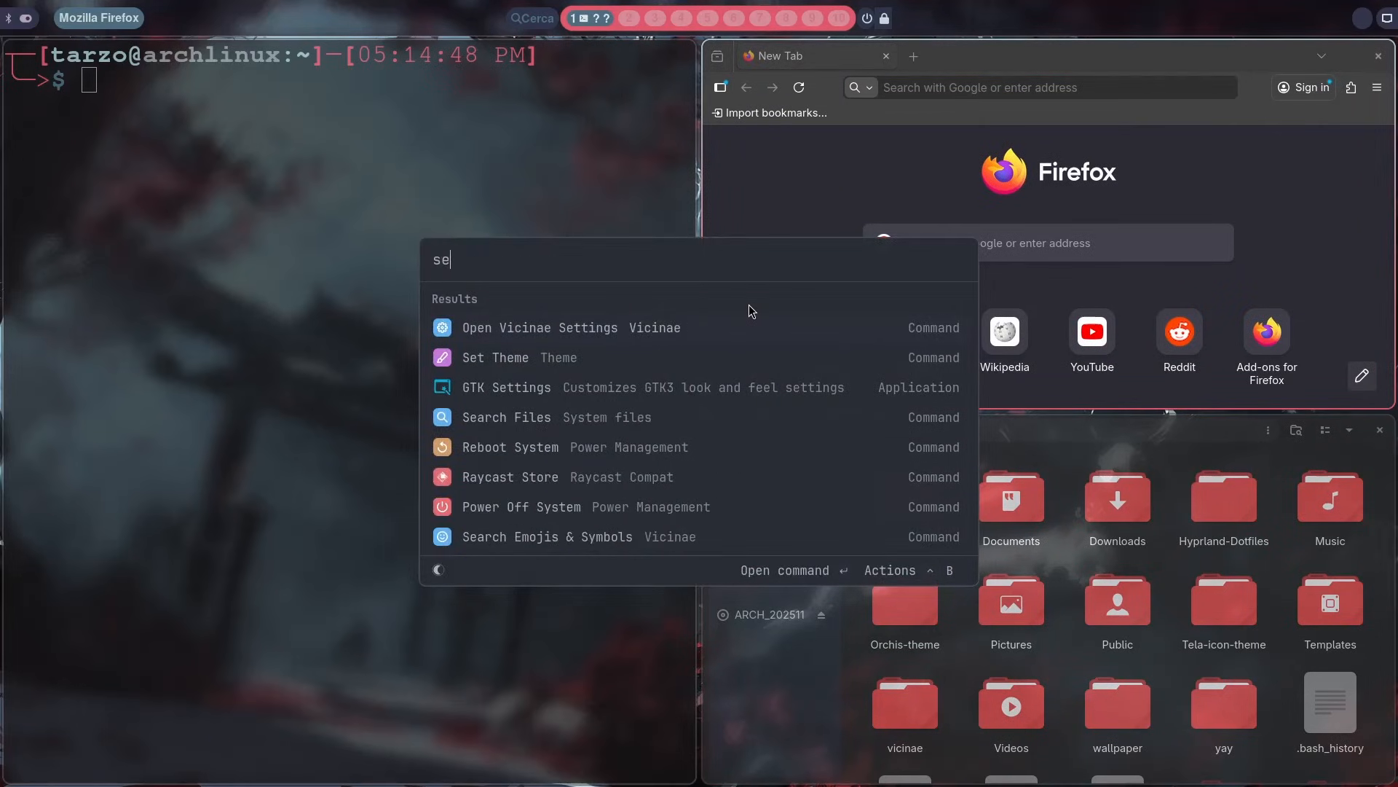
key(Return)
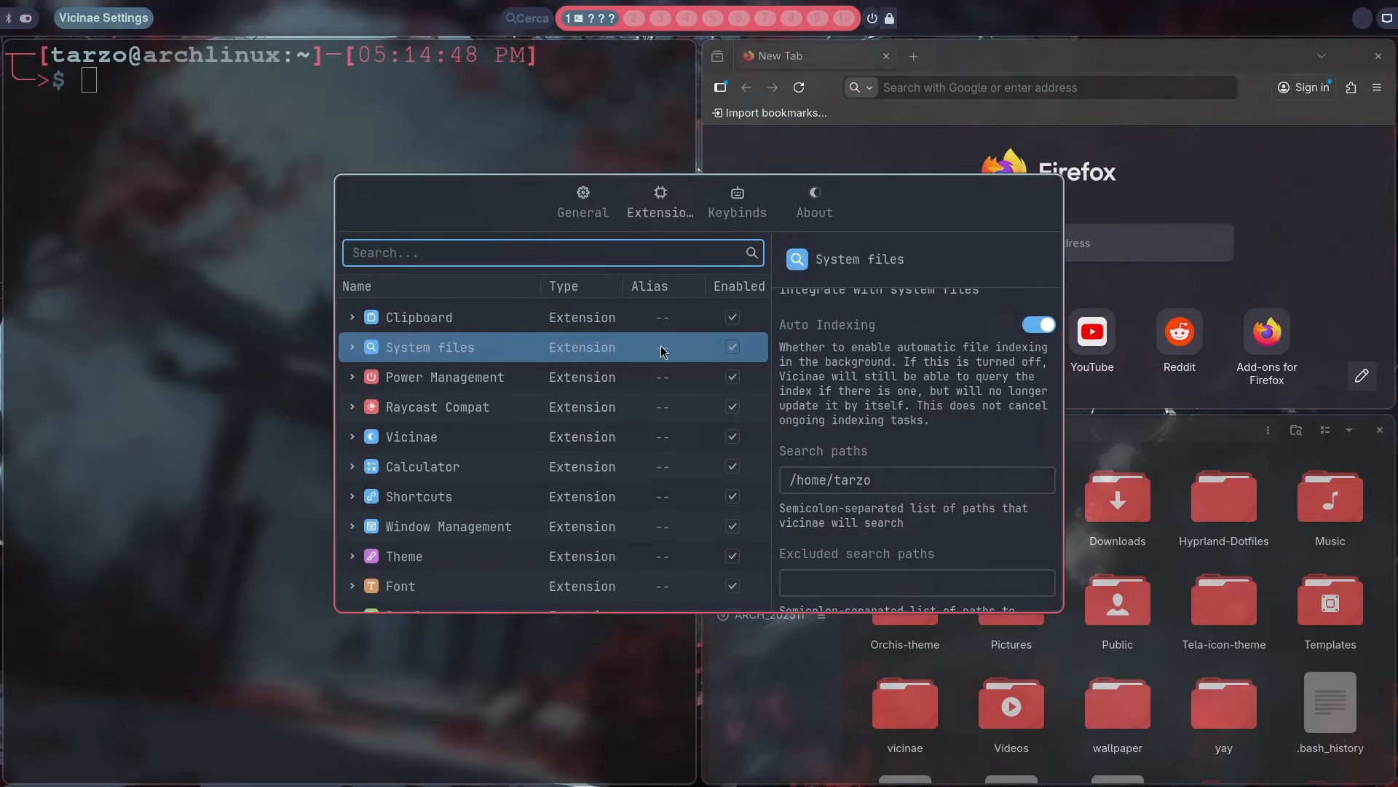
scroll(796, 372, down, 3)
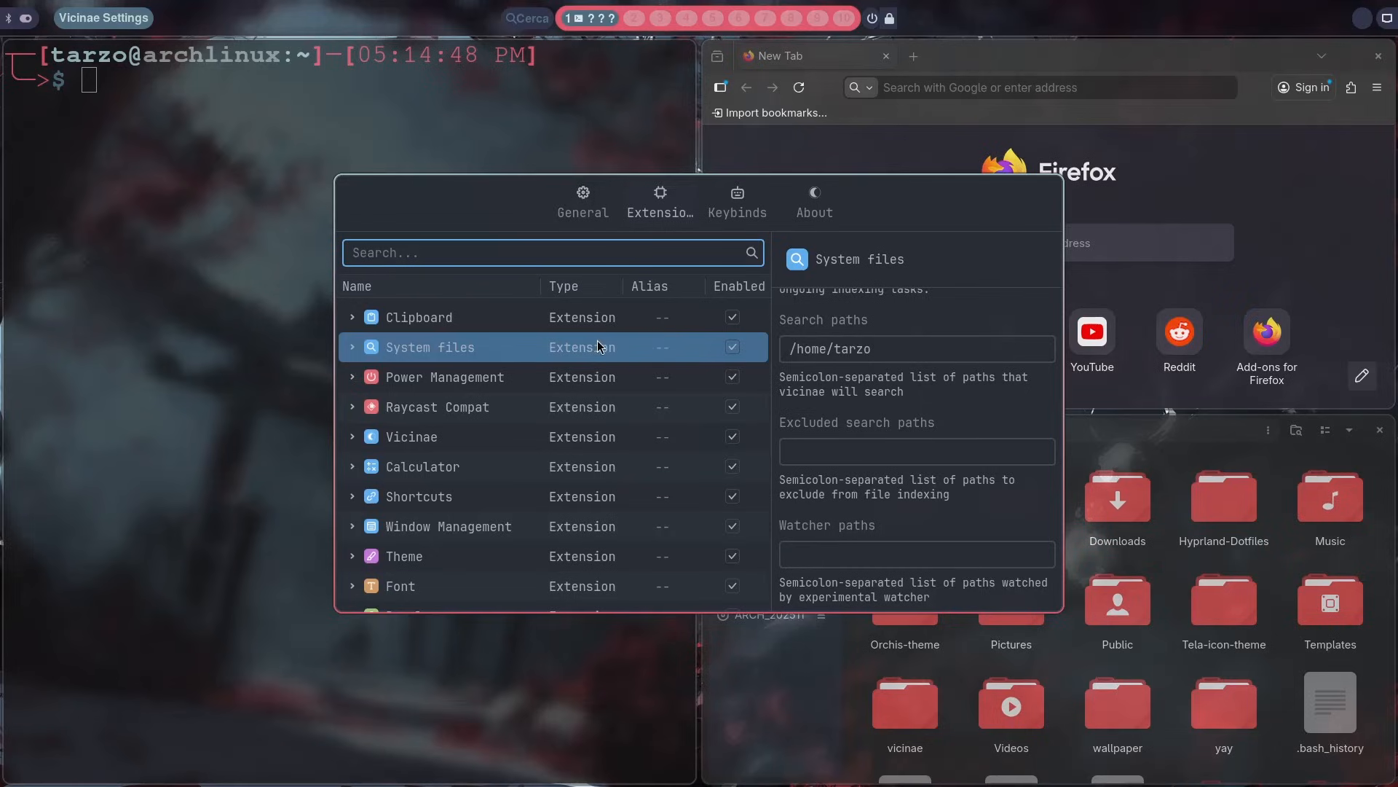
Step: Expand the System files extension, assign the alias fs to its Search Files command, and close the settings window
click(357, 347)
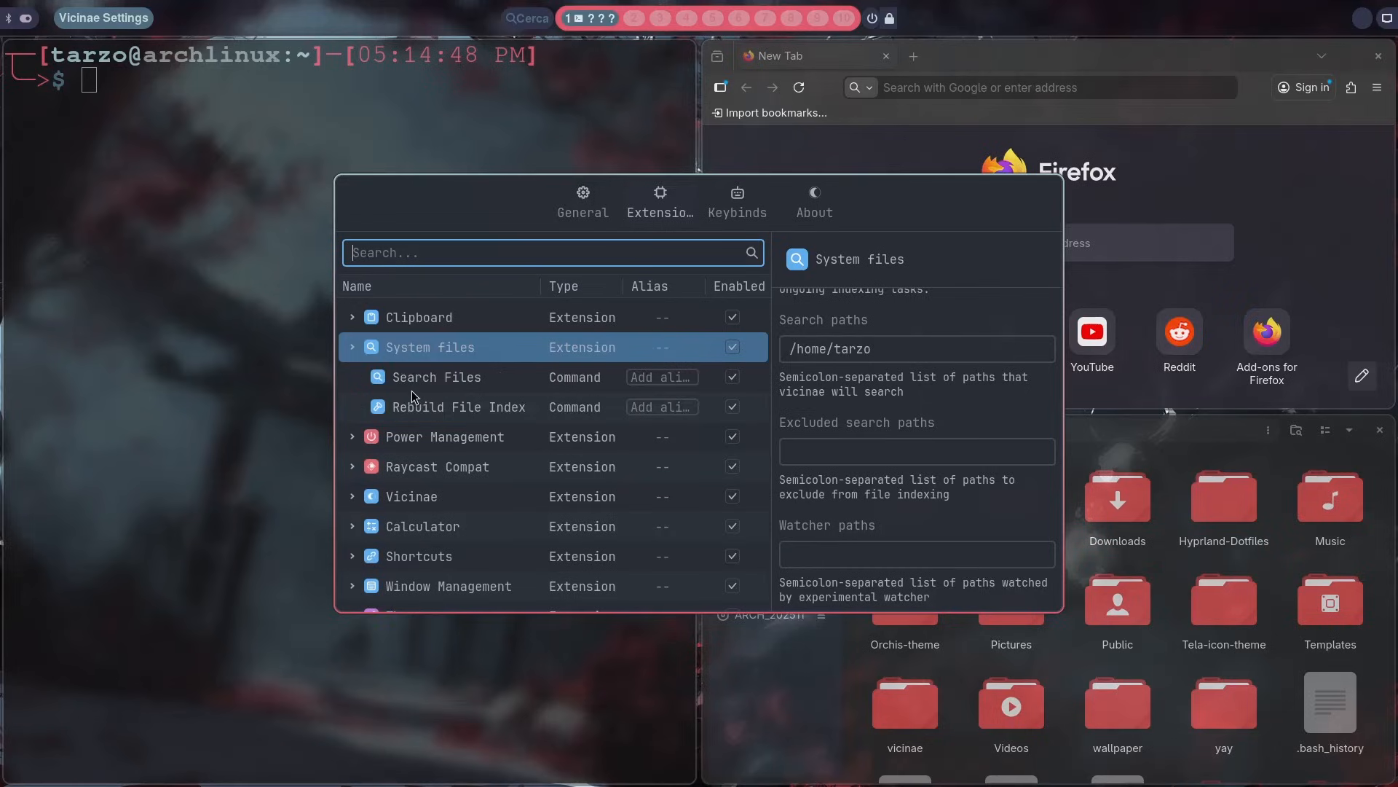
click(639, 377)
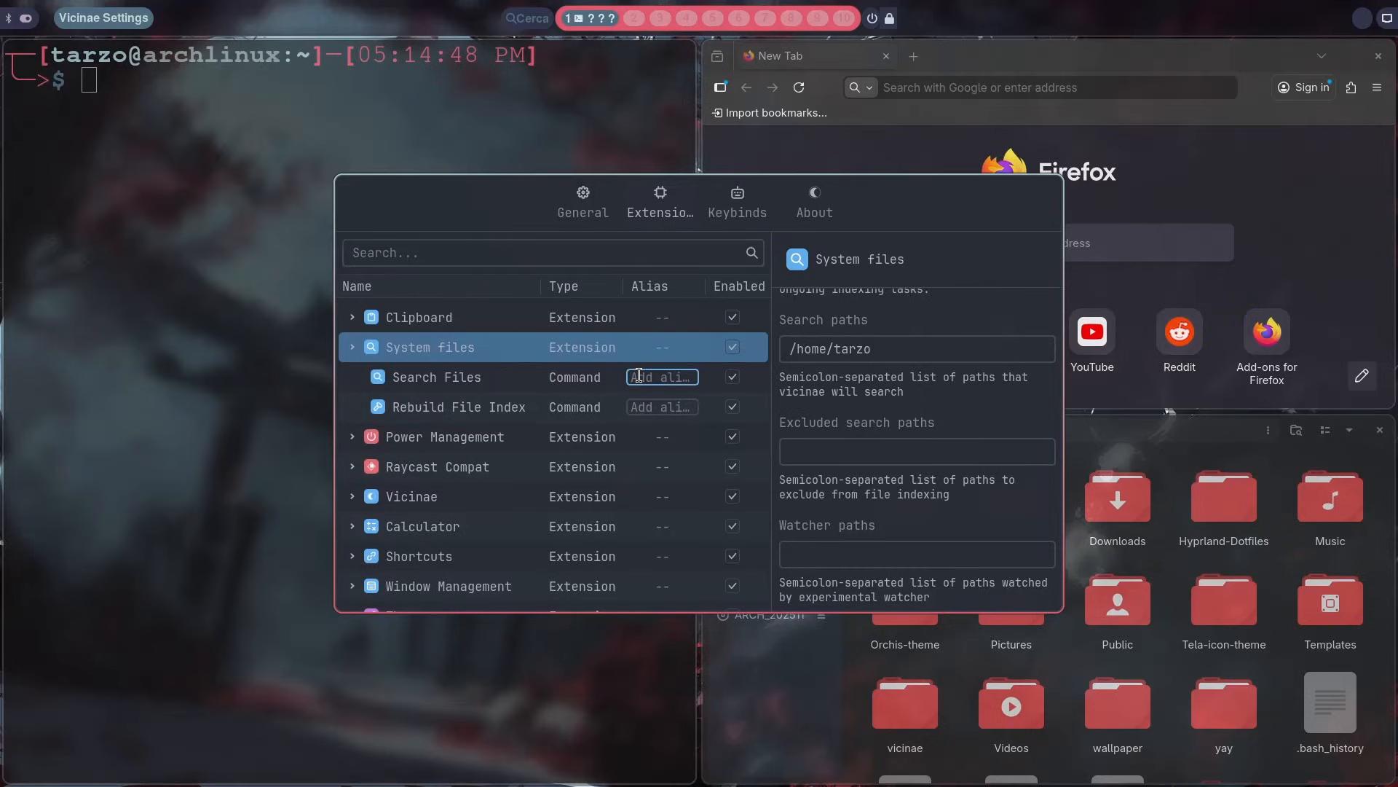
text(fs)
key(Return)
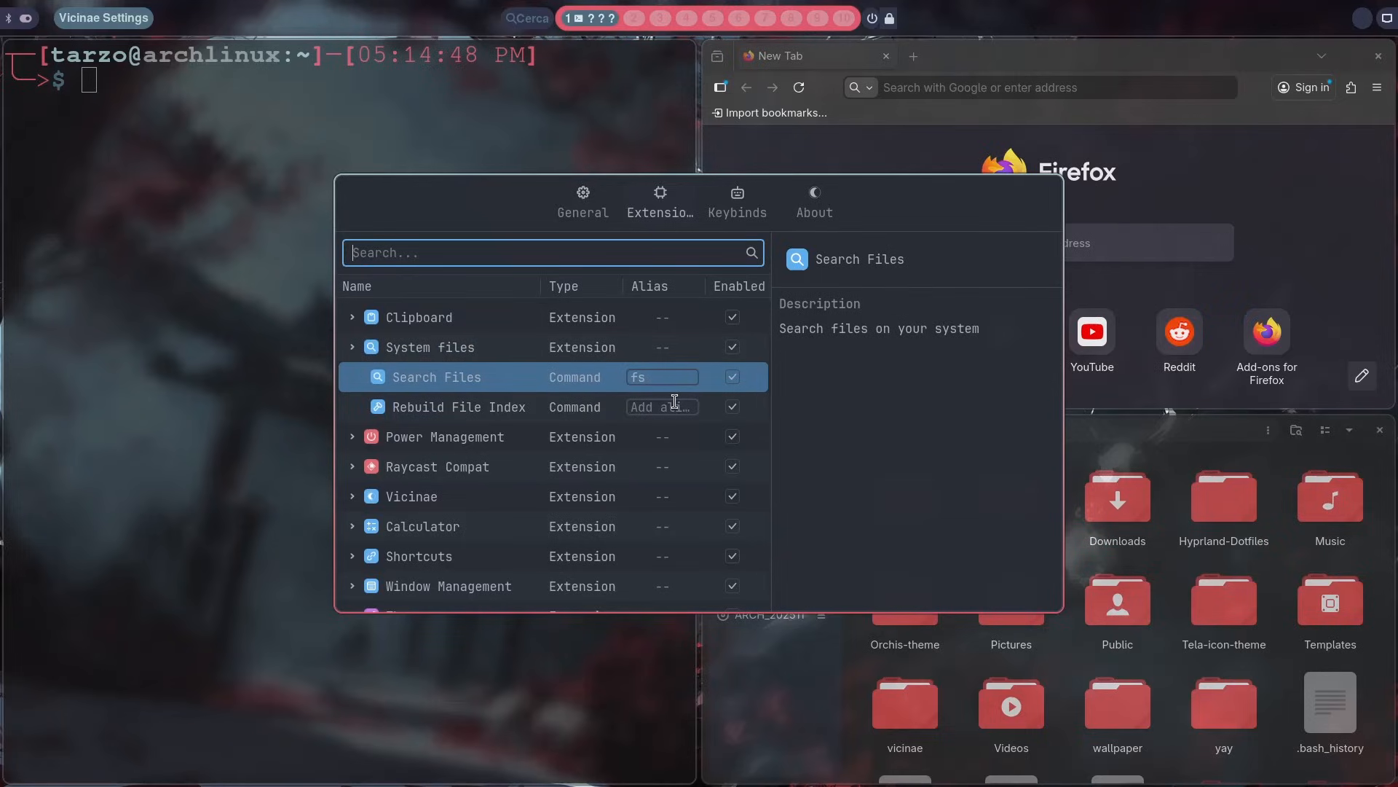
key(super+q)
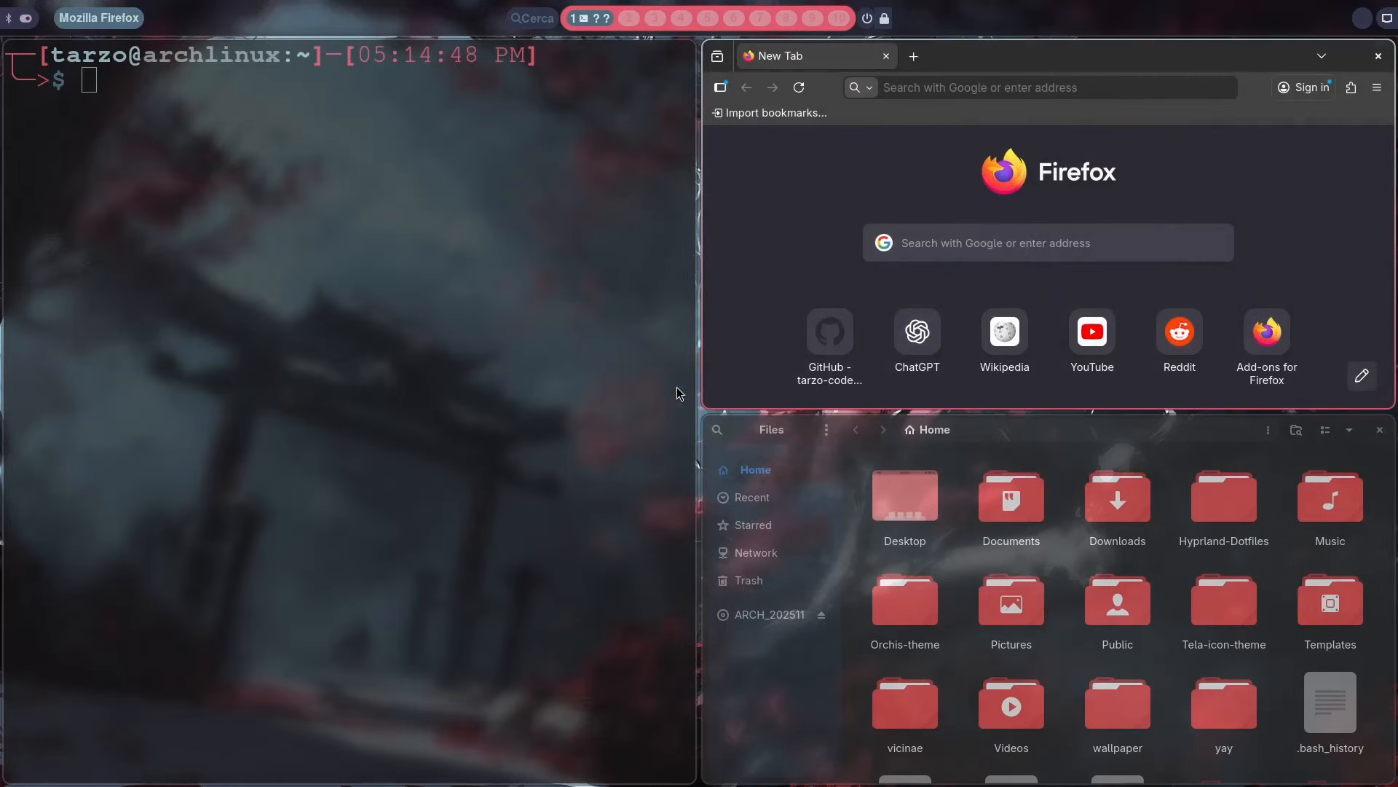
Step: Run the Search Files command from the launcher through its alias fs, and return to the launcher results
key(super+space)
text(fs)
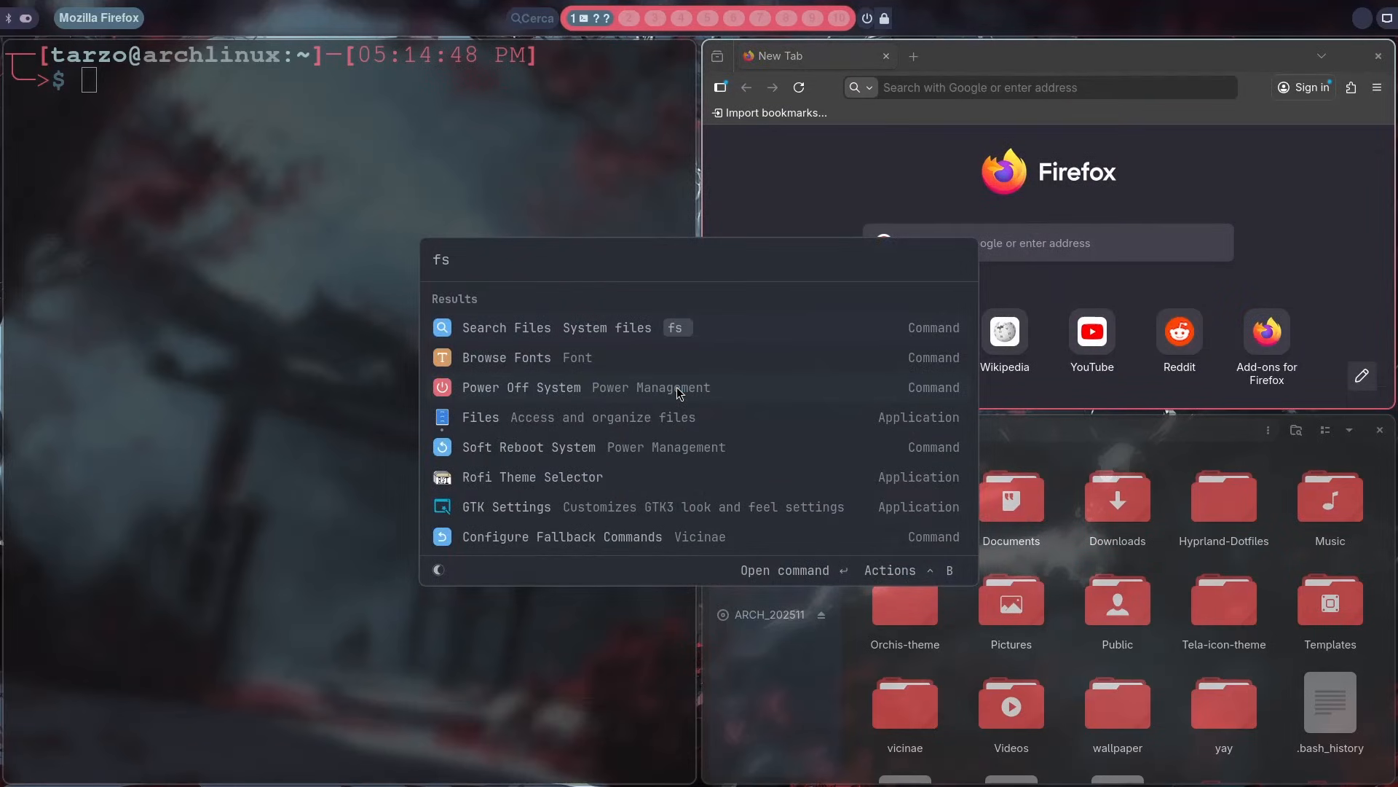
key(Return)
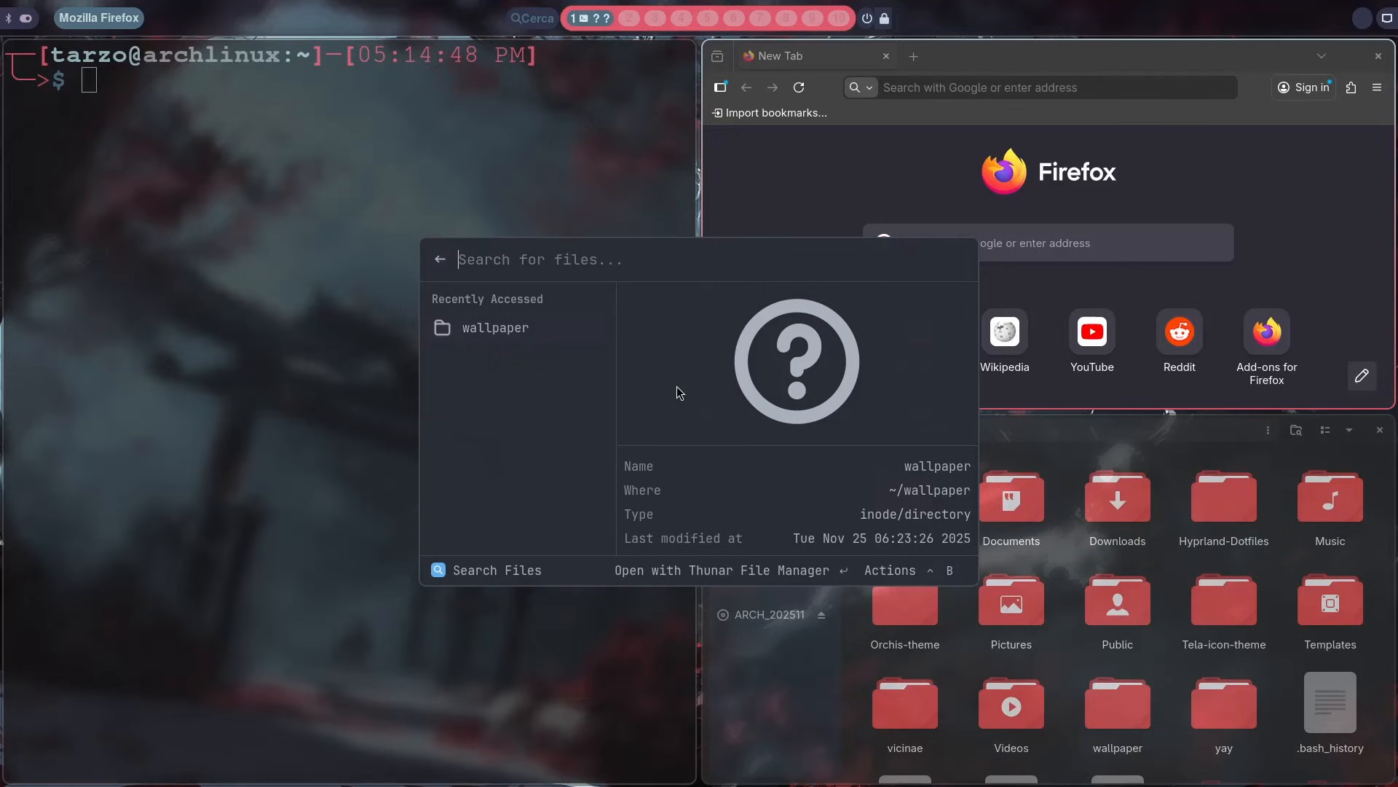
key(Escape)
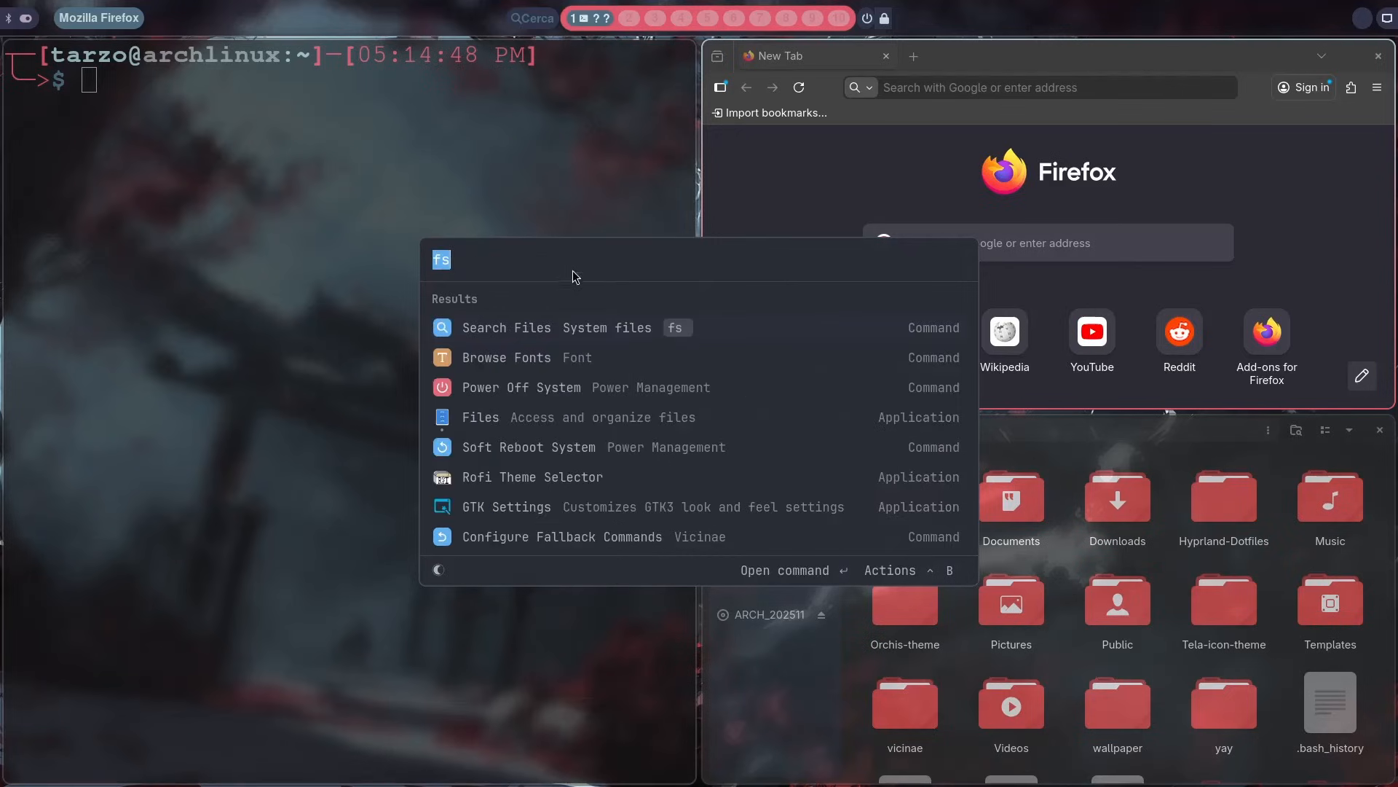
Step: Compare launcher searches for sear and for the alias fs, and clear the search text
key(BackSpace)
text(sear)
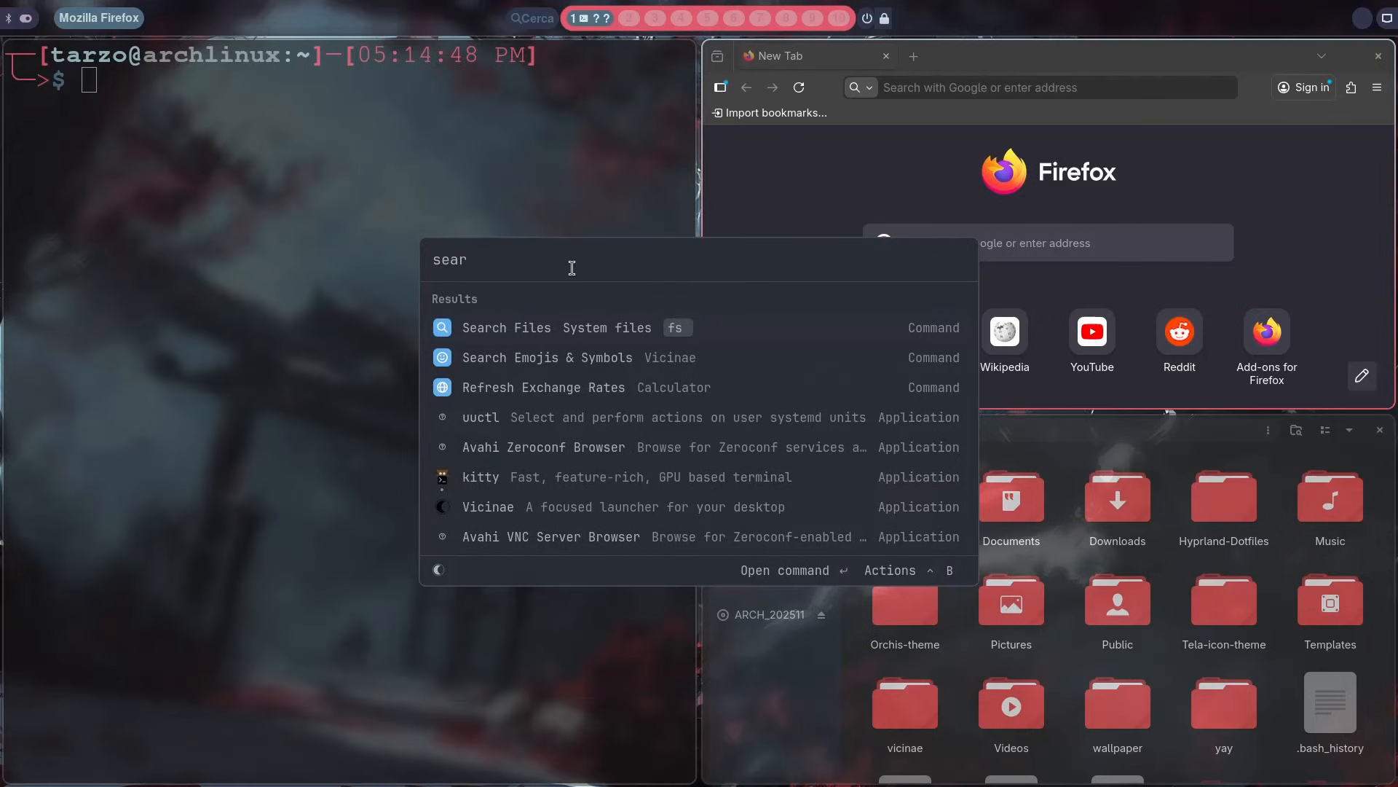
key(BackSpace)
key(BackSpace)
key(BackSpace)
key(BackSpace)
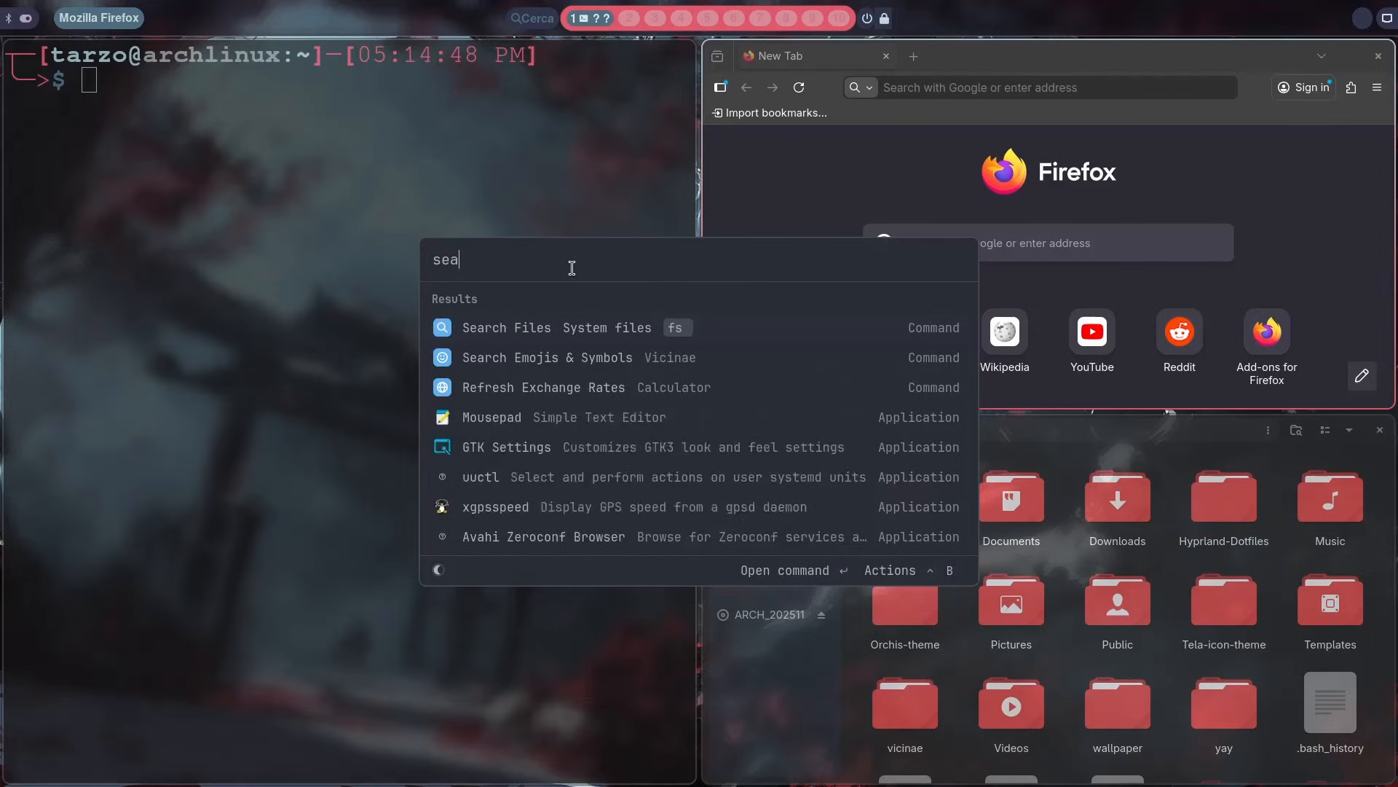
text(fs)
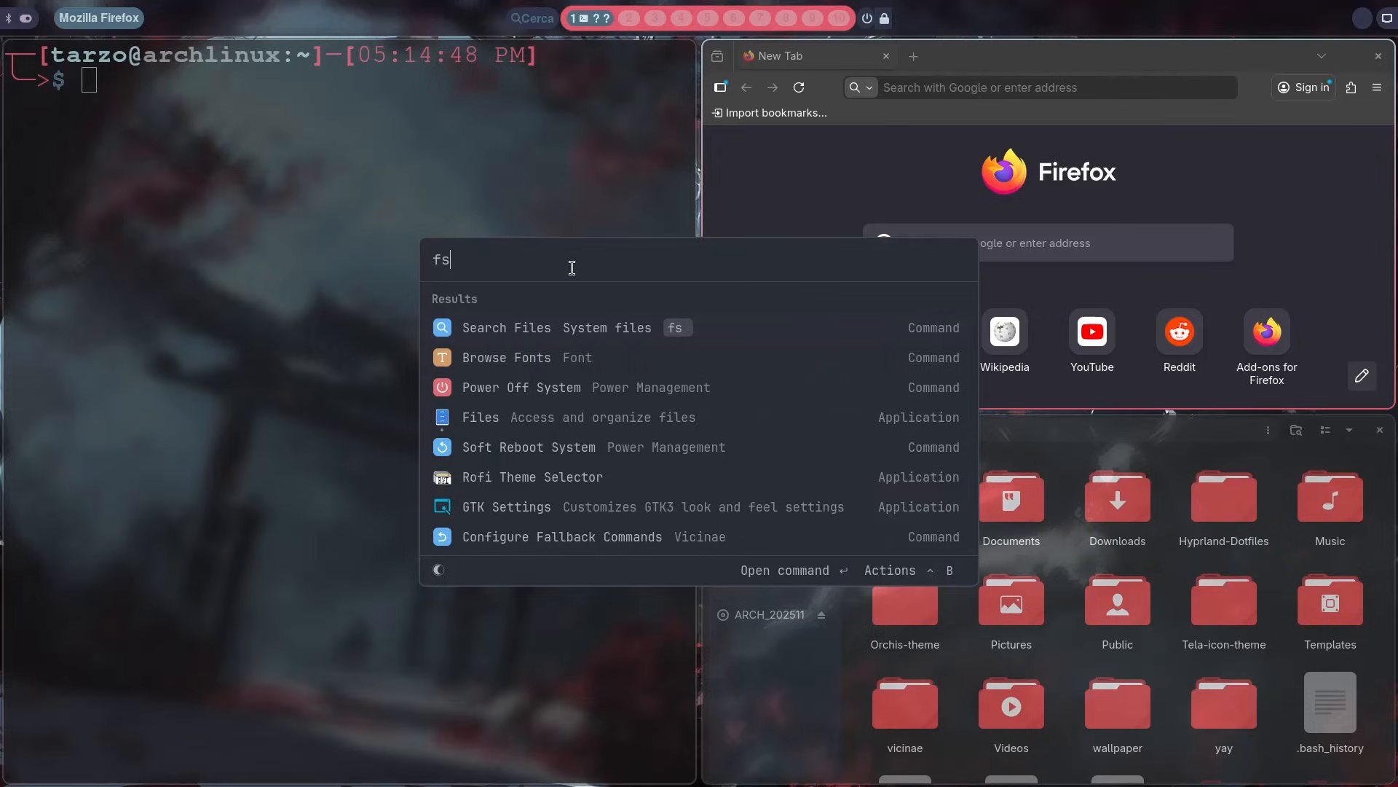
key(BackSpace)
key(BackSpace)
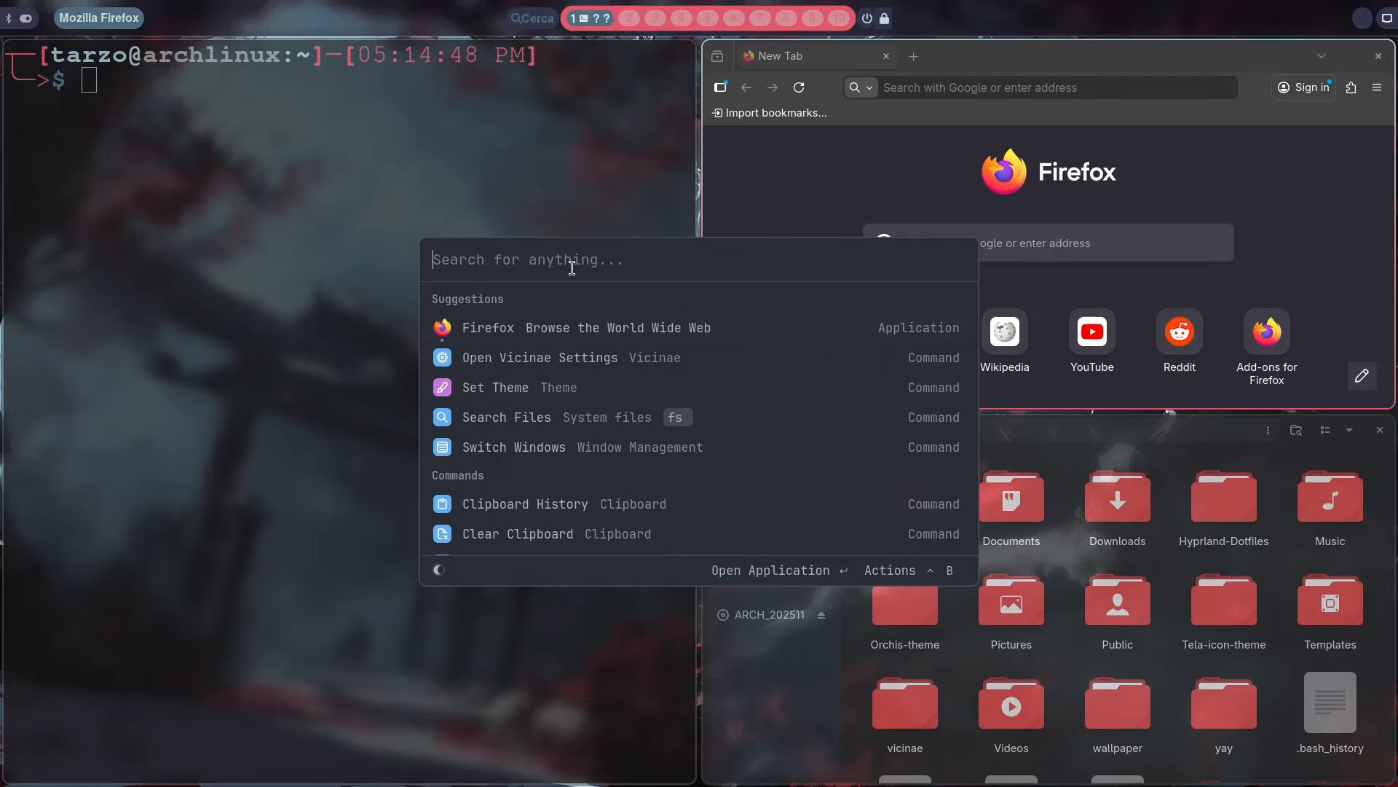
Step: Reopen the Vicinae settings from the launcher suggestions and expand the Power Management extension
key(Down)
key(Return)
key(Down)
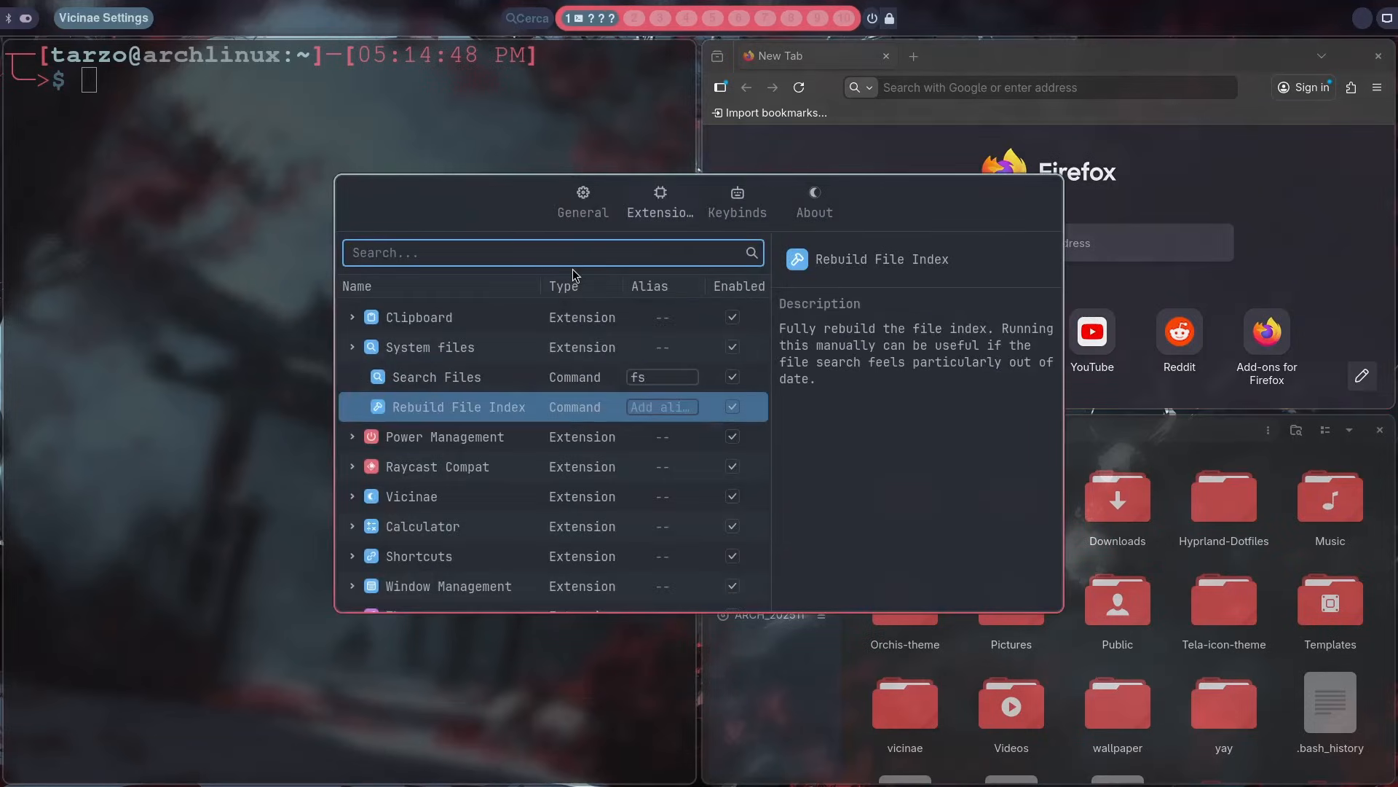
key(Down)
key(Right)
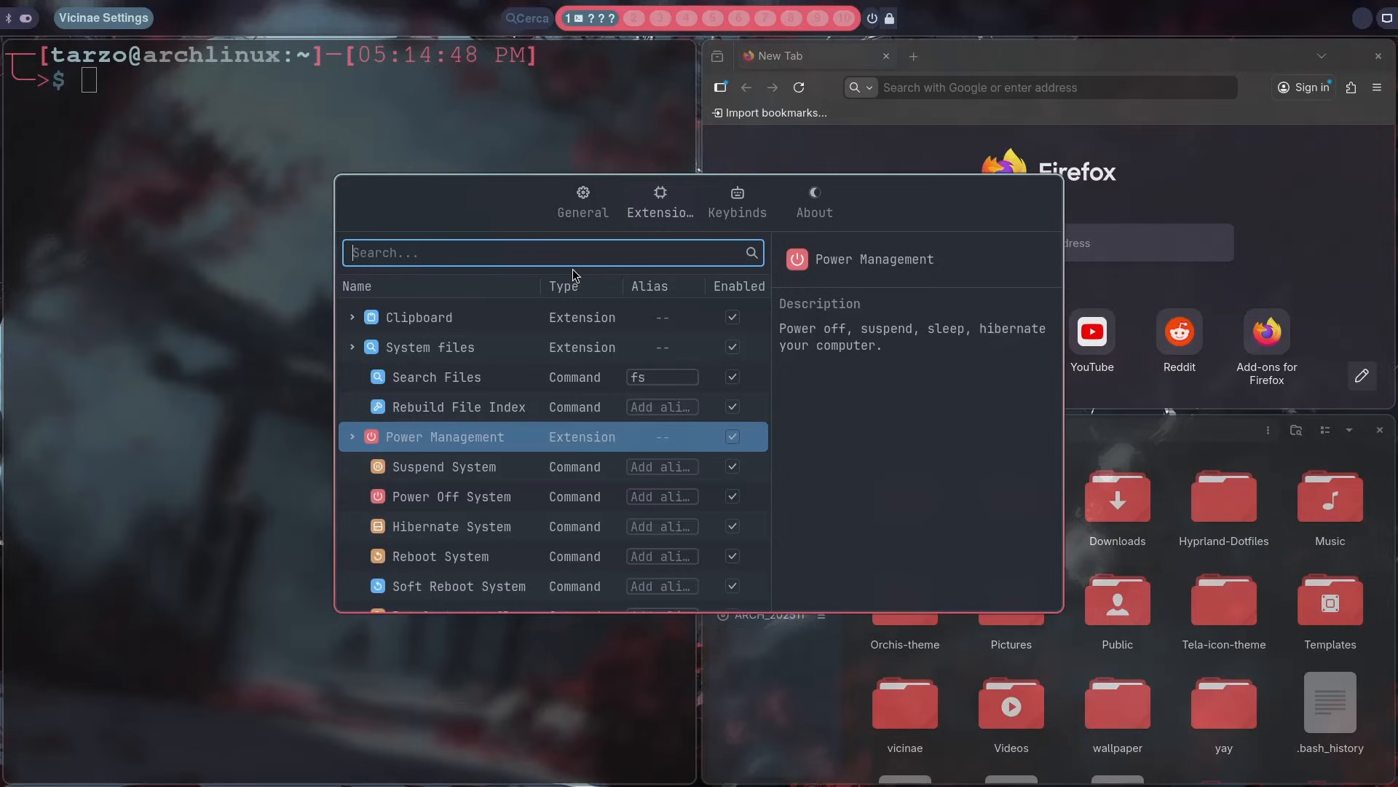
Step: Examine the Power Management commands, including the Log Out command's alias field and confirmation option, and the extensions listed below them
key(Down)
key(Down)
key(Down)
key(End)
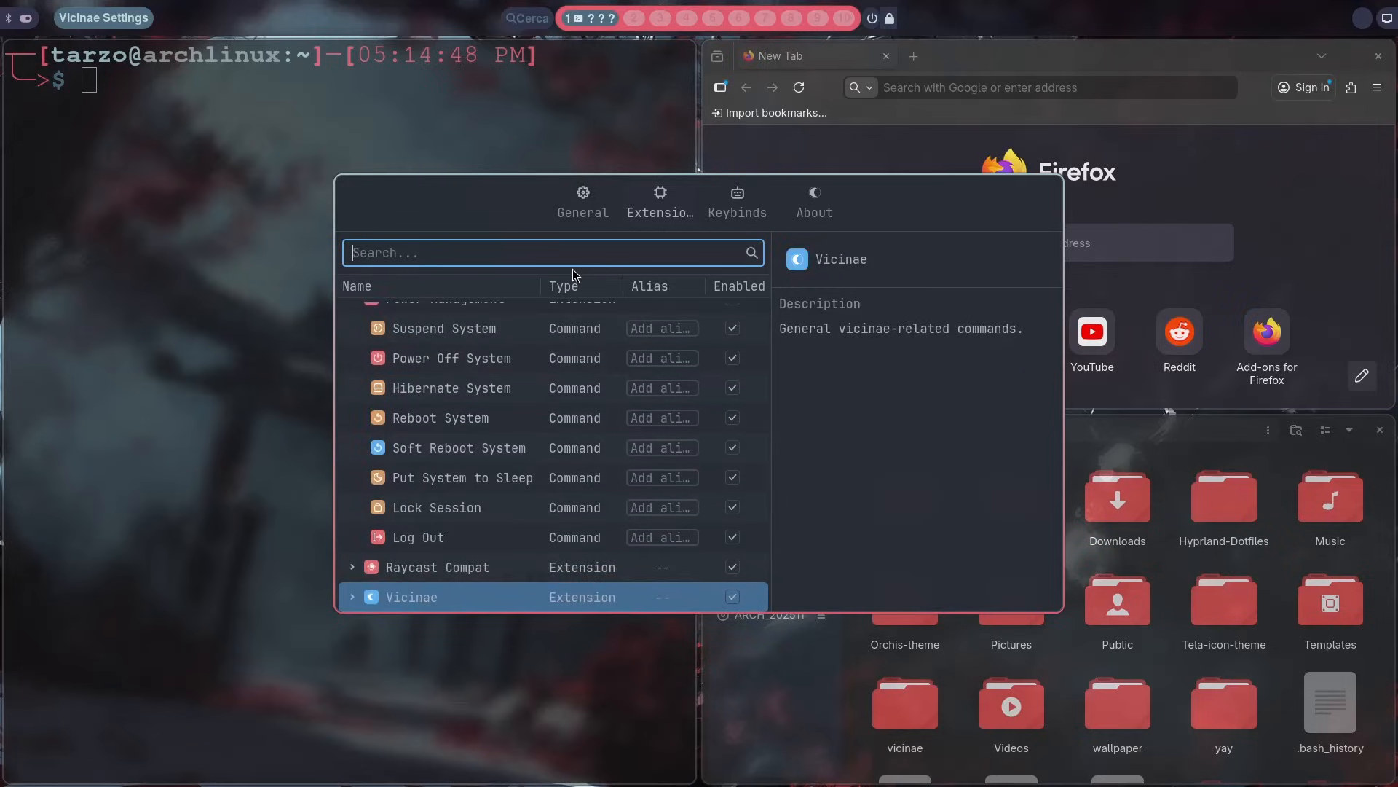
key(Up)
key(Up)
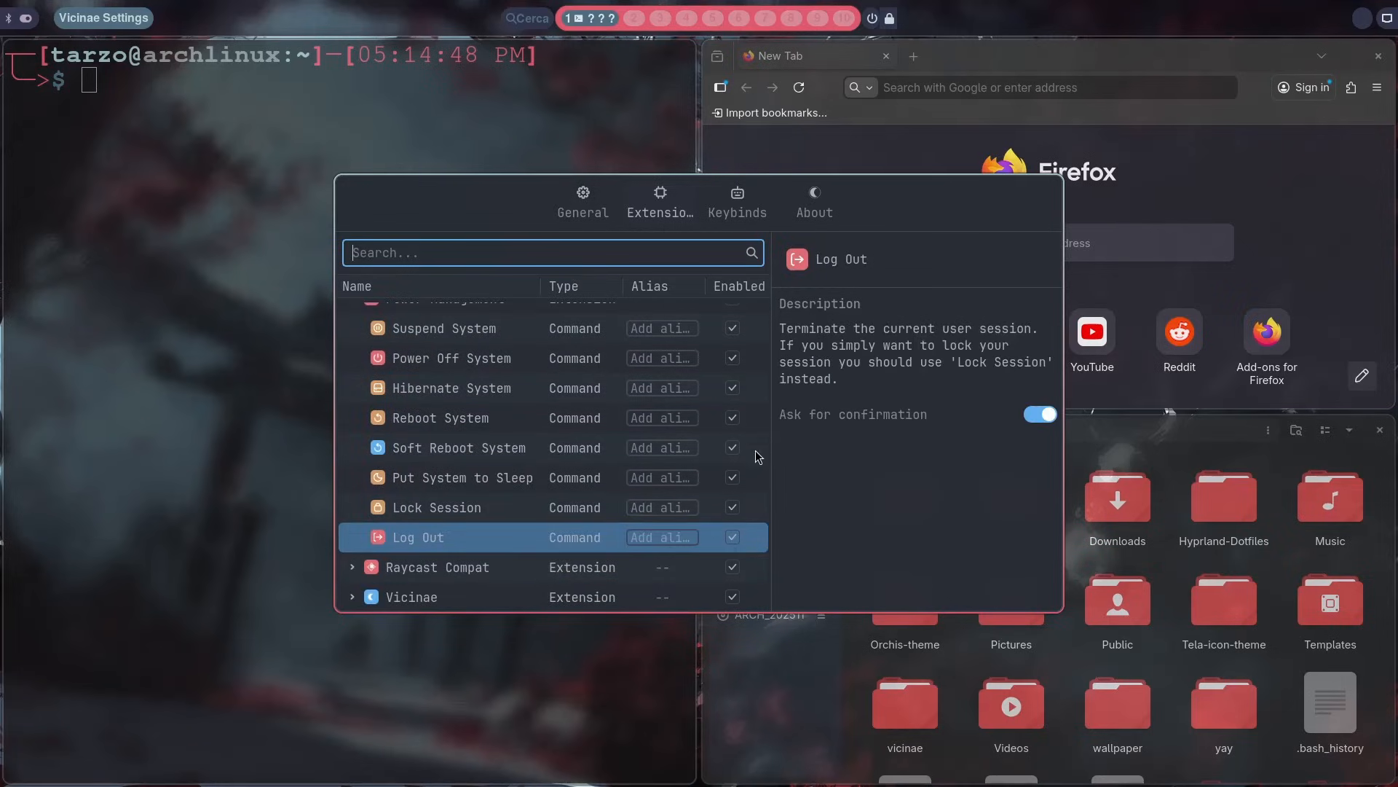
click(647, 539)
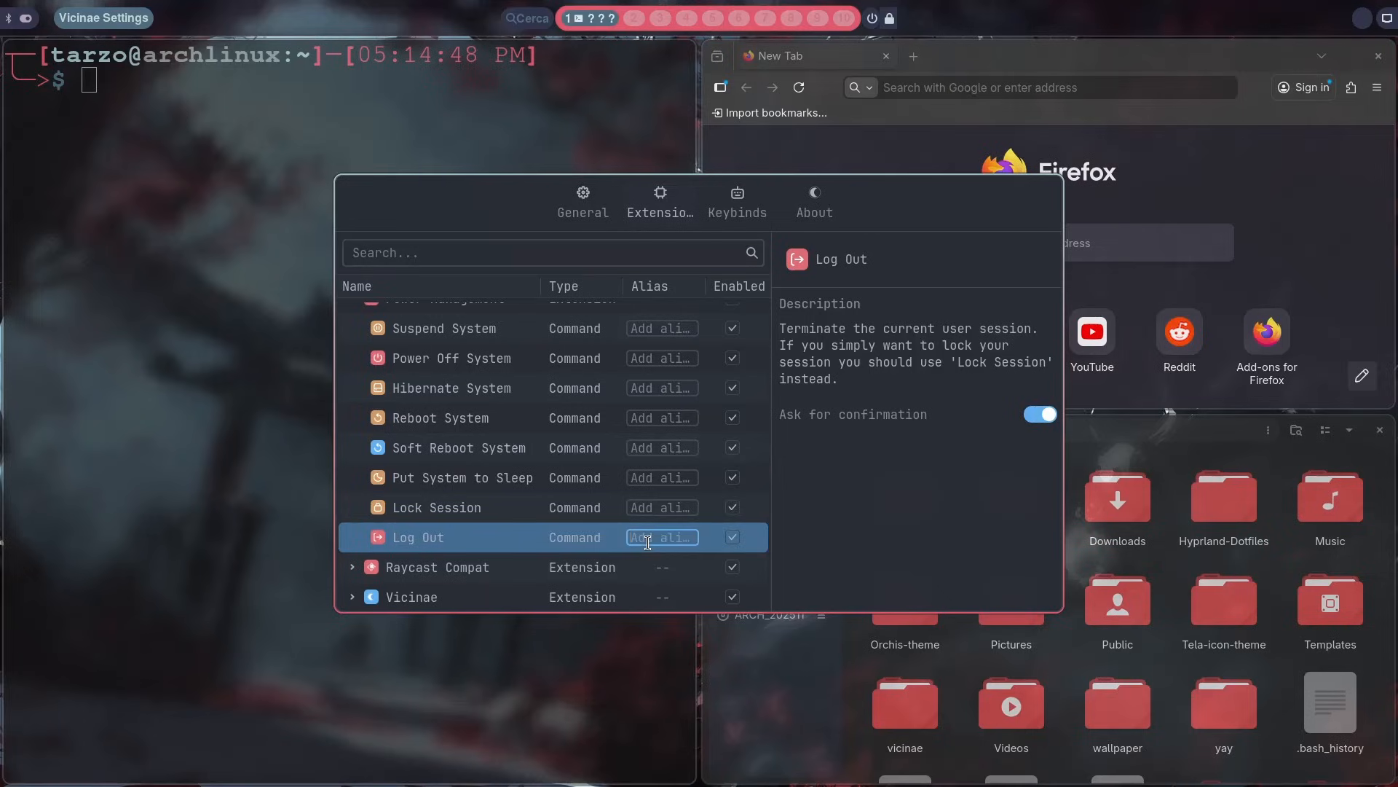
scroll(487, 466, down, 3)
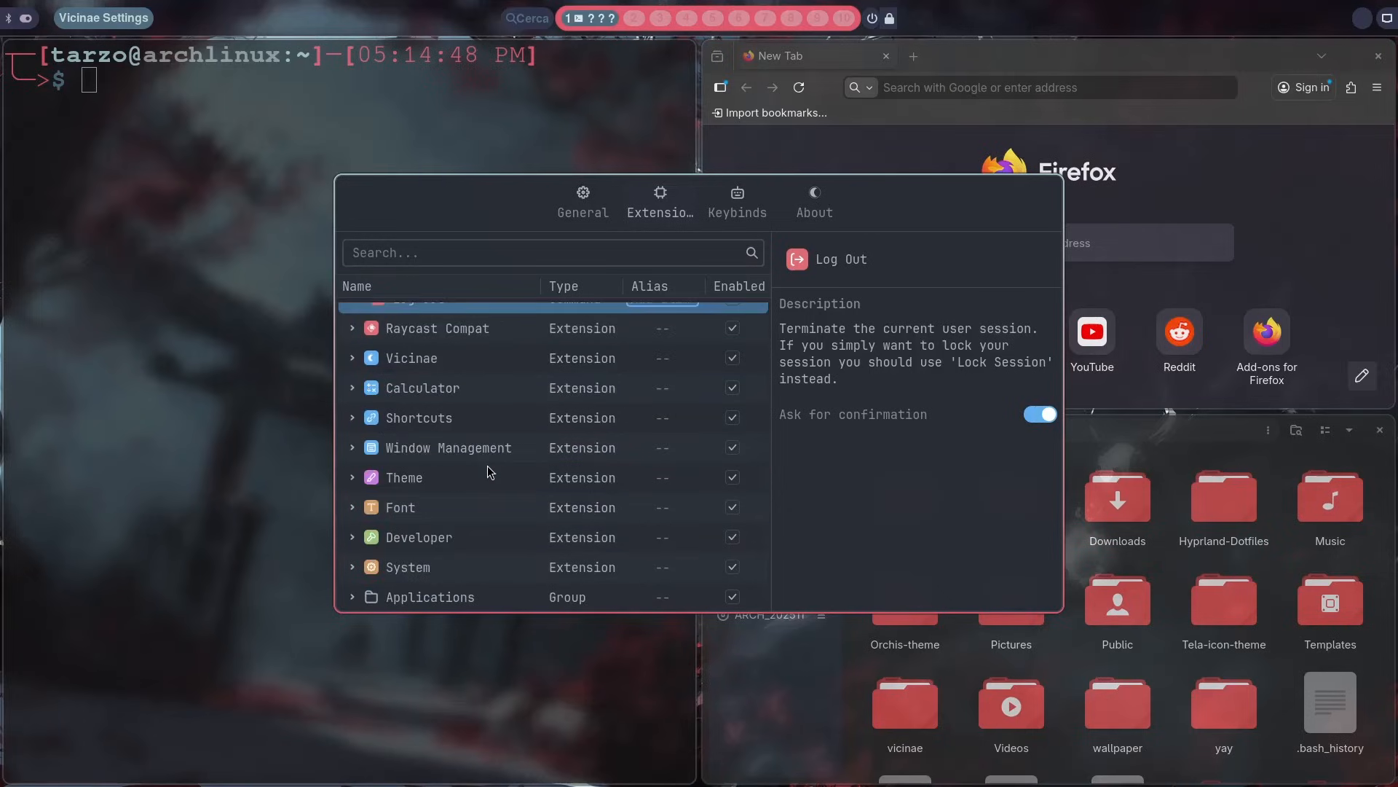
scroll(487, 465, up, 3)
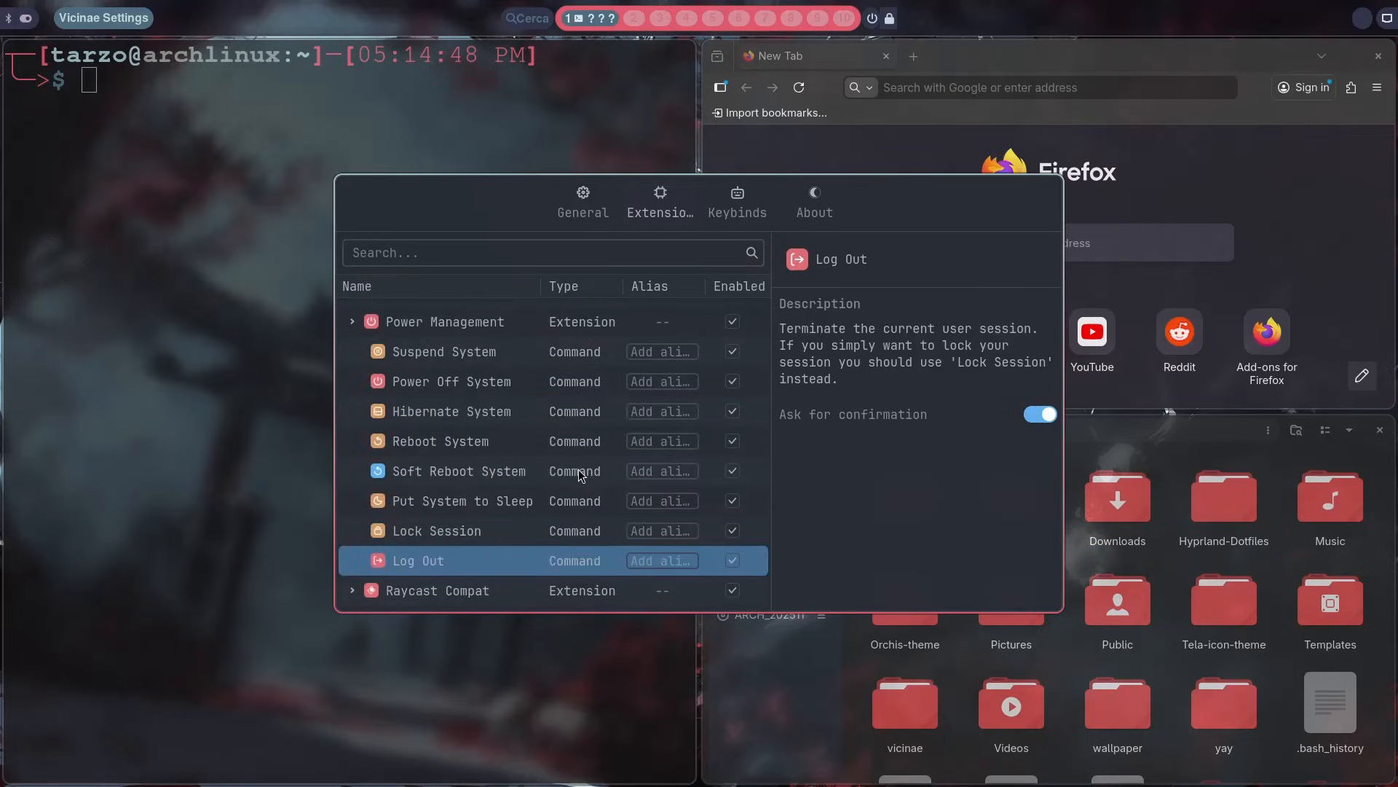
scroll(579, 469, down, 3)
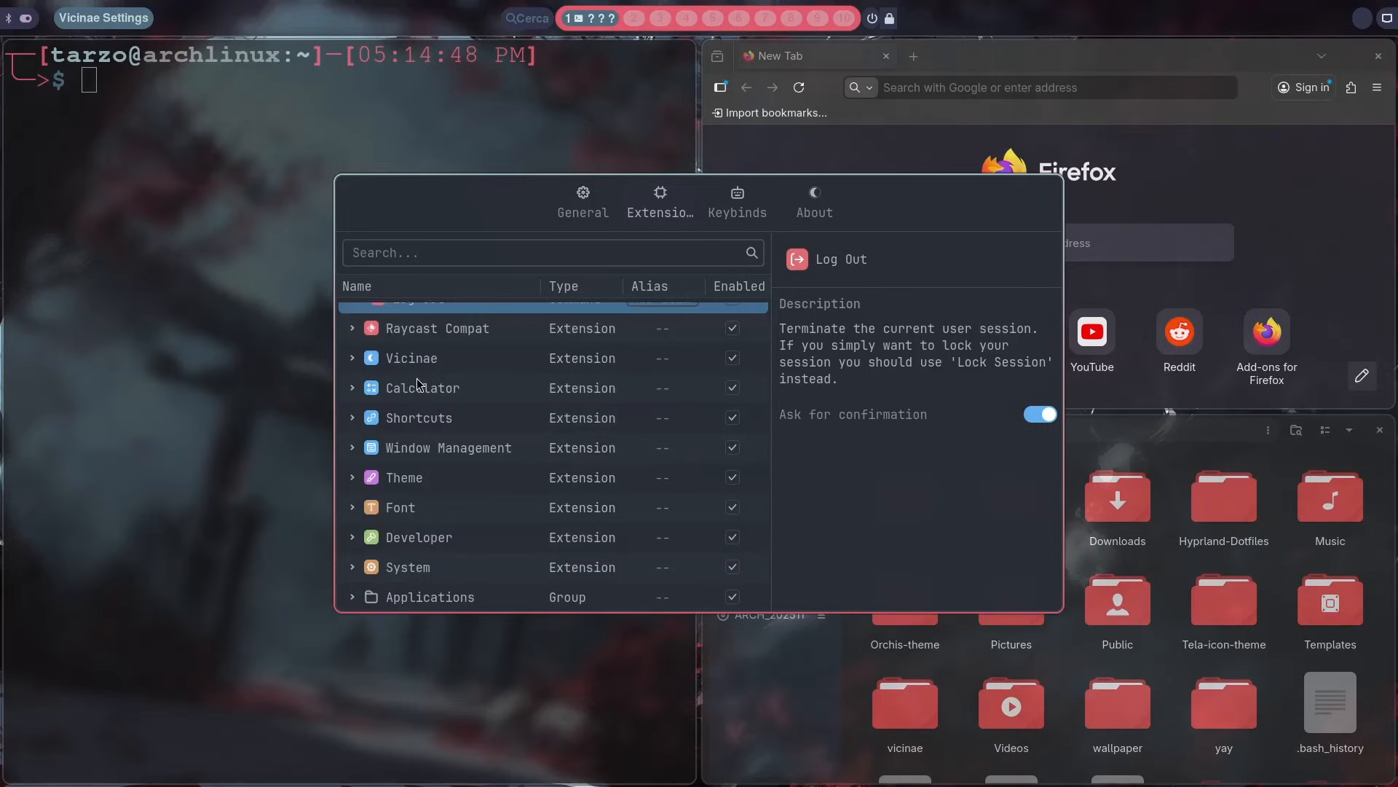
Step: Examine the Calculator extension's backend and exchange rate options and its commands, and close the settings window
click(418, 386)
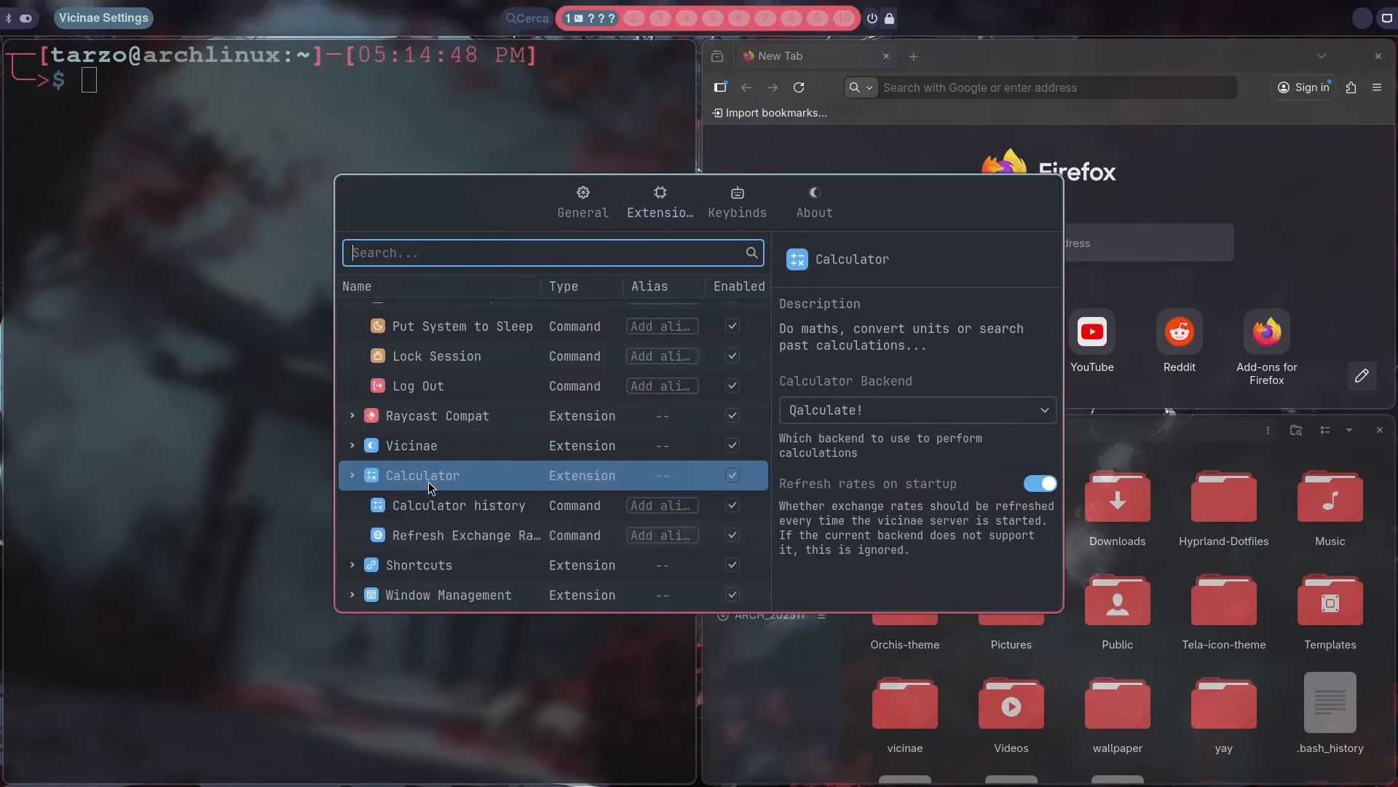
key(Down)
key(Down)
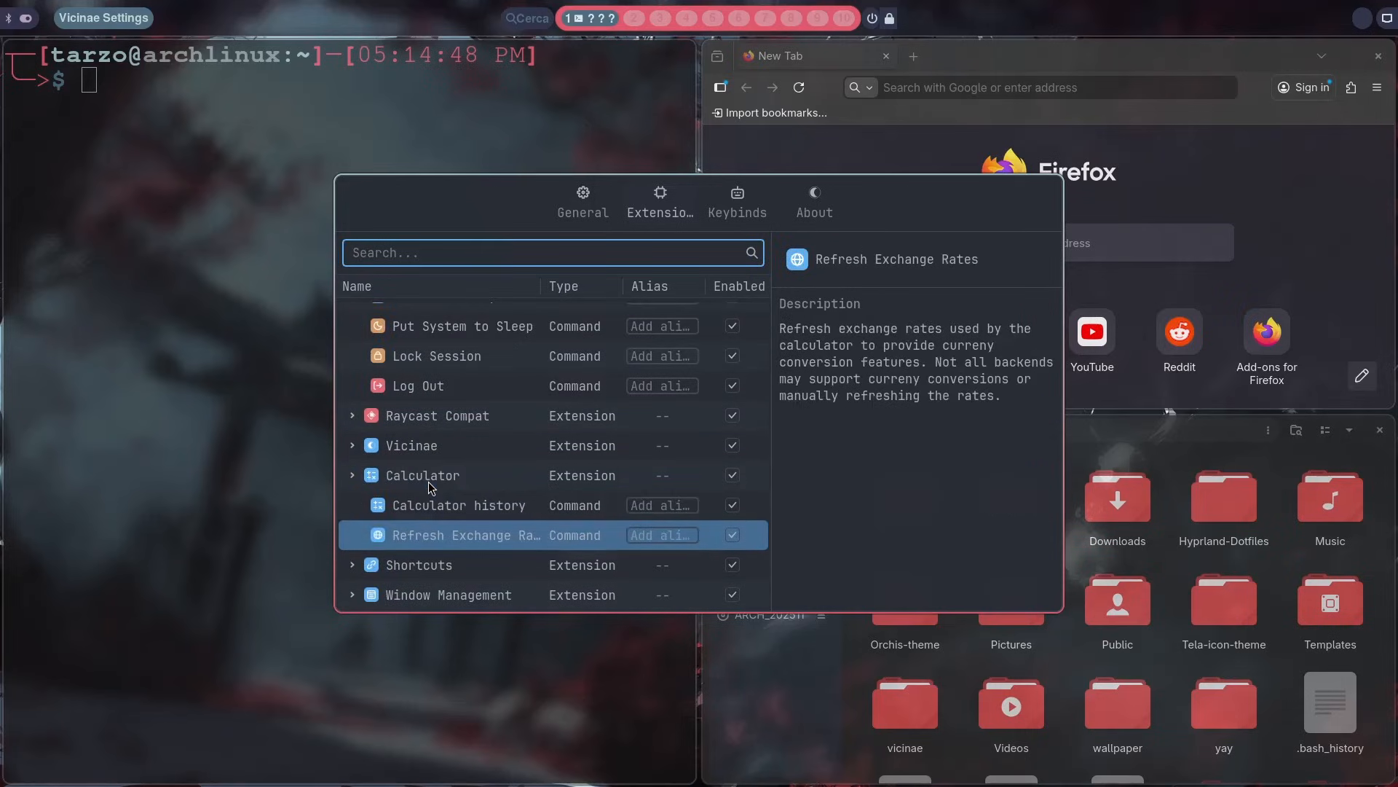
key(super+q)
Step: Calculate 23*32 in the launcher and show the actions available for the result
key(super+space)
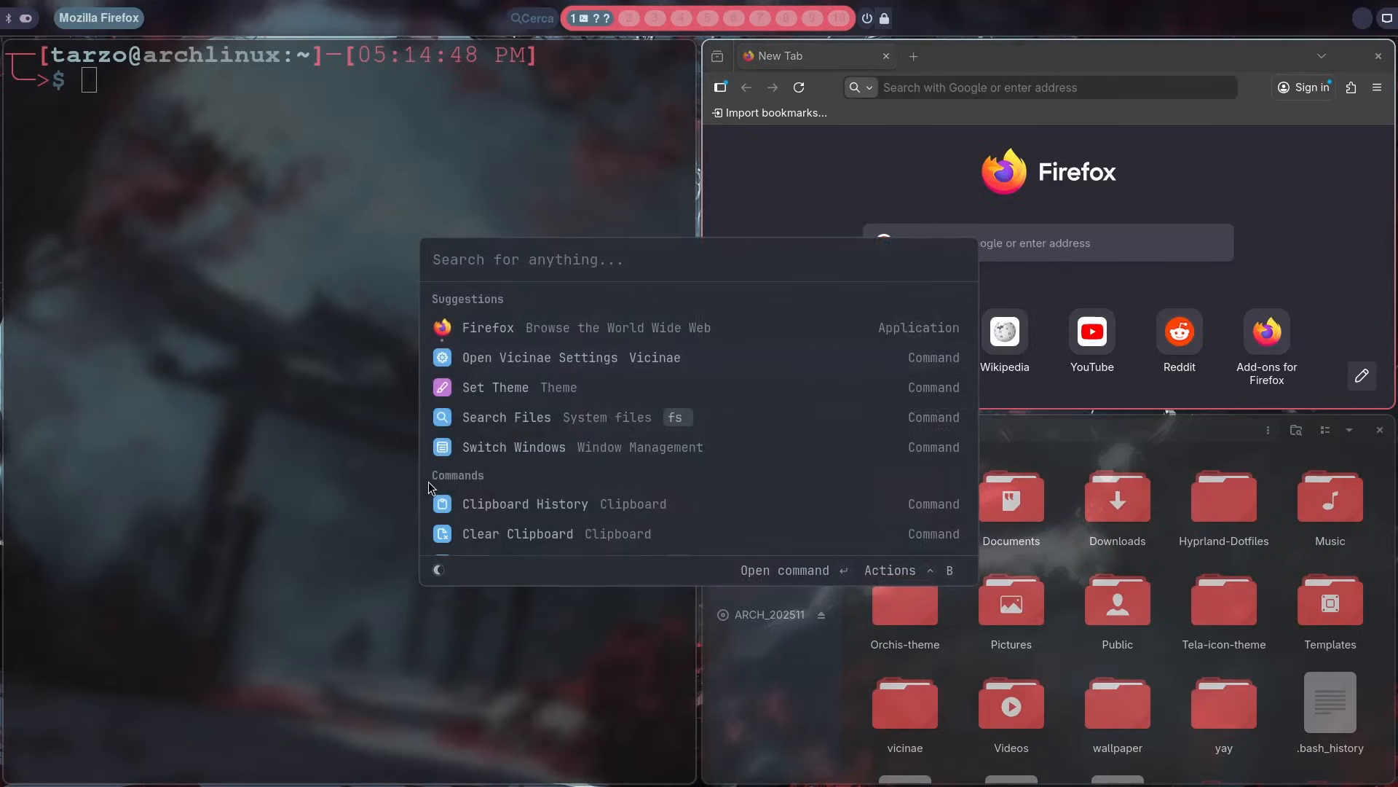
text(23*32)
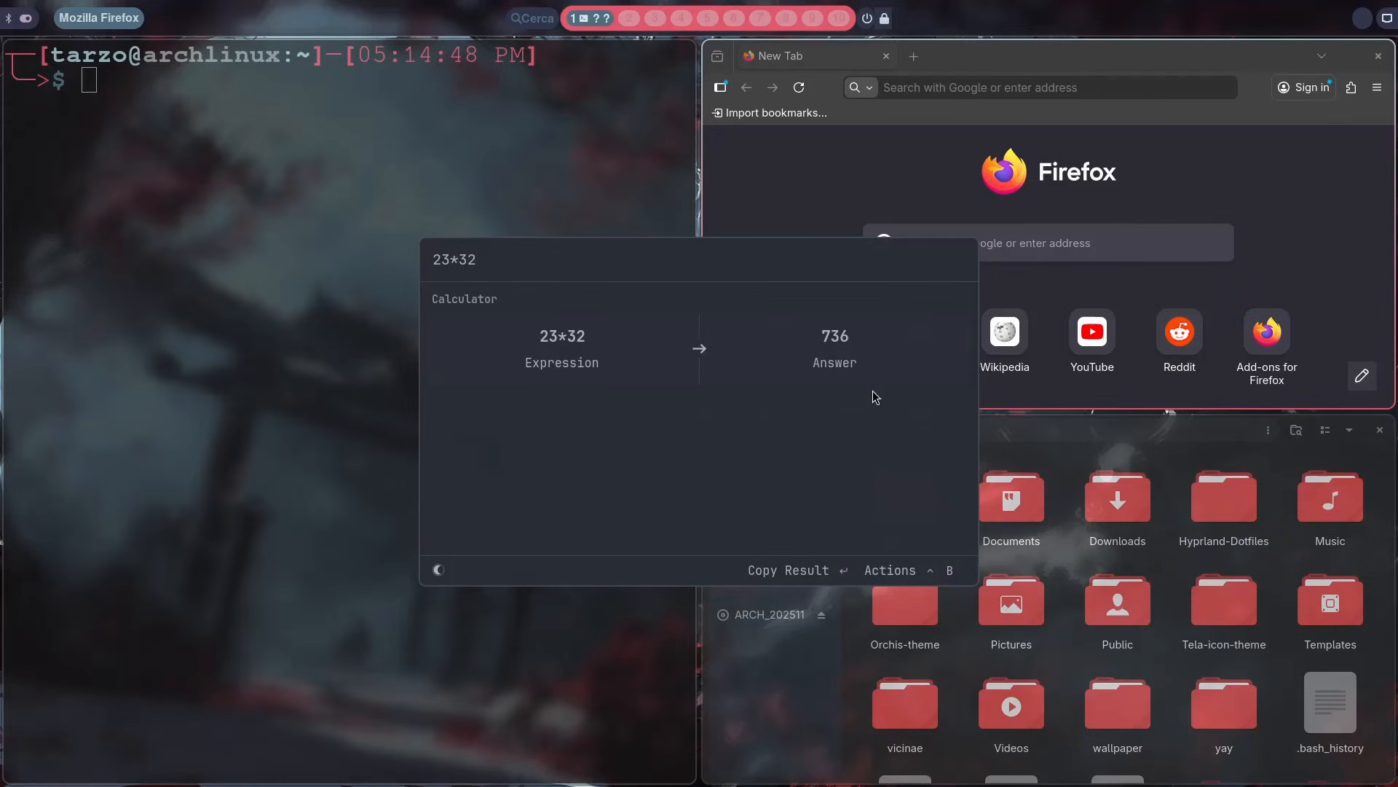
key(ctrl+b)
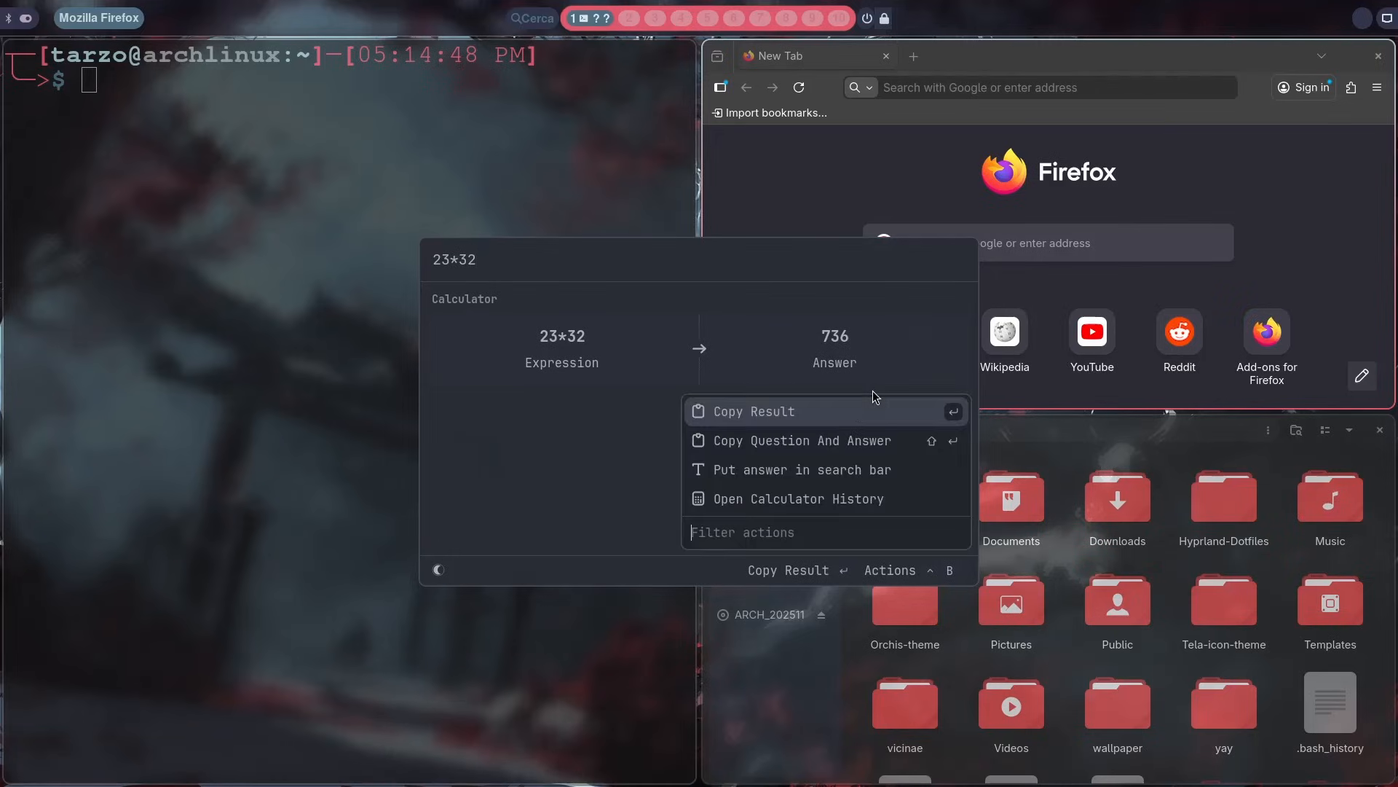
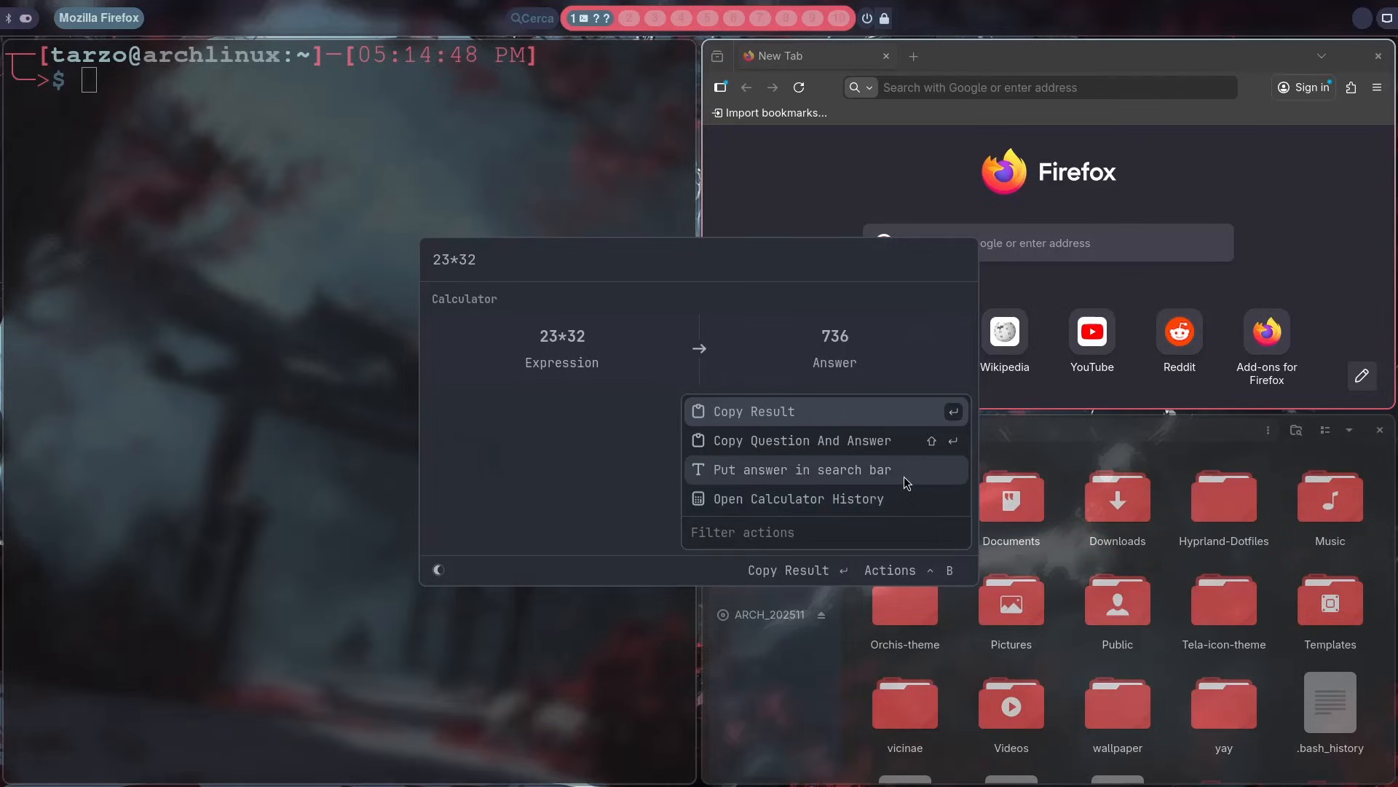
Step: Copy the calculation's question and answer and paste it into Firefox's address bar
key(Down)
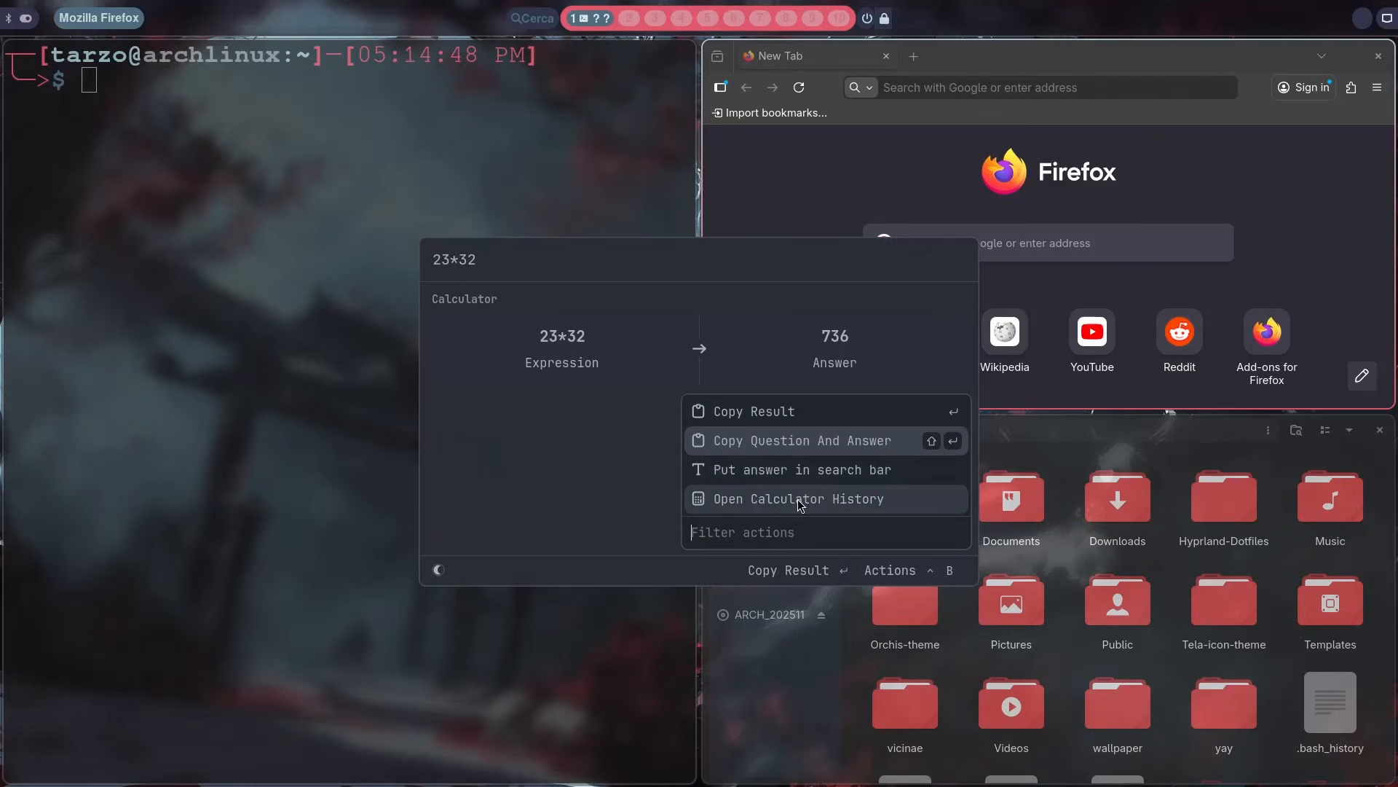
key(Return)
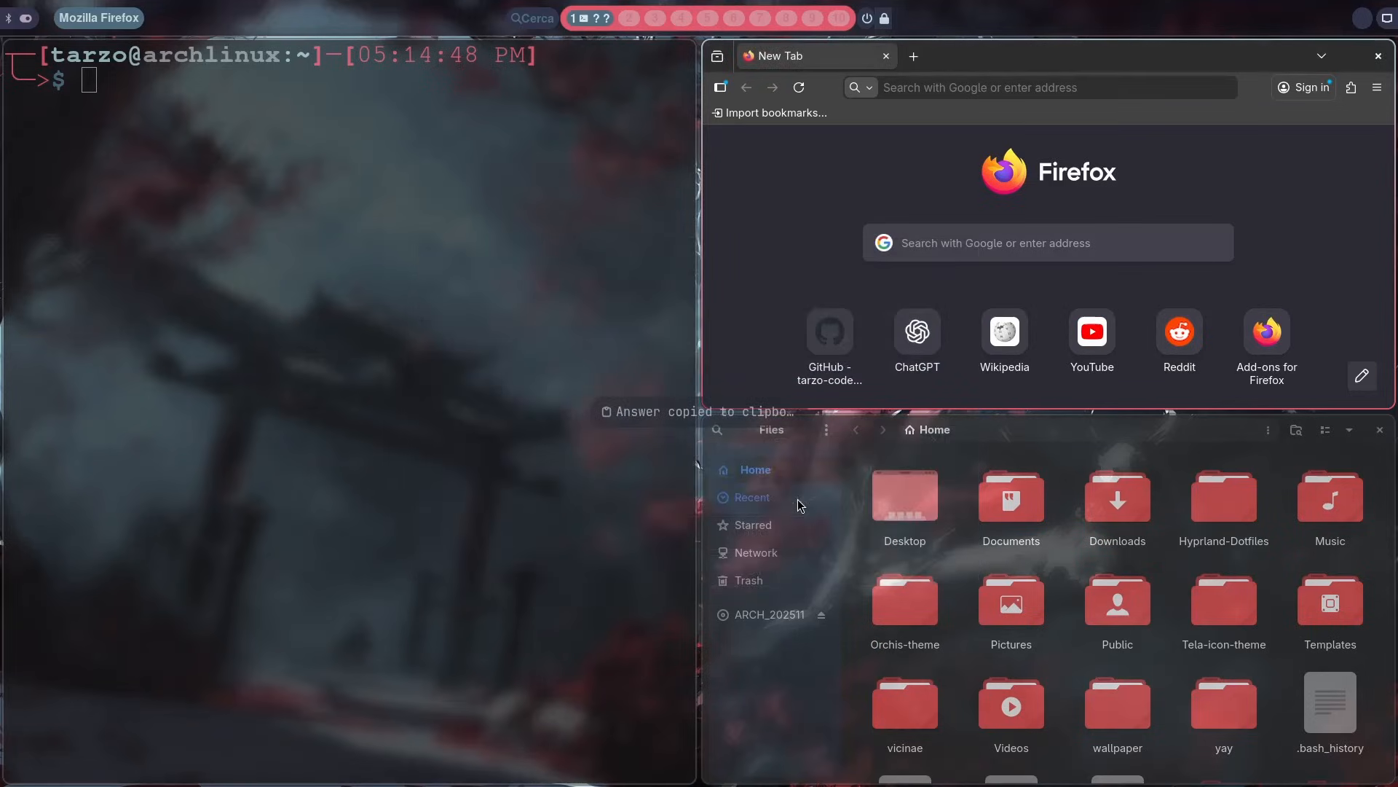
click(1037, 81)
key(ctrl+v)
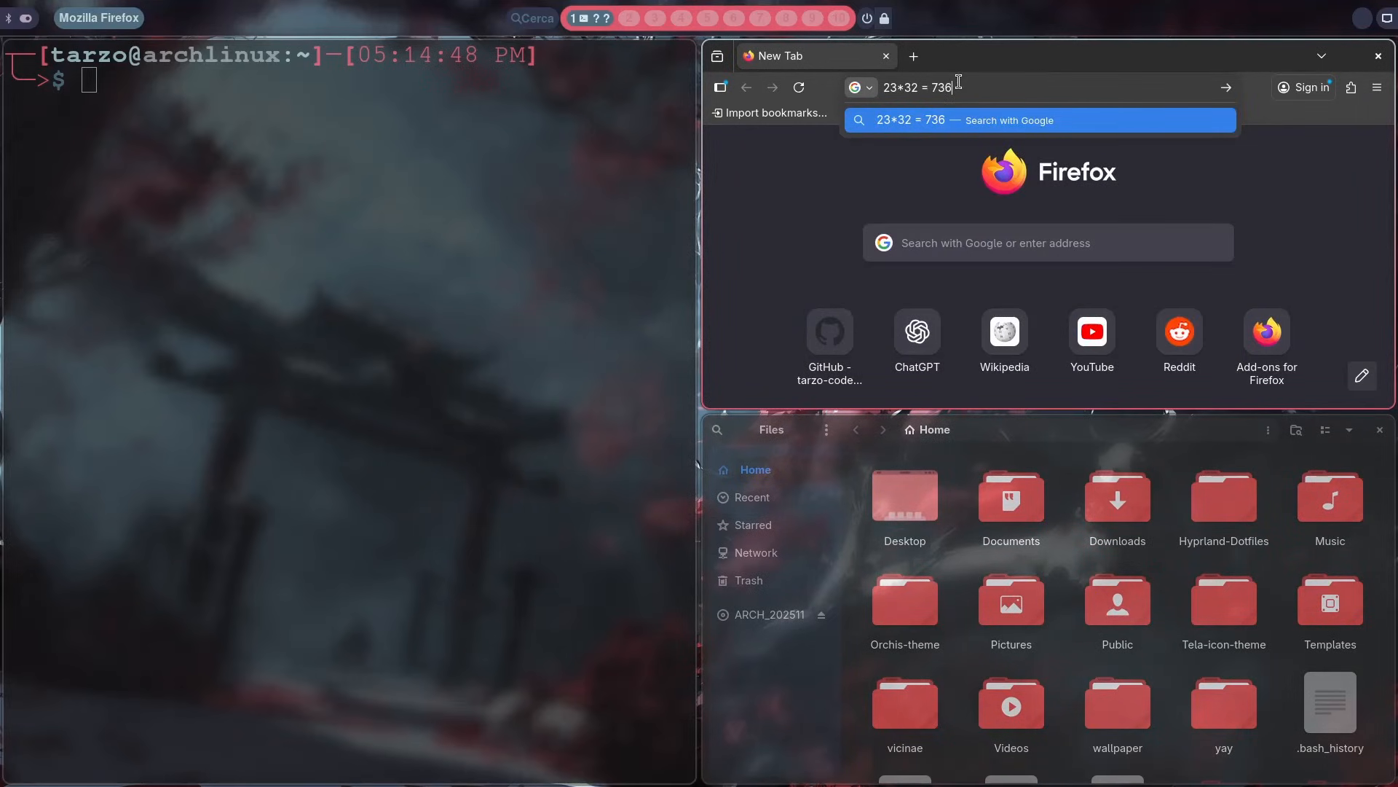
Step: Clear the pasted calculation from Firefox's address bar
drag(959, 82, 857, 83)
key(BackSpace)
click(801, 264)
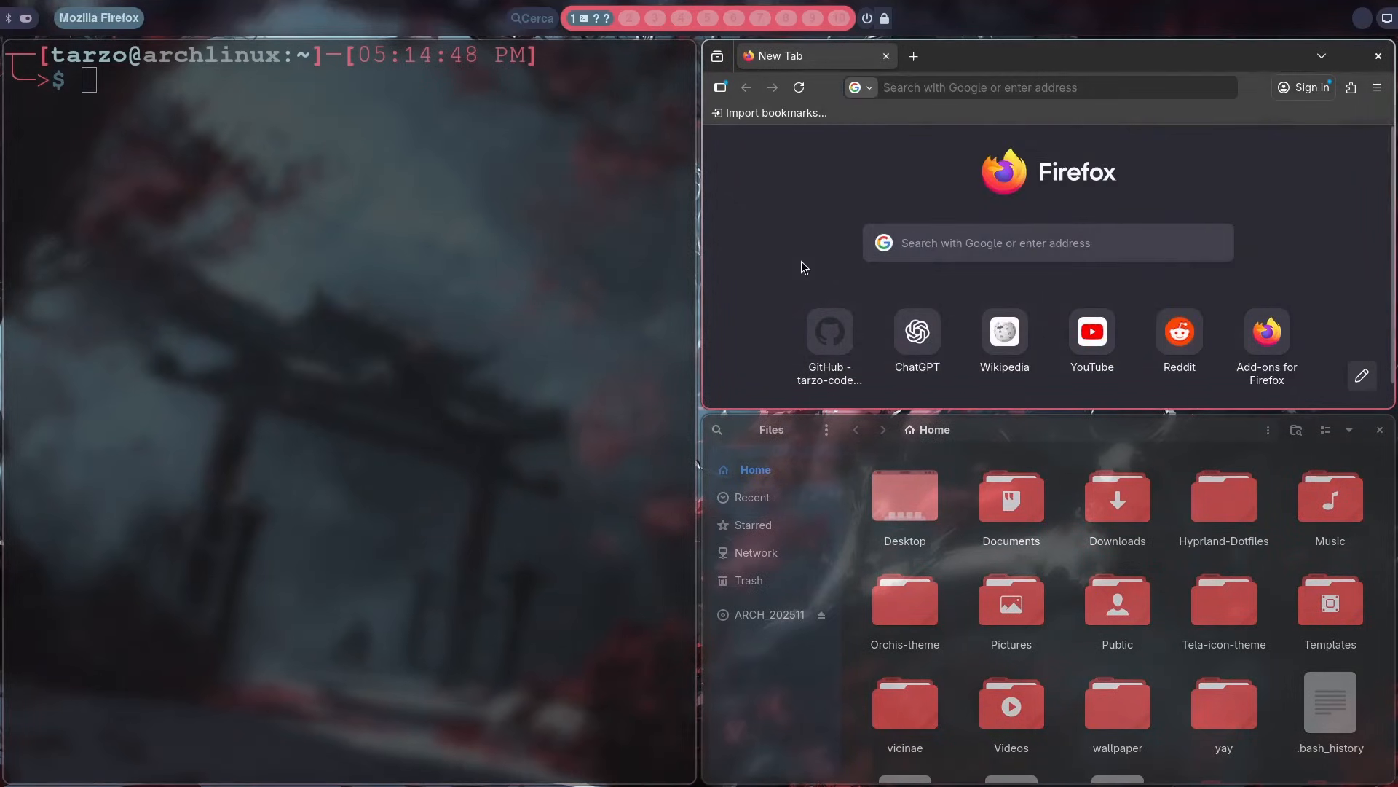
Step: Reopen the Vicinae settings from the launcher suggestions and expand the Window Management extension to its Switch Windows command
key(super+space)
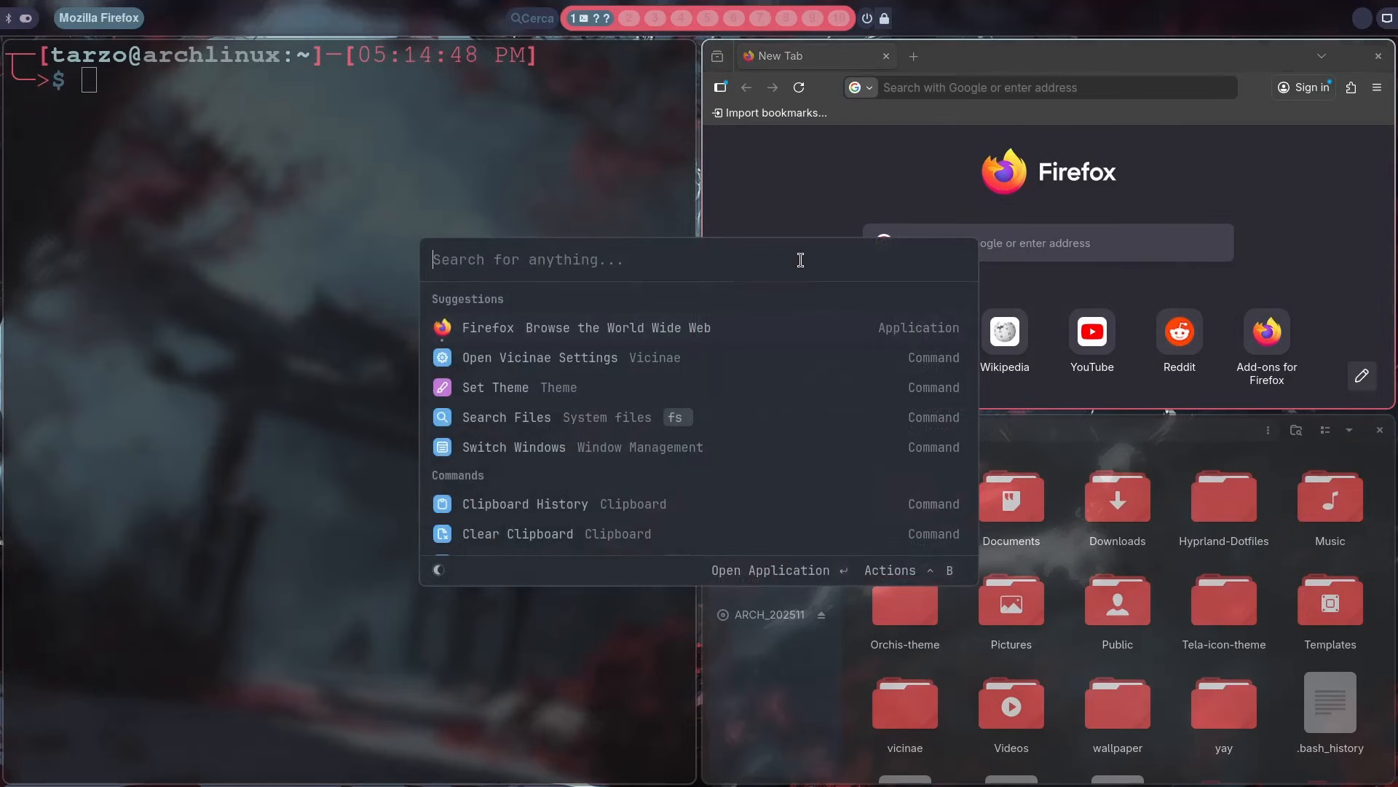
key(Down)
key(Return)
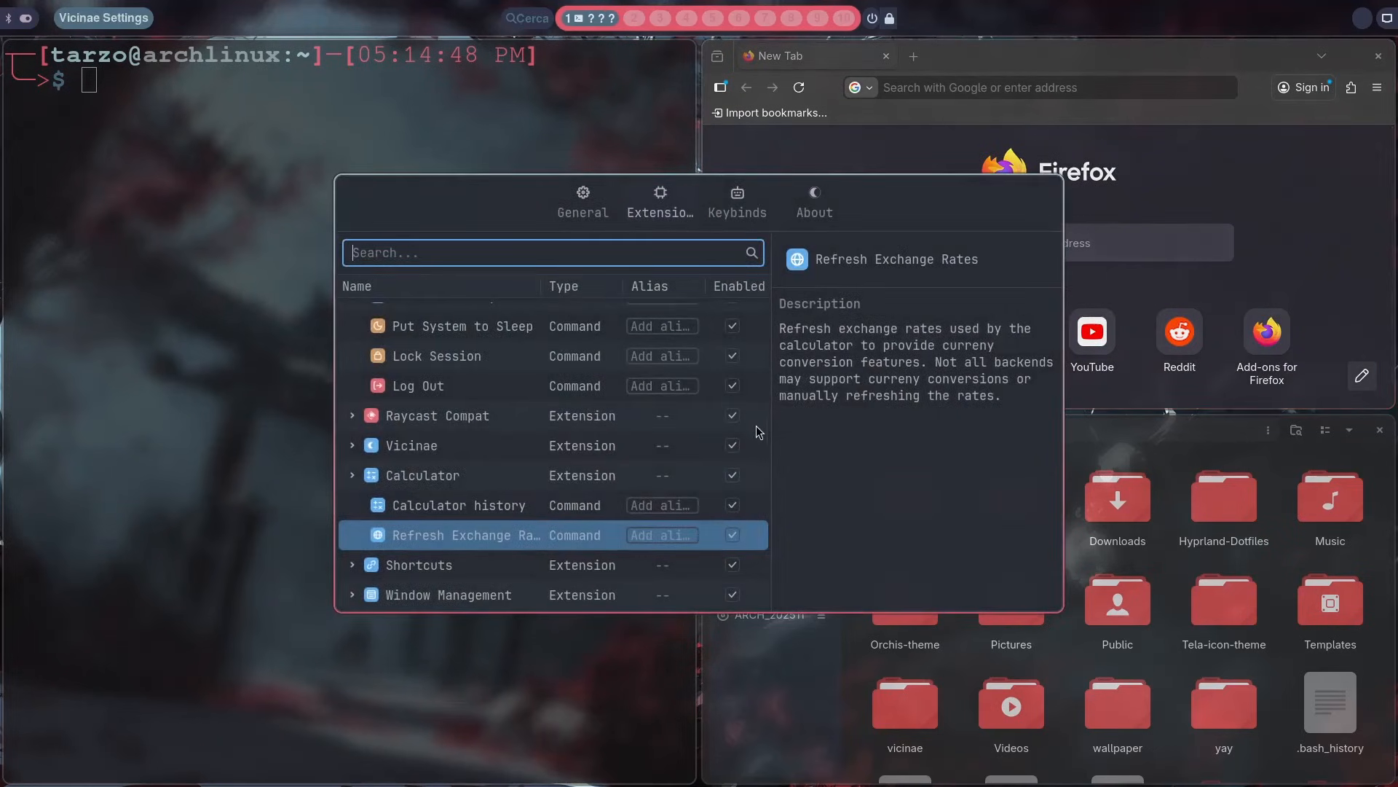
scroll(685, 456, down, 2)
click(685, 451)
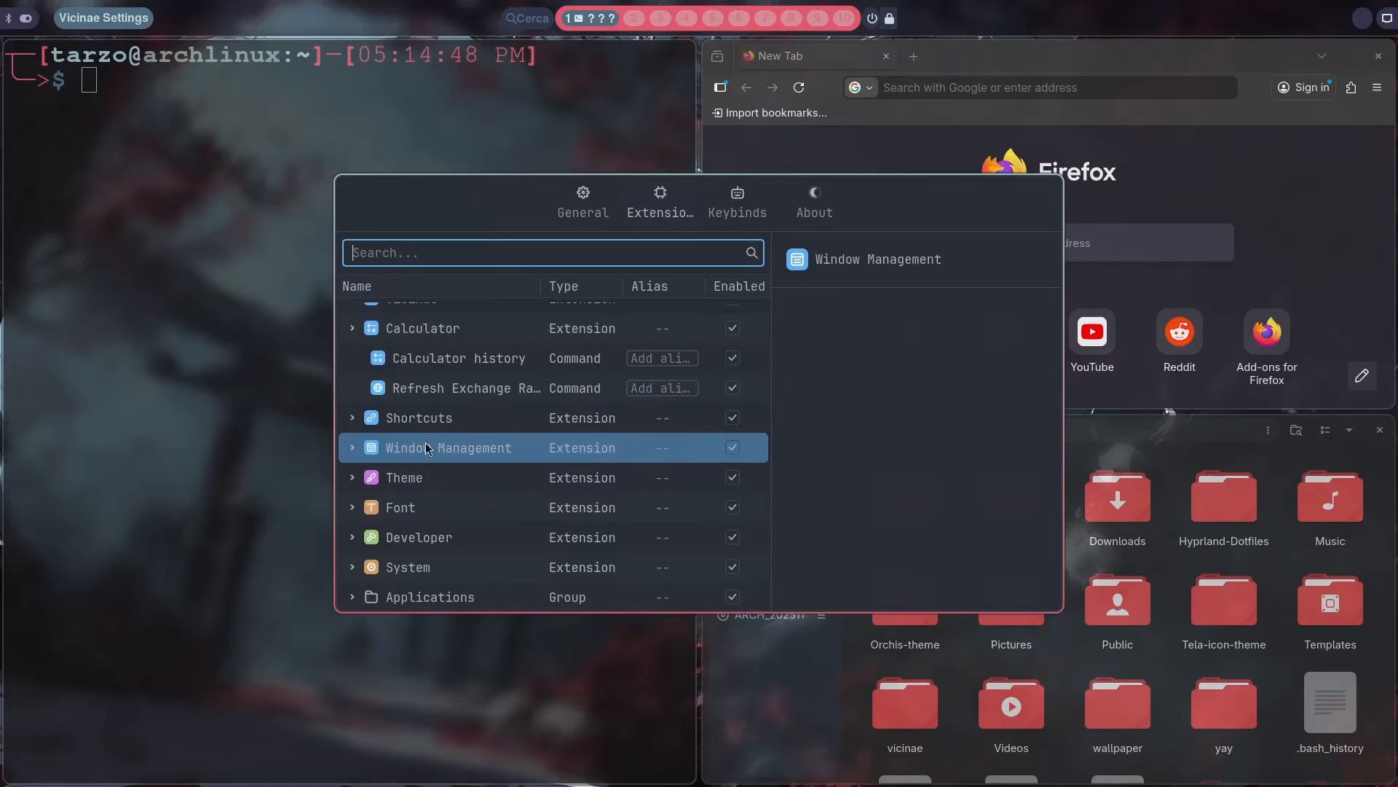
key(Right)
key(Down)
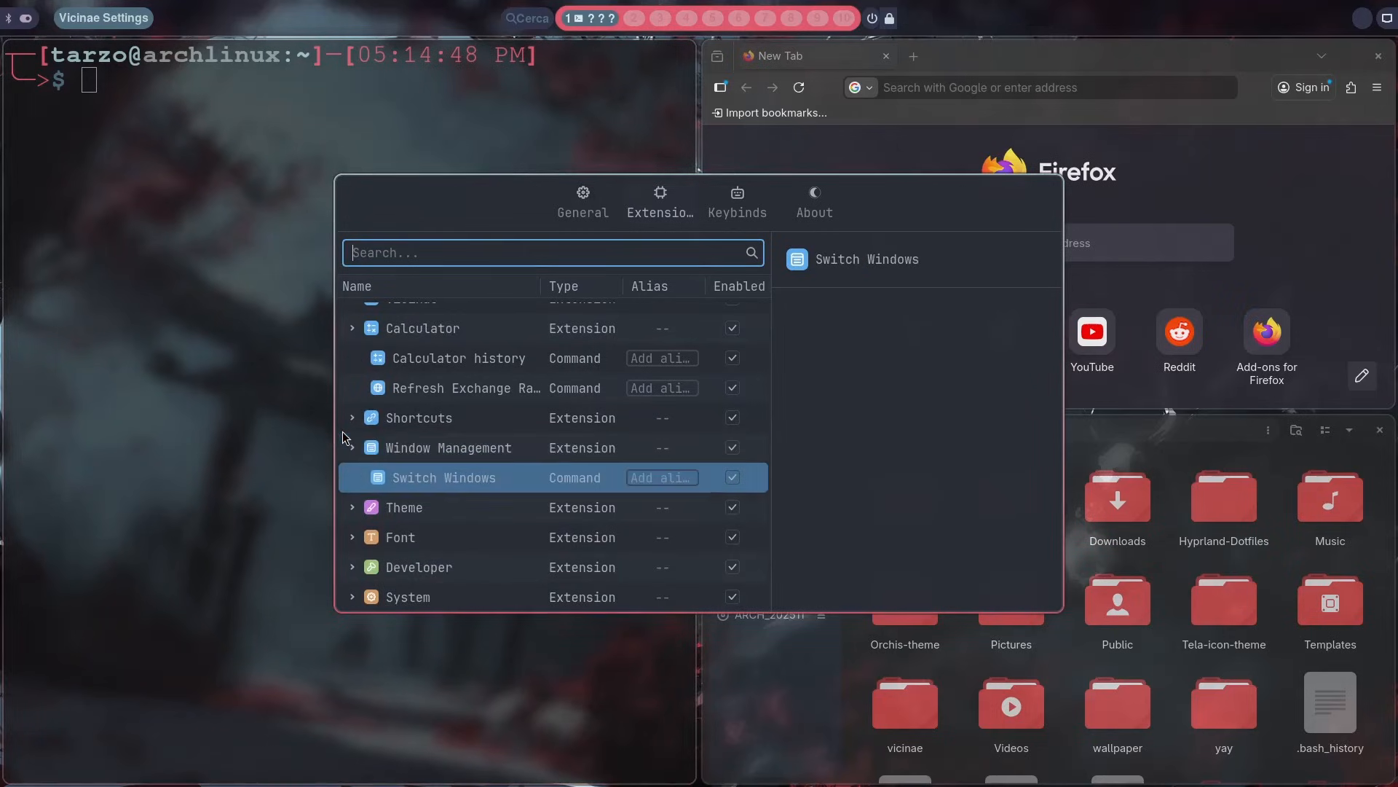
Step: Set the Switch Windows command's alias to sw and close the settings window
click(679, 484)
text(sq)
key(BackSpace)
text(w)
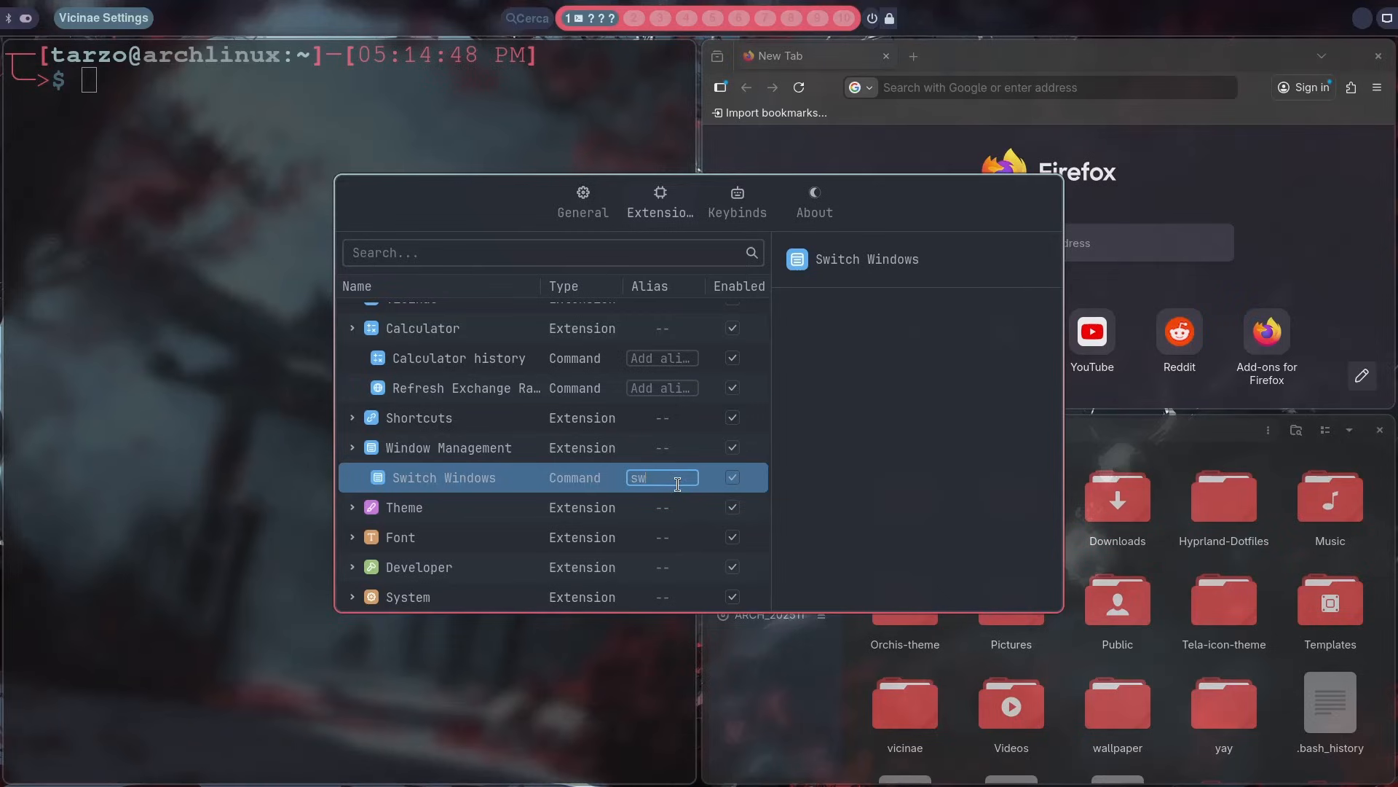
key(Escape)
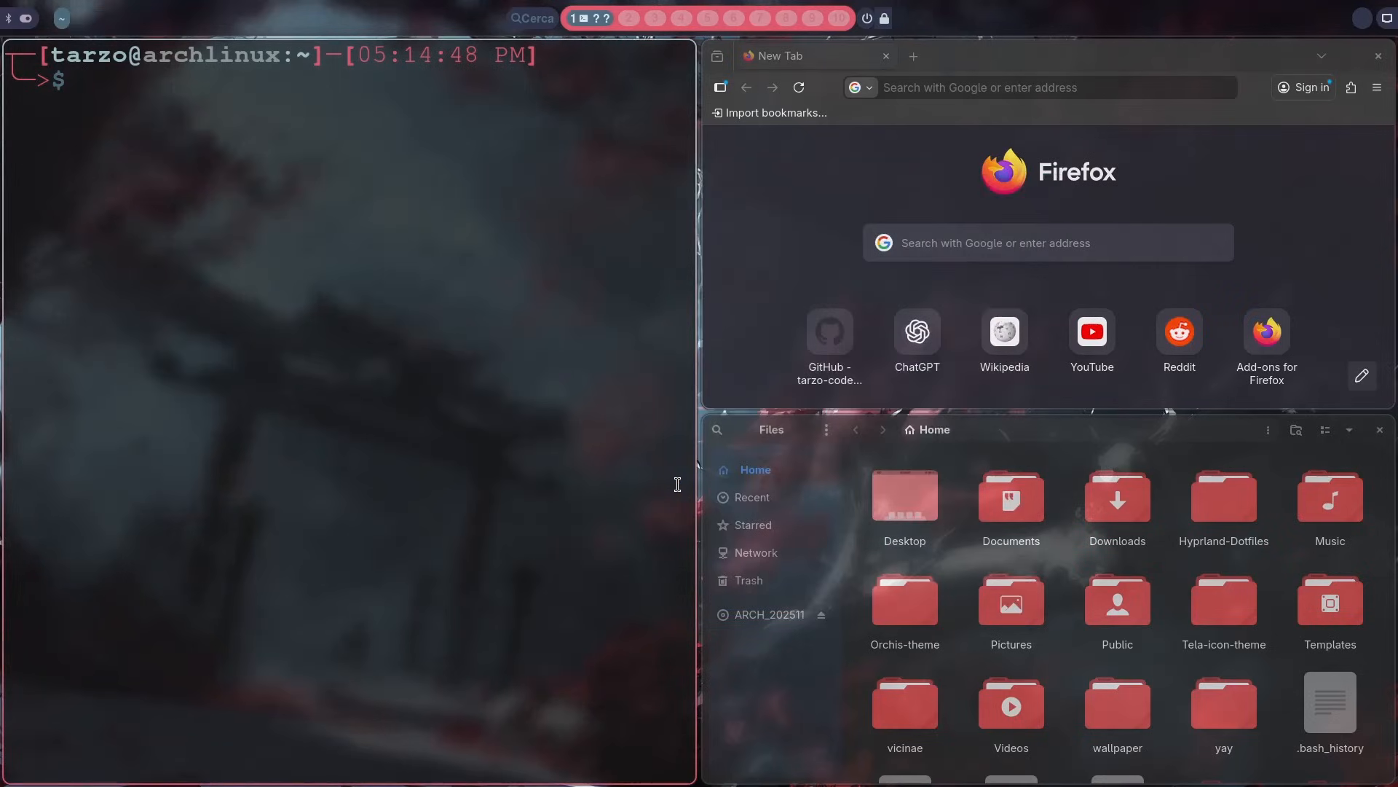
Step: Run Switch Windows through its sw alias to view the open windows, and dismiss the launcher
key(super+space)
text(sw)
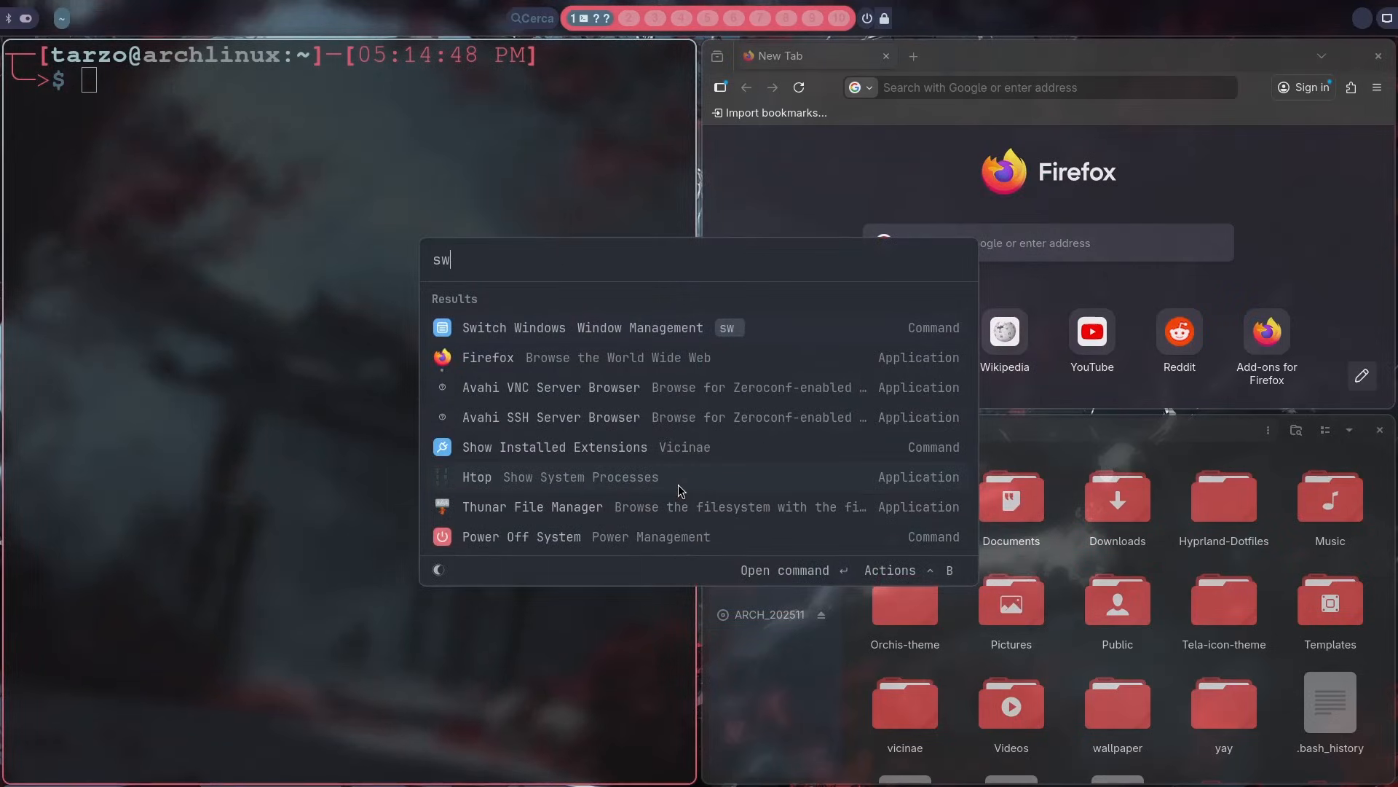
key(Return)
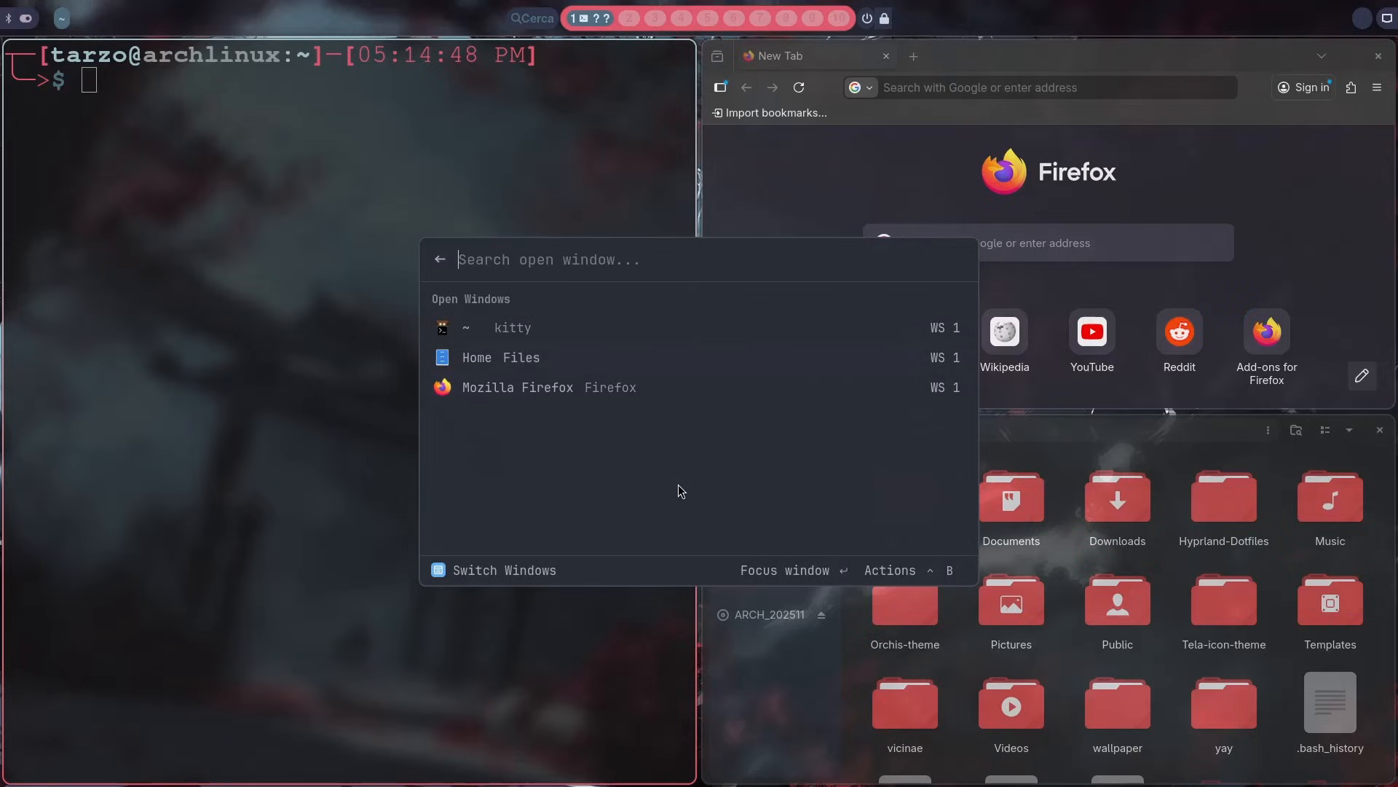
key(Escape)
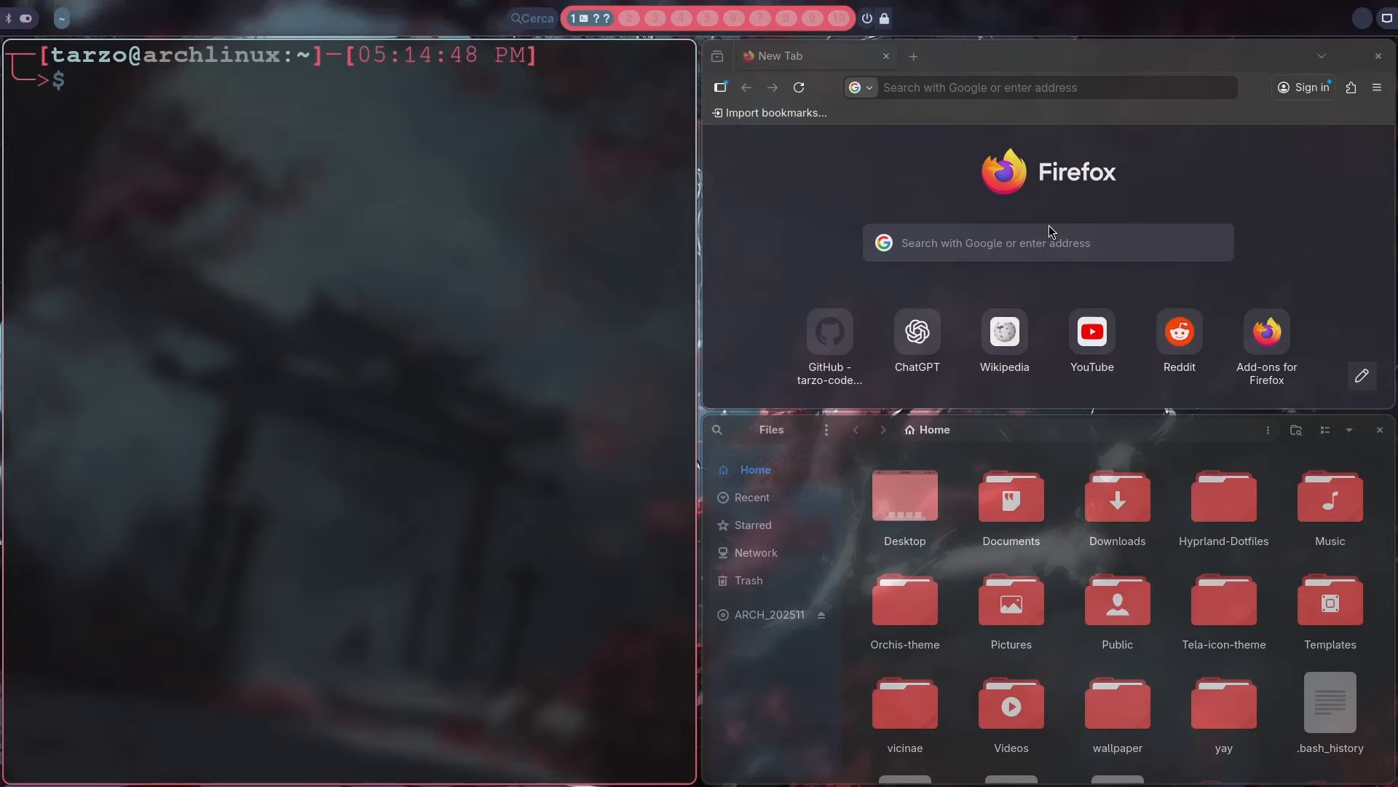
Step: Switch the window focus back and forth between the terminal and Firefox, ending on Firefox
key(super+Right)
key(super+Left)
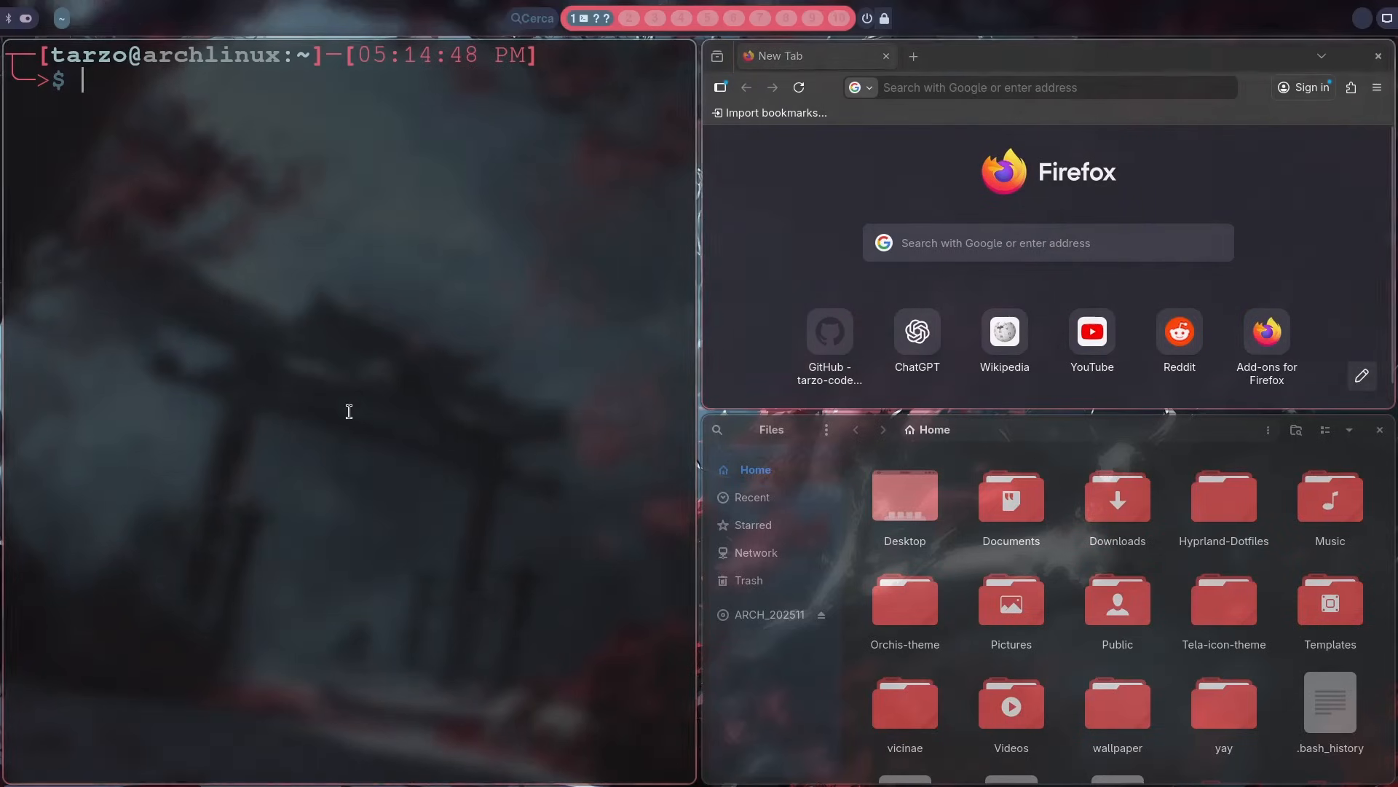
key(super+Right)
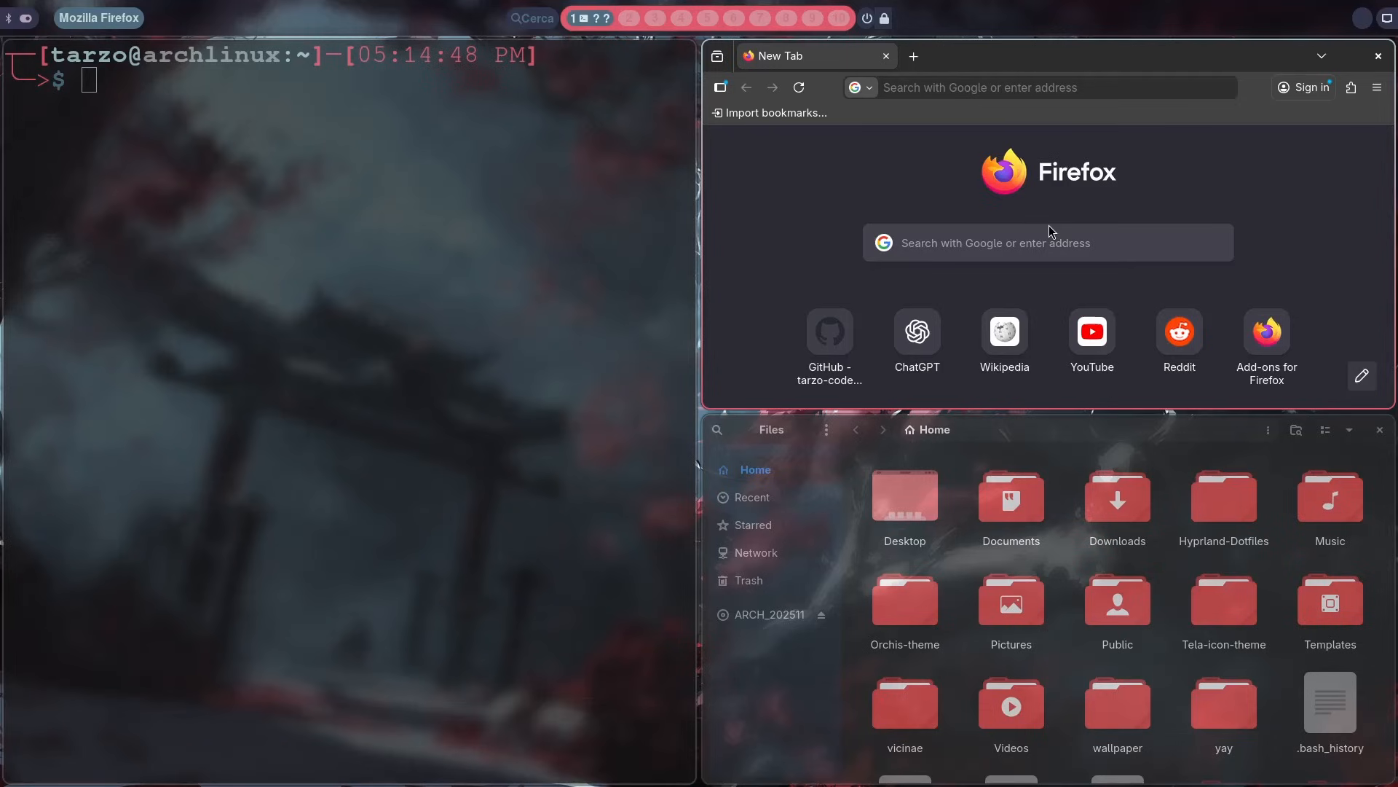
Step: Reopen the Vicinae settings by searching the launcher for se, and expand the Theme extension
key(super+space)
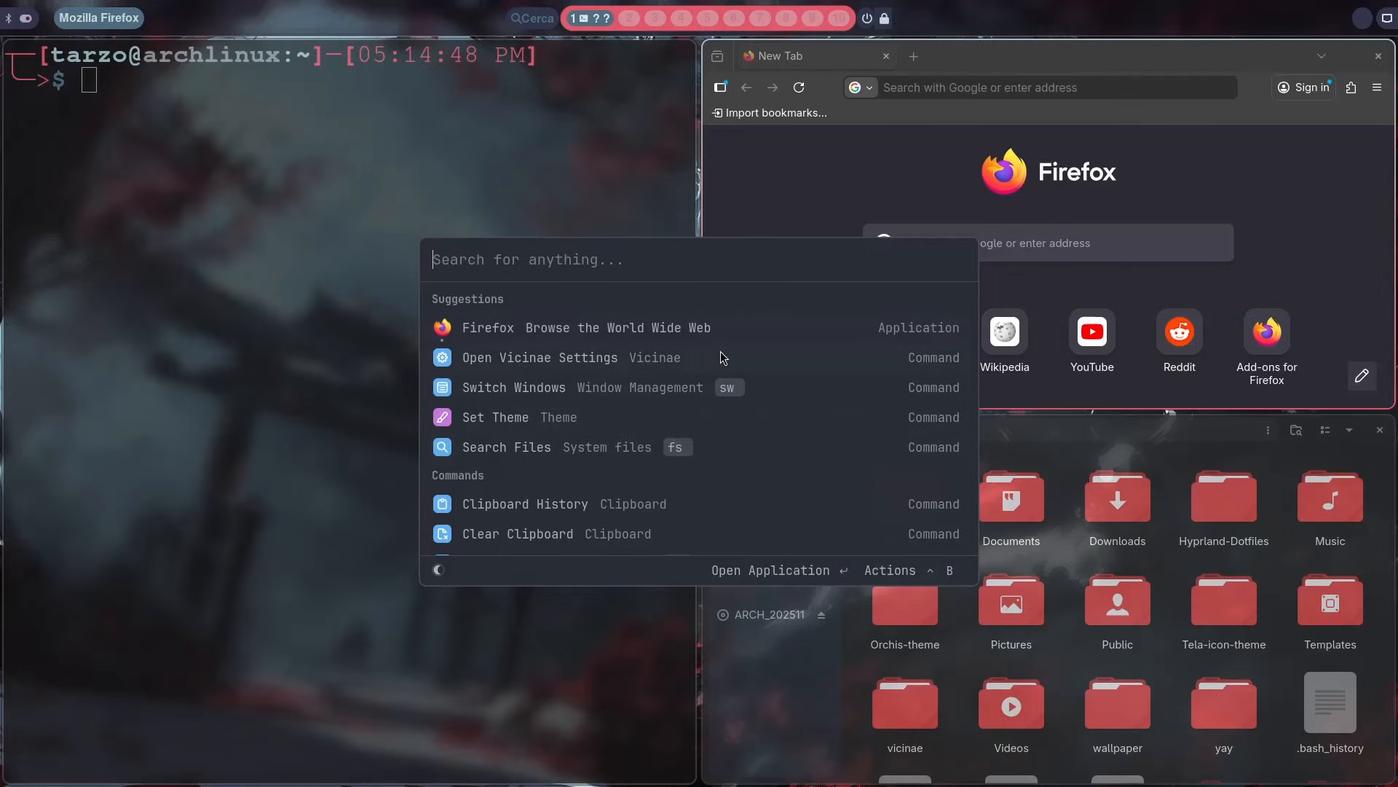
text(se)
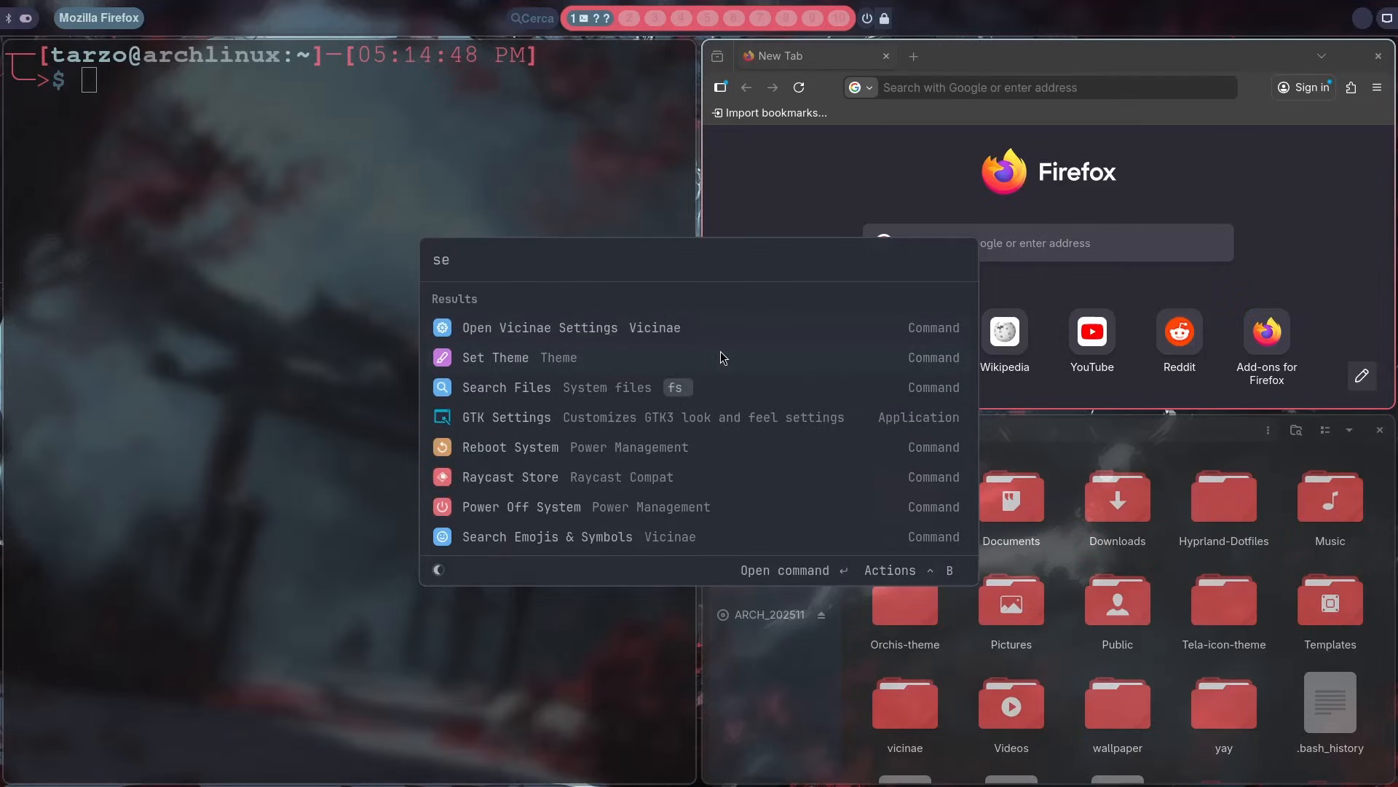
key(Return)
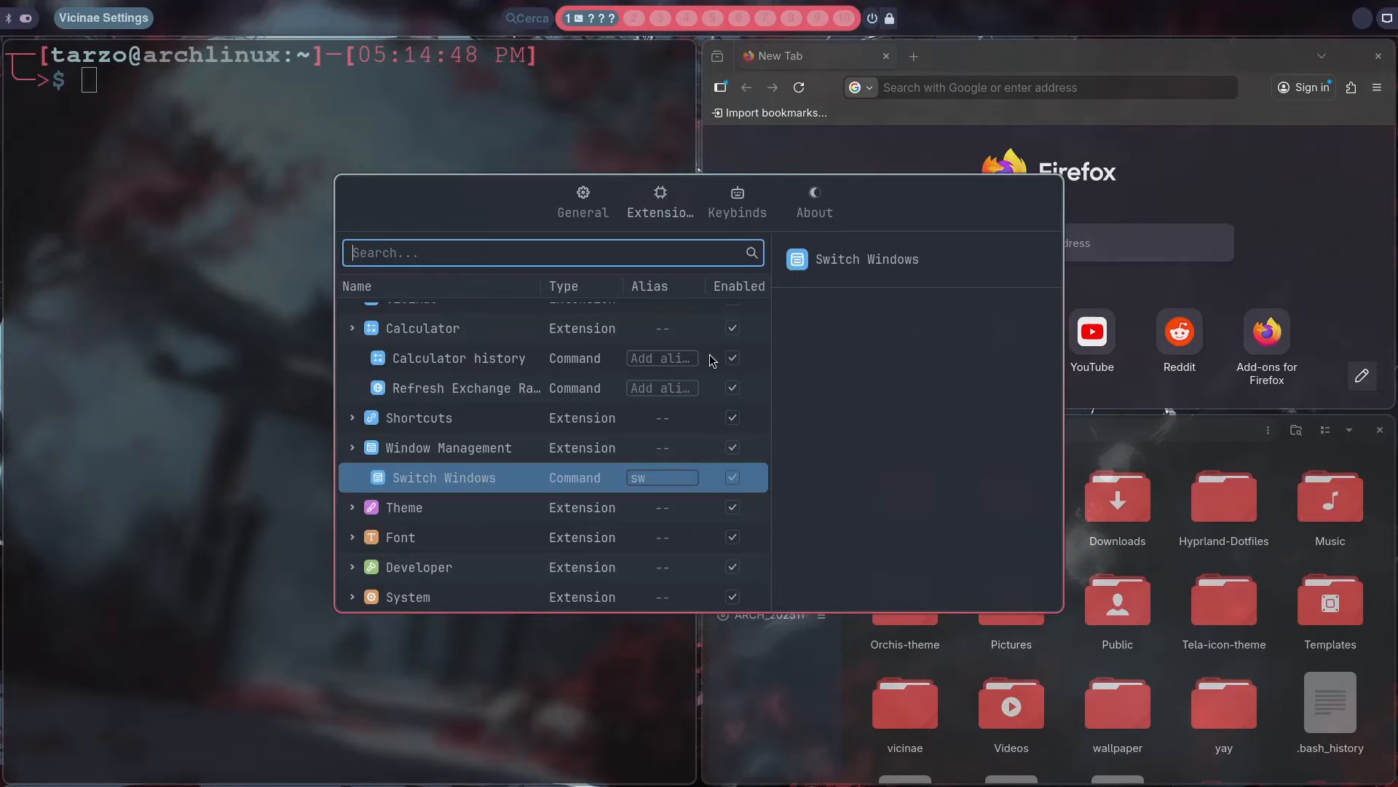
key(Down)
Step: Expand the Font and Developer extensions to view their Browse Fonts and Create Extension commands
key(Down)
key(Down)
key(Up)
key(Up)
key(Right)
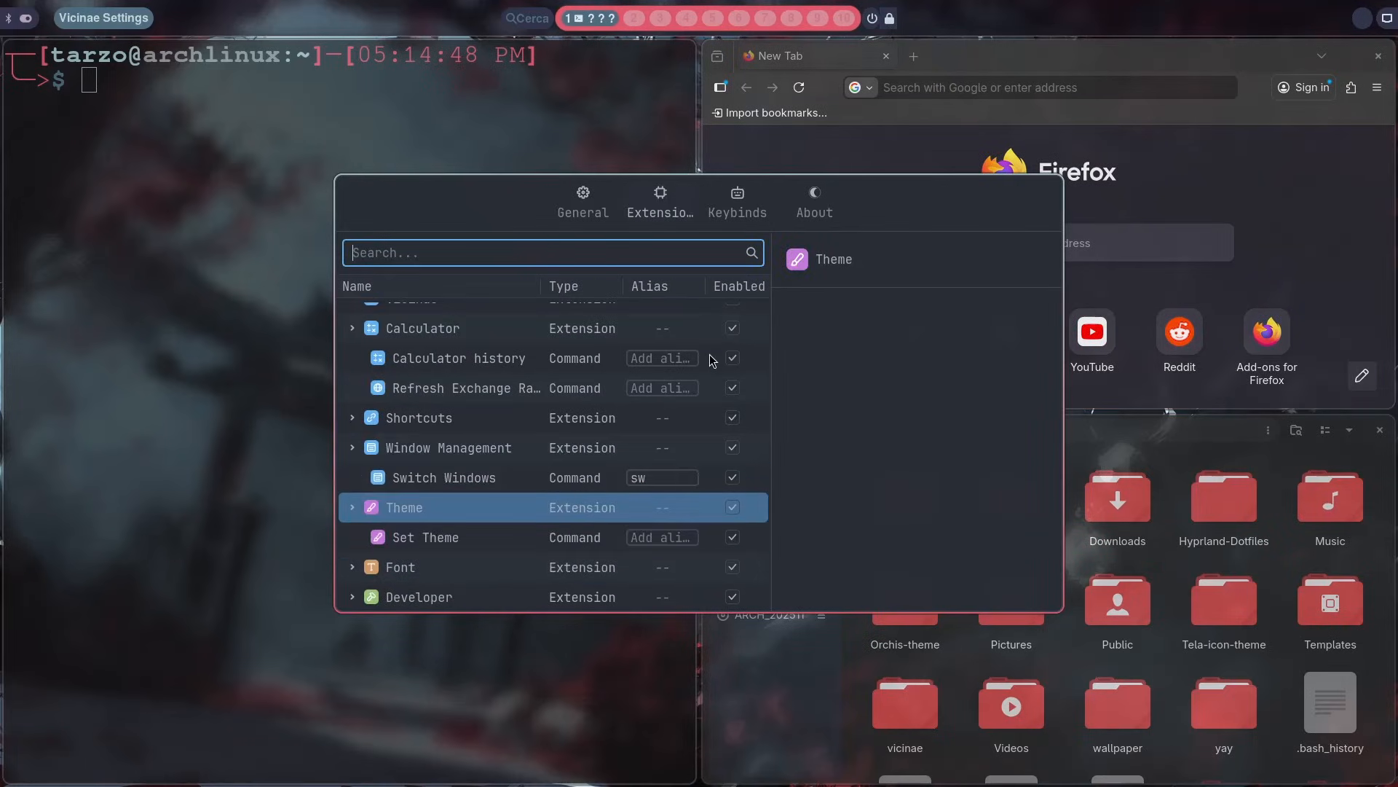
key(Down)
key(Down)
key(Right)
key(Down)
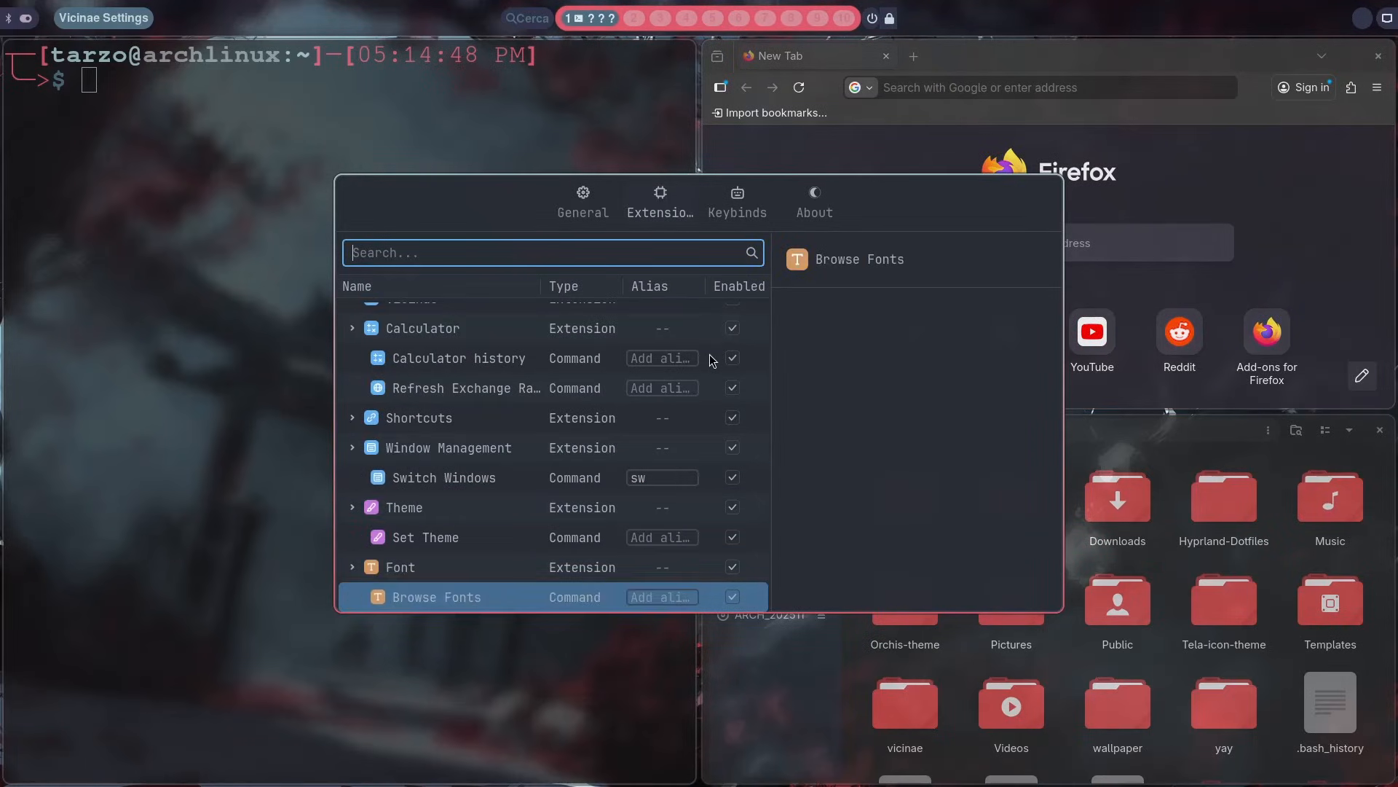
key(Down)
key(Down)
key(Up)
key(Right)
Step: Expand the System extension and examine its commands and the Applications group's options, ending on Run Program
key(Down)
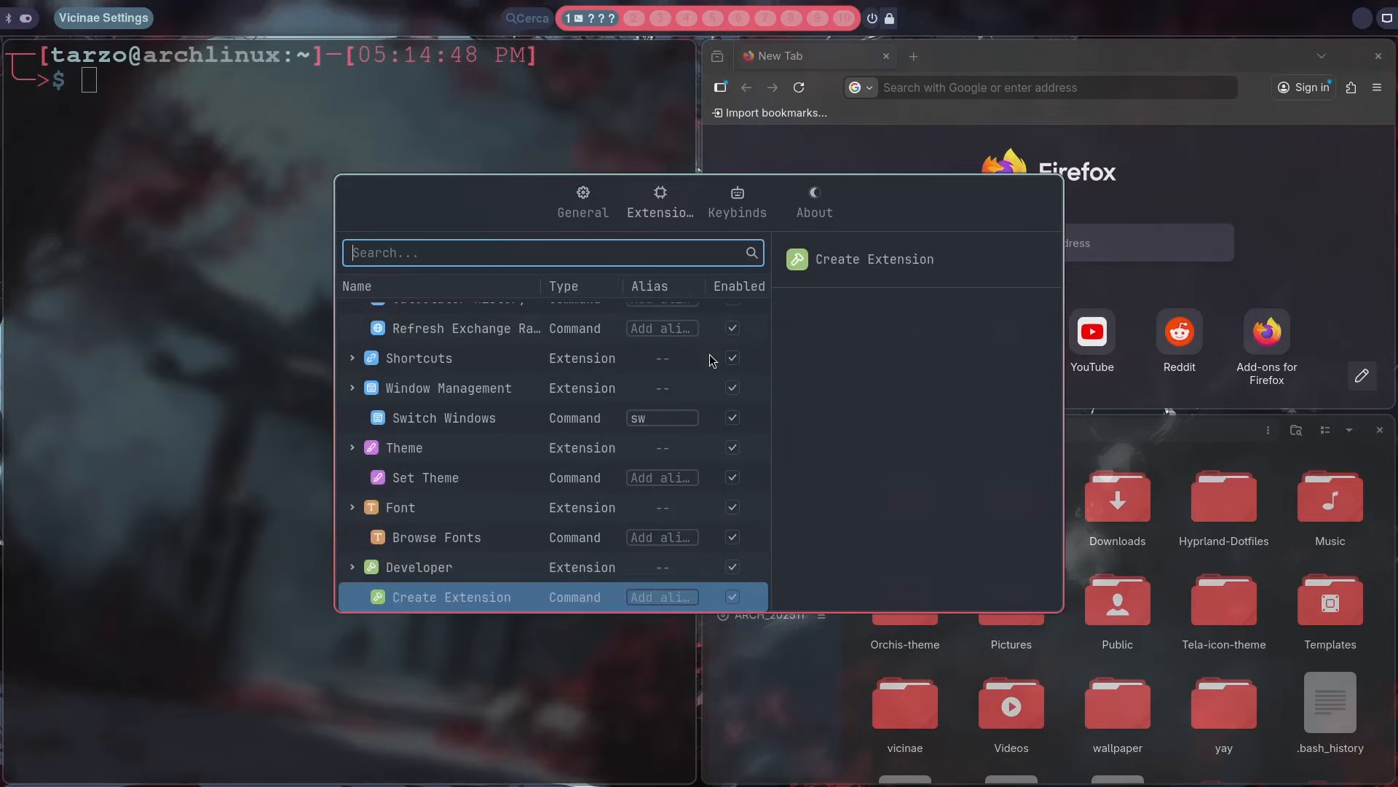
key(Down)
key(Down)
key(Up)
key(Up)
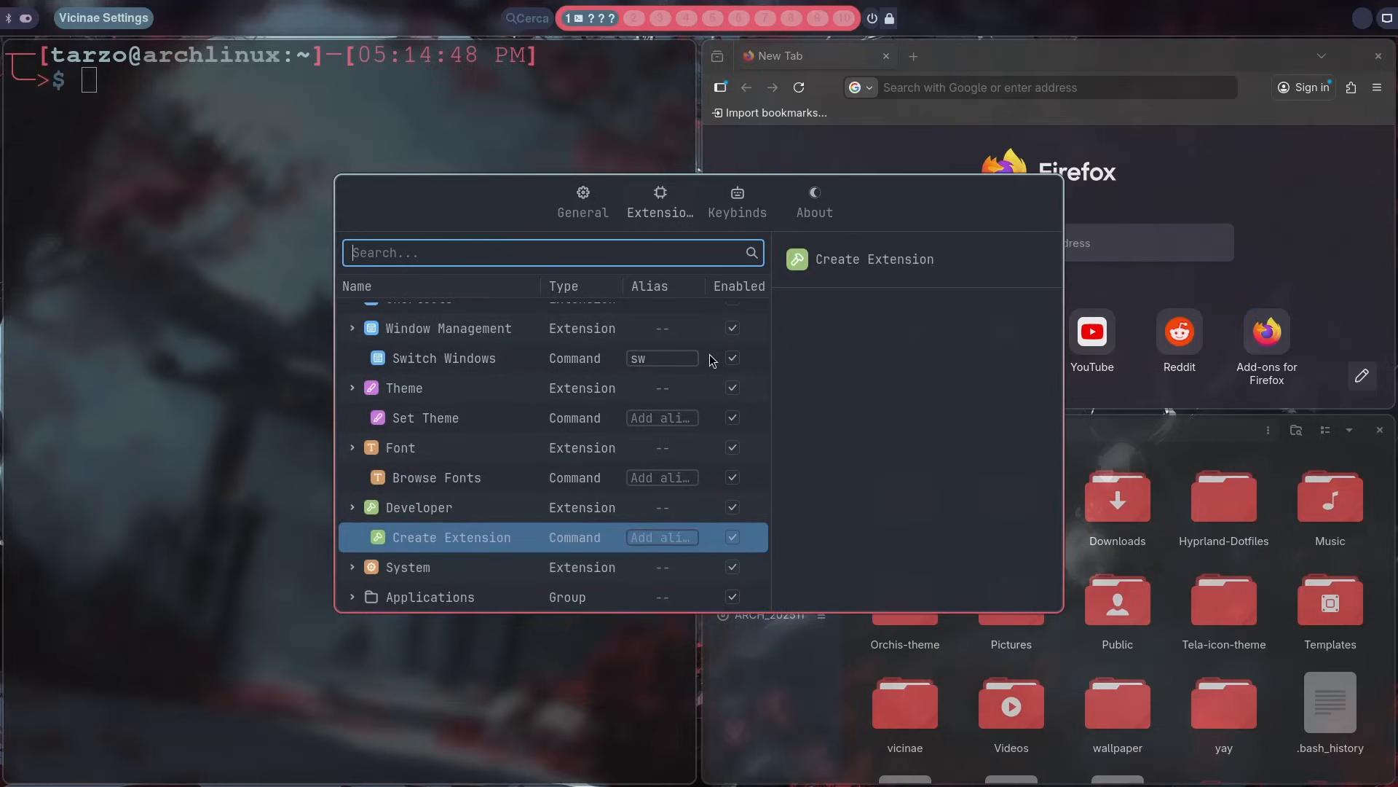
key(Down)
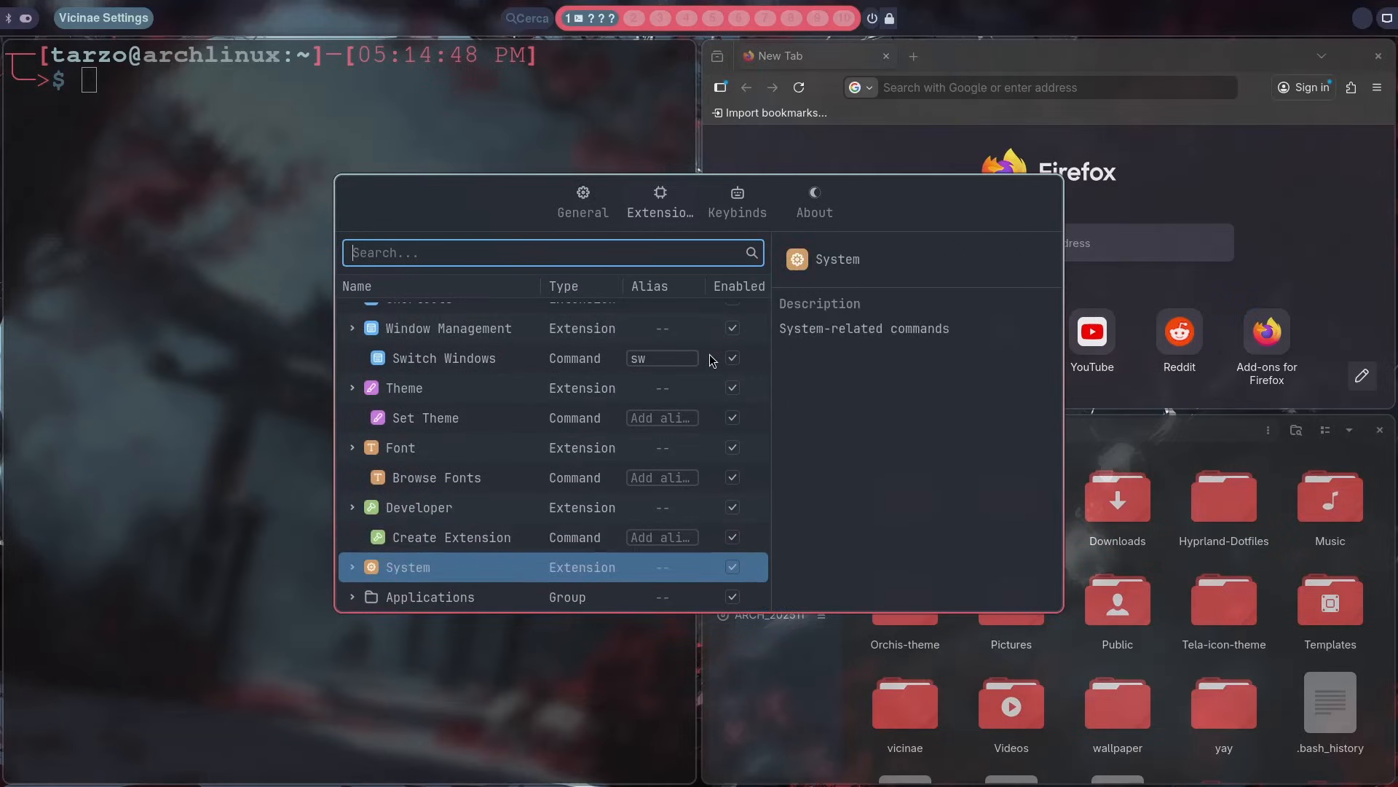
key(Right)
key(Down)
key(Down)
key(Down)
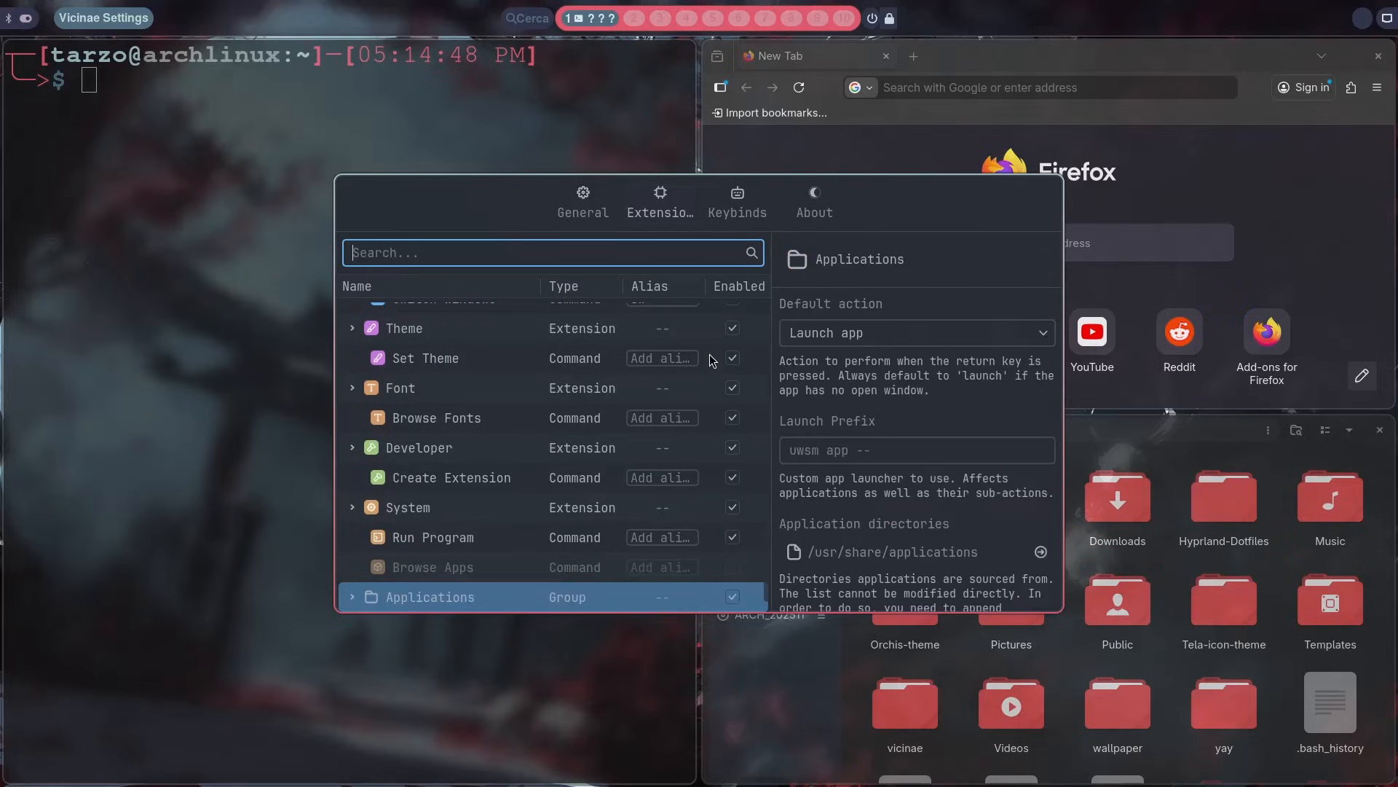
key(Up)
key(Up)
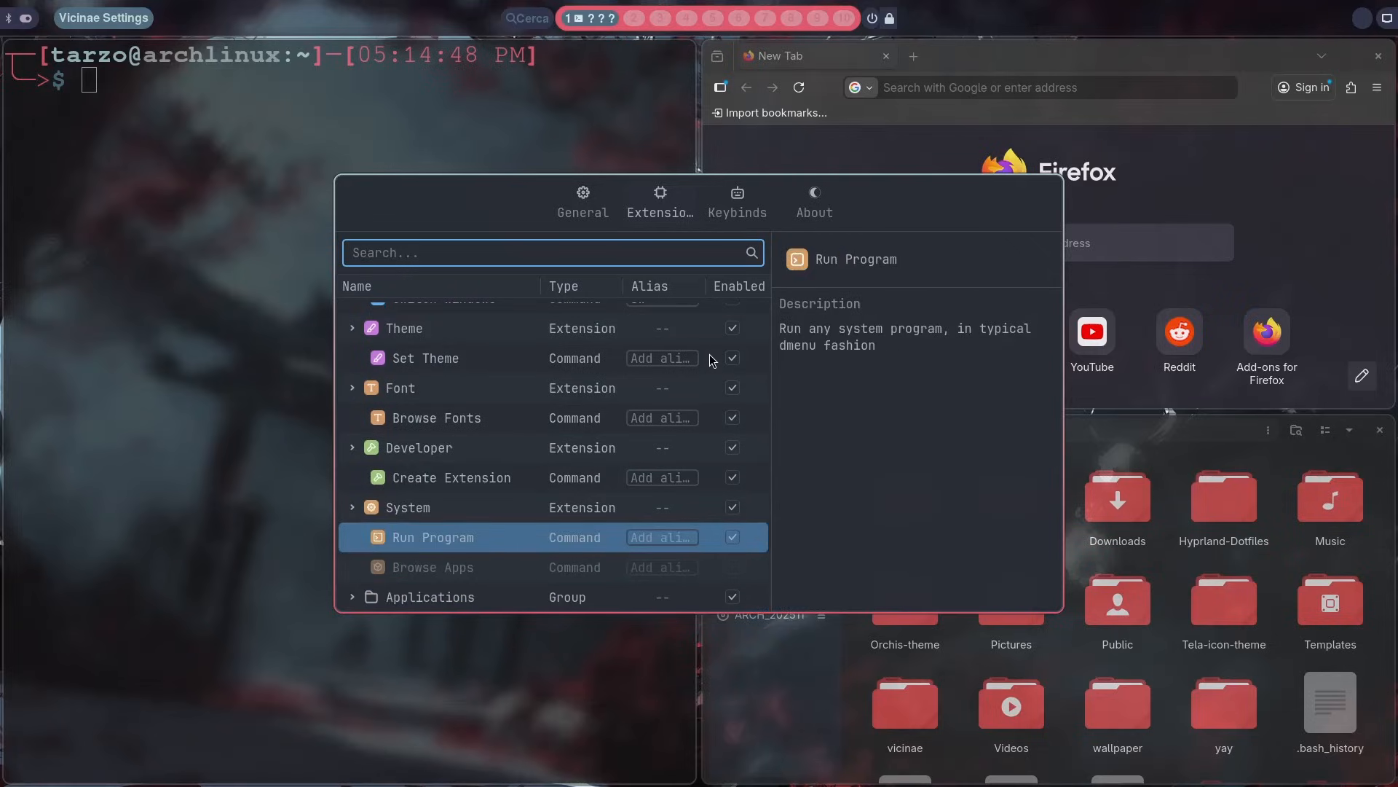
Step: Set the Run Program alias to >, try the alias bs on Browse Apps, and close the settings window
click(642, 539)
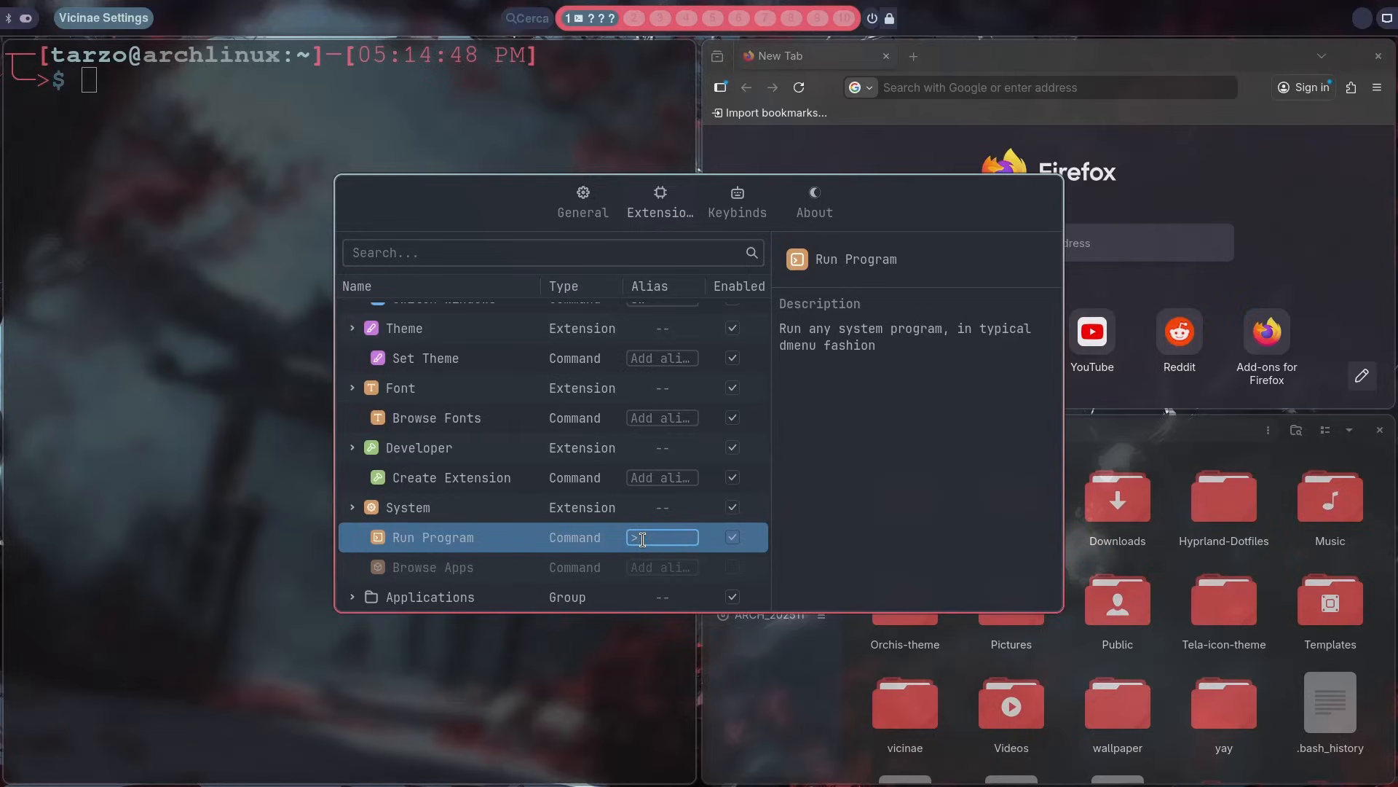
key(Return)
click(641, 567)
text(bs)
key(Escape)
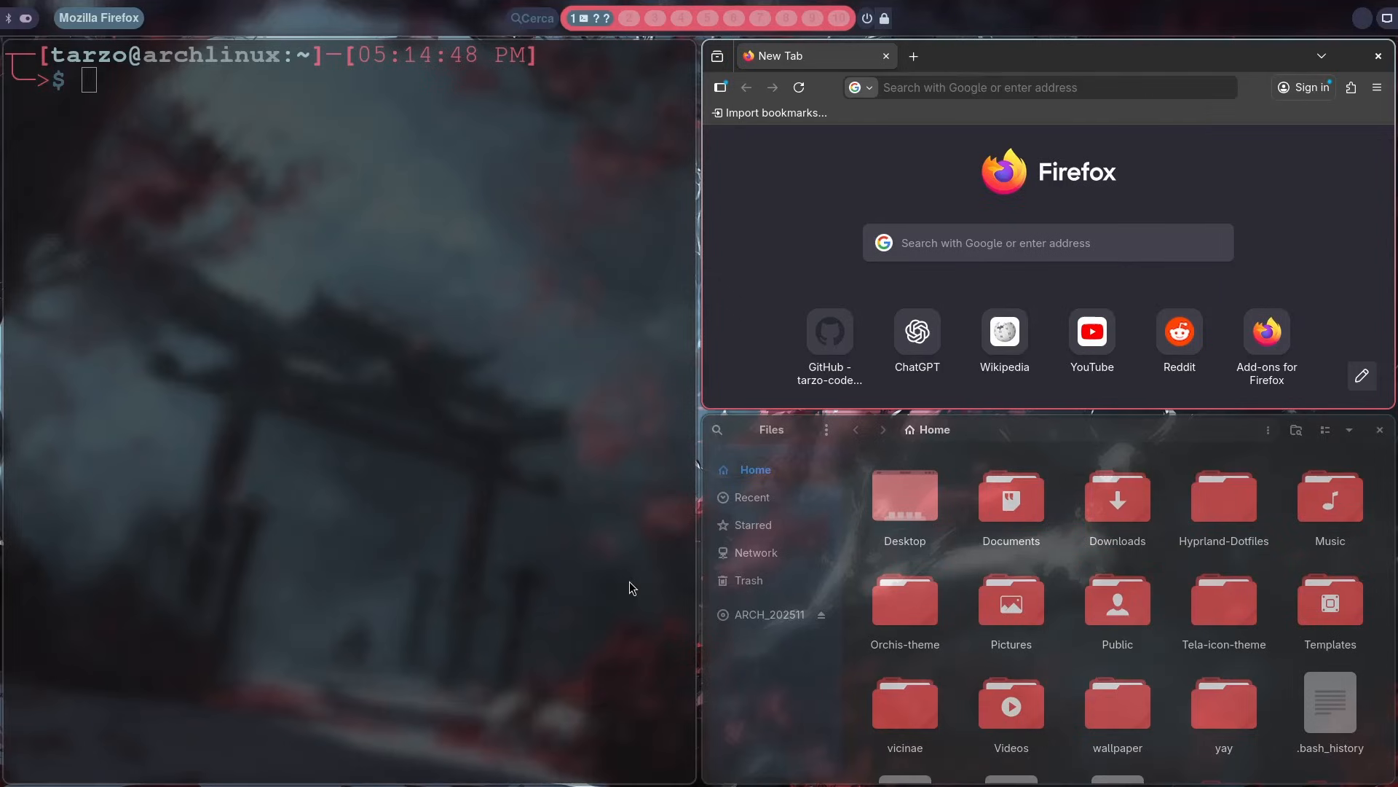
Step: Open the Run Program command from the launcher through its > alias
key(super+space)
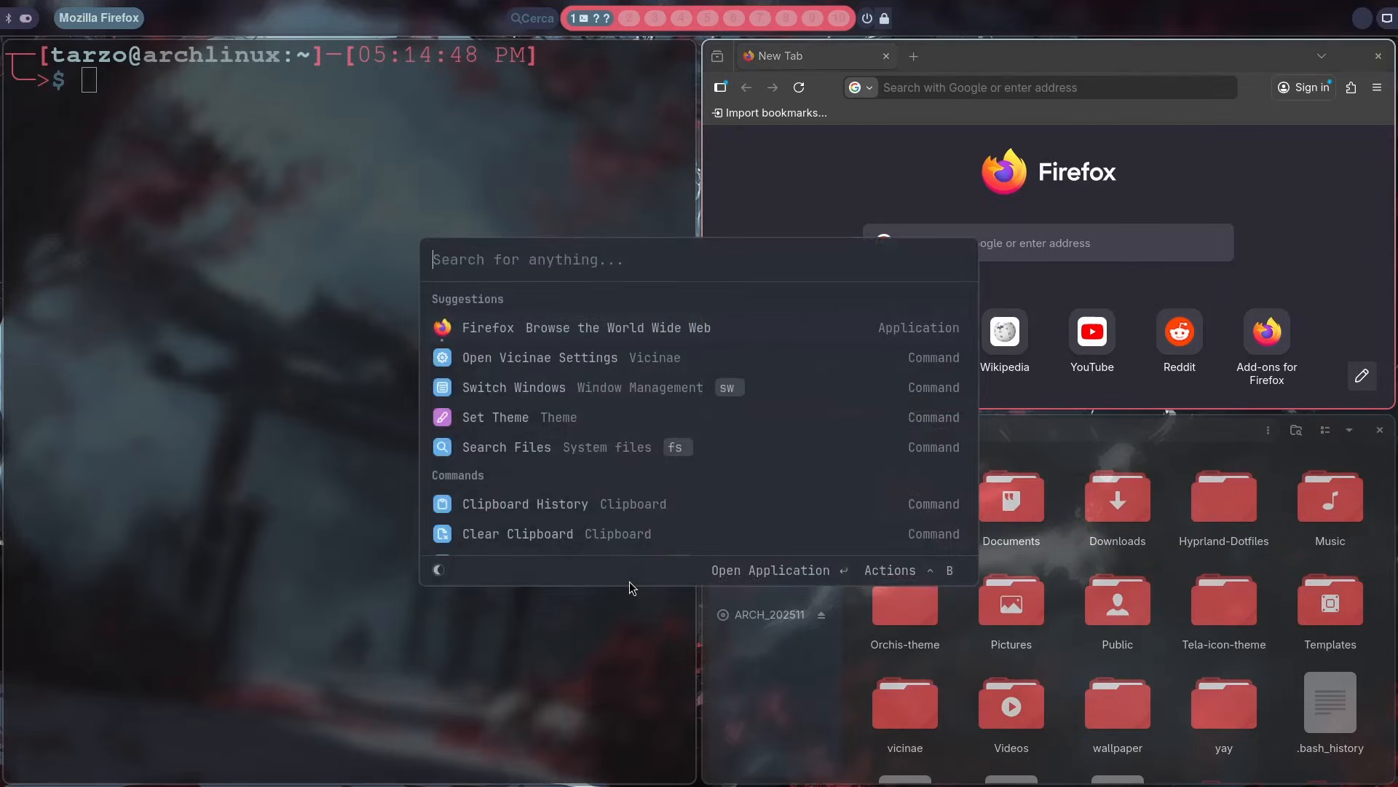
text(>)
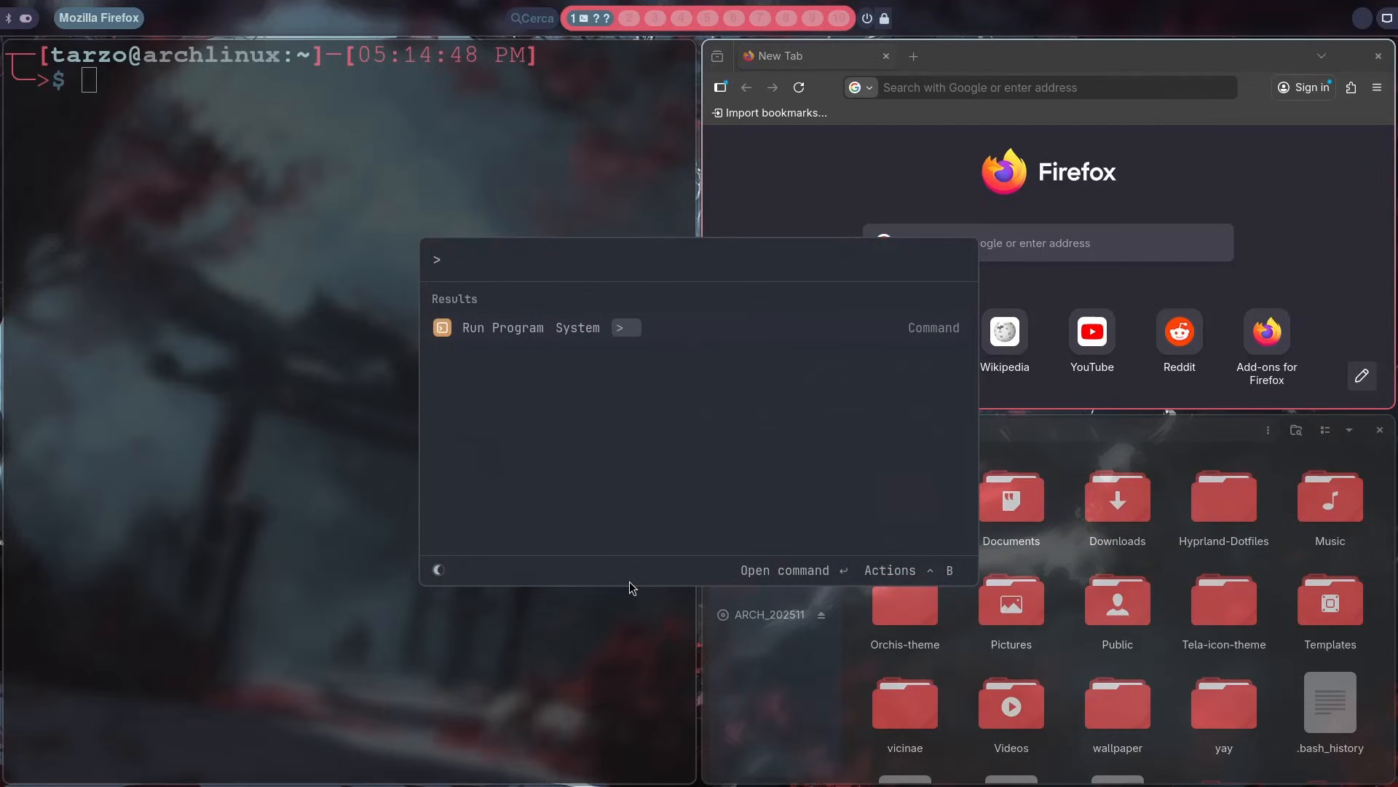
key(Return)
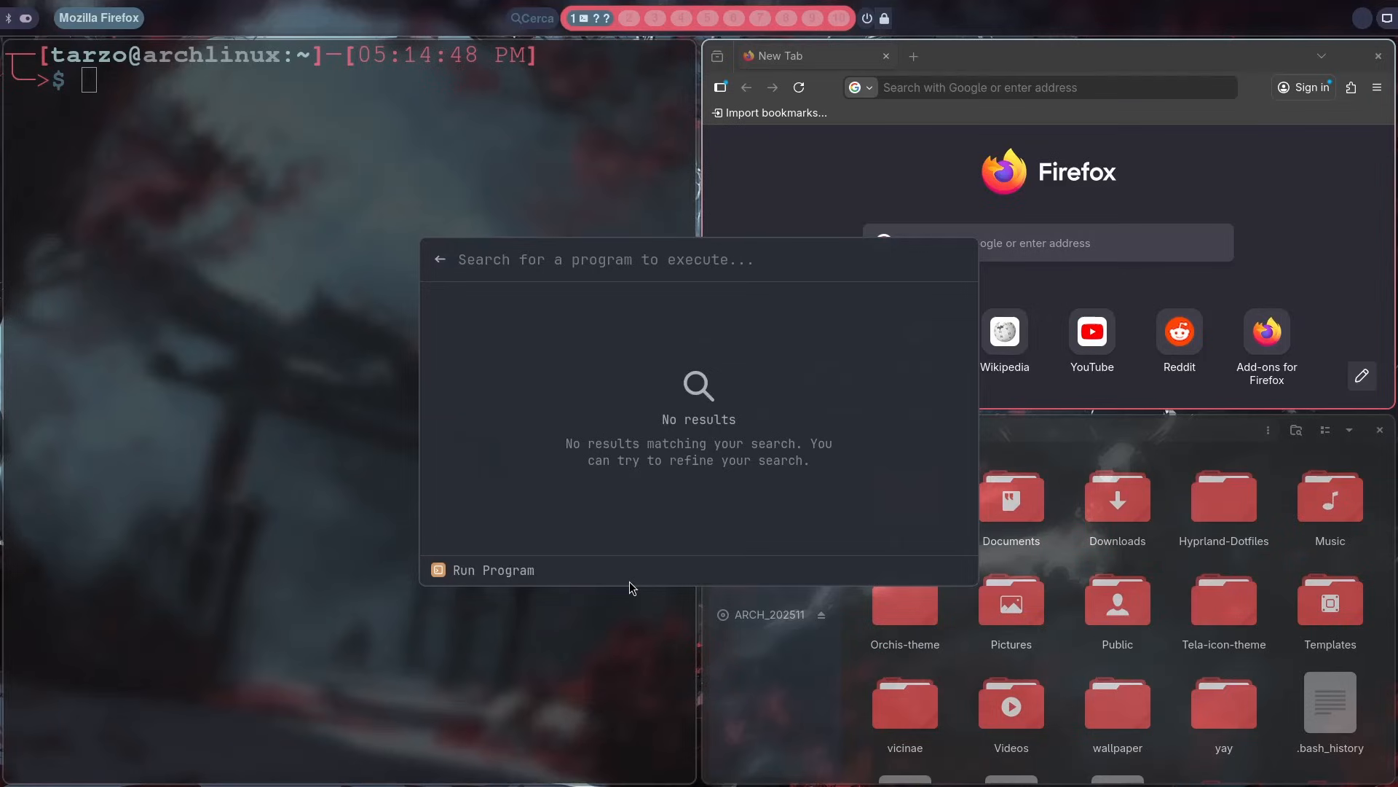
Step: Search the programs for sudo pacman -S, shorten the query to sudo, and dismiss the launcher
text(sudo pacman -Syu)
key(BackSpace)
key(BackSpace)
key(BackSpace)
key(BackSpace)
key(BackSpace)
key(BackSpace)
key(BackSpace)
key(BackSpace)
key(BackSpace)
key(BackSpace)
key(BackSpace)
key(BackSpace)
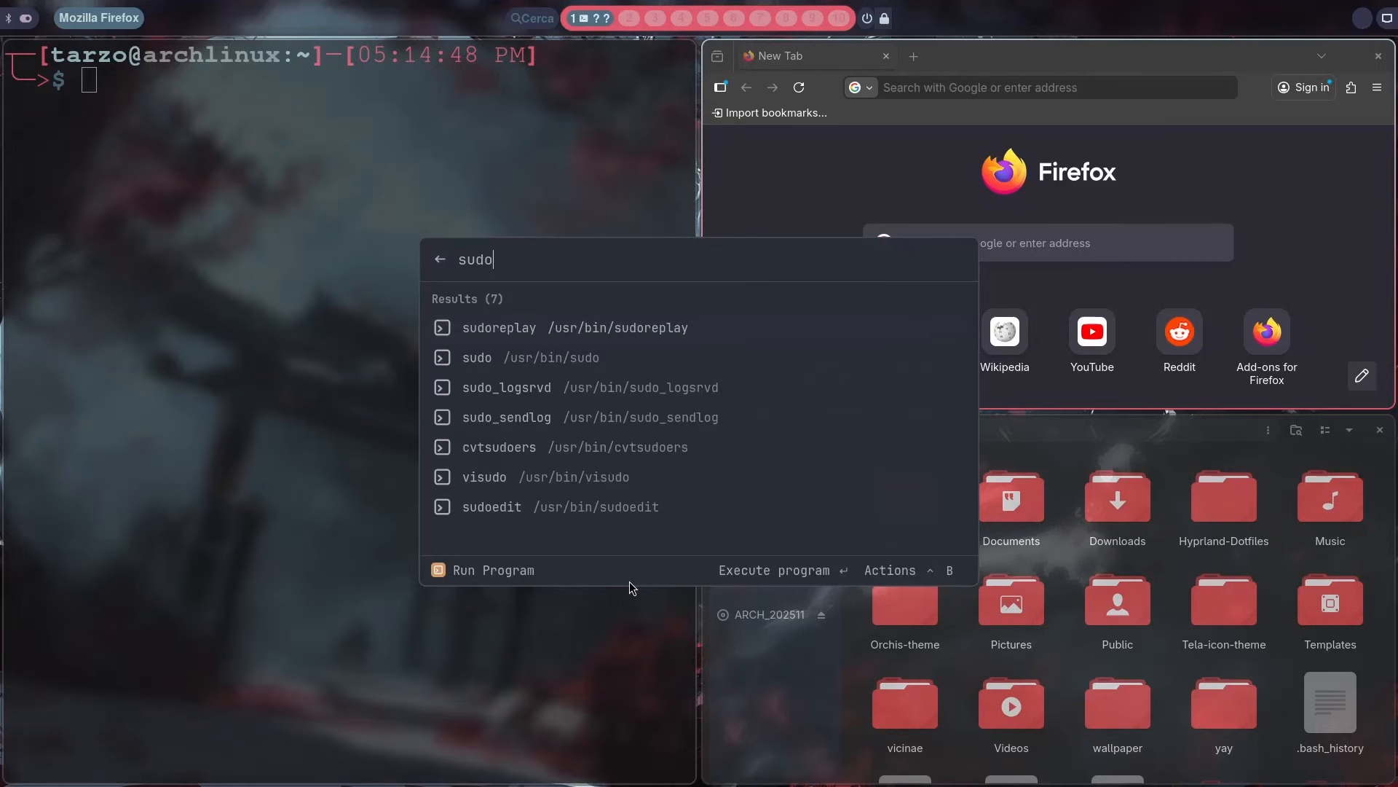
key(Escape)
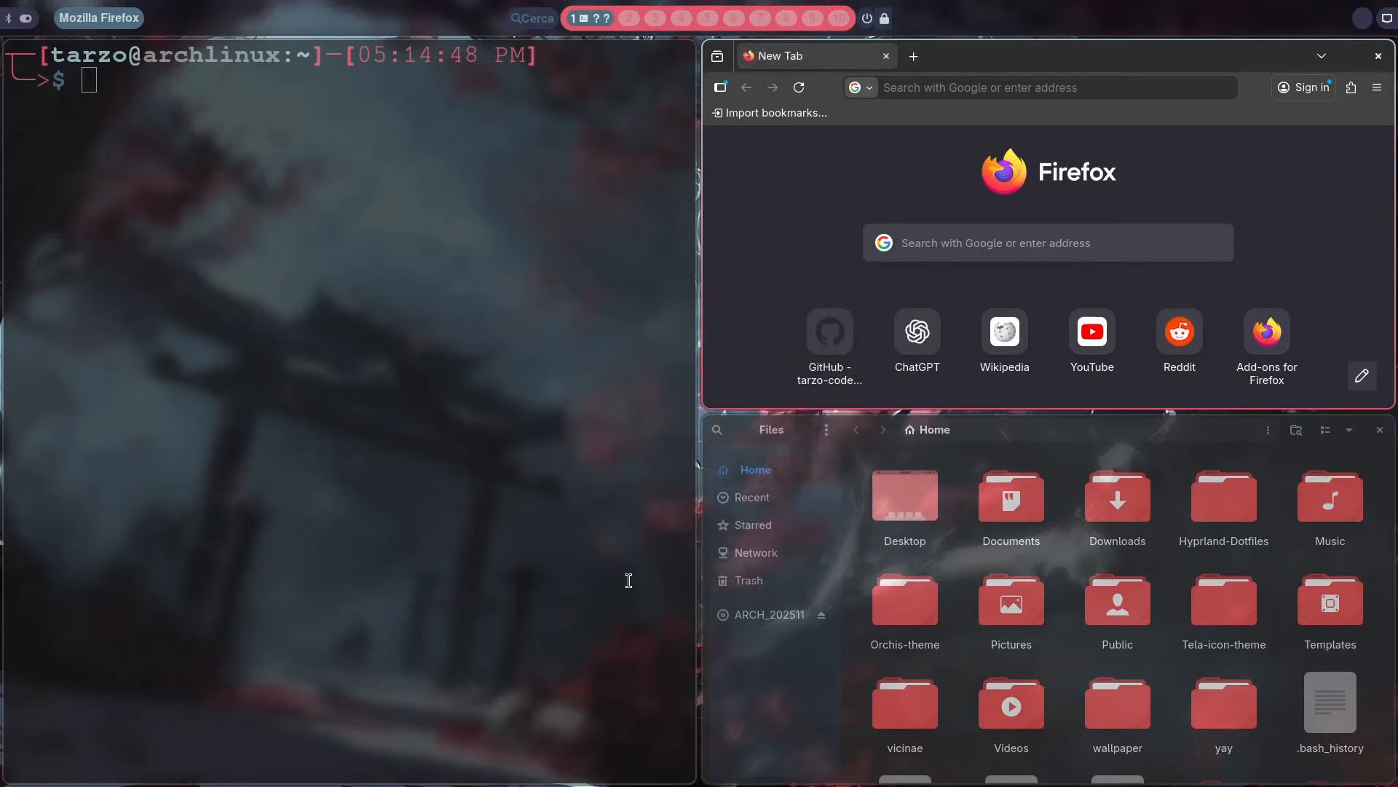
Step: Reopen Run Program through its > alias and search the programs for btop
key(super+space)
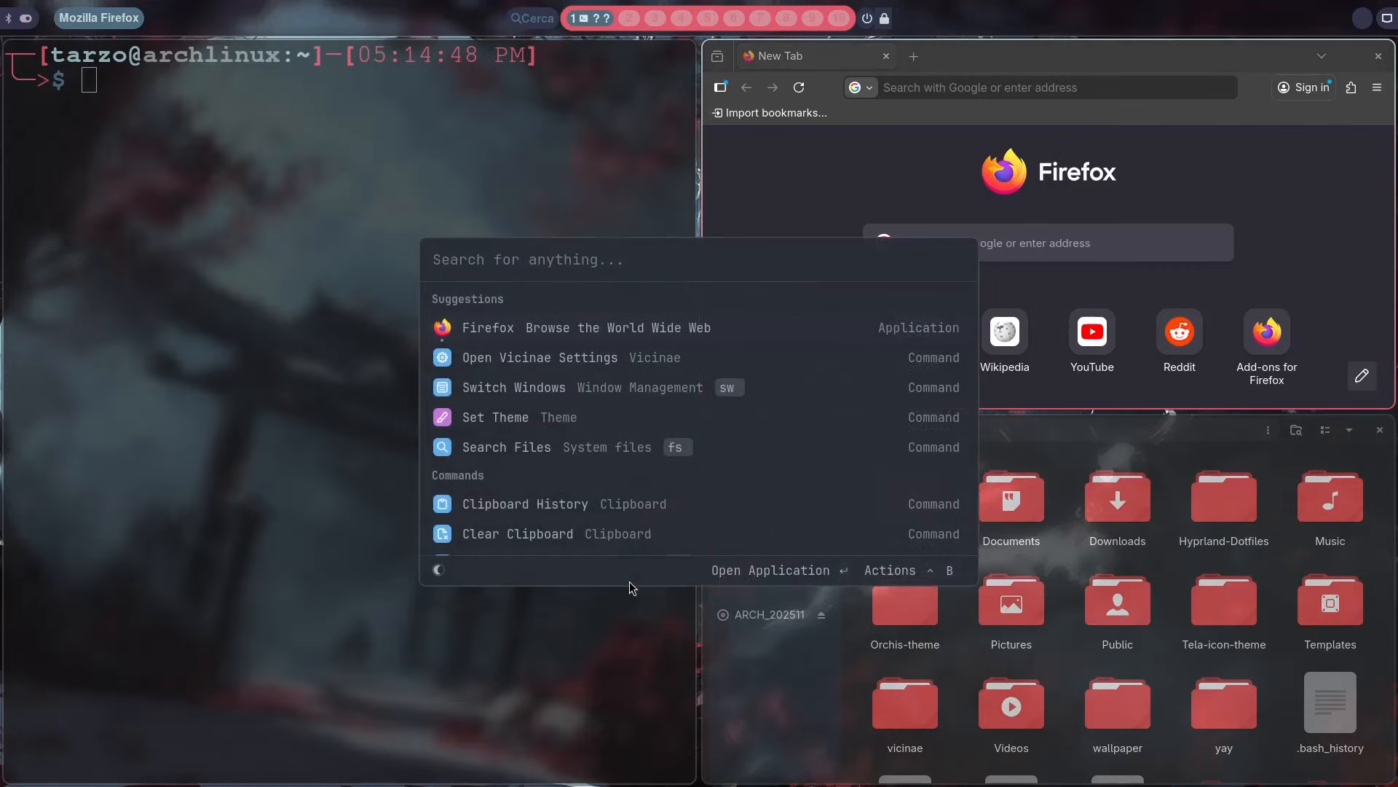
text(?)
key(BackSpace)
text(? bt)
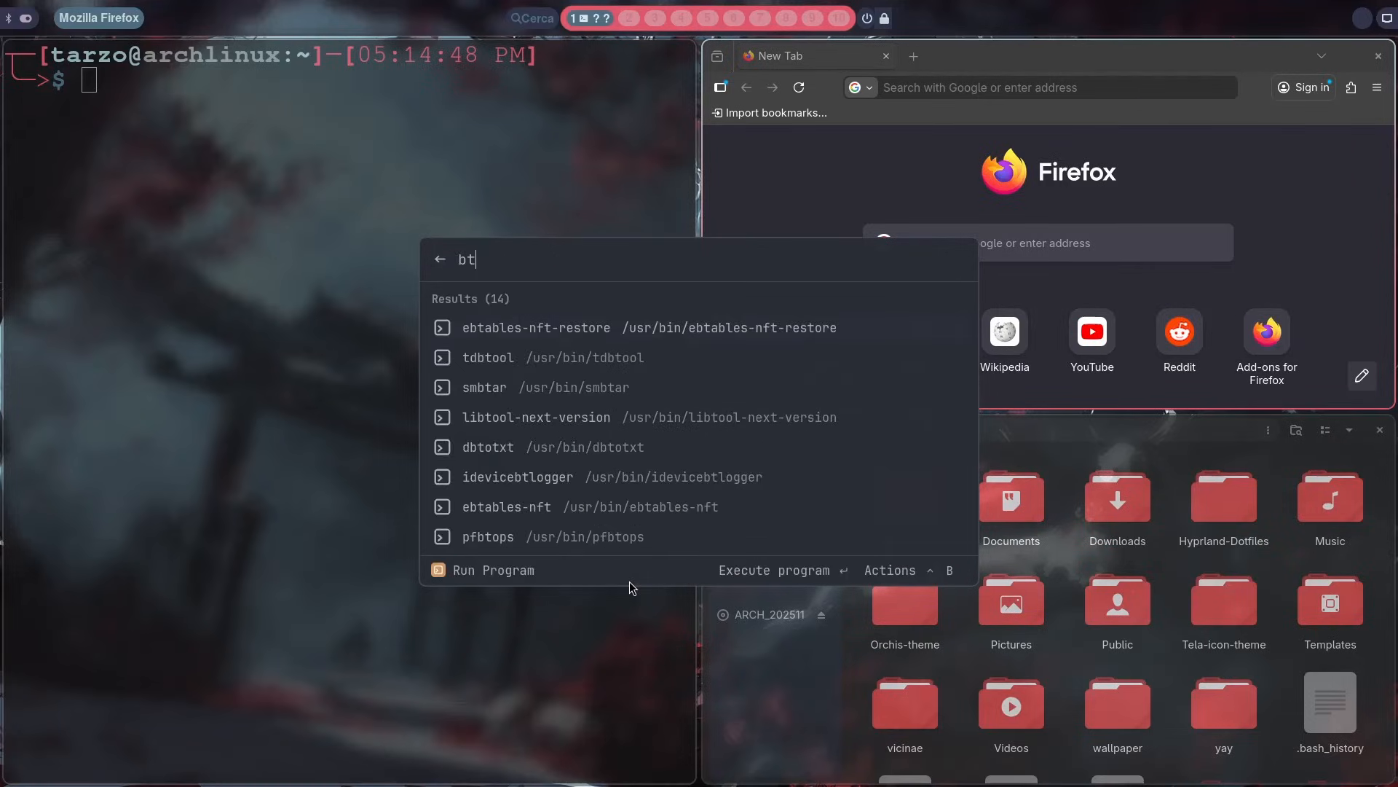
text(op)
Step: Replace the program search query with nvim
key(BackSpace)
key(BackSpace)
key(BackSpace)
key(BackSpace)
text(nvim)
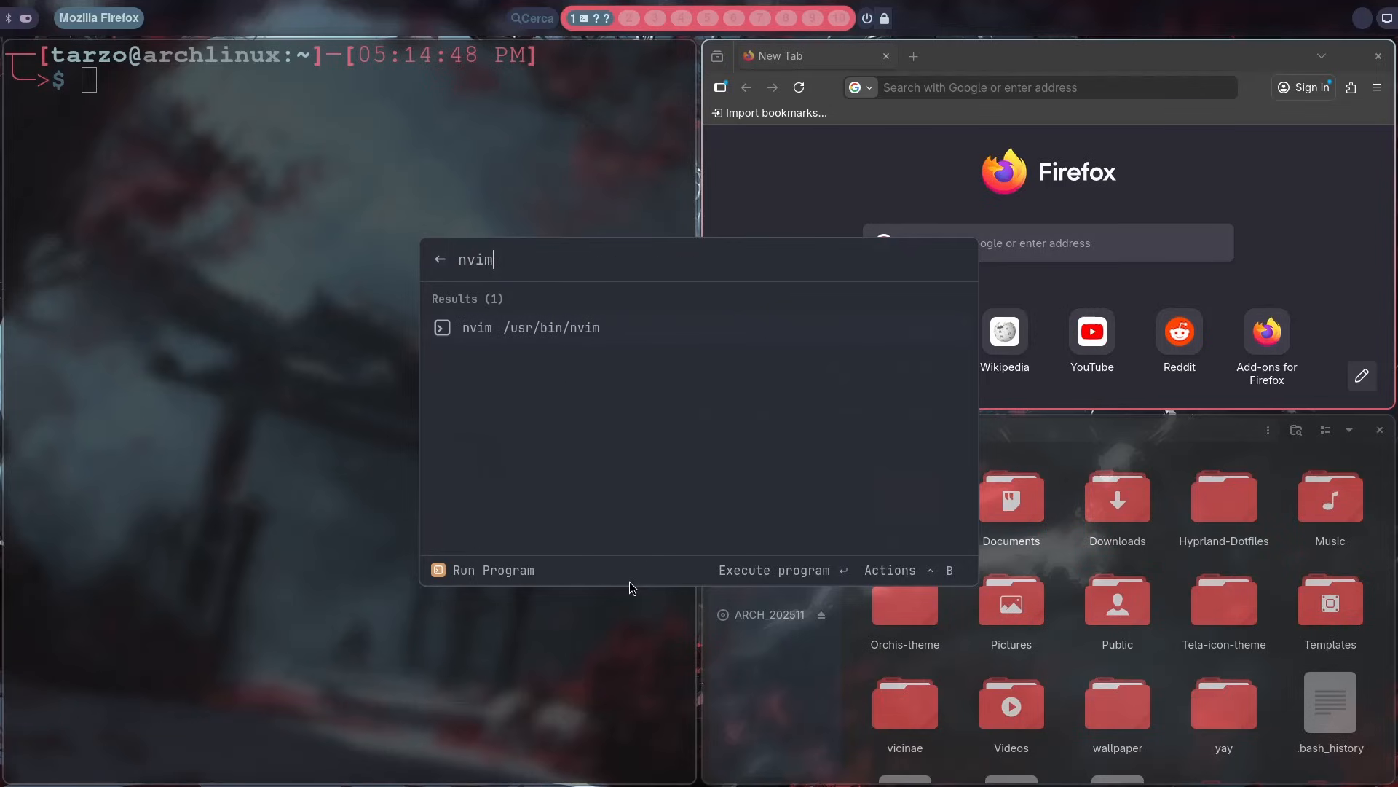
Step: Execute nvim and reopen the Run Program command through its > alias
key(Return)
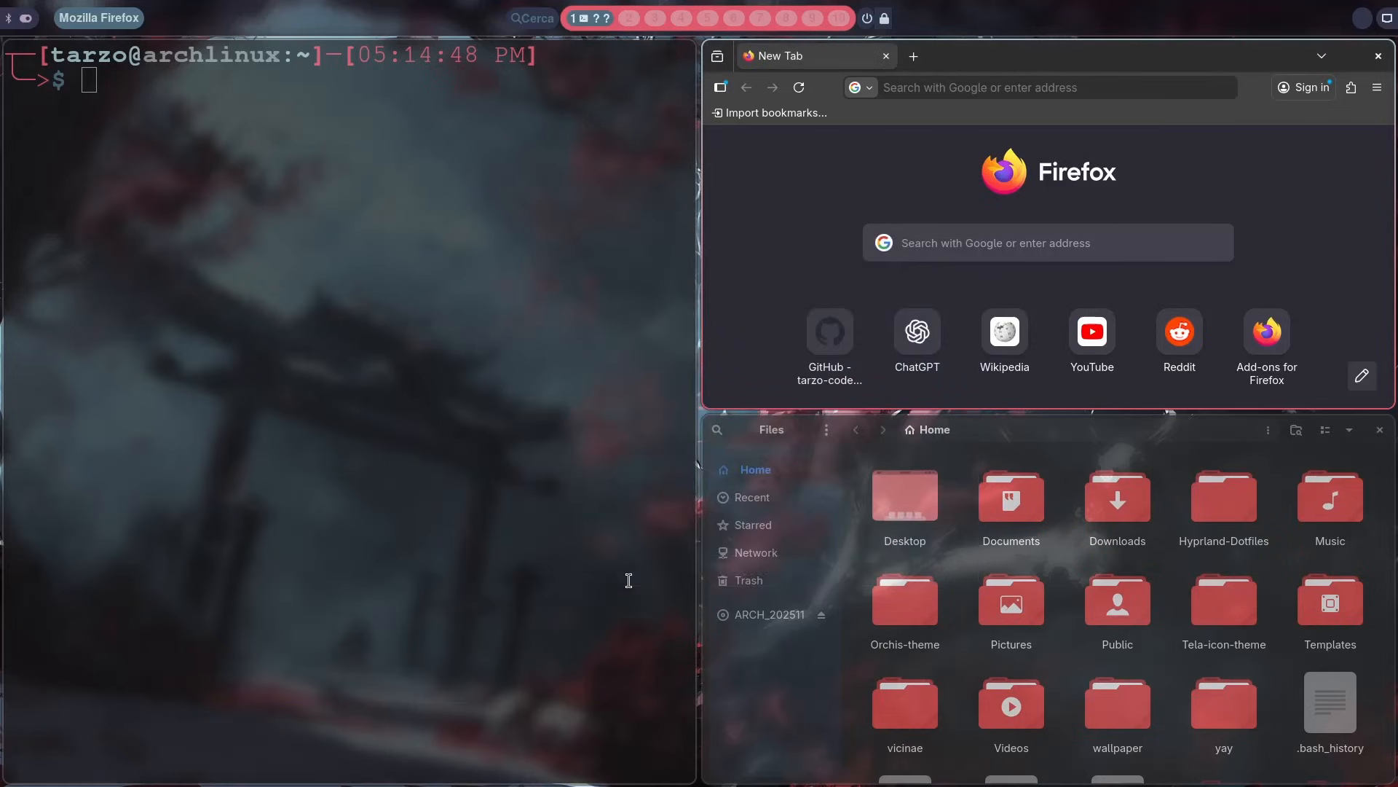
key(super+space)
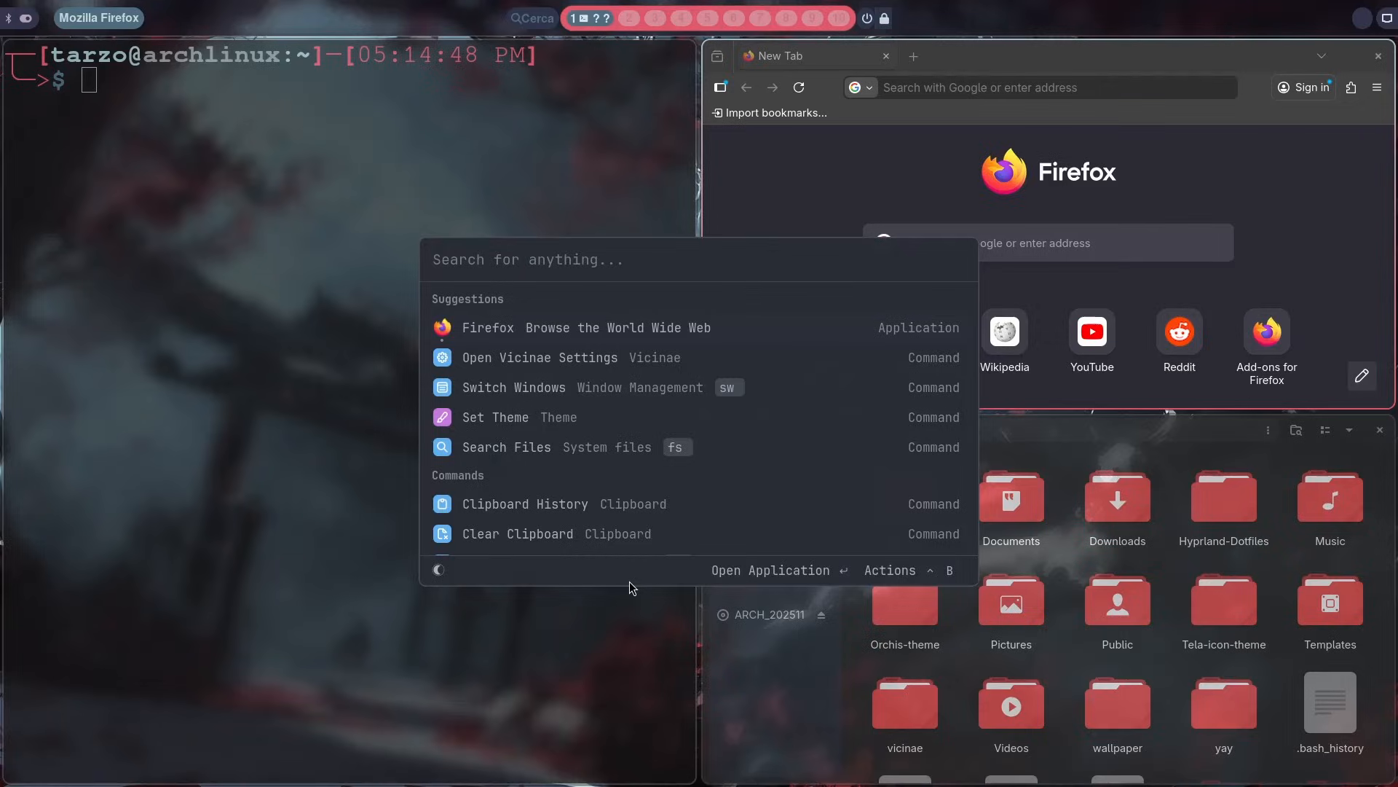
text(>)
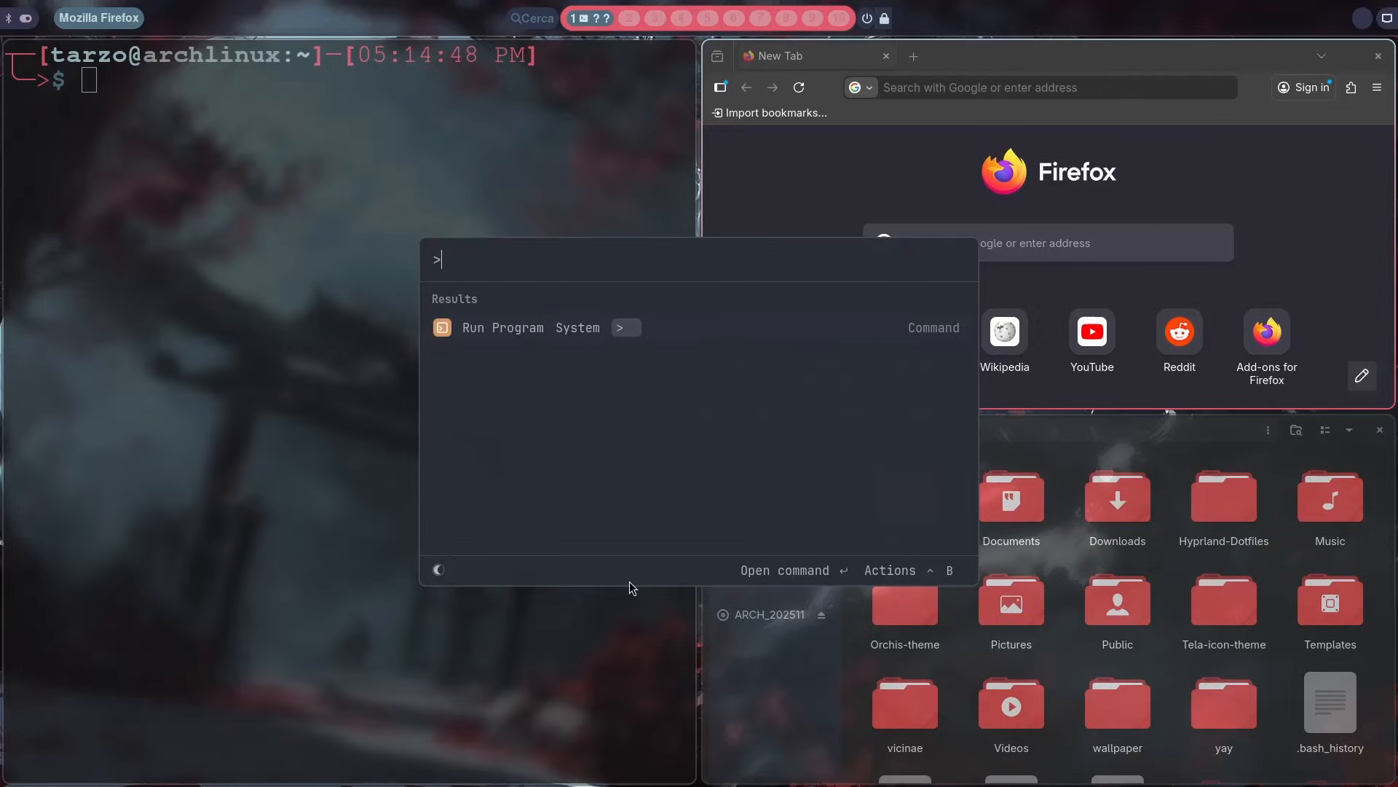
key(Return)
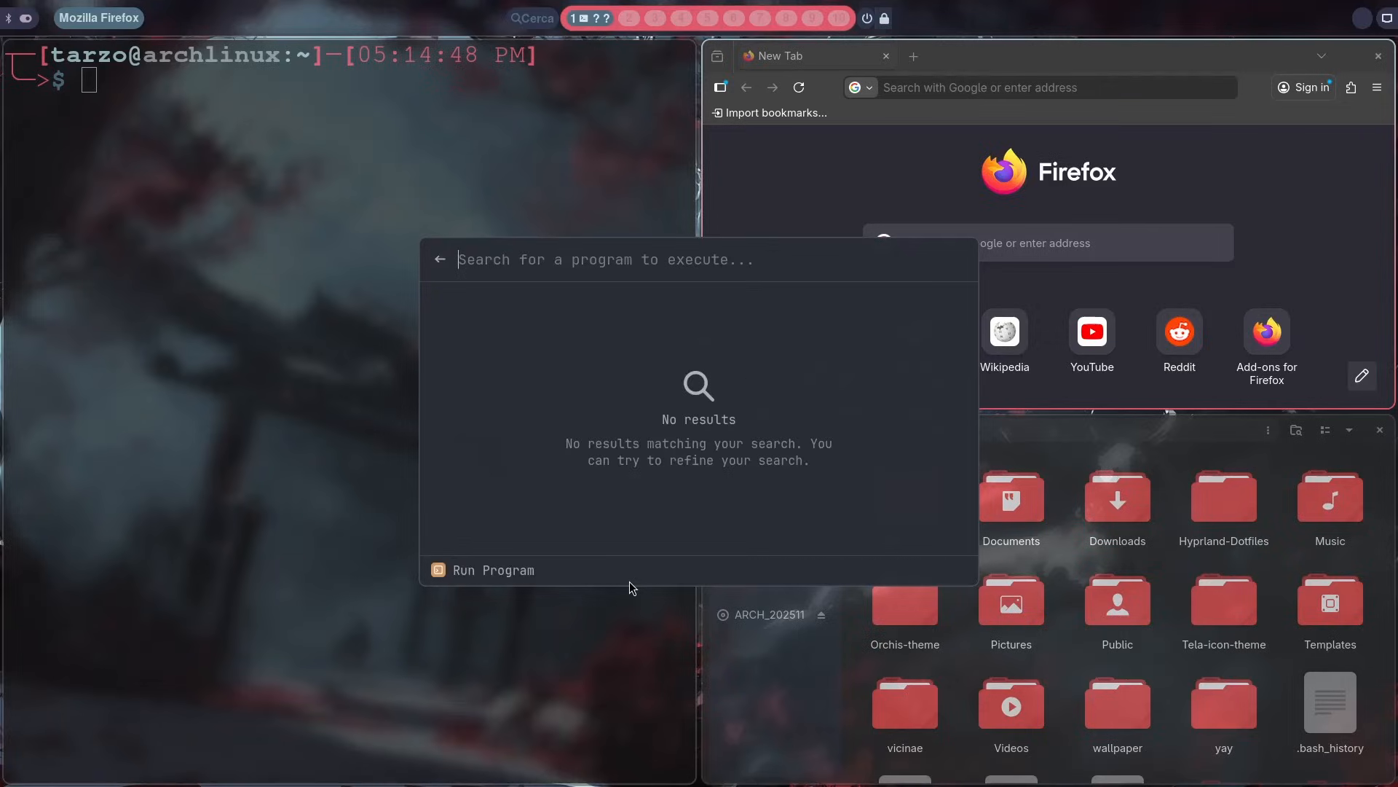
Step: Search the programs for mouse to run mousepad, and close the editor window
text(ne)
key(BackSpace)
key(BackSpace)
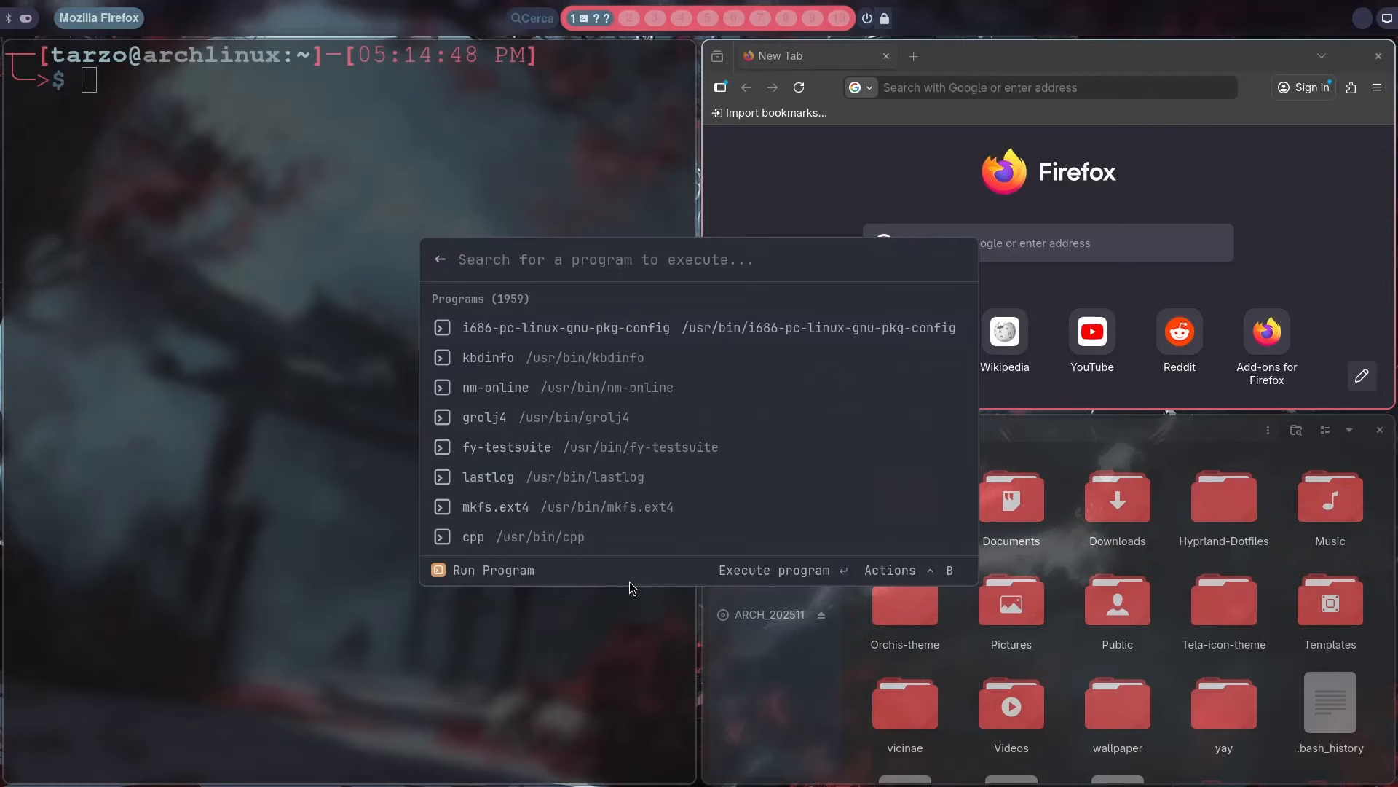
text(mouse)
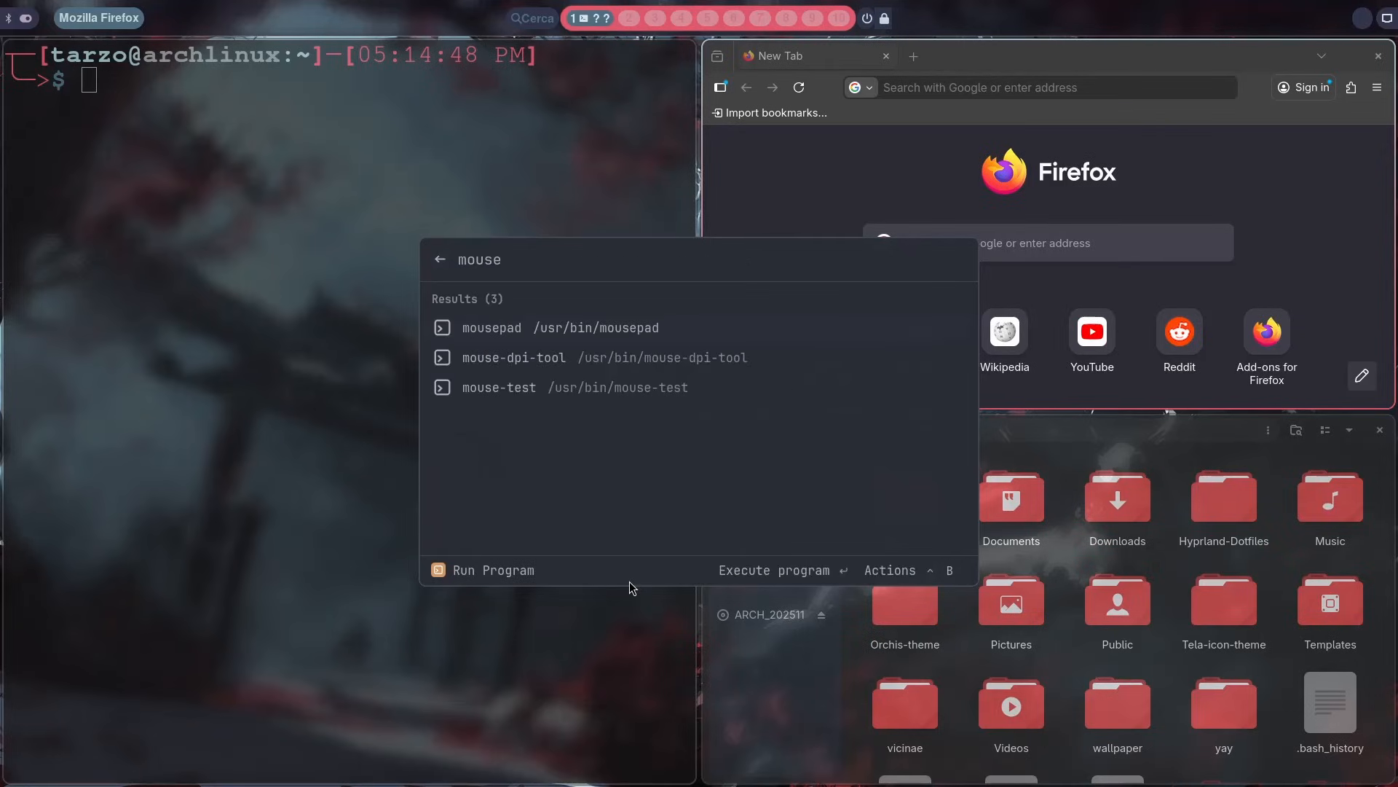
key(Return)
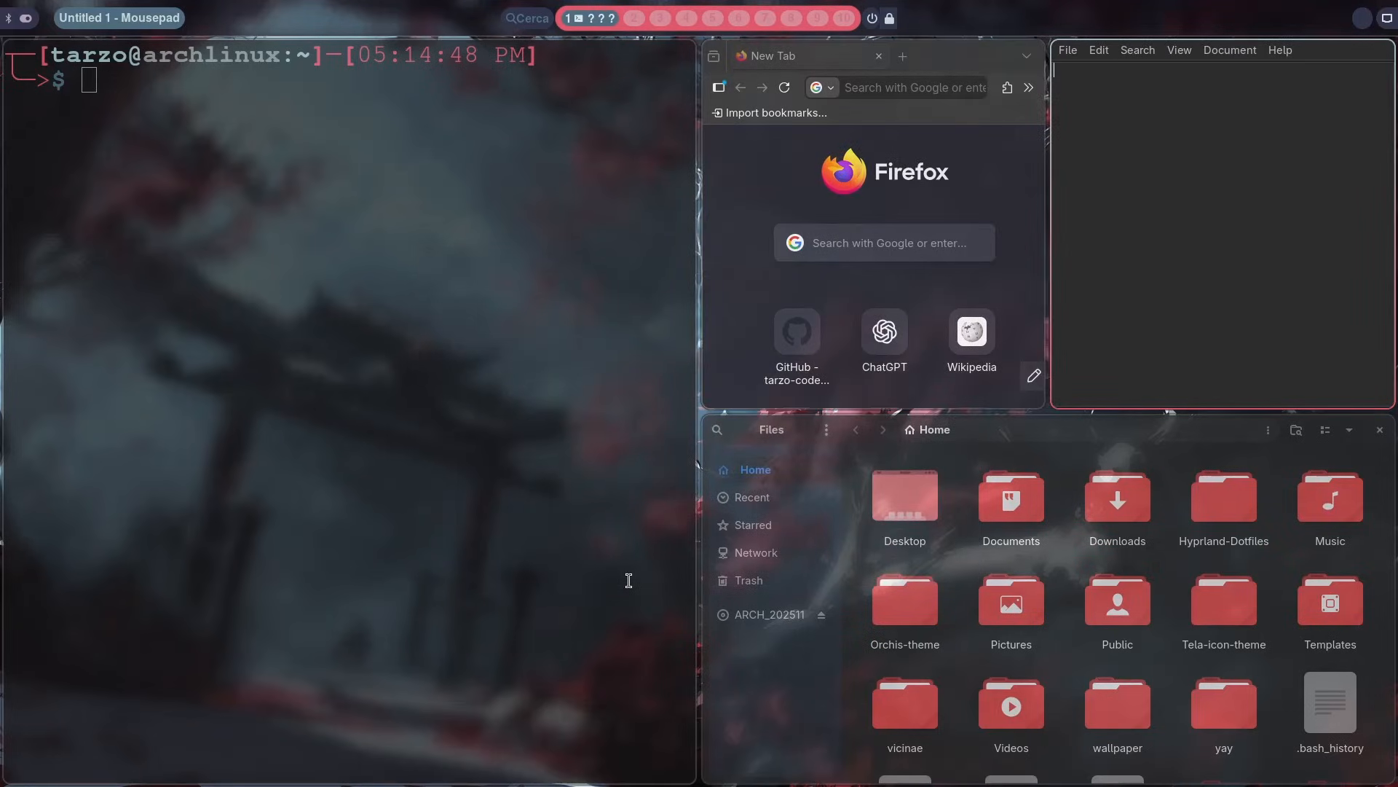
key(super+q)
Step: Open Vicinae Settings from the launcher's suggestions
key(super+space)
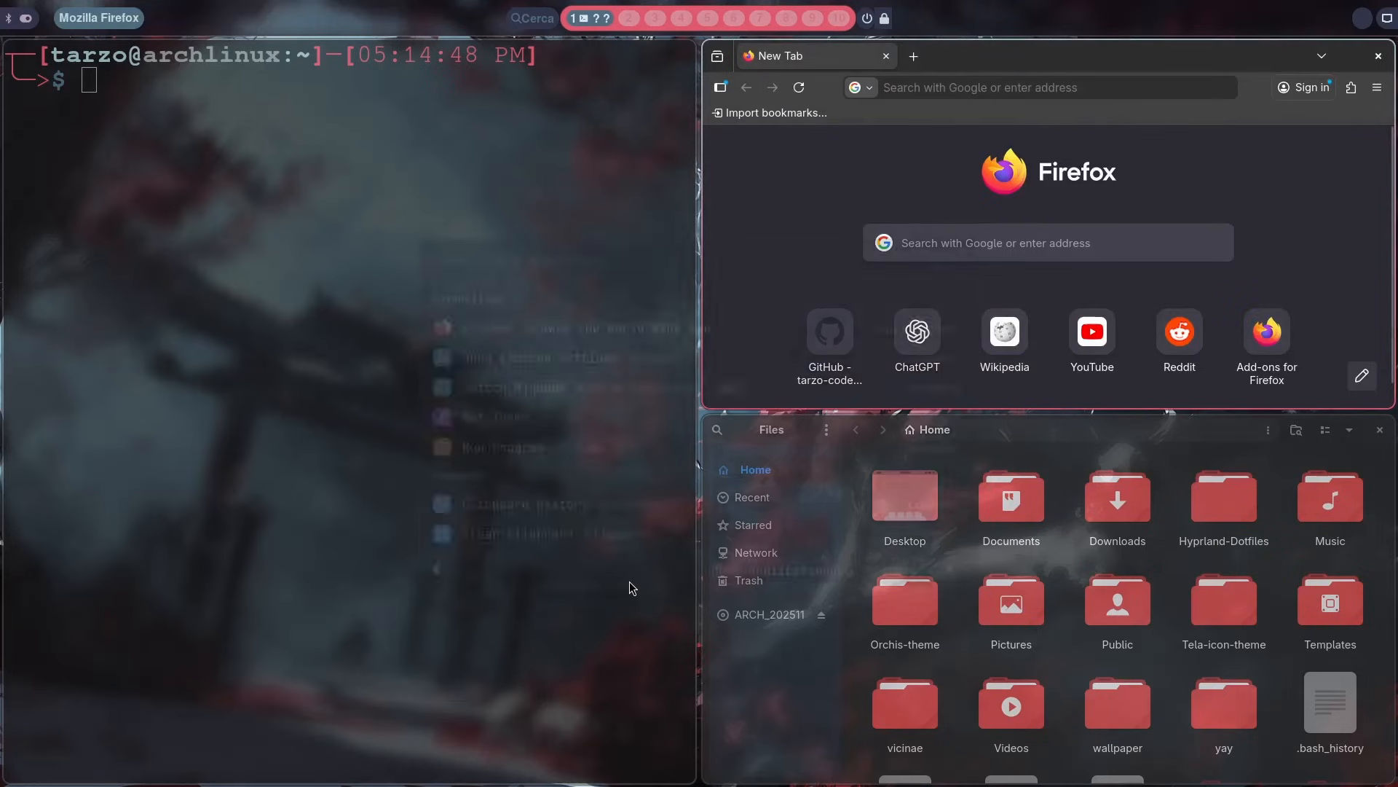
key(Down)
key(Return)
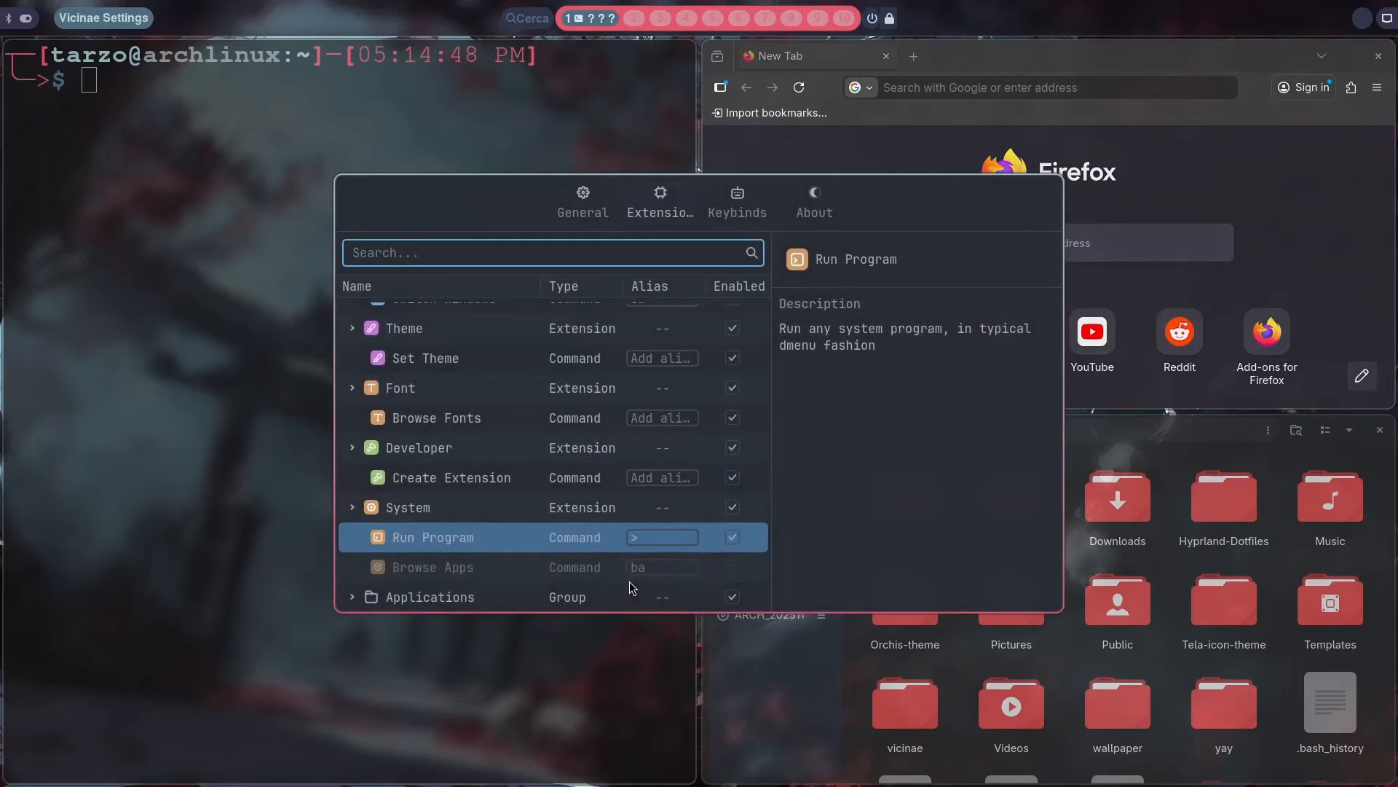
Step: Examine the Applications group's options and the details of its individual application entries in the extensions list
key(Down)
key(Down)
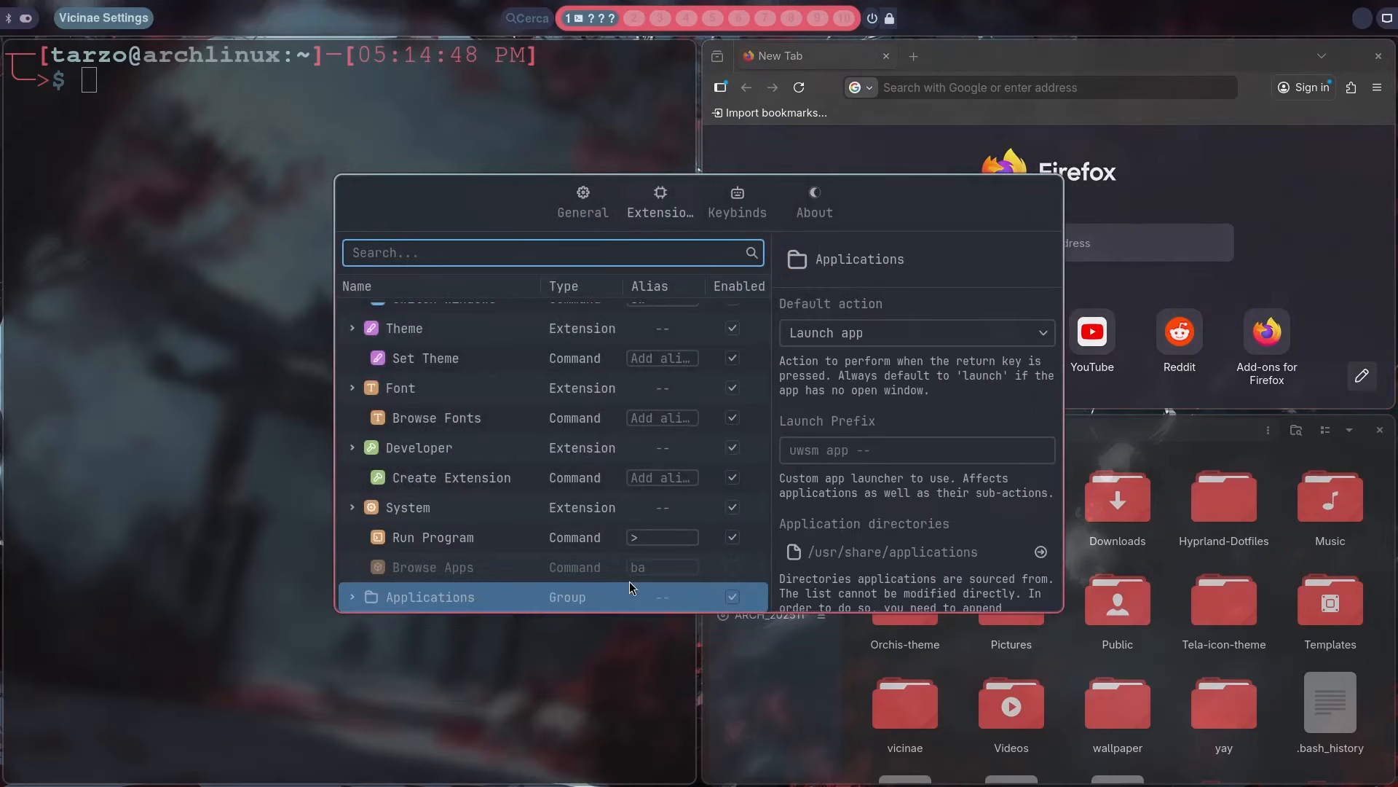
key(Down)
key(Down)
key(Down)
key(Down)
key(Down)
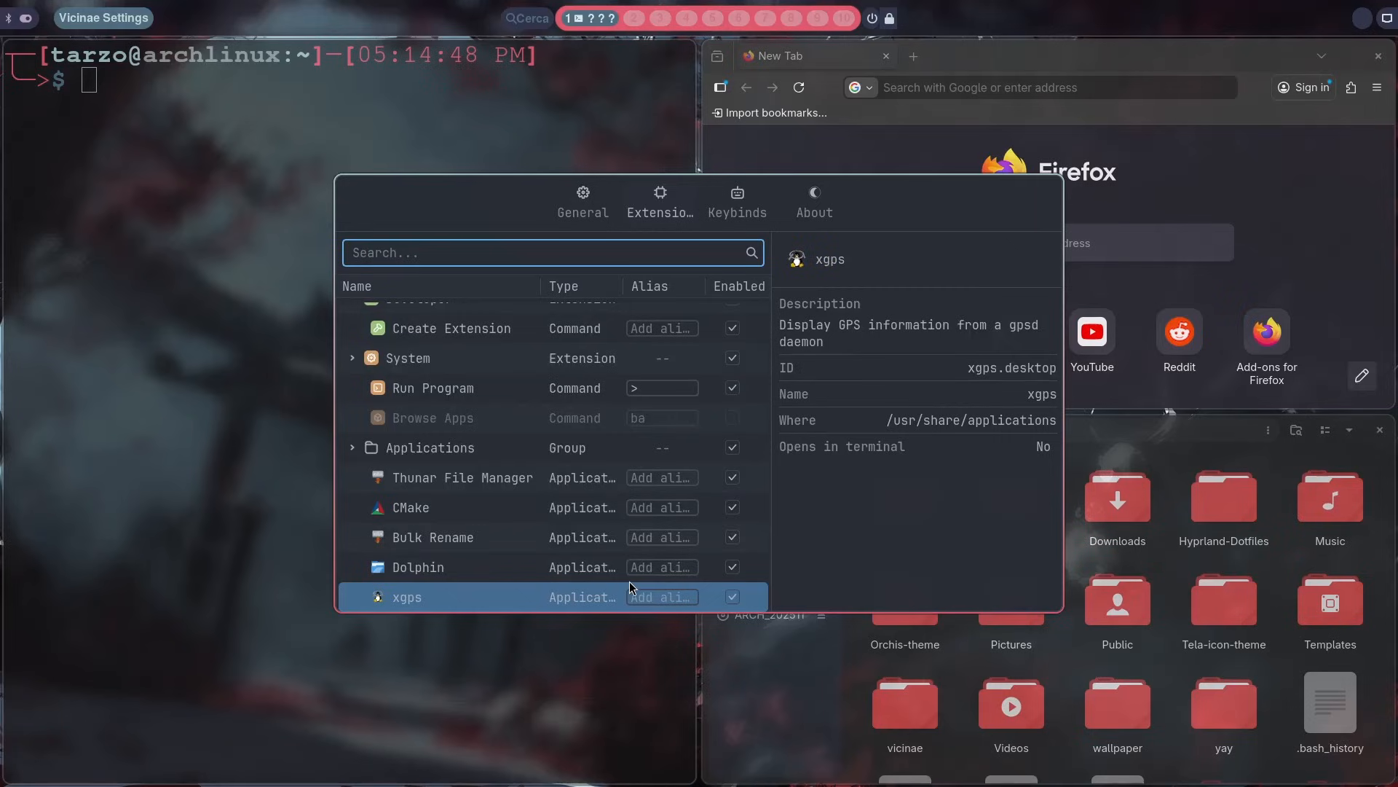
key(Up)
key(Up)
key(Up)
key(Up)
key(Up)
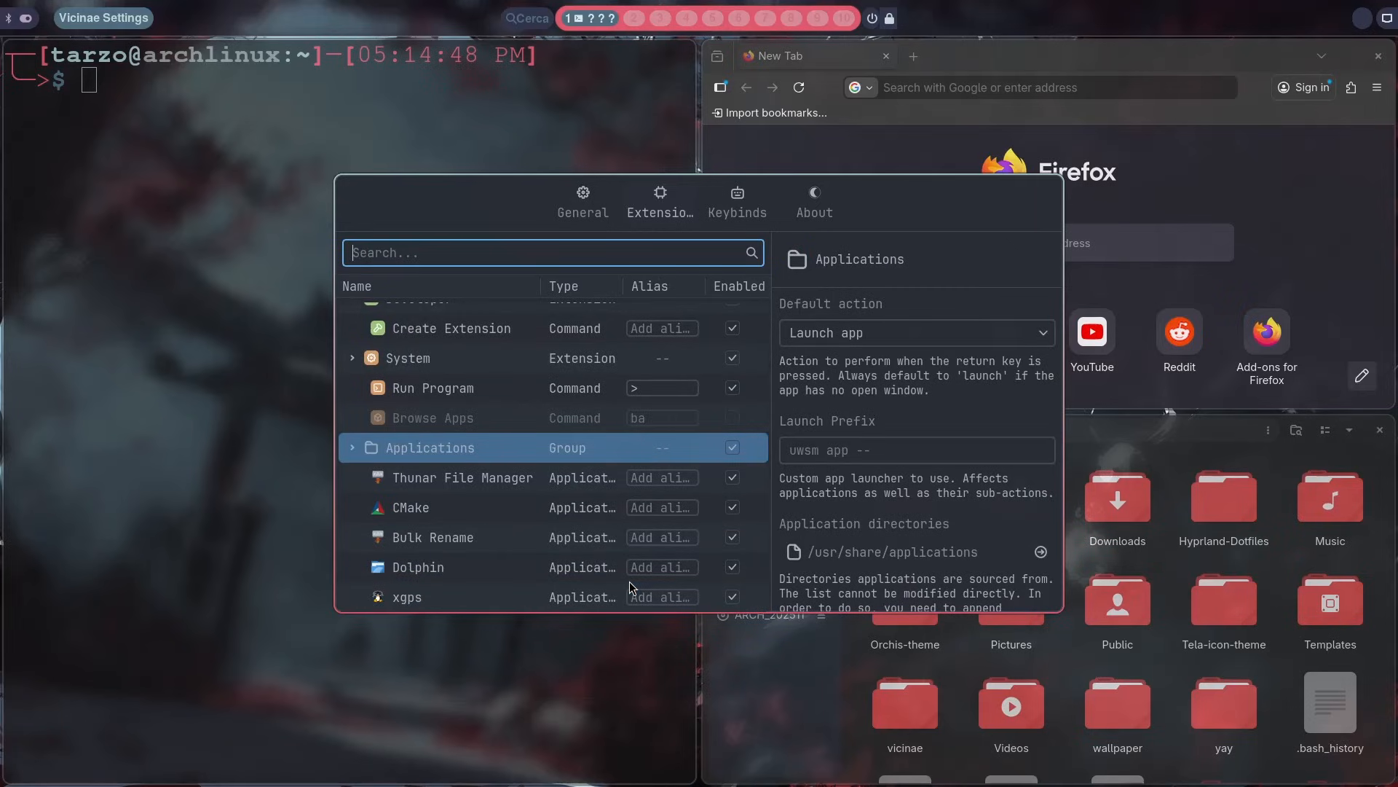
key(Down)
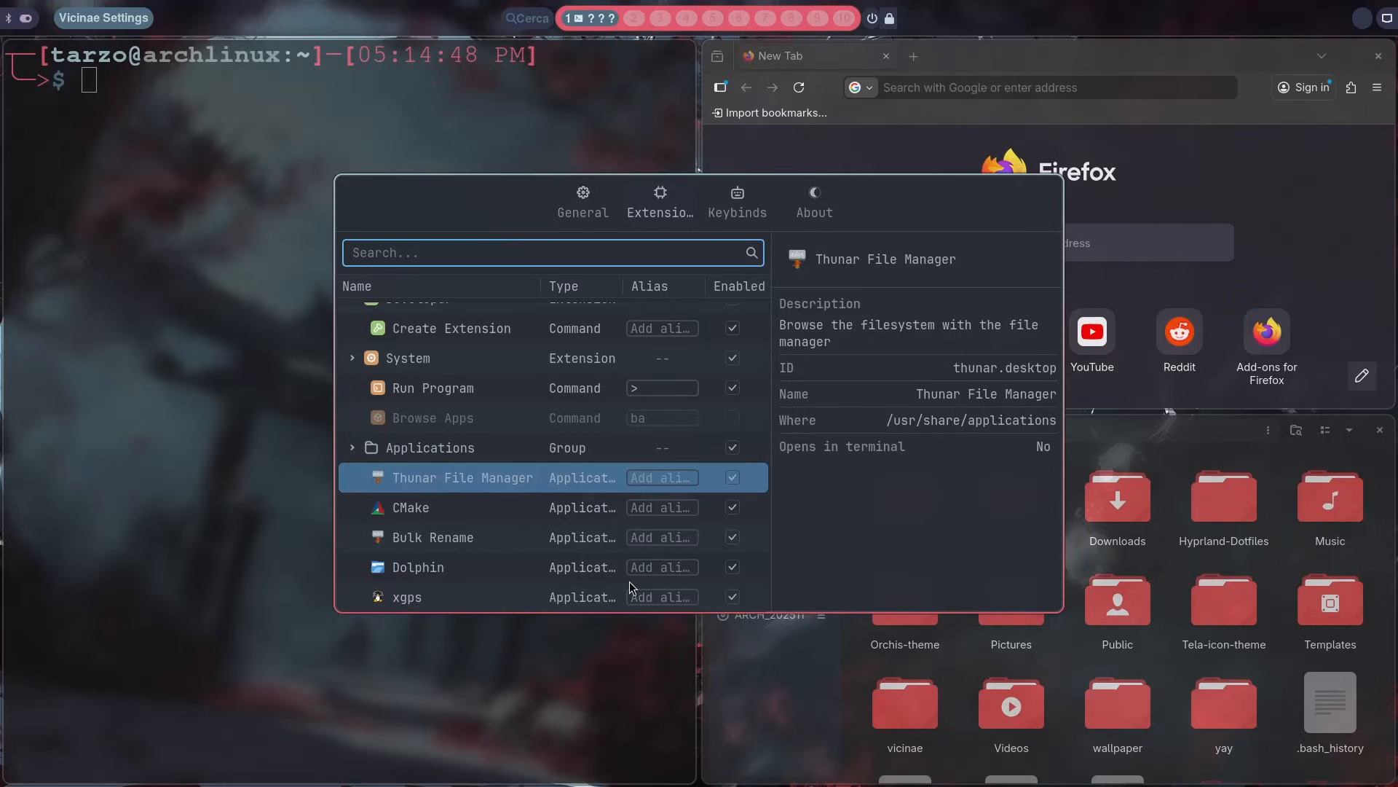
key(Up)
key(Down)
key(Down)
key(Down)
key(Down)
key(Down)
key(Down)
key(Down)
key(Down)
key(Down)
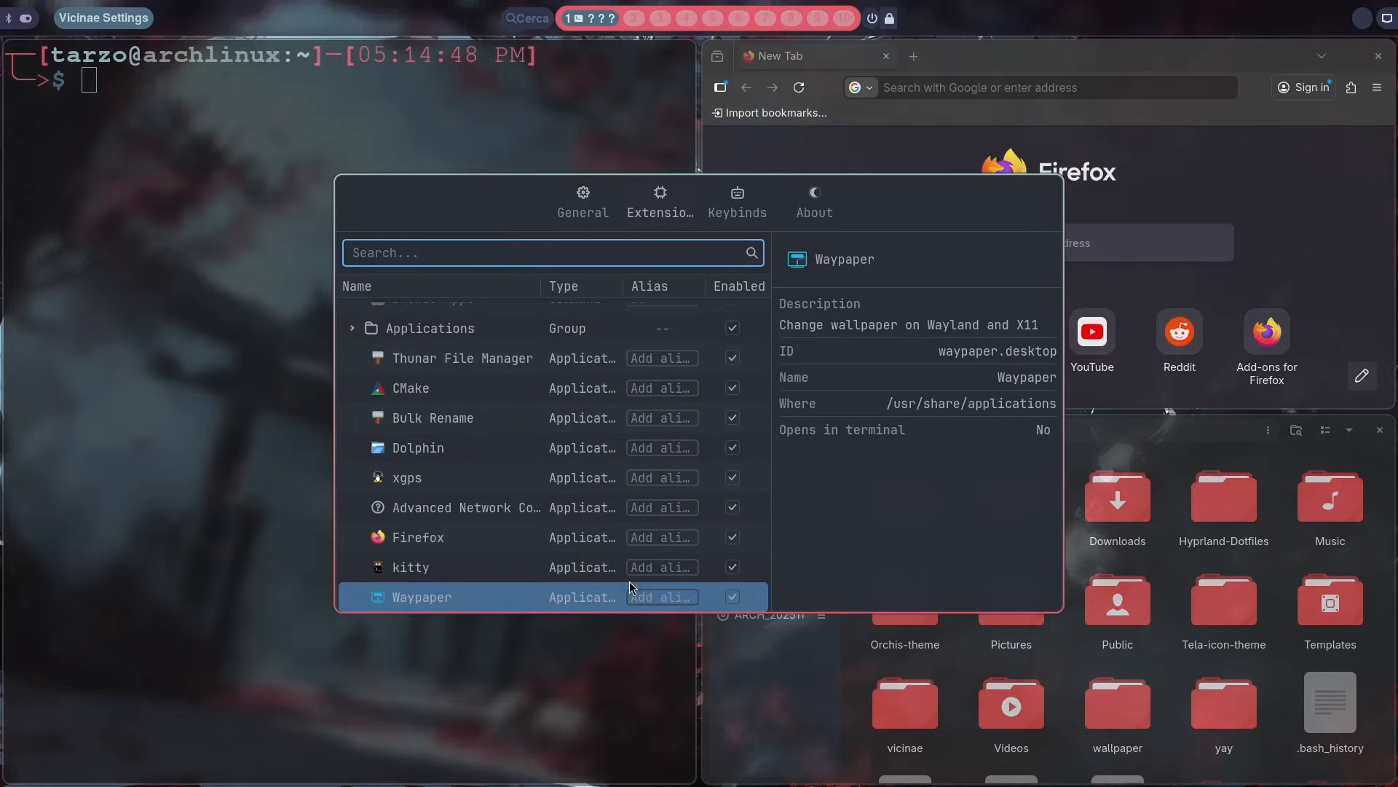
key(Up)
key(Up)
key(Up)
key(Up)
key(Up)
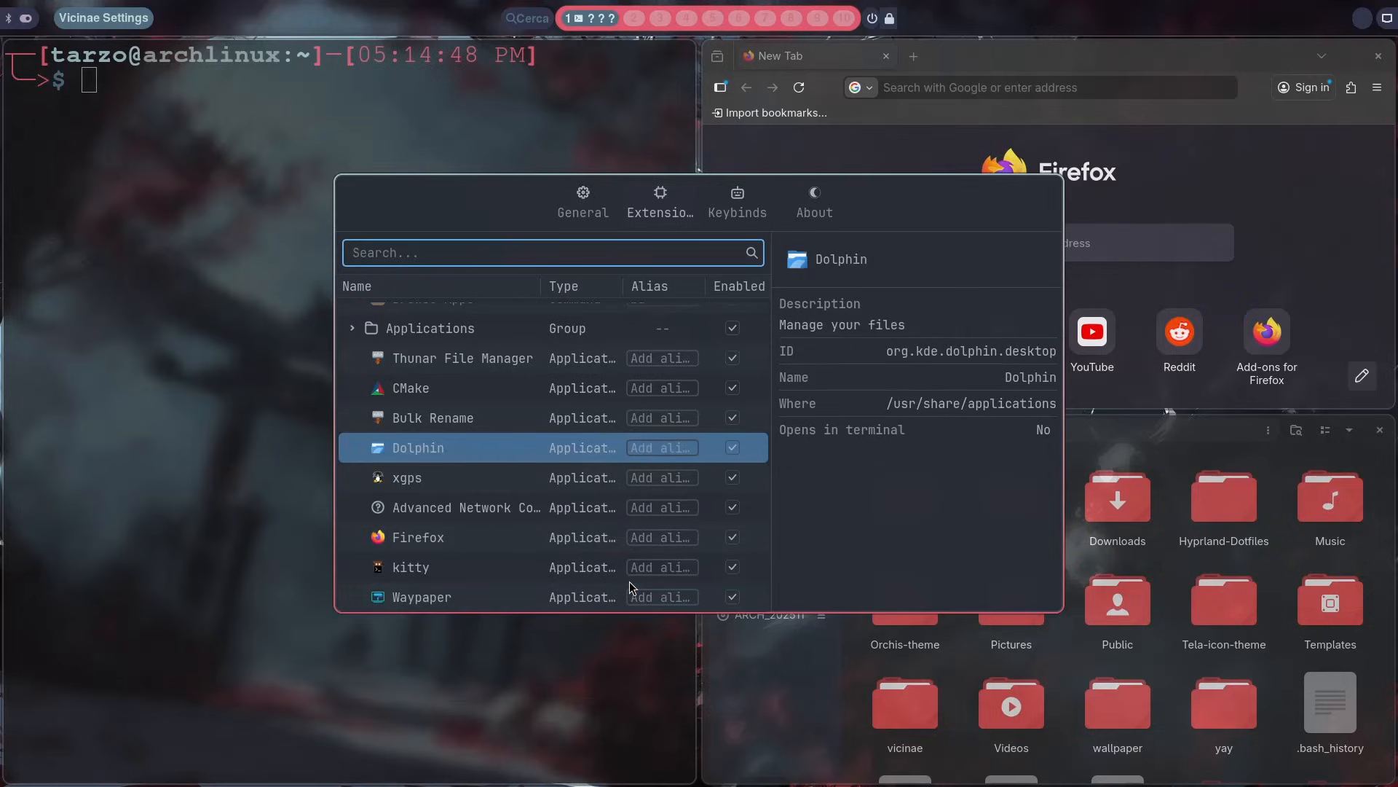
key(Down)
key(Down)
key(Down)
key(Down)
key(Down)
key(Down)
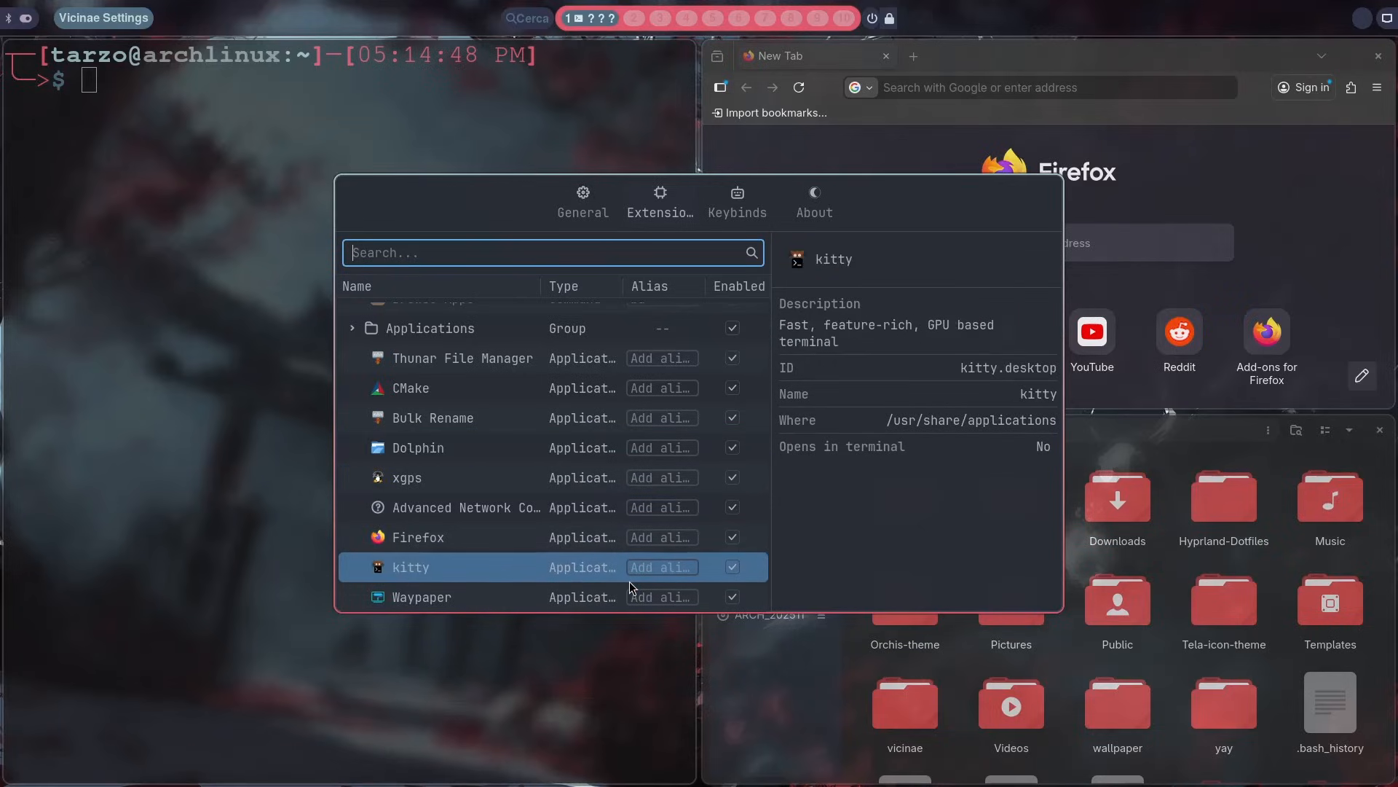
Step: Assign the alias zb to Zen Browser in the applications list
scroll(629, 581, down, 1)
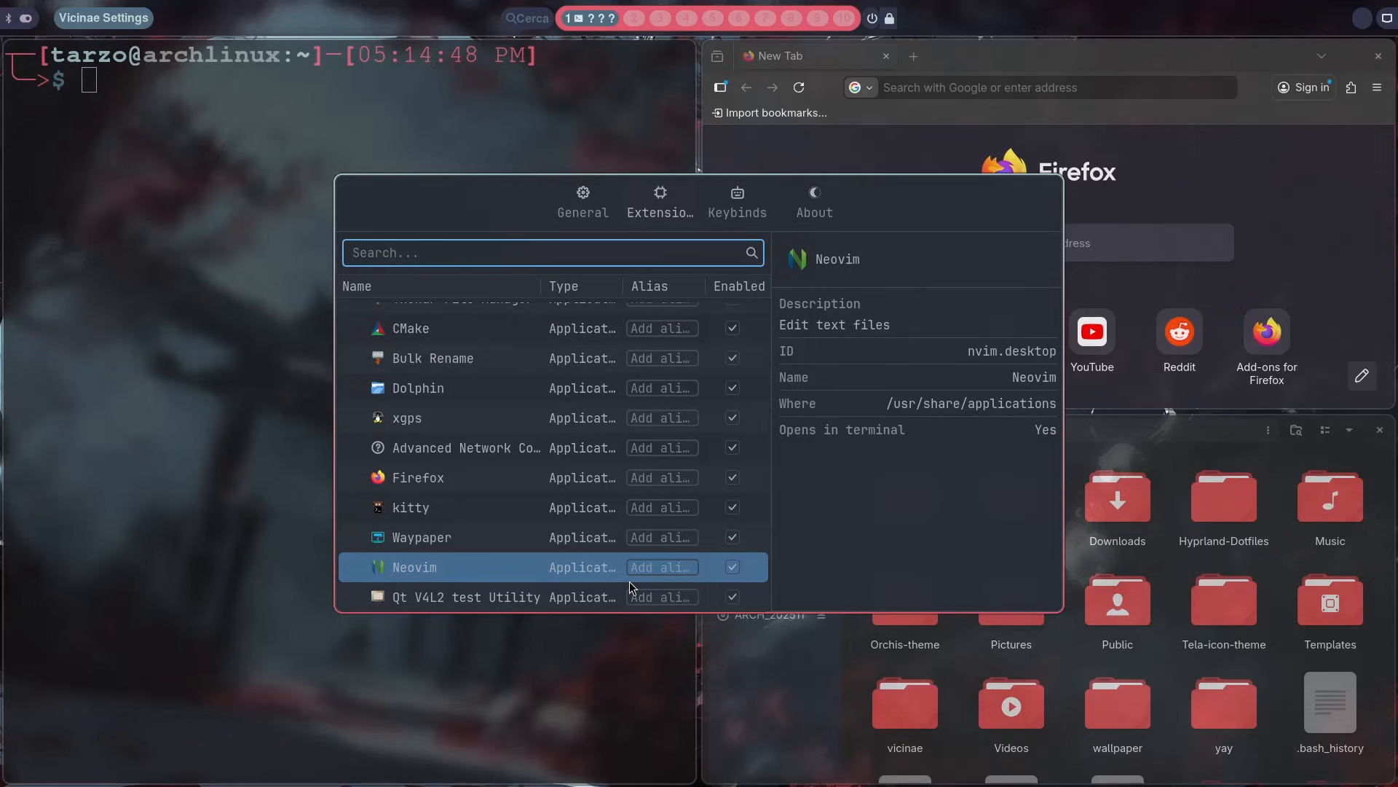
key(Up)
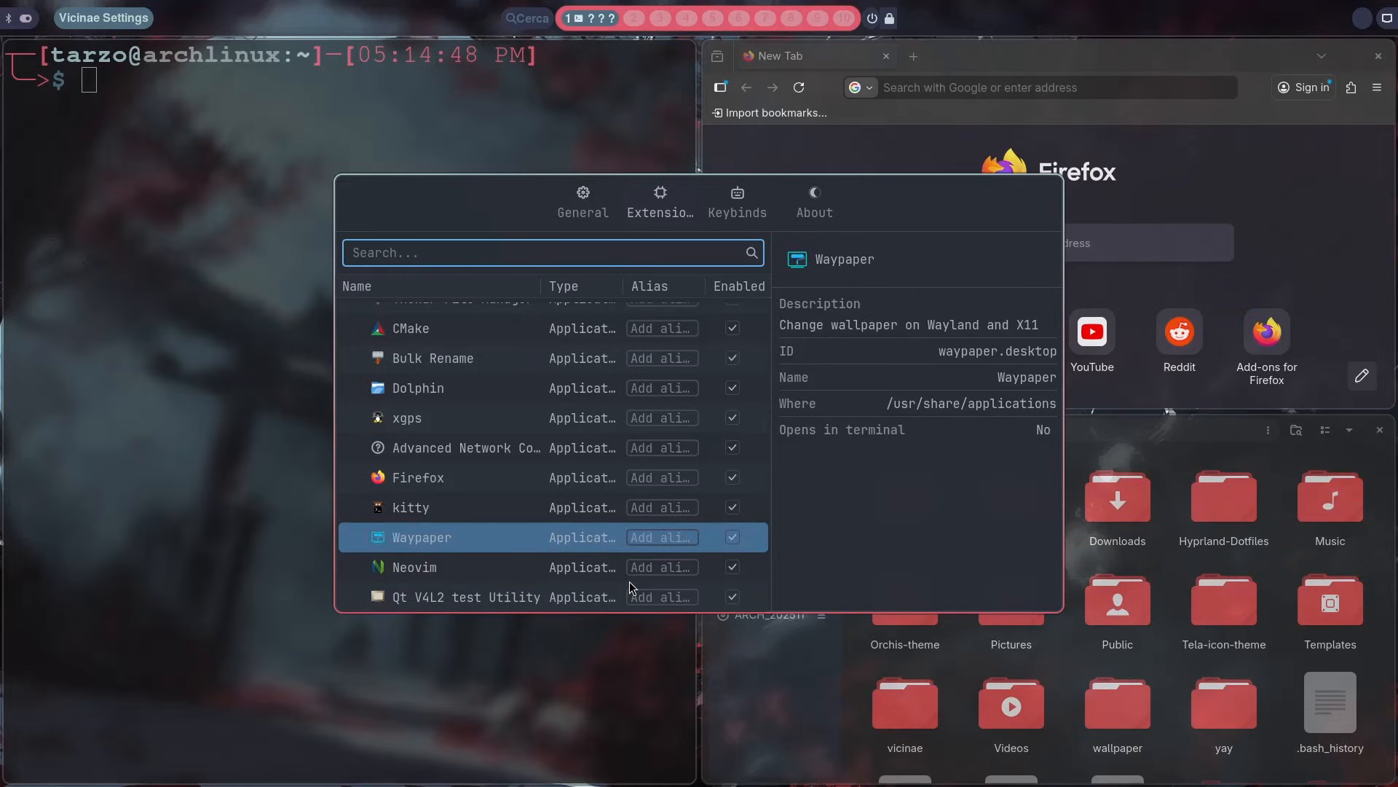
scroll(497, 493, down, 2)
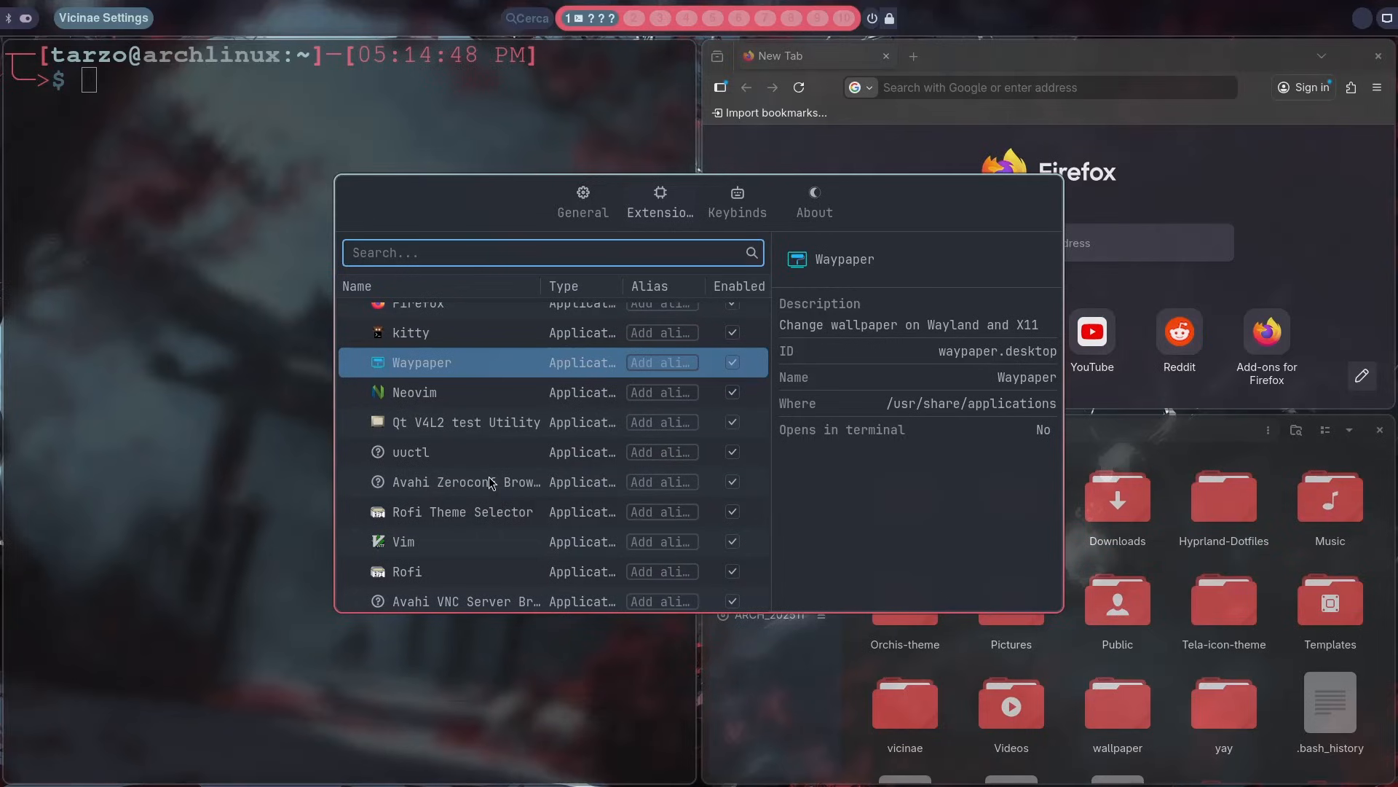
scroll(462, 456, down, 3)
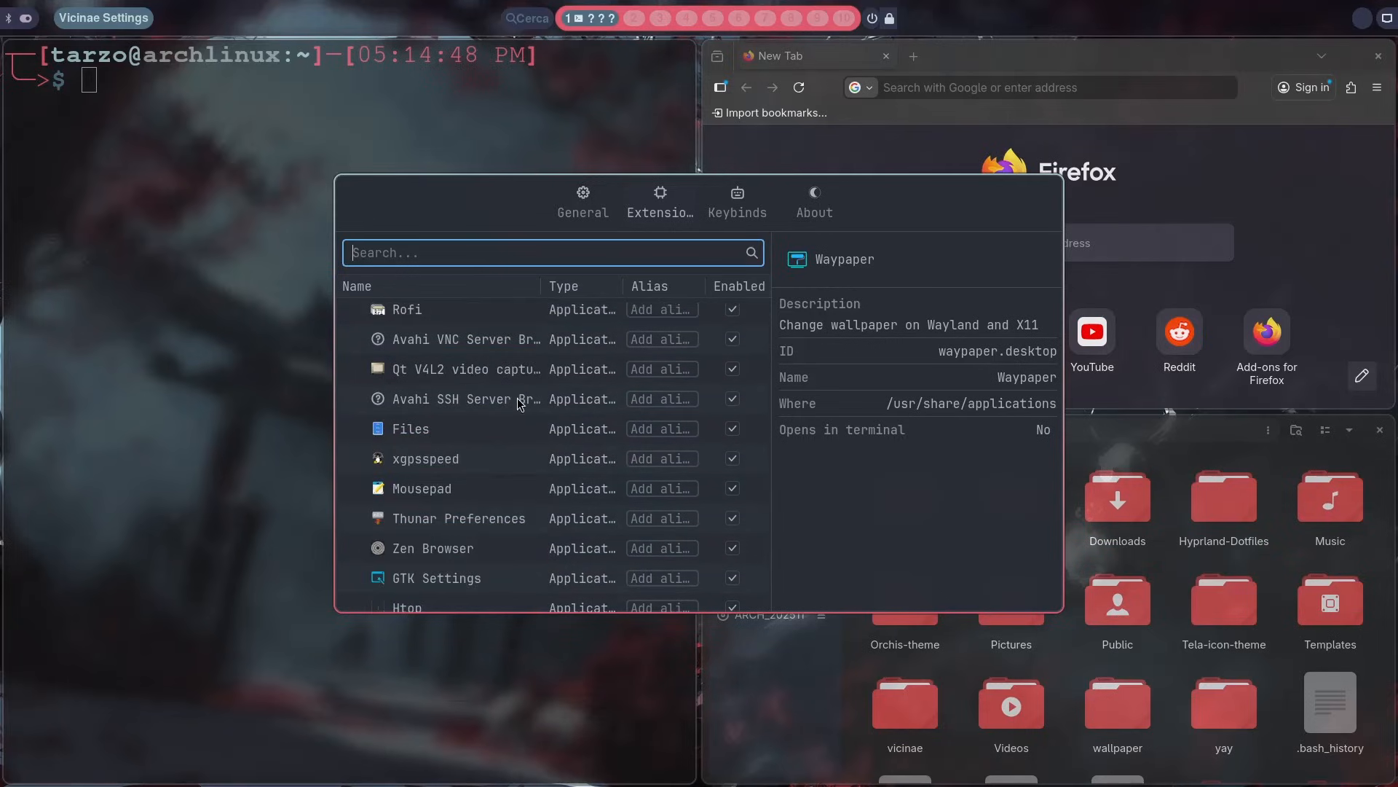
scroll(459, 420, down, 1)
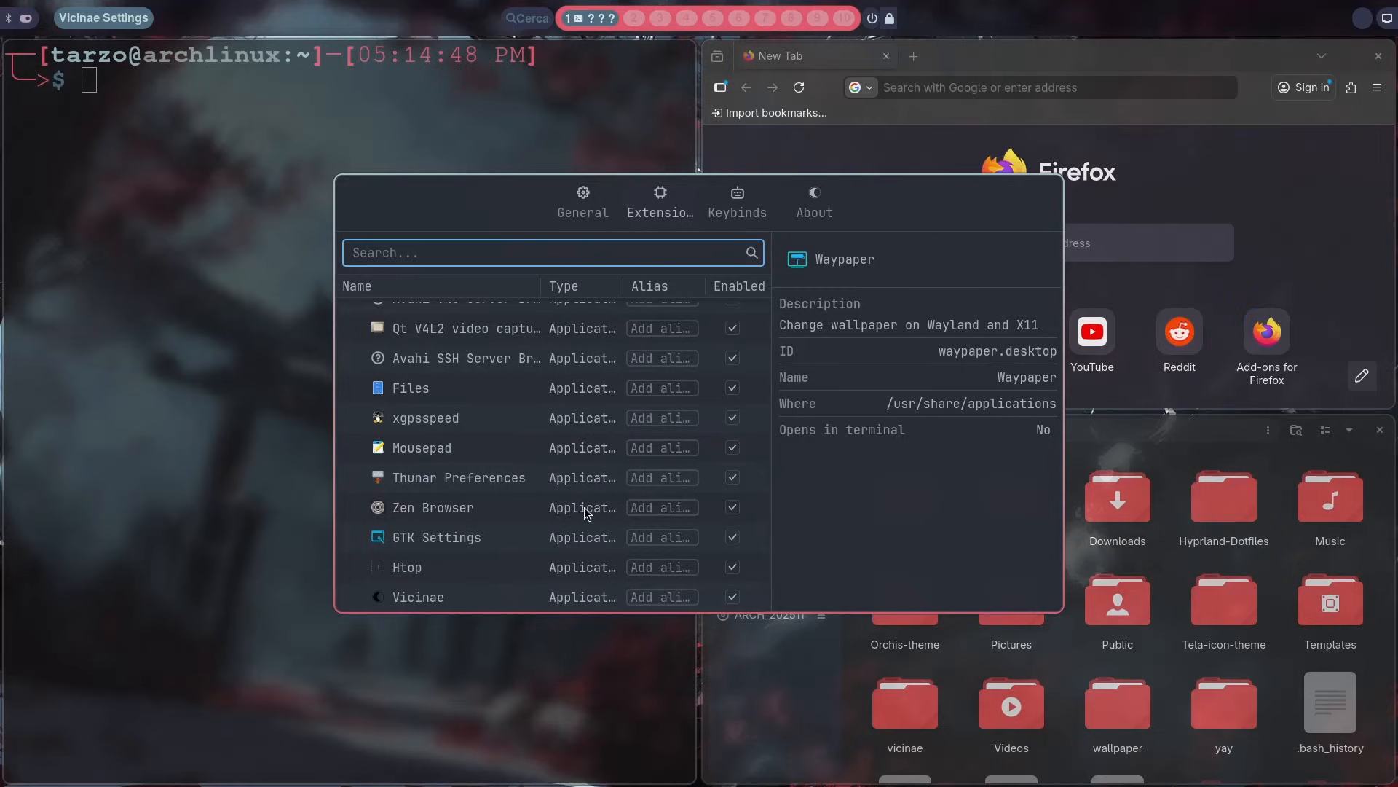
click(656, 509)
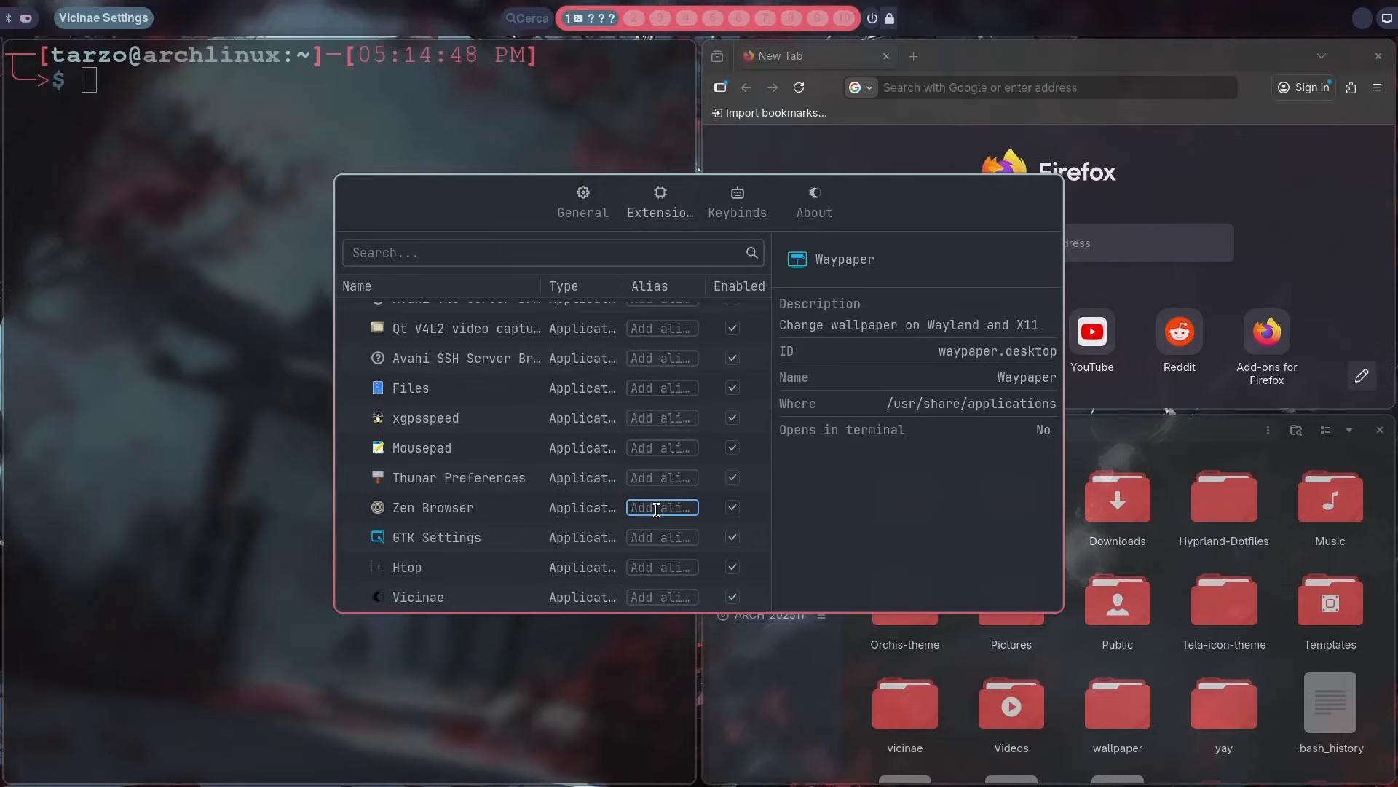
text(zb)
Step: Review the keybinds list, and return to the extensions list to check the Zen Browser entry
click(742, 211)
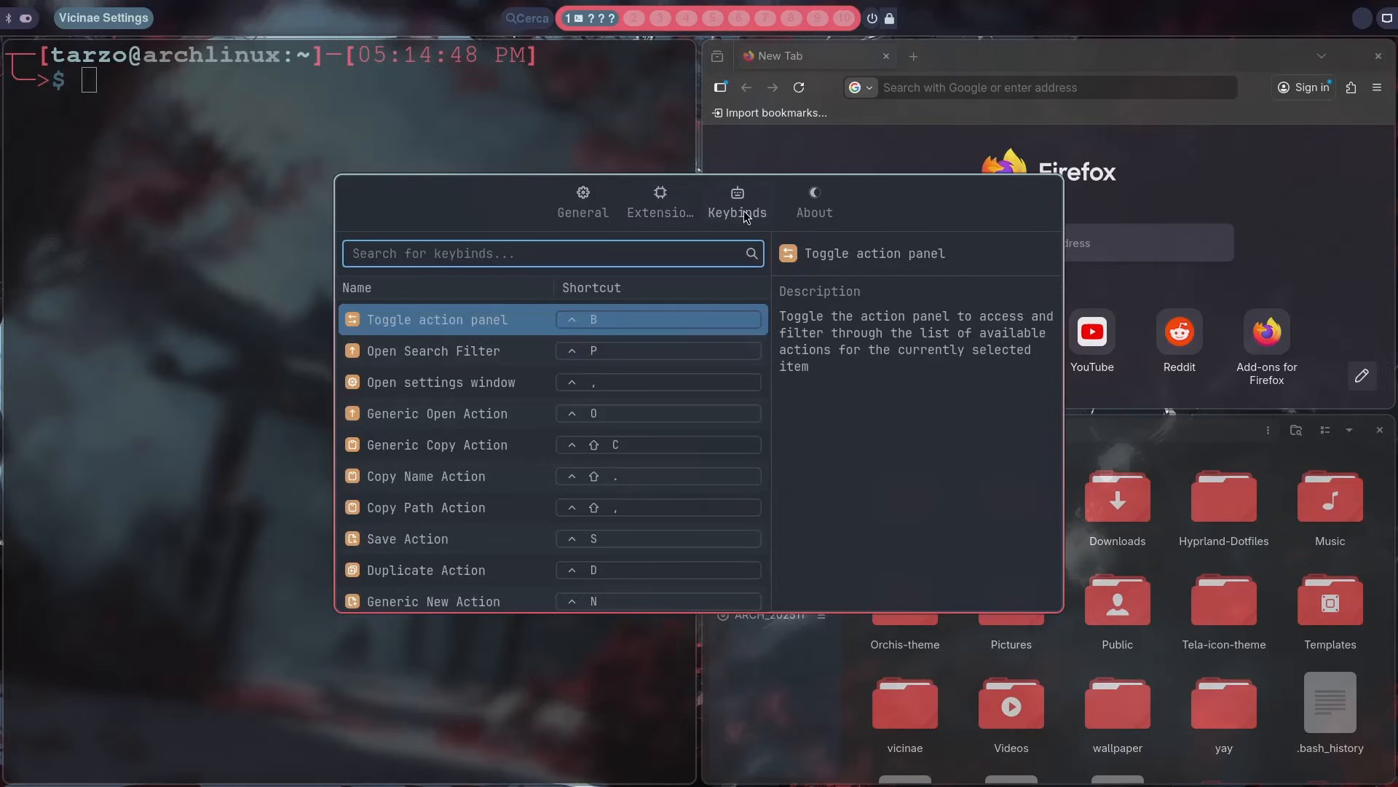
scroll(653, 403, down, 5)
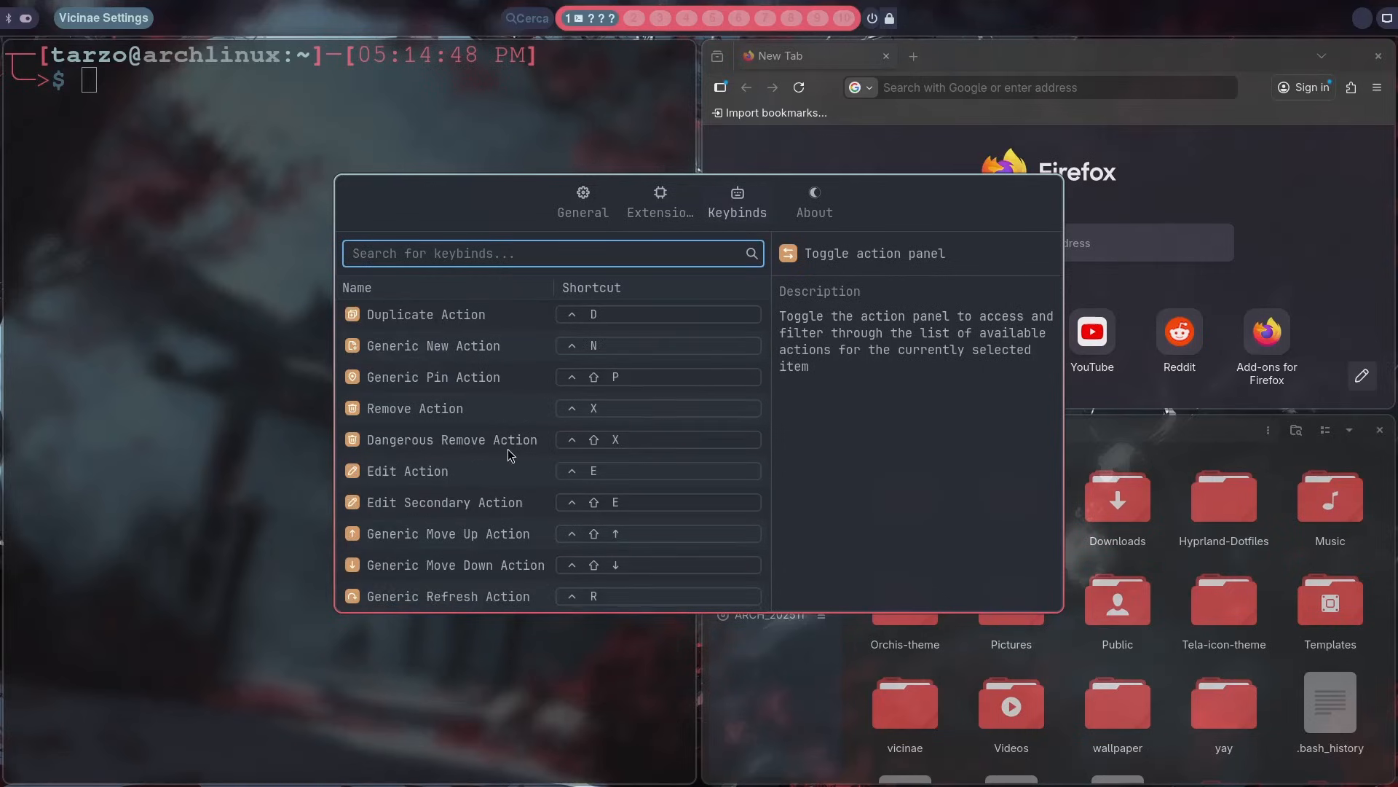
scroll(508, 449, up, 5)
scroll(511, 401, down, 5)
click(638, 196)
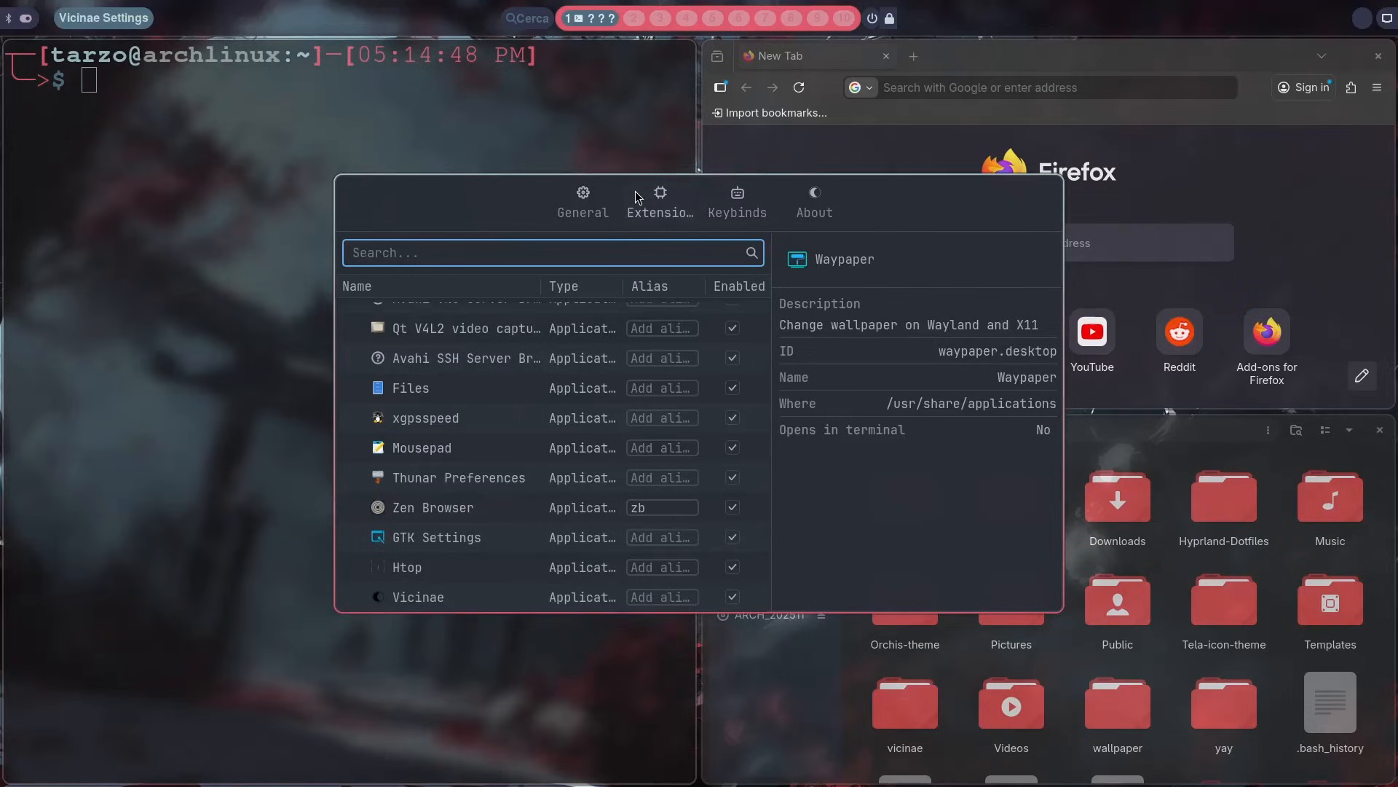
click(588, 517)
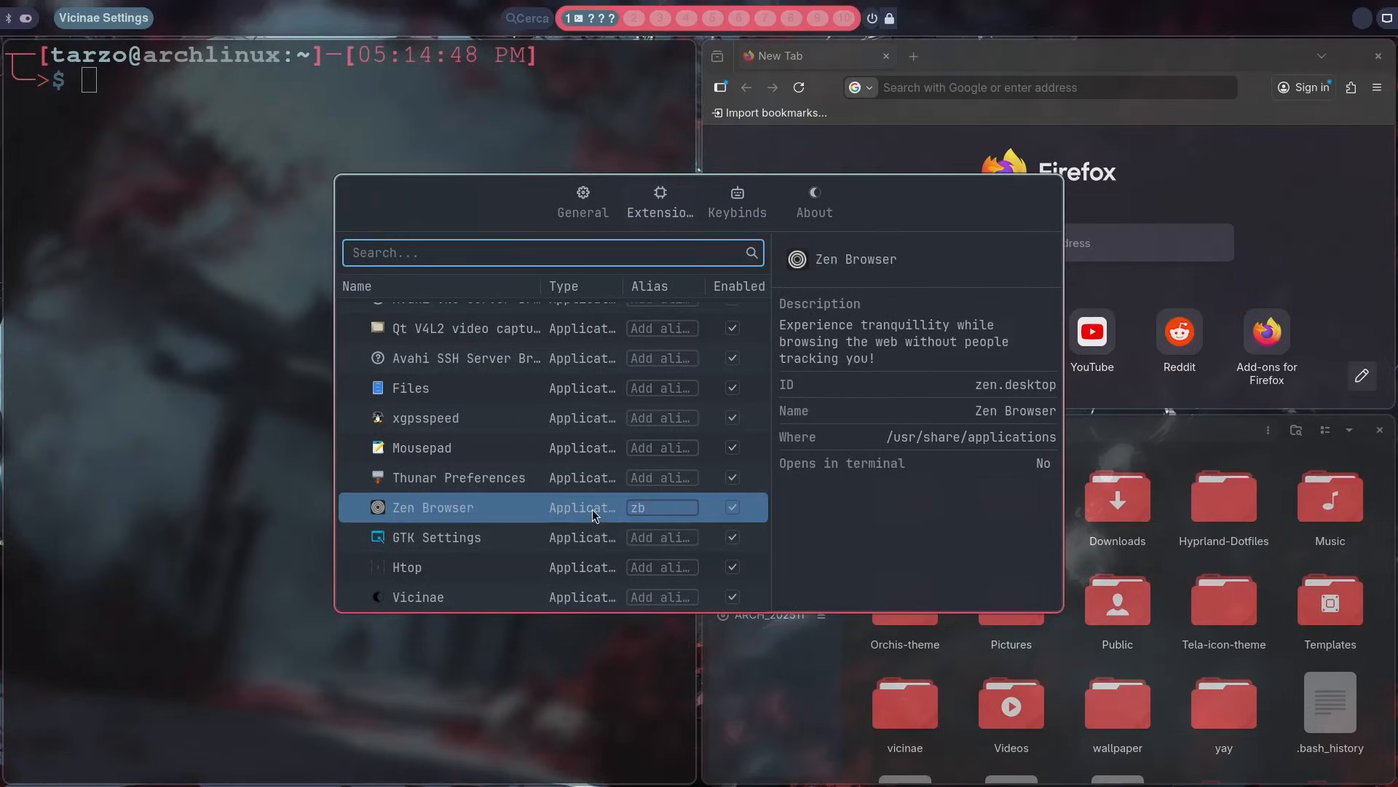
Step: Close the settings and launch Zen Browser from the launcher through its zb alias
key(super+q)
key(super+space)
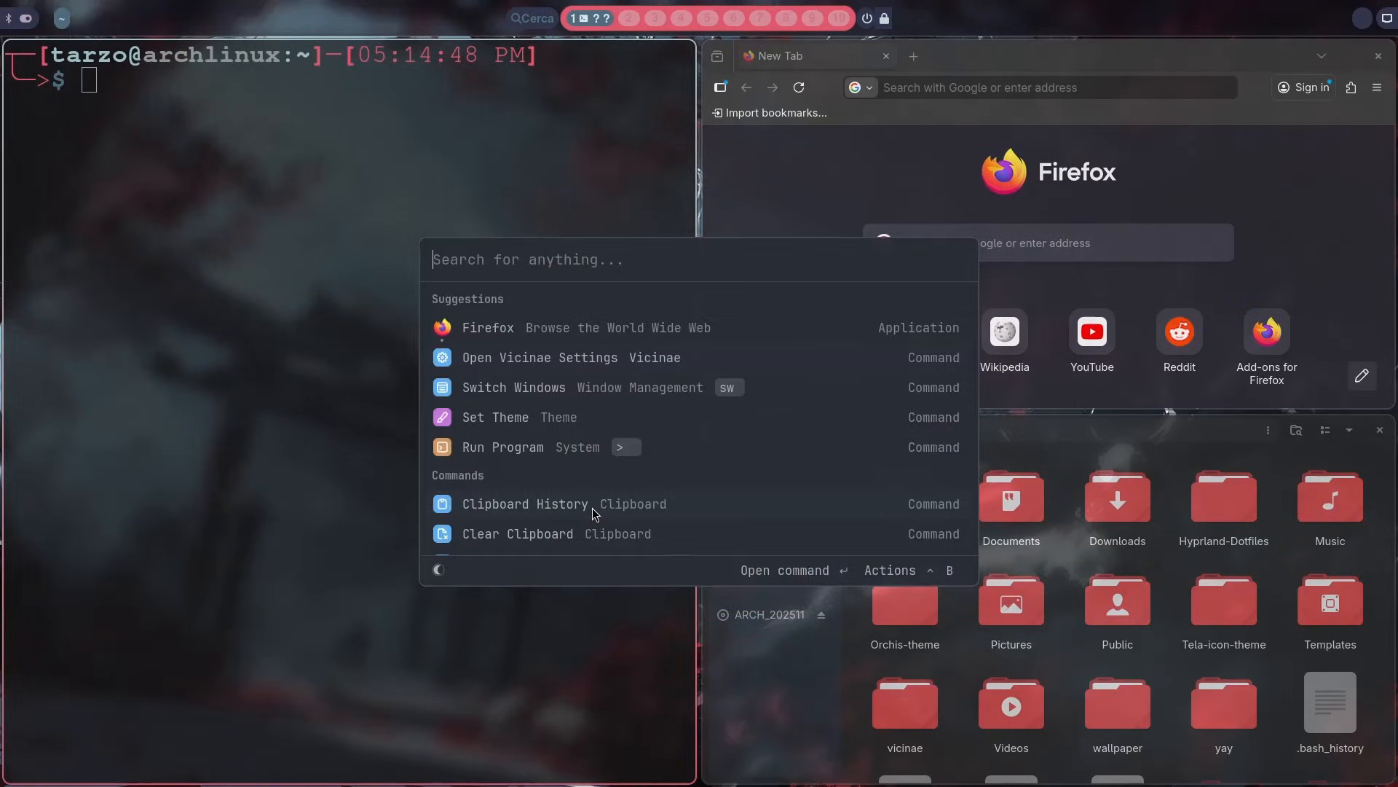
text(zb)
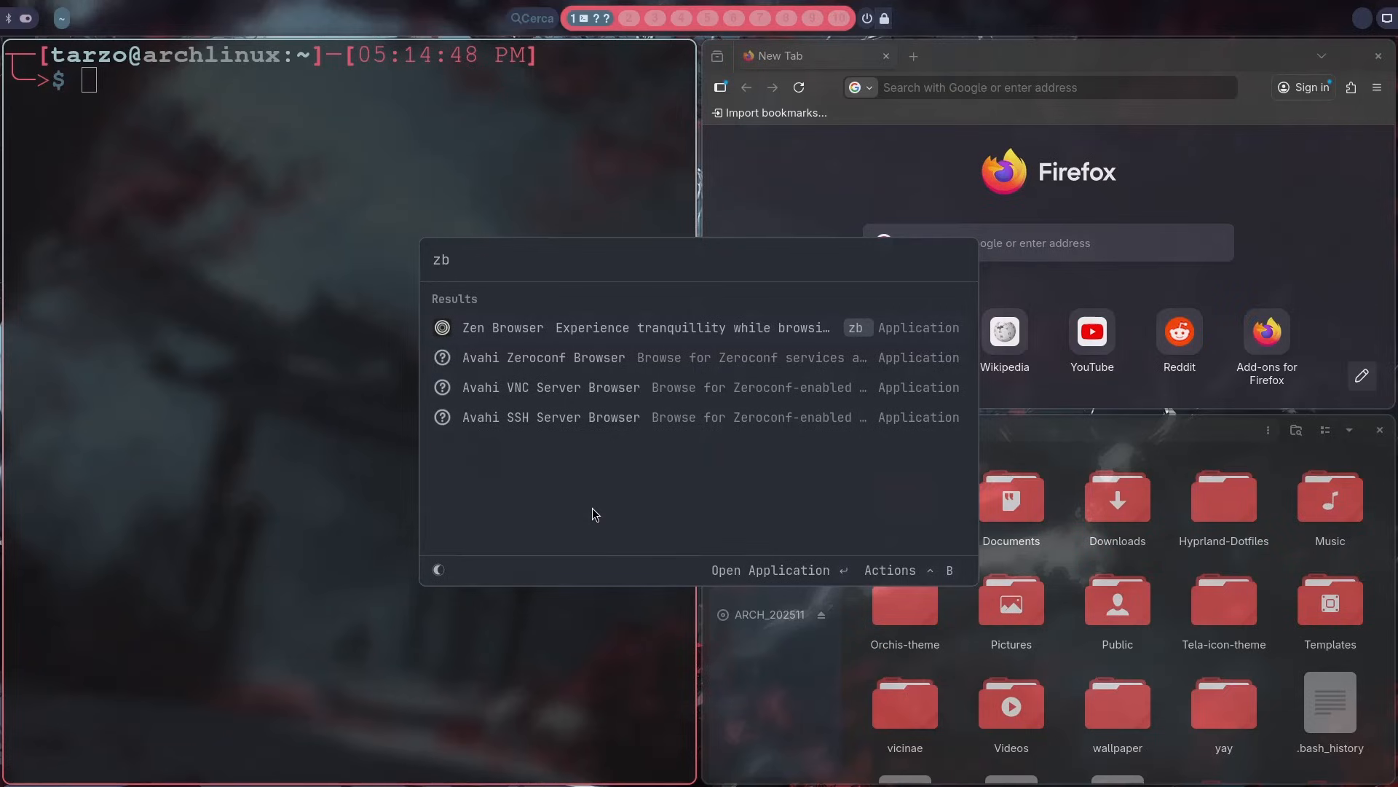
key(Return)
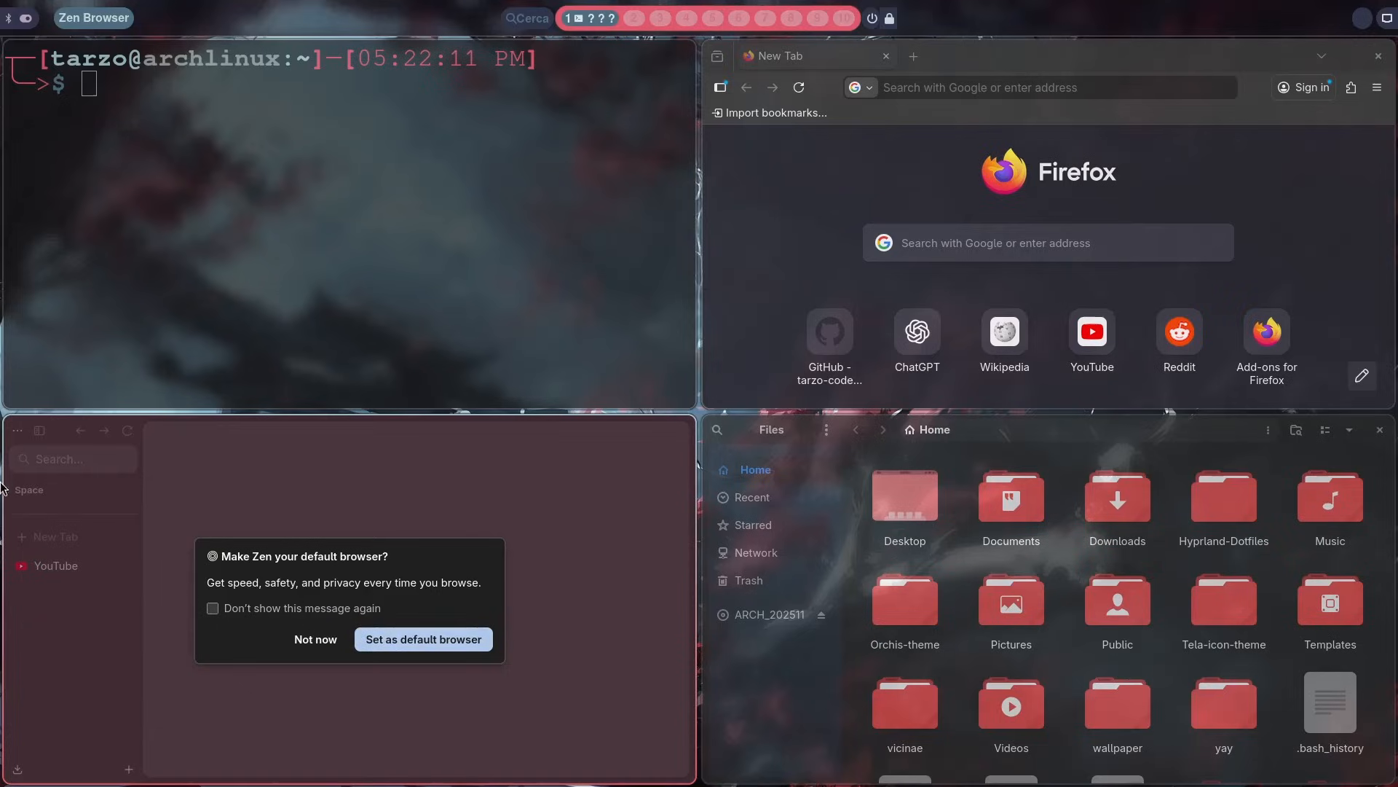
Step: Decline making Zen the default browser and close its window
click(319, 639)
key(super+q)
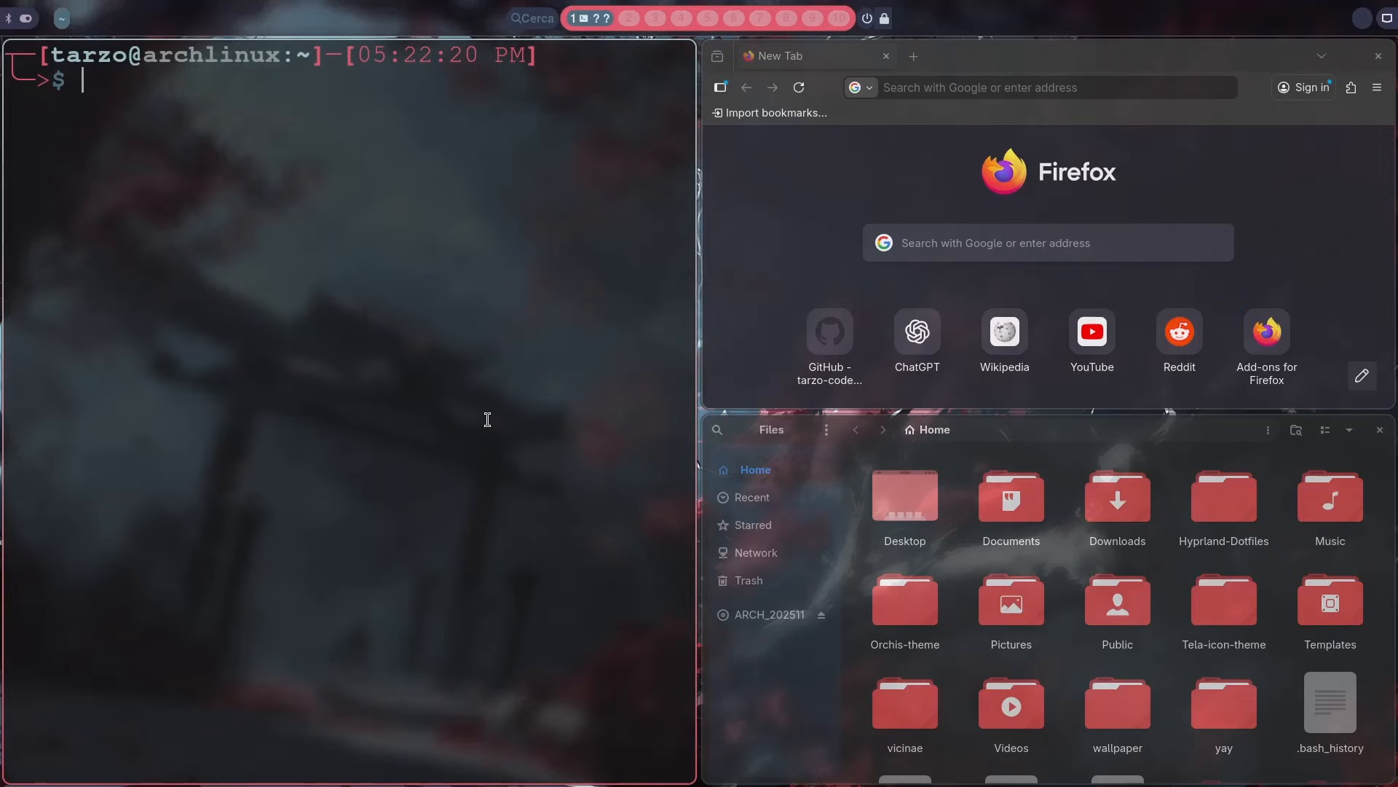
Step: Reopen Vicinae Settings from the launcher and show the keybinds list
key(super+space)
scroll(597, 410, down, 2)
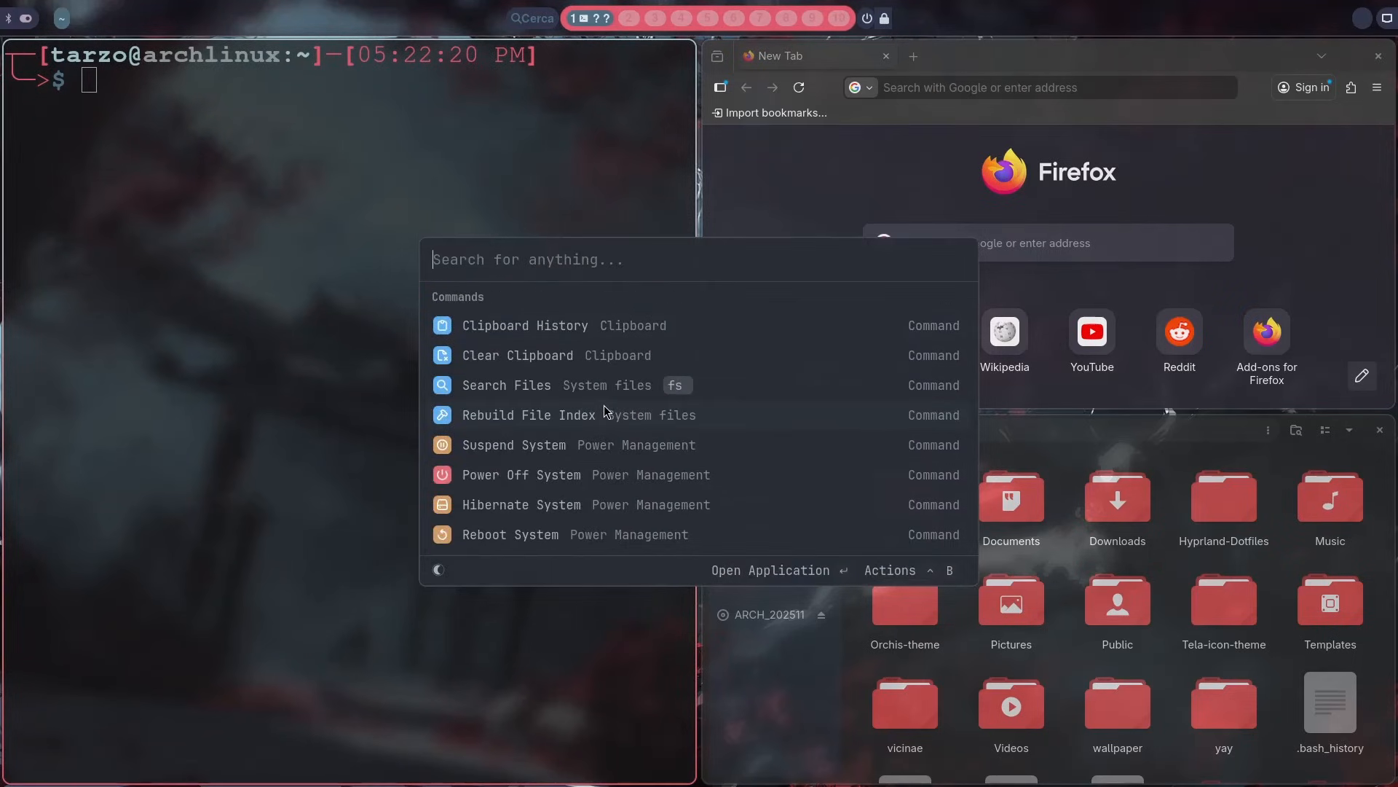
scroll(604, 405, up, 2)
scroll(604, 405, up, 1)
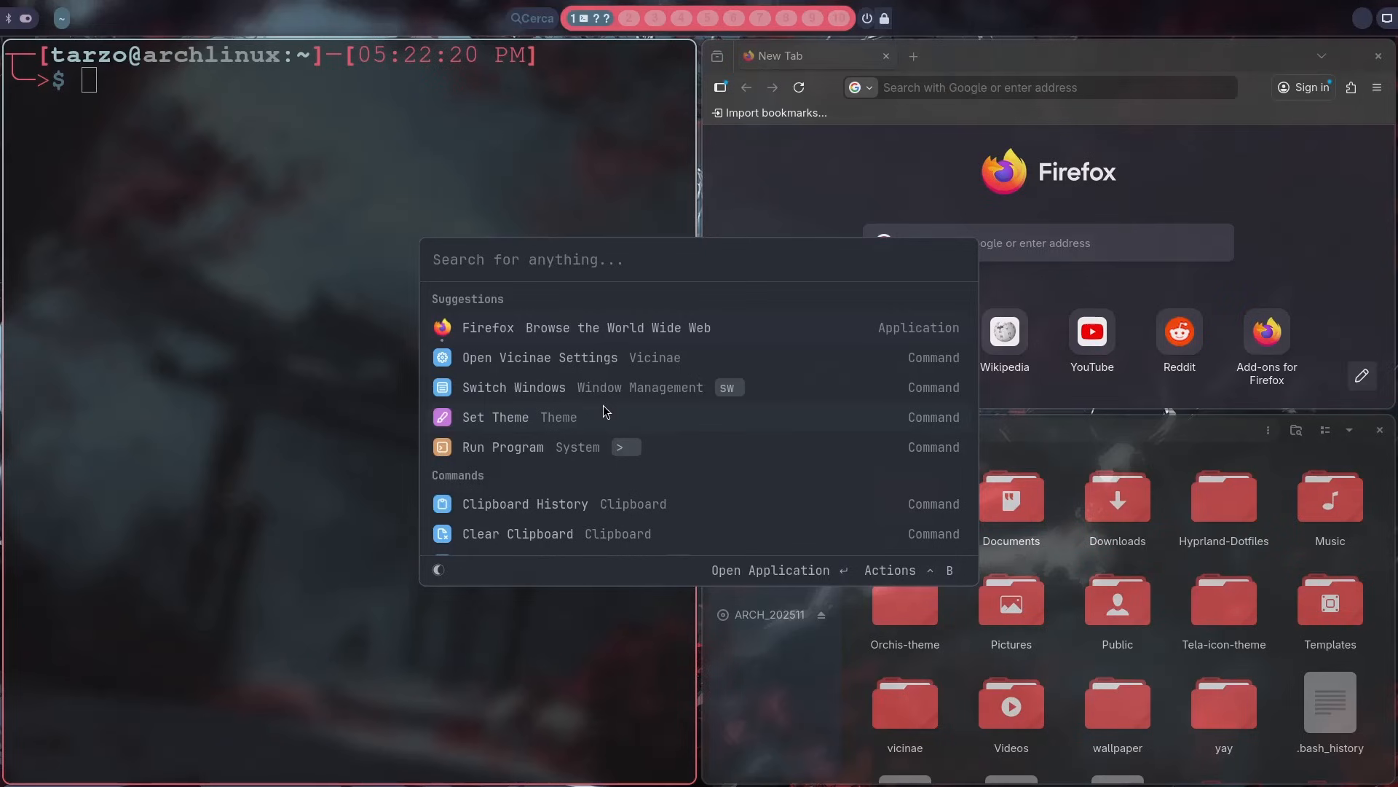
text(s)
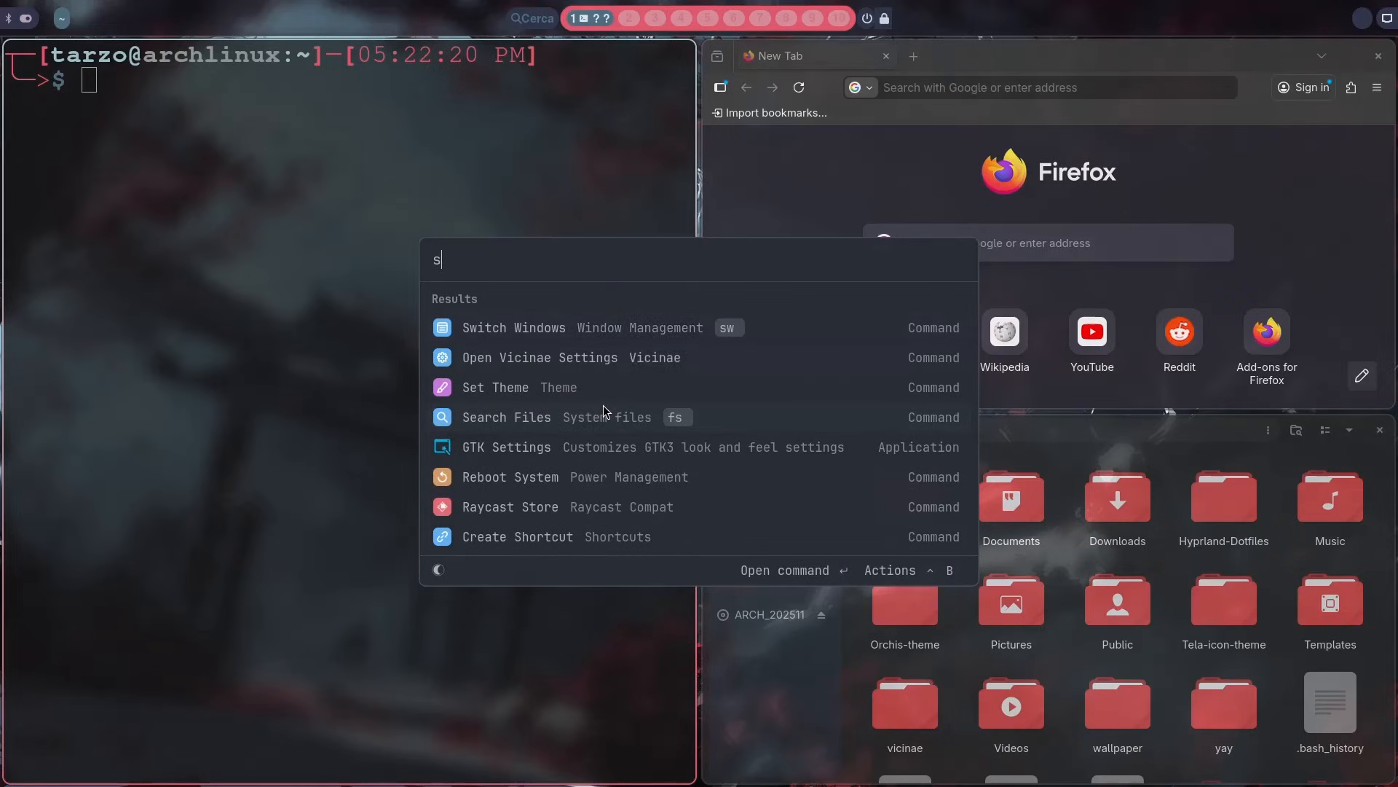
key(Return)
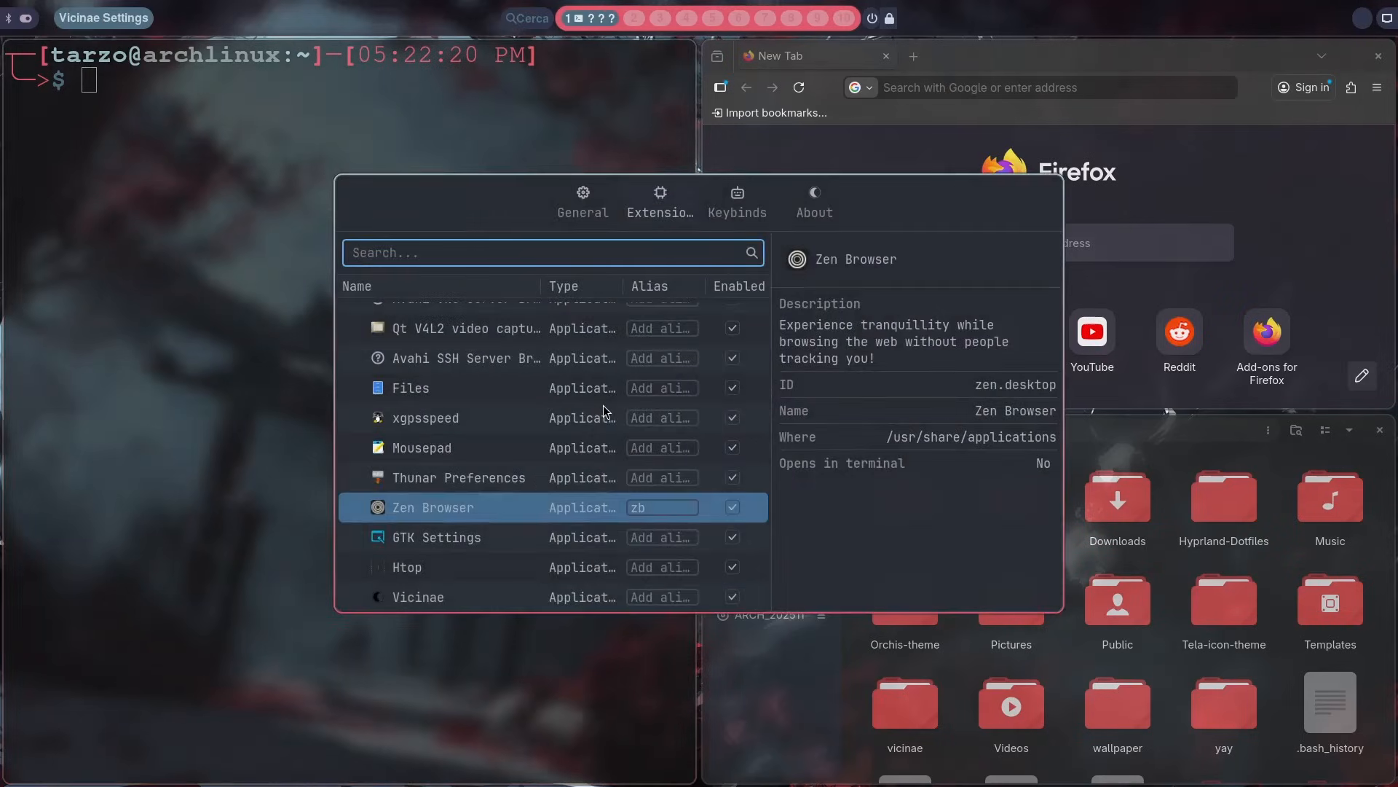
click(732, 210)
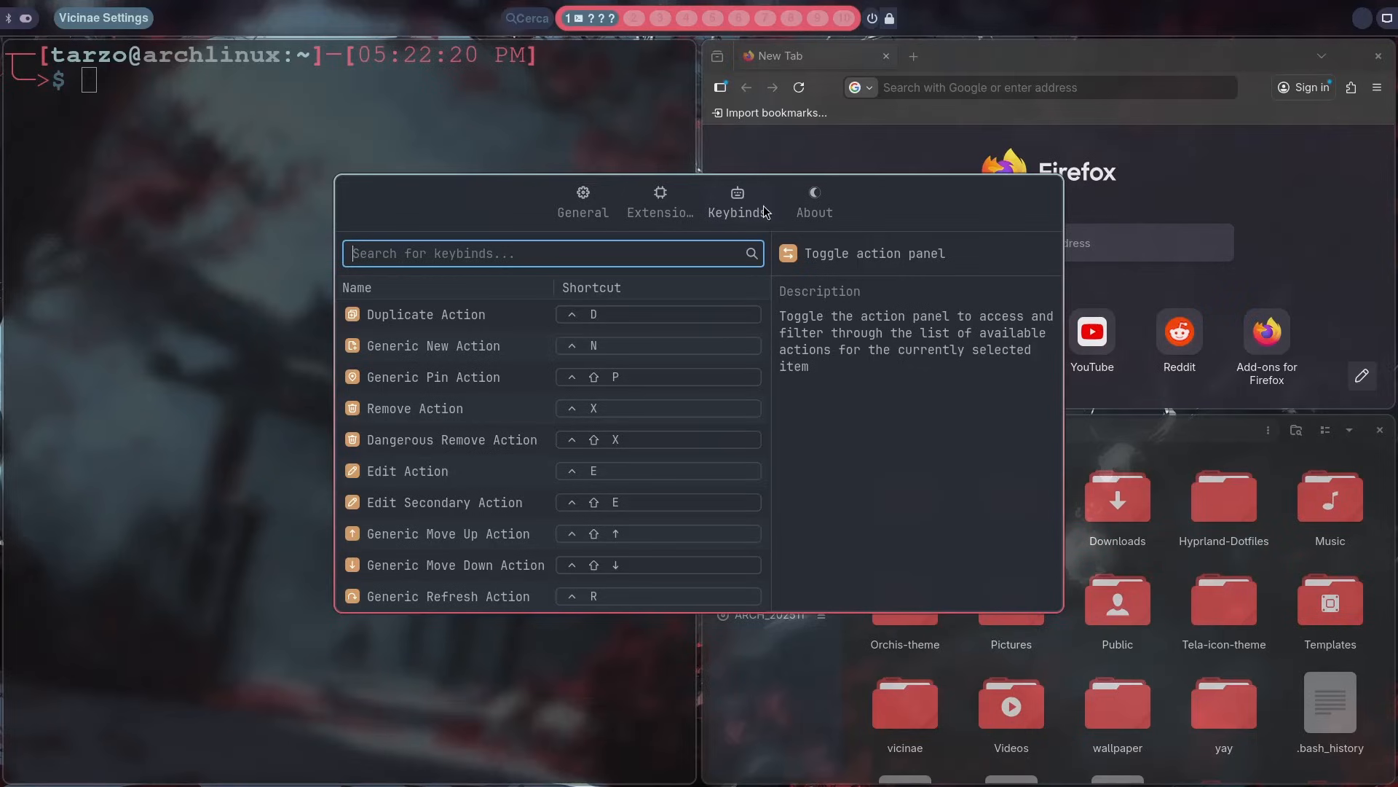
Step: Show the extensions list and the general settings, and close the settings window
click(786, 206)
click(718, 216)
click(628, 215)
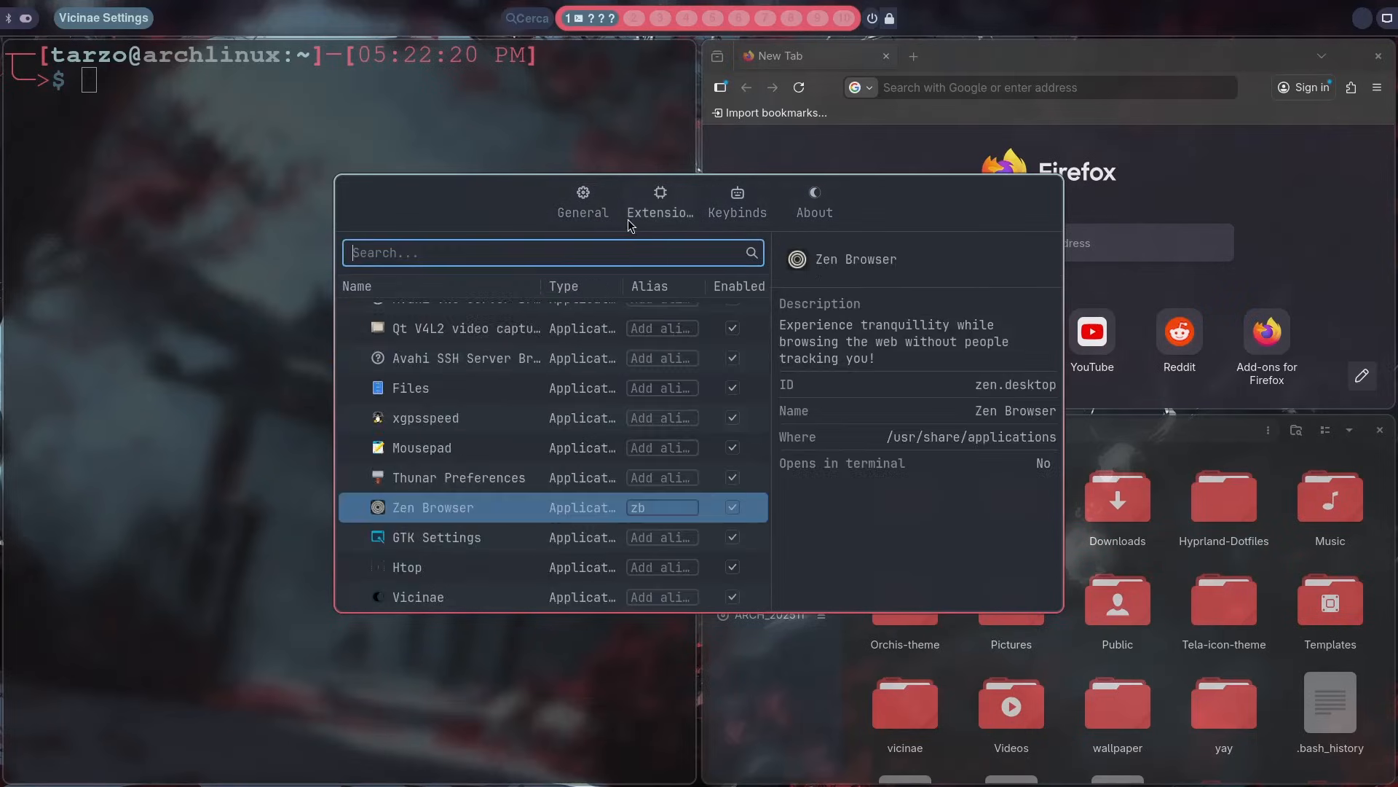
click(583, 208)
scroll(437, 380, up, 10)
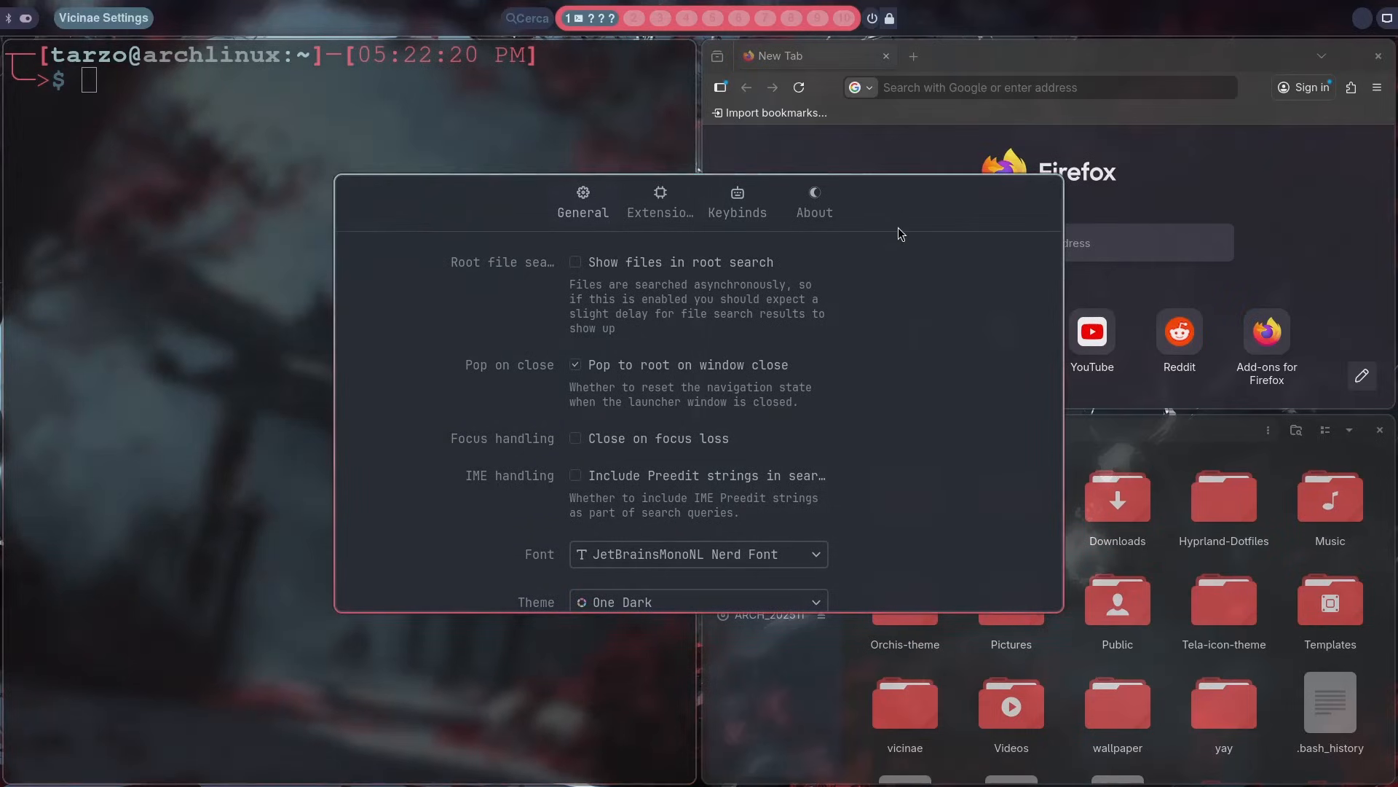
key(Escape)
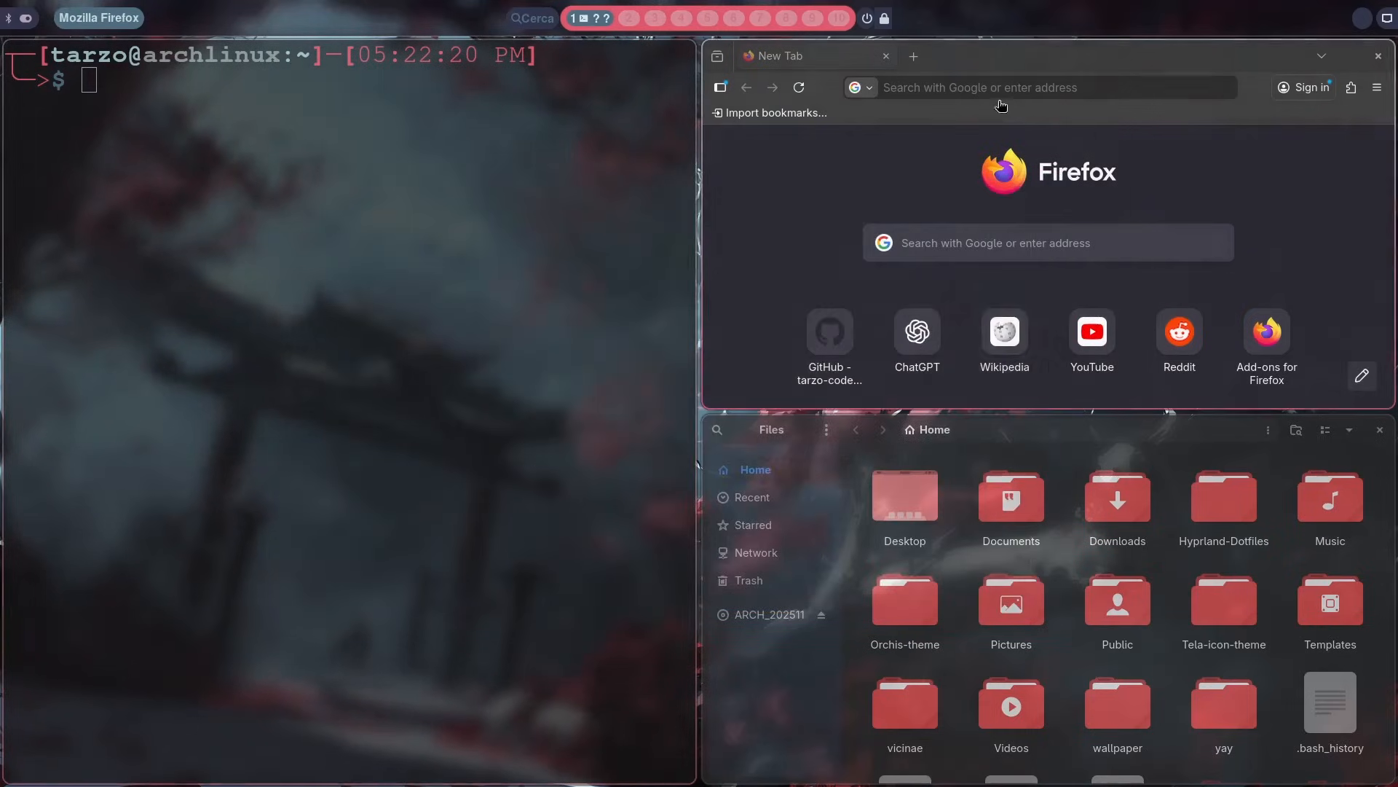
click(949, 82)
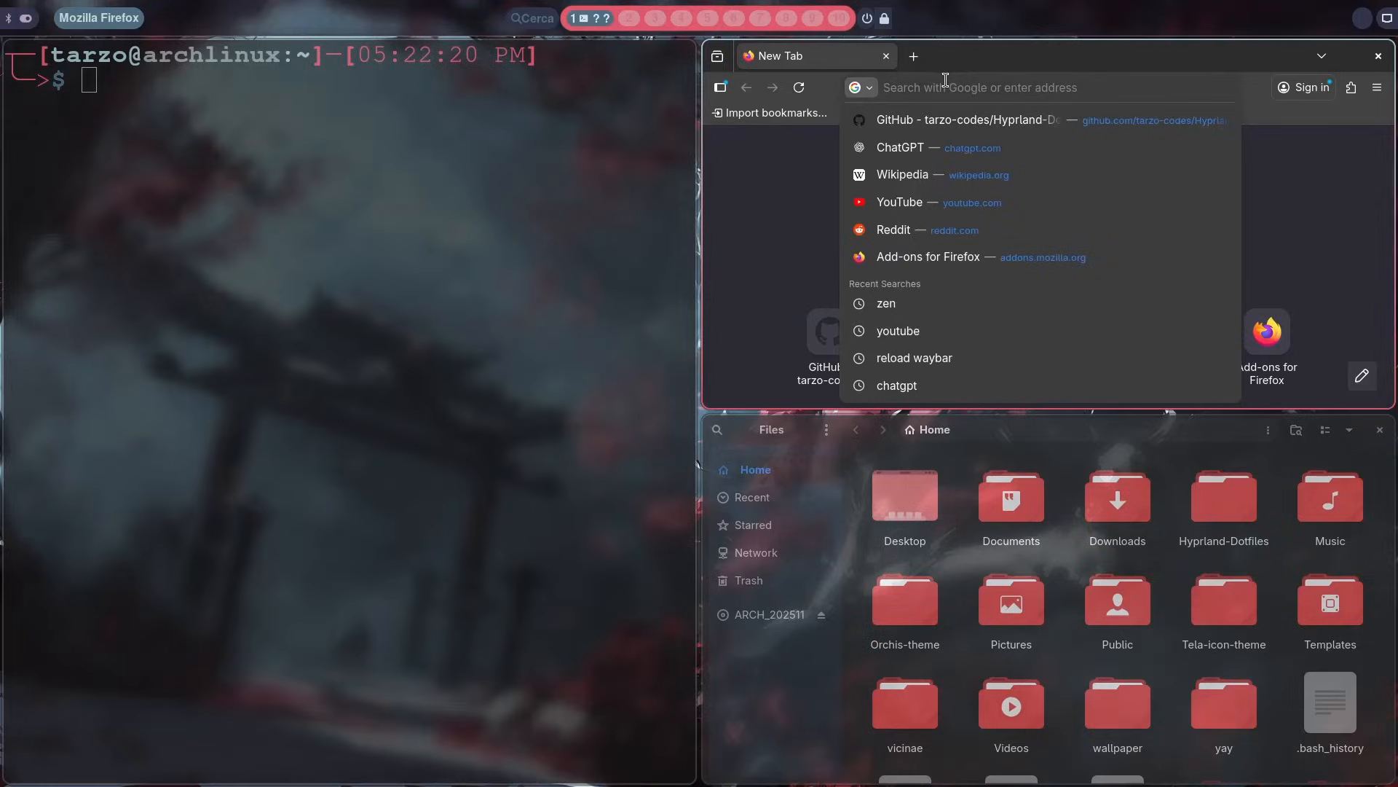
text(ray)
key(Escape)
click(1294, 171)
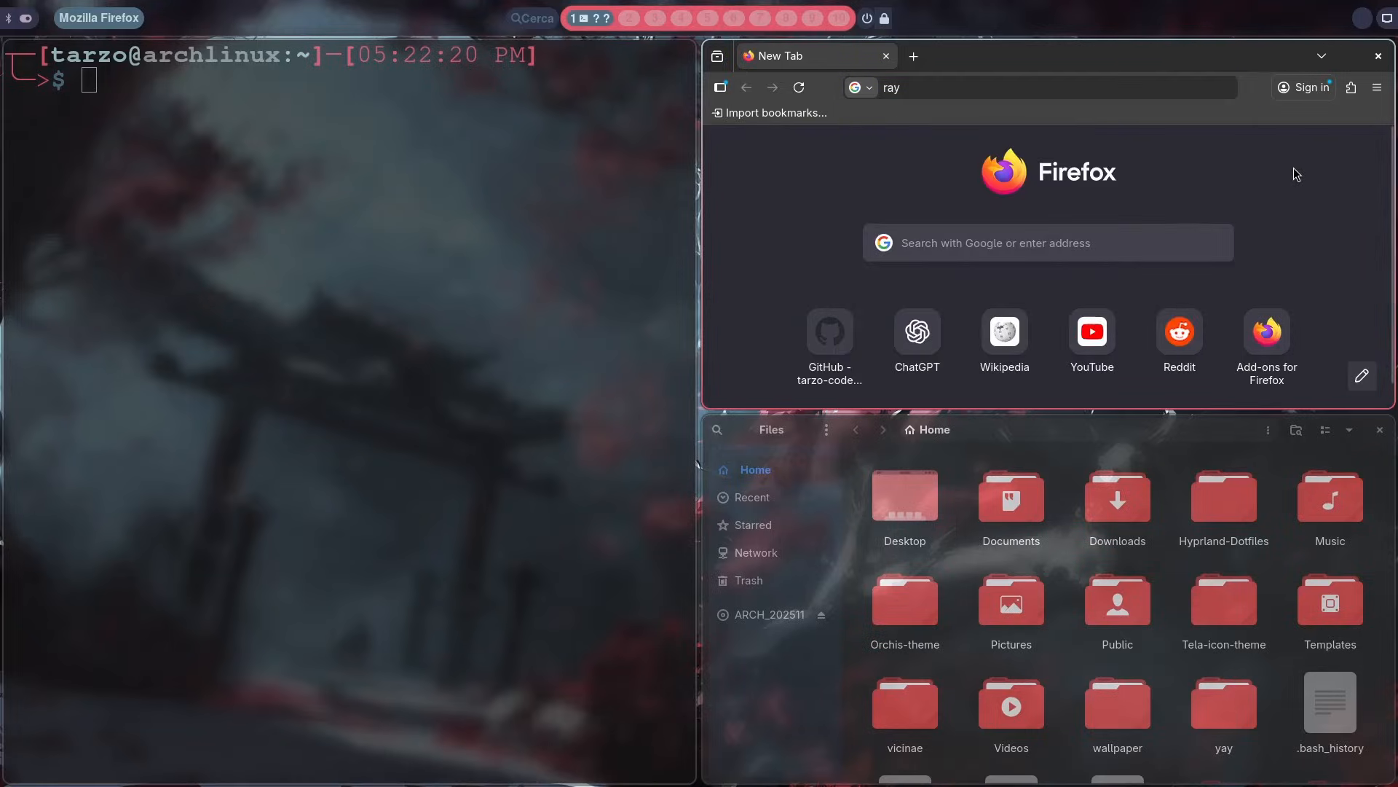
Step: Close the Firefox and Files windows, and reopen the launcher to browse its command list
key(super+q)
key(super+q)
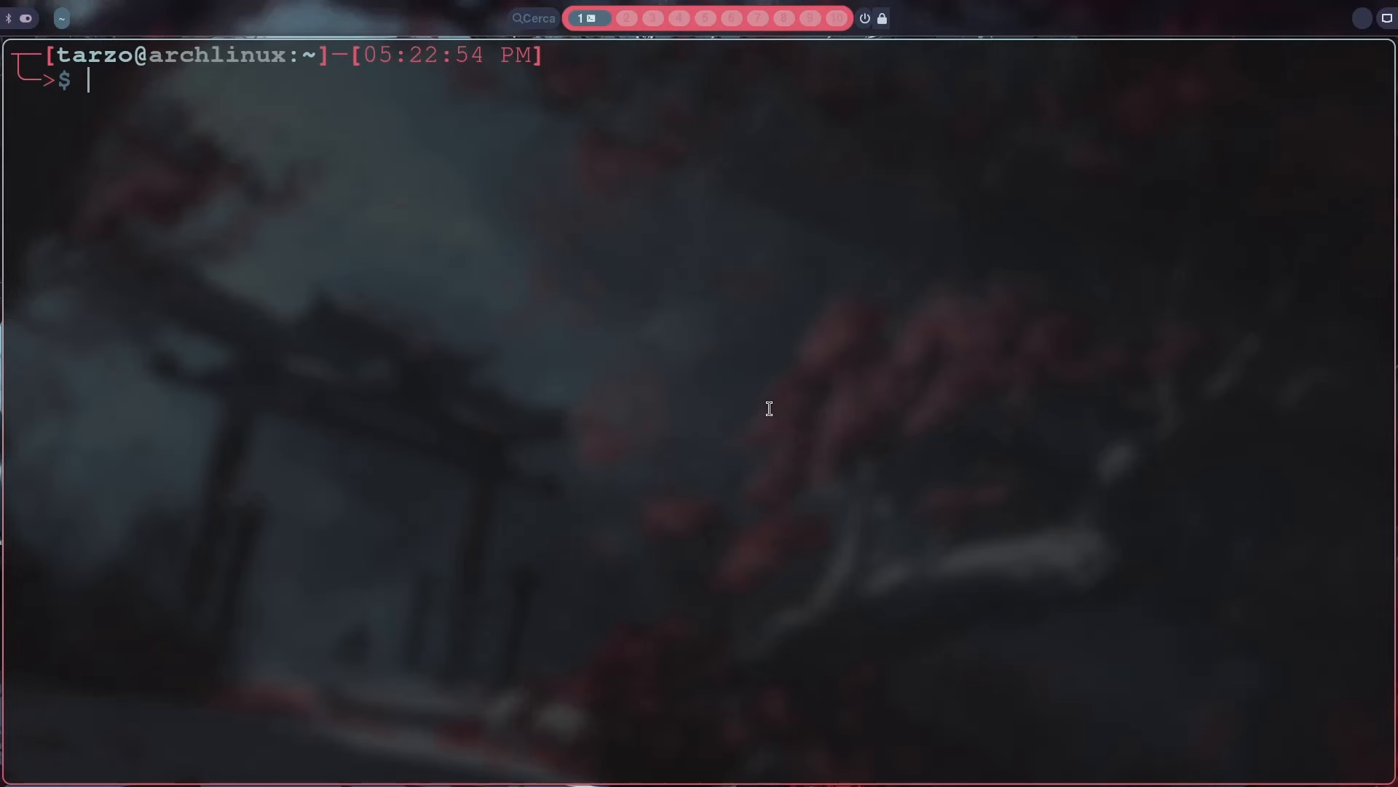
key(super+space)
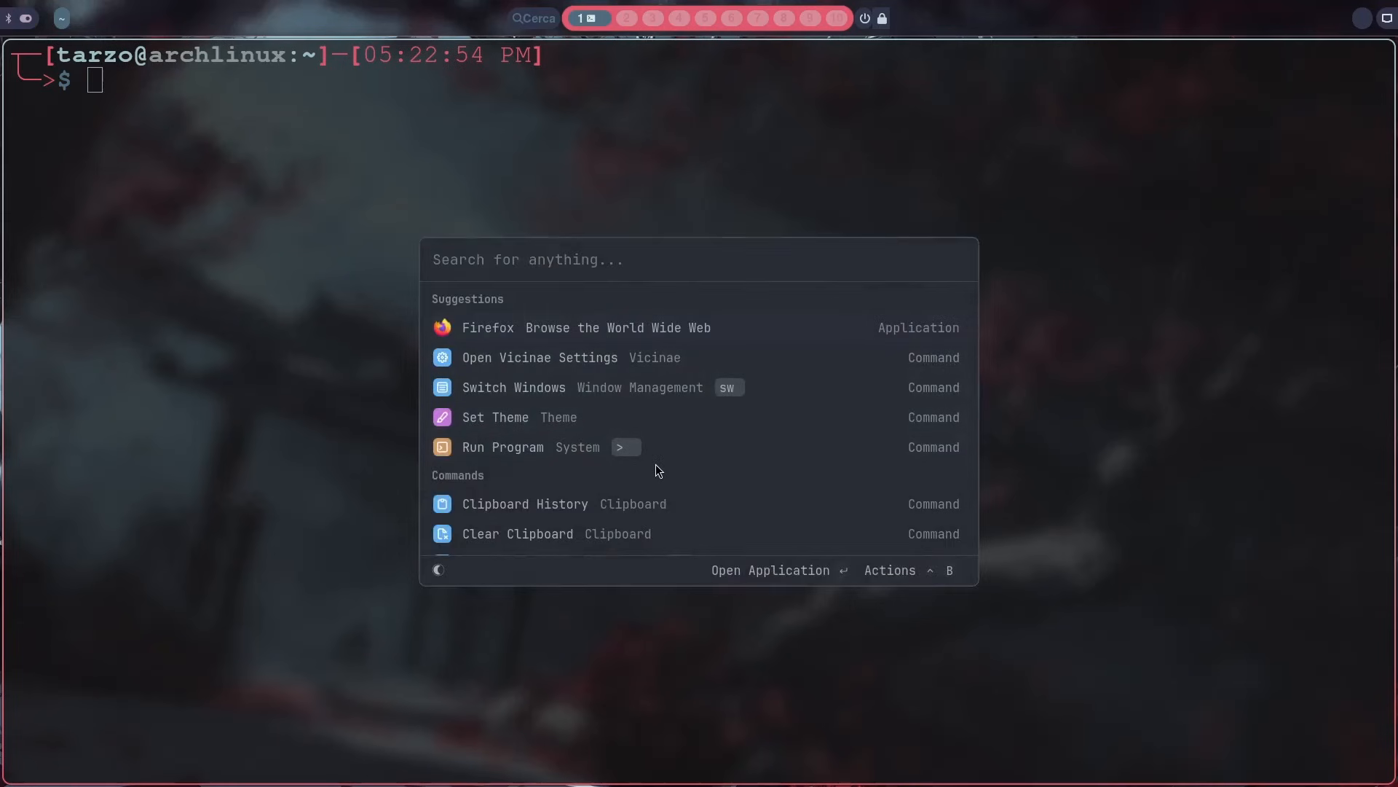
scroll(658, 470, down, 15)
scroll(654, 465, up, 5)
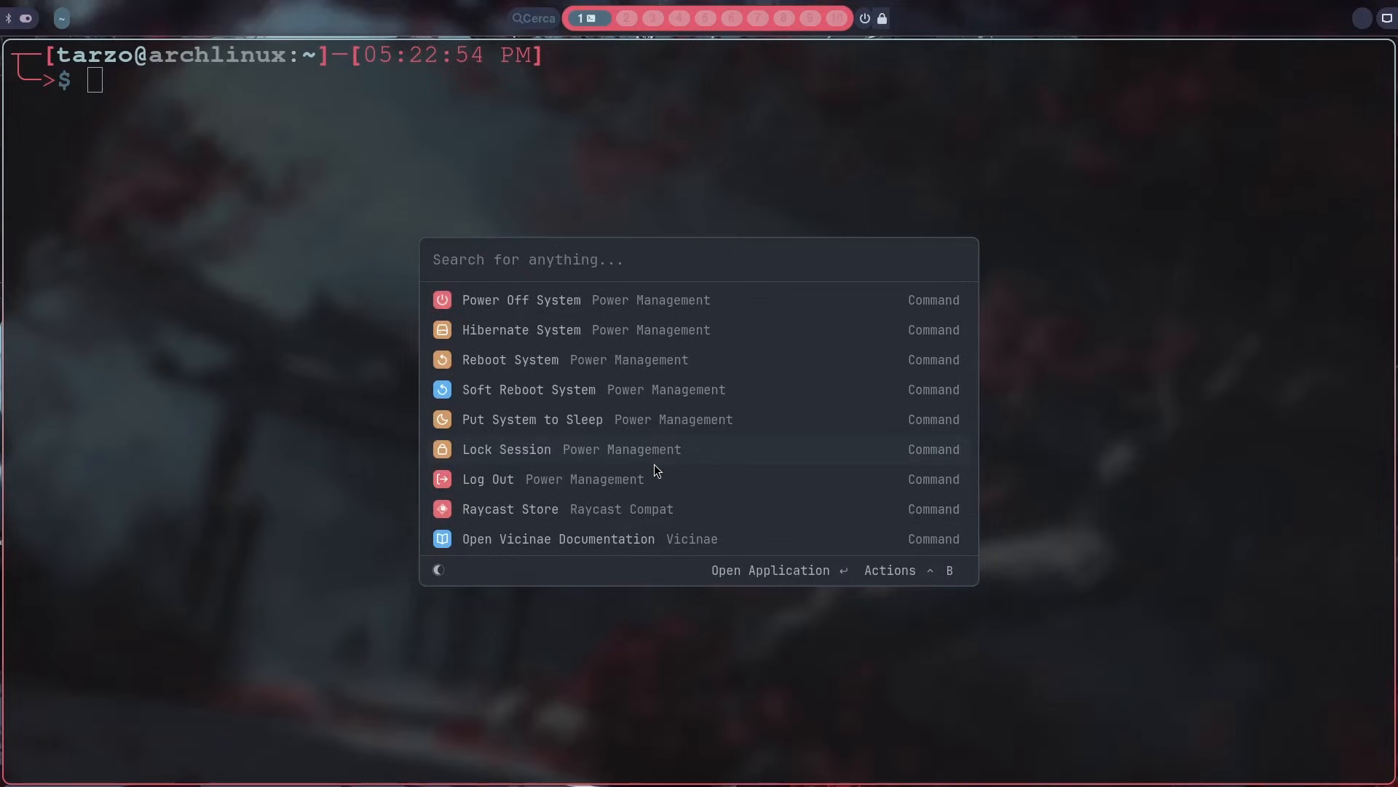
Step: Find the Set Theme command in the launcher and change the theme to Vicinae Dark
text(the)
key(Return)
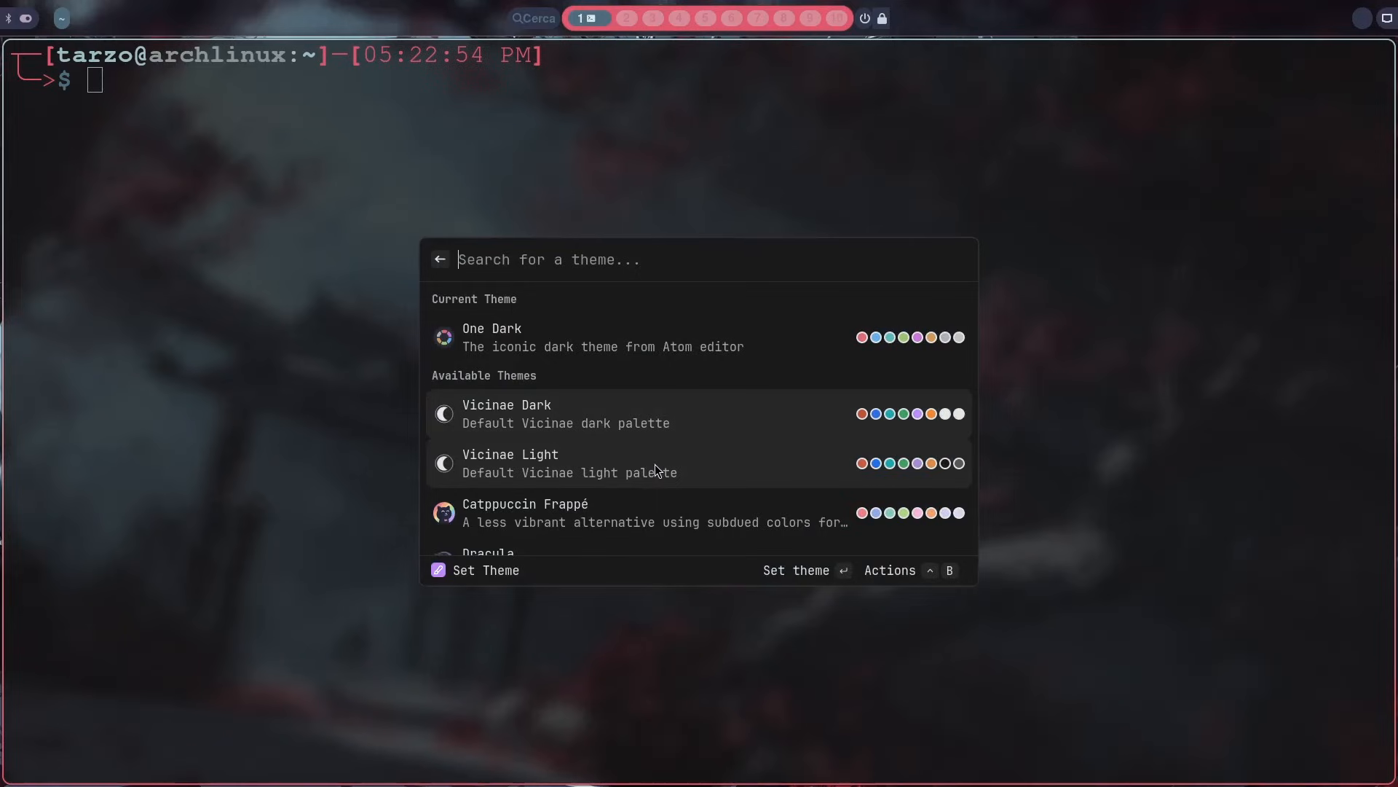
key(Return)
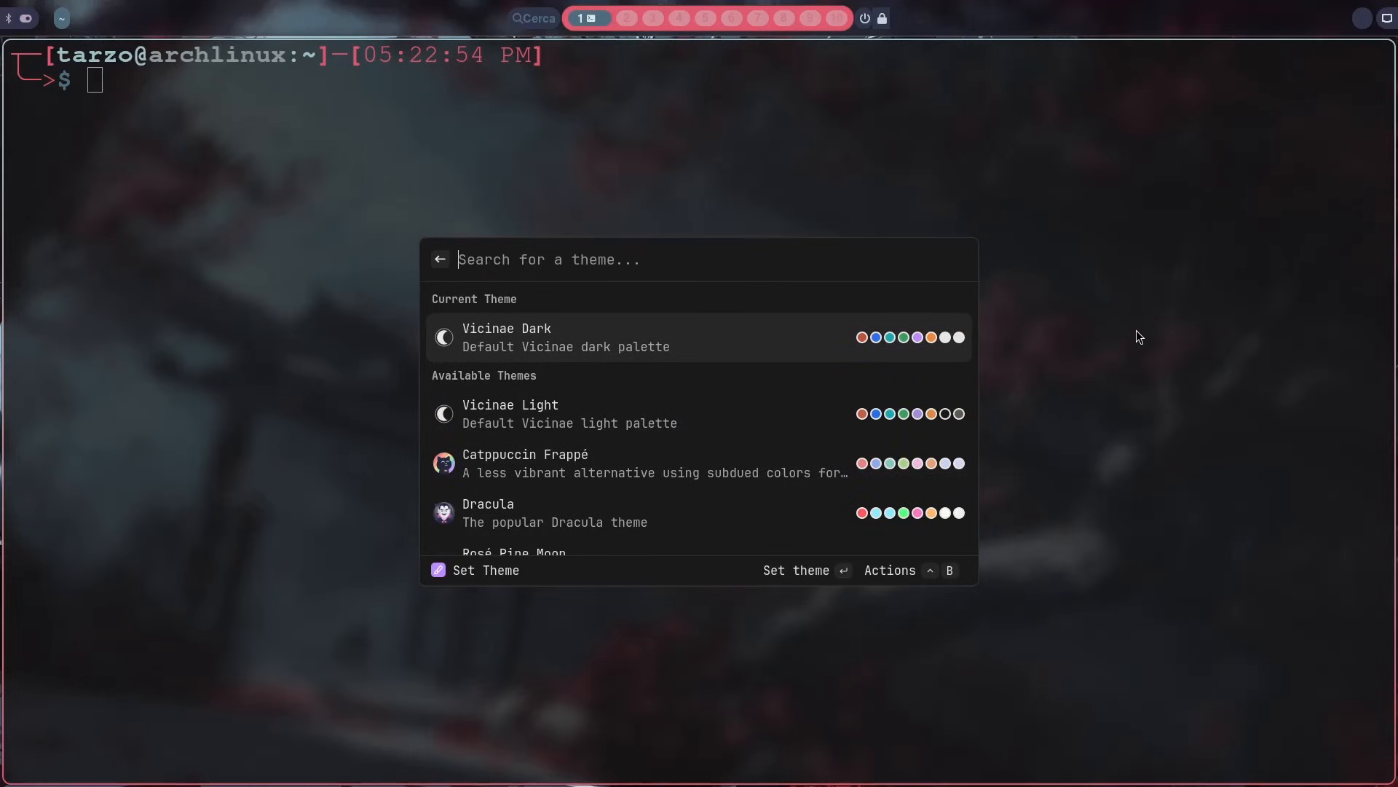
Step: Preview the available themes one after another down to Nord Light
key(Down)
key(Down)
key(Down)
key(Down)
key(Down)
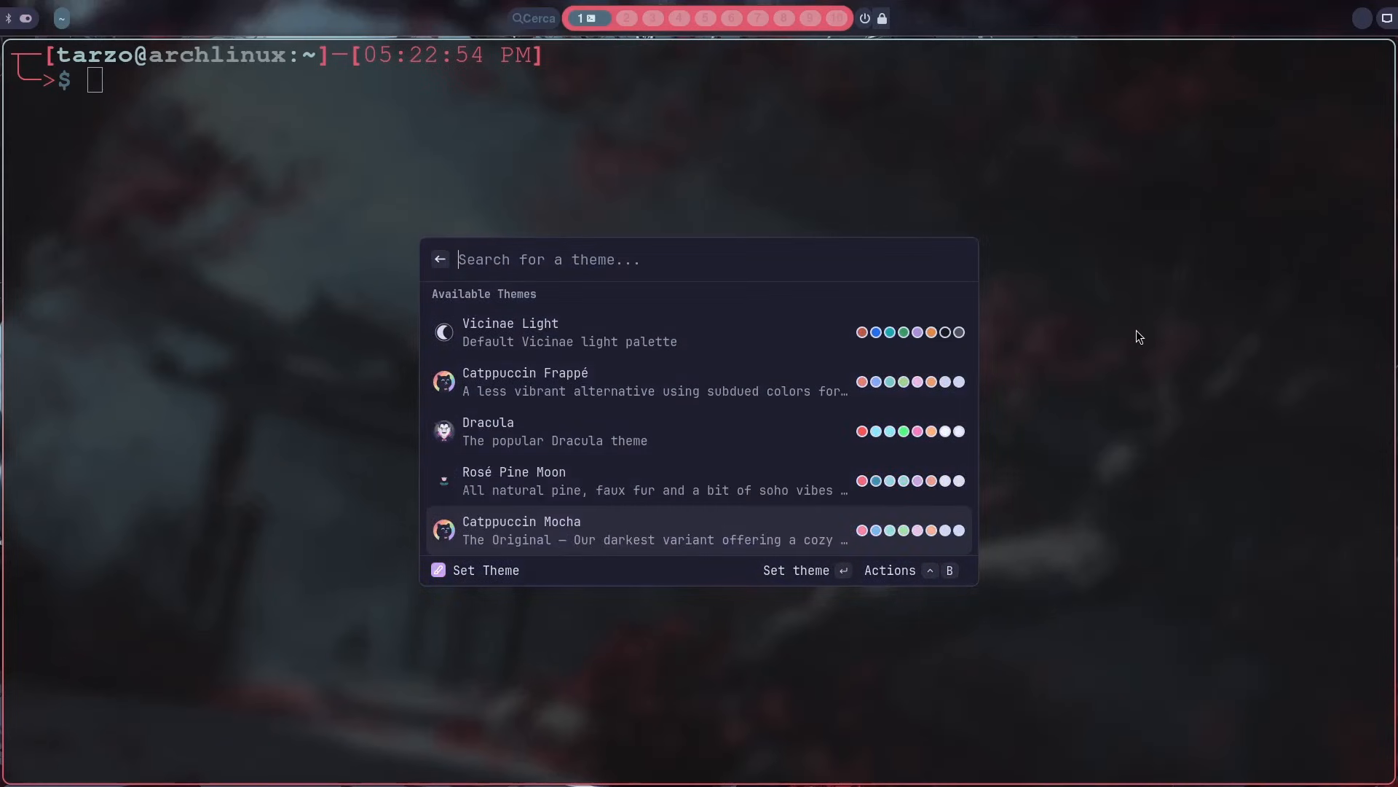
key(Down)
key(Down)
key(Down)
key(Down)
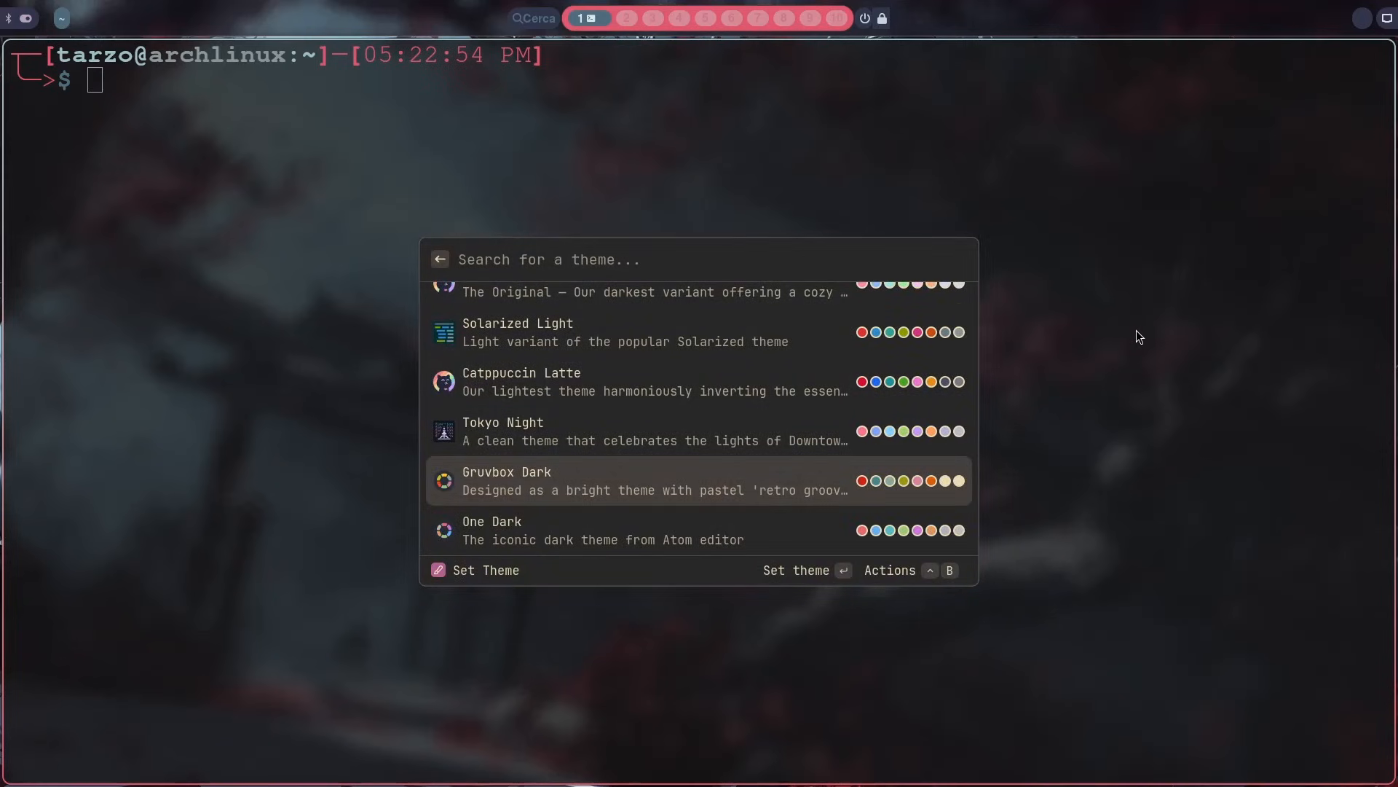
key(Down)
key(Down)
key(Down)
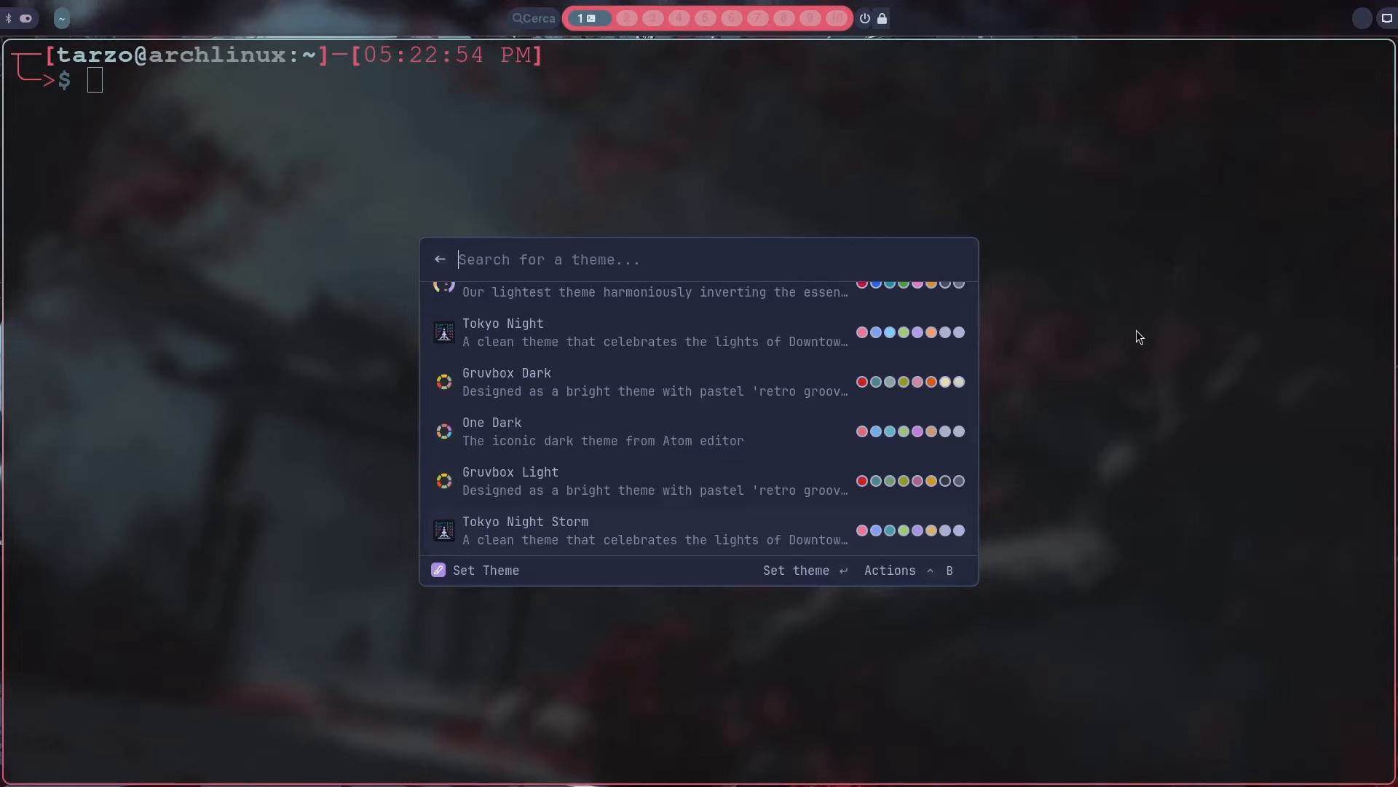
key(Down)
key(Down)
key(Down)
key(Down)
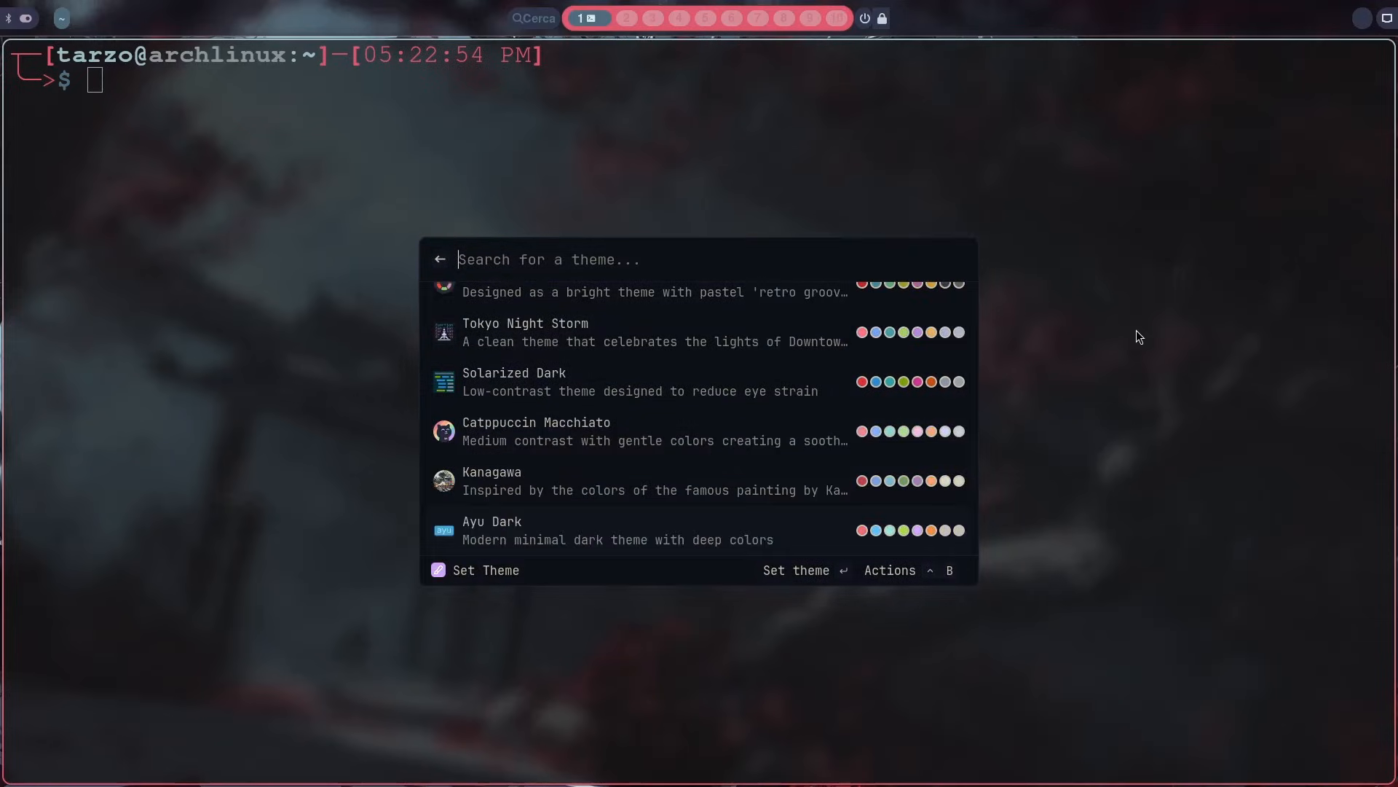
key(Down)
key(Down)
key(Down)
key(Down)
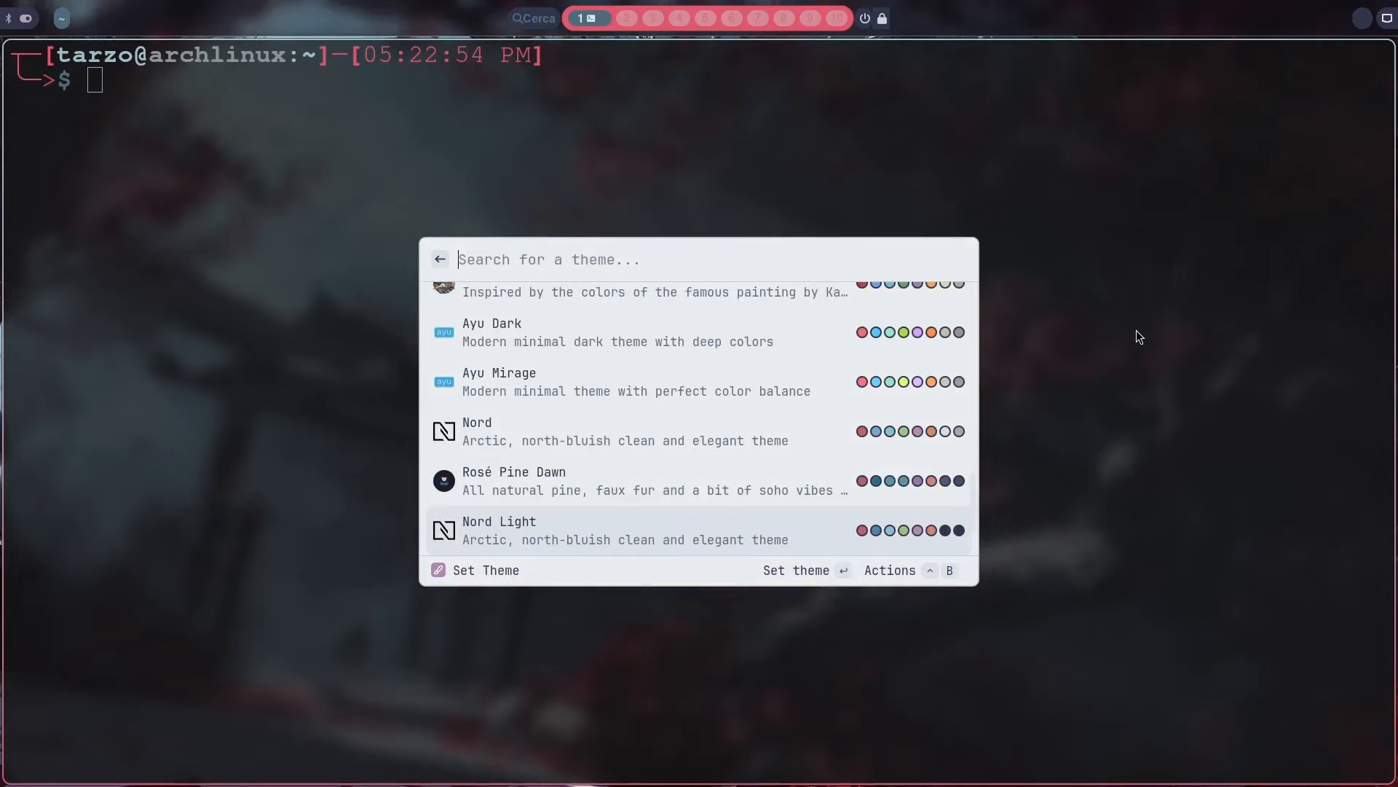
Step: Apply the Vicinae Dark theme from the theme list, and close the launcher
key(Up)
key(Down)
key(Down)
key(Down)
key(Return)
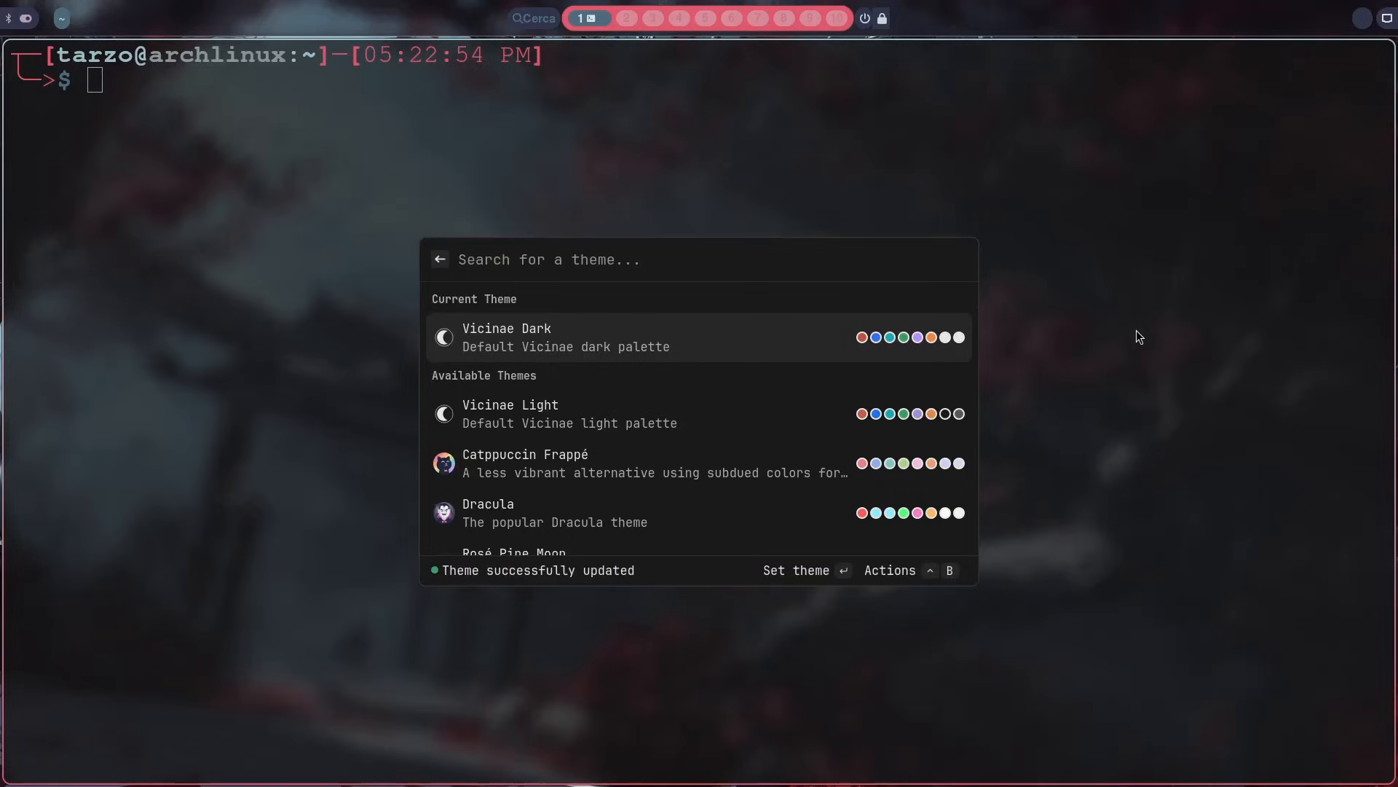
key(Escape)
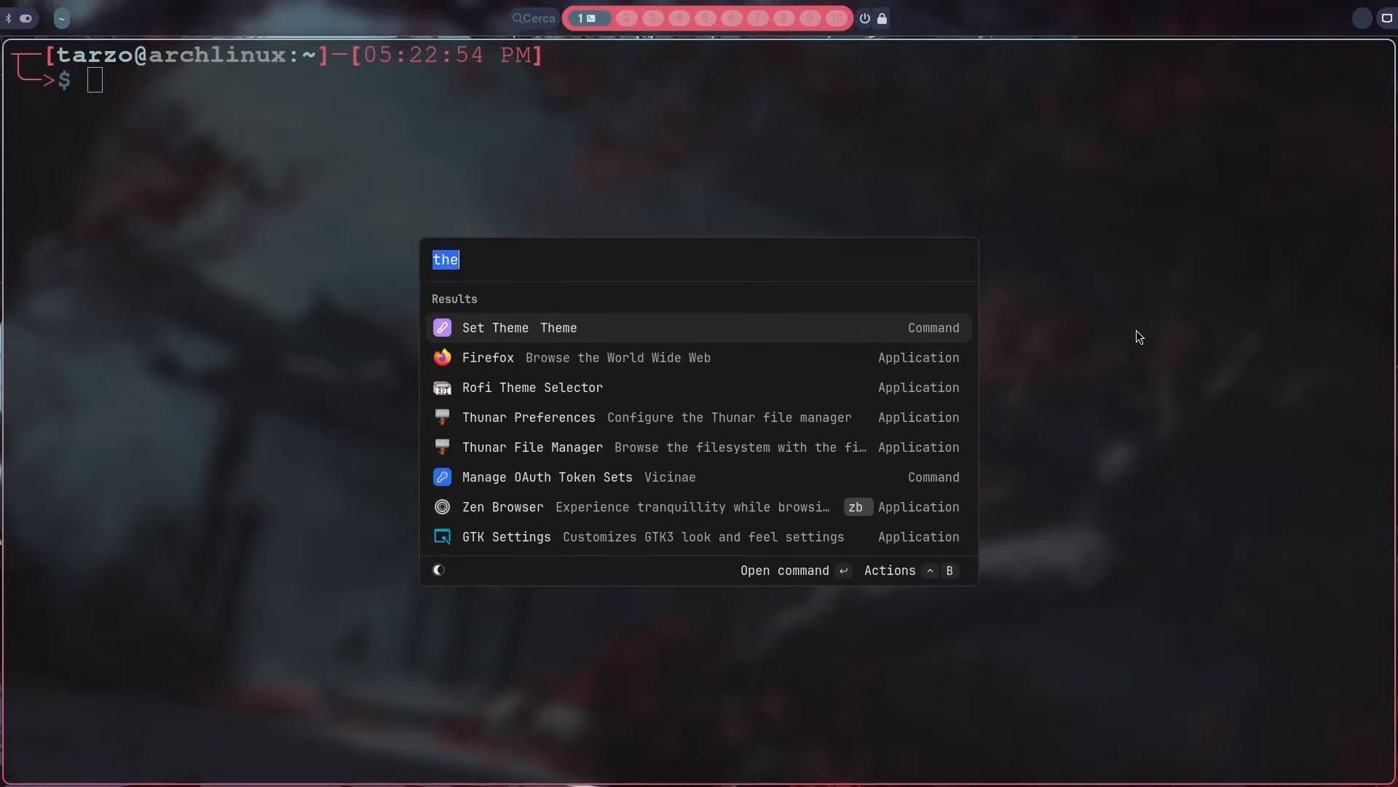
key(BackSpace)
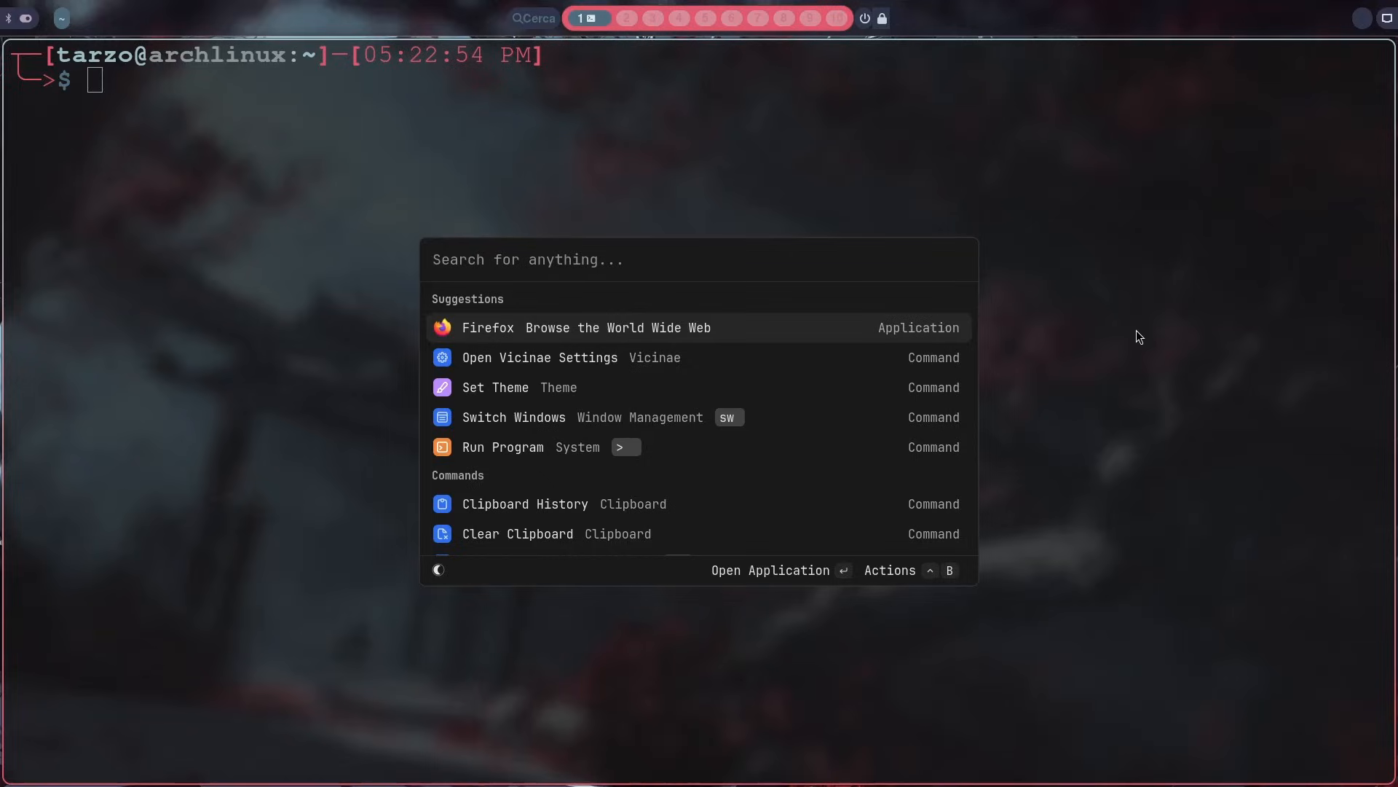
key(Escape)
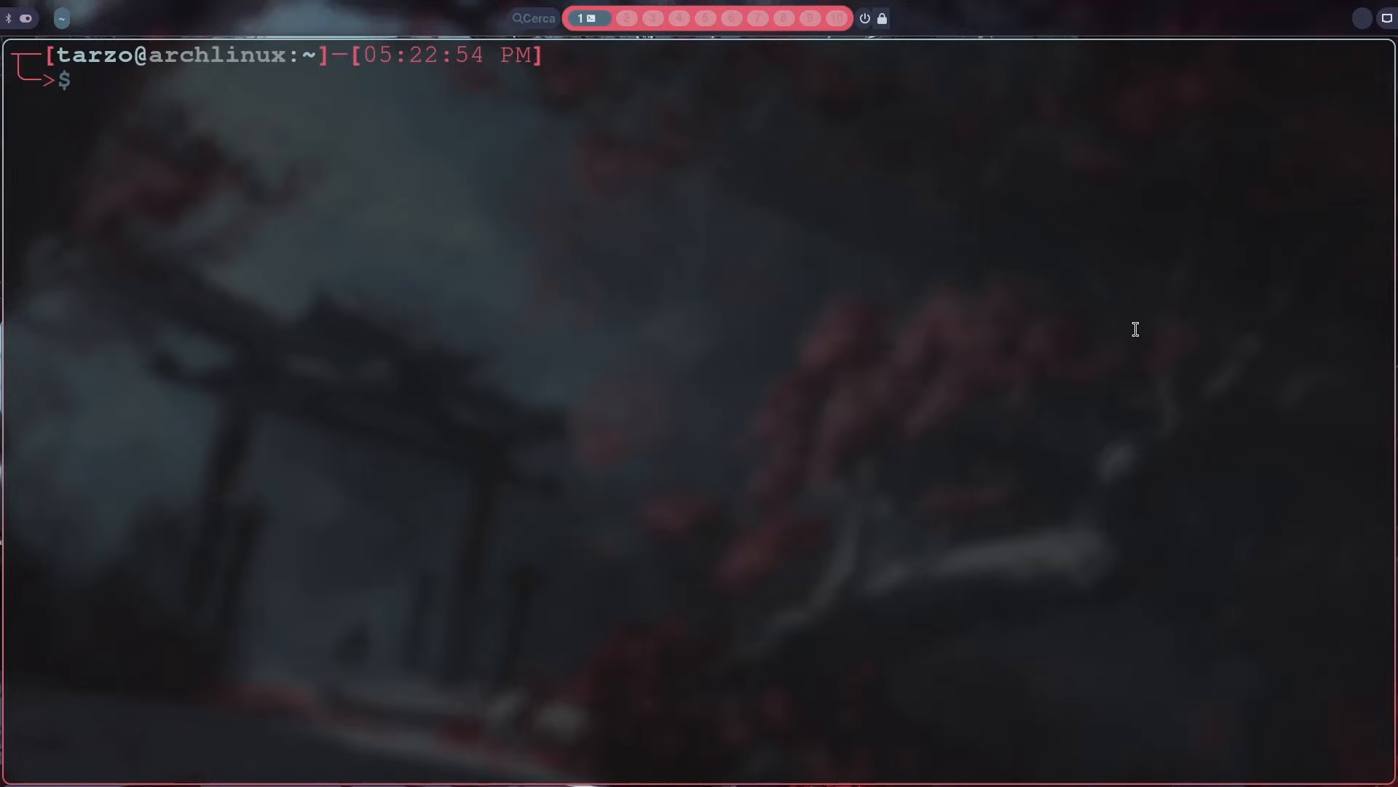